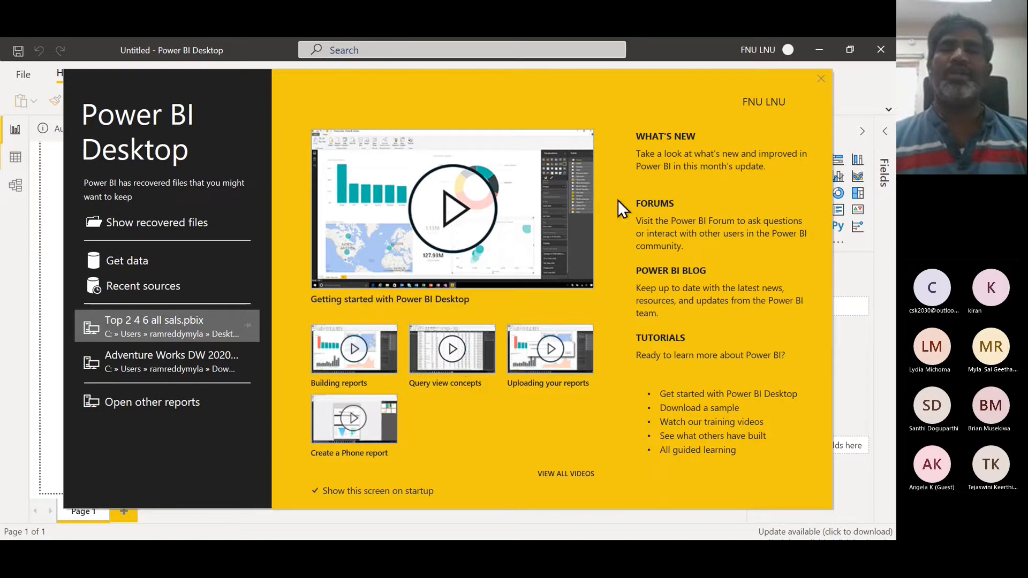
- Close the Power BI start screen and pin the full ribbon open
click(820, 78)
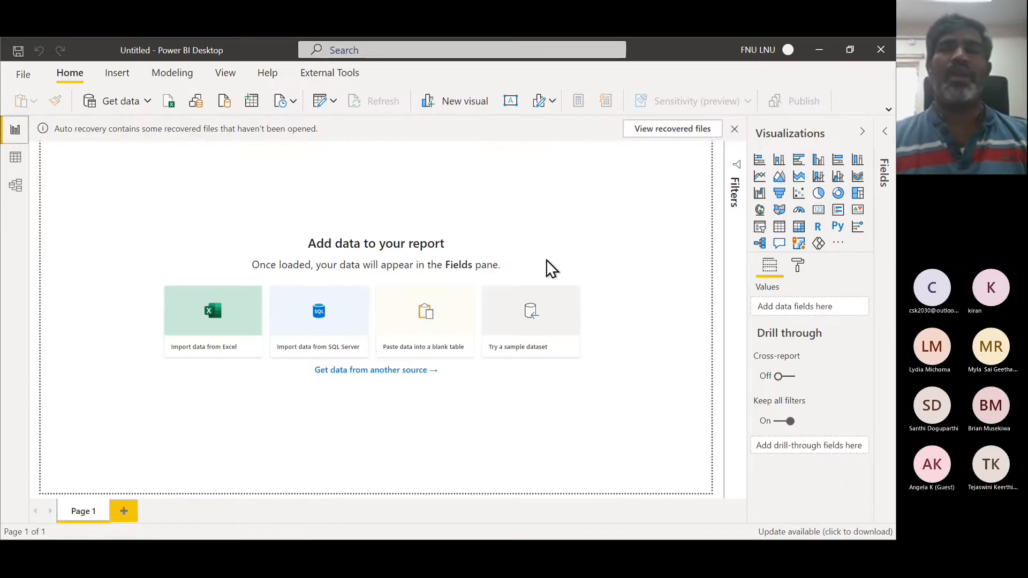
click(887, 111)
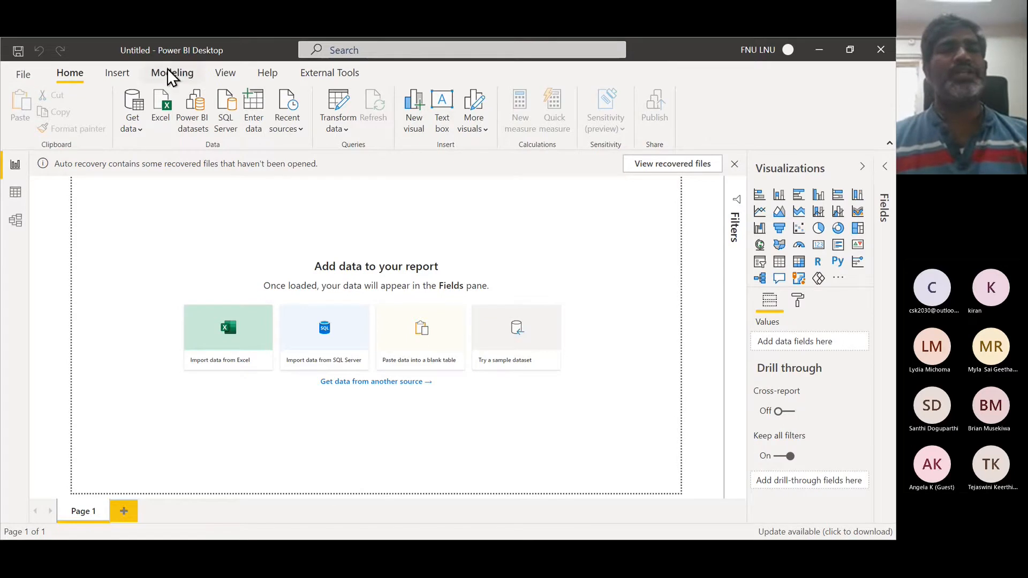
- Switch to the Notepad window with the class notes
key(alt+Tab)
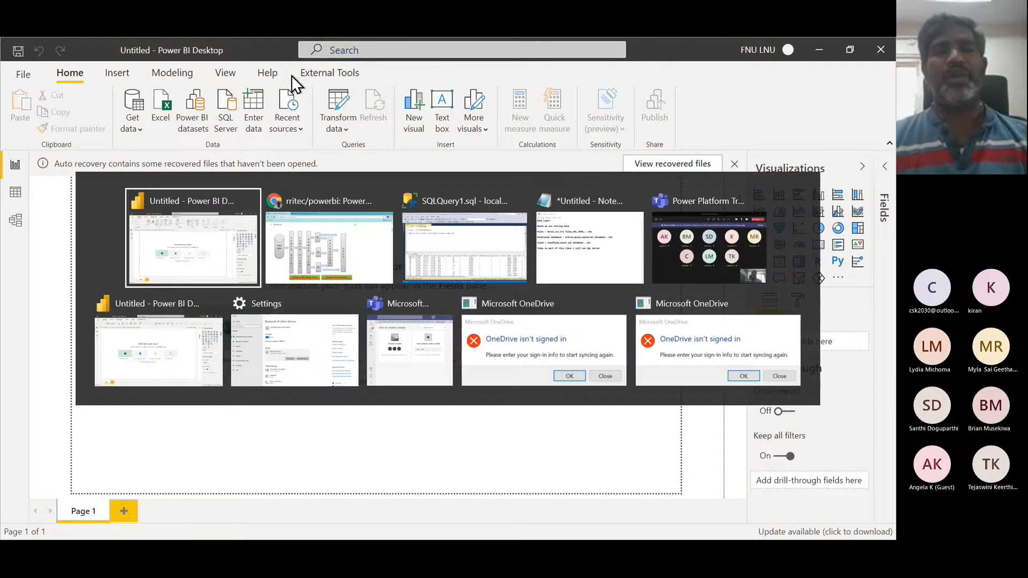
key(alt+Tab)
key(alt+Tab)
key(alt+Tab)
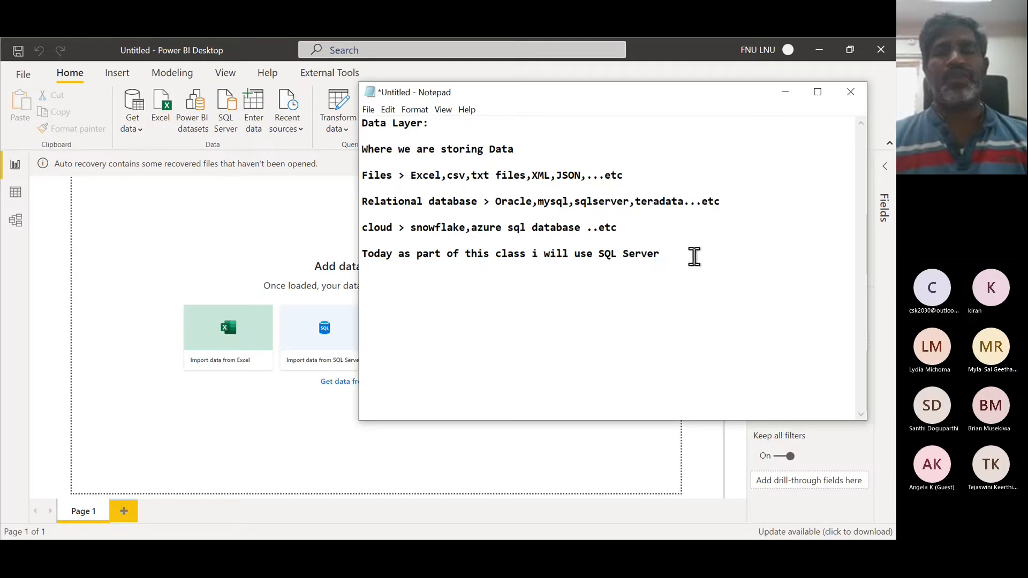
- Start a new notes line reading "Menu Bar > File,Home," below the existing text
key(Return)
key(Return)
text(Me)
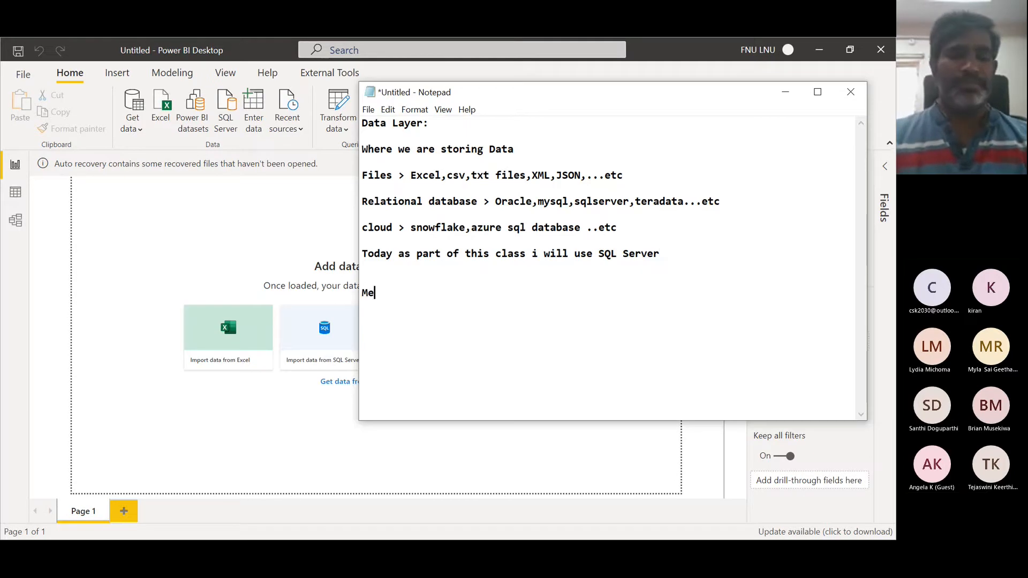
text(nu Bar)
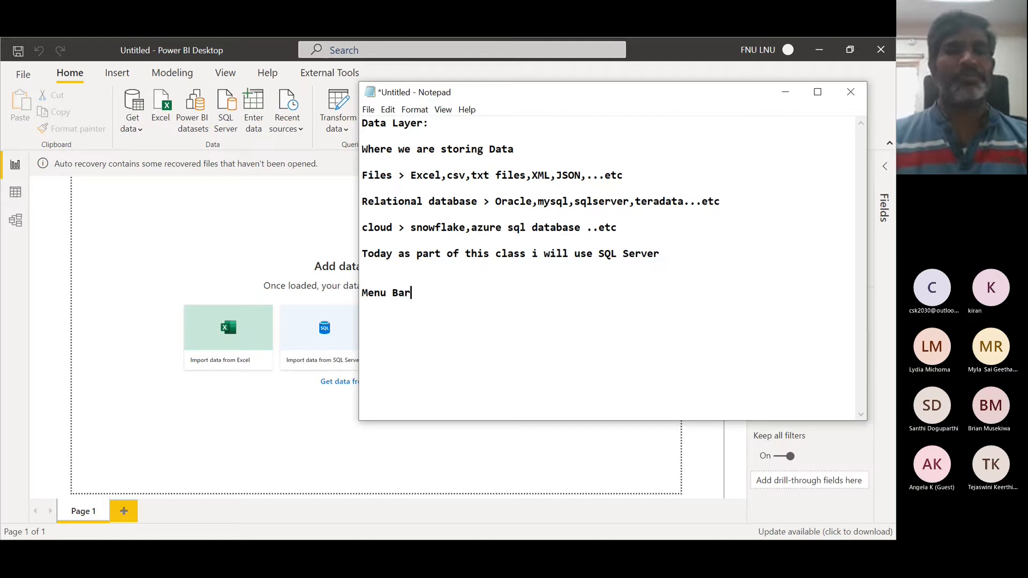
text( > )
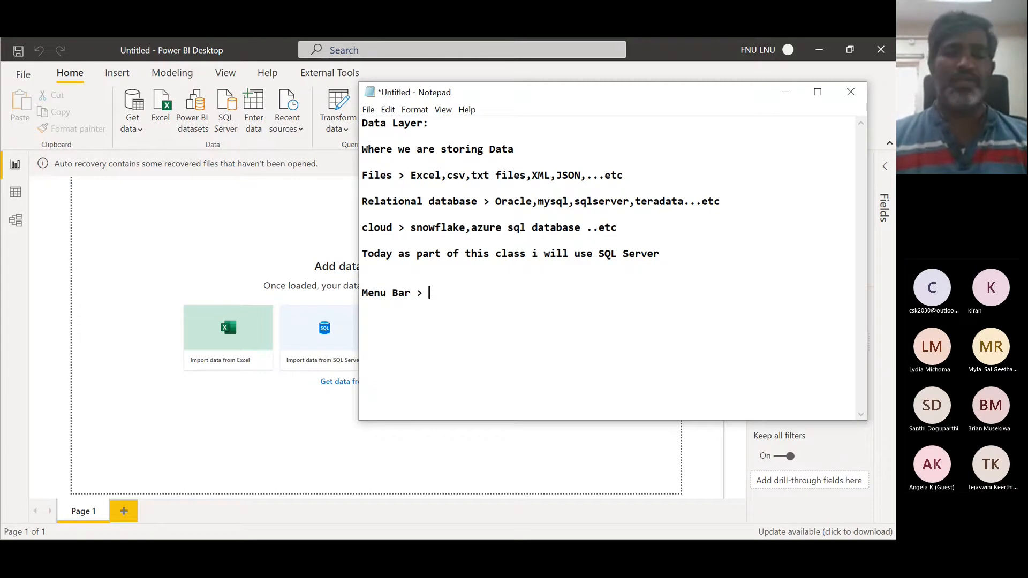
text(File,)
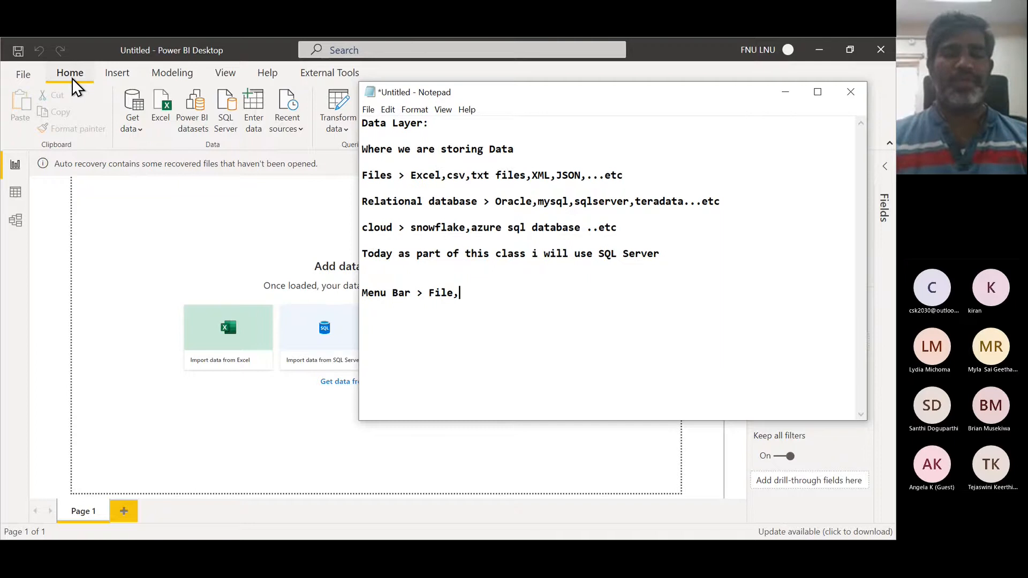
text(Home)
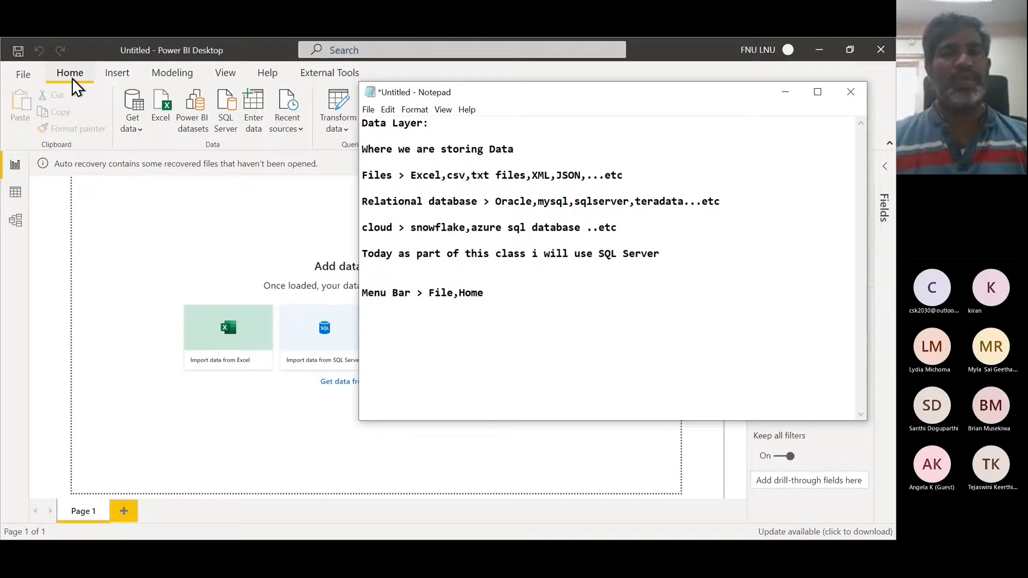
text(,)
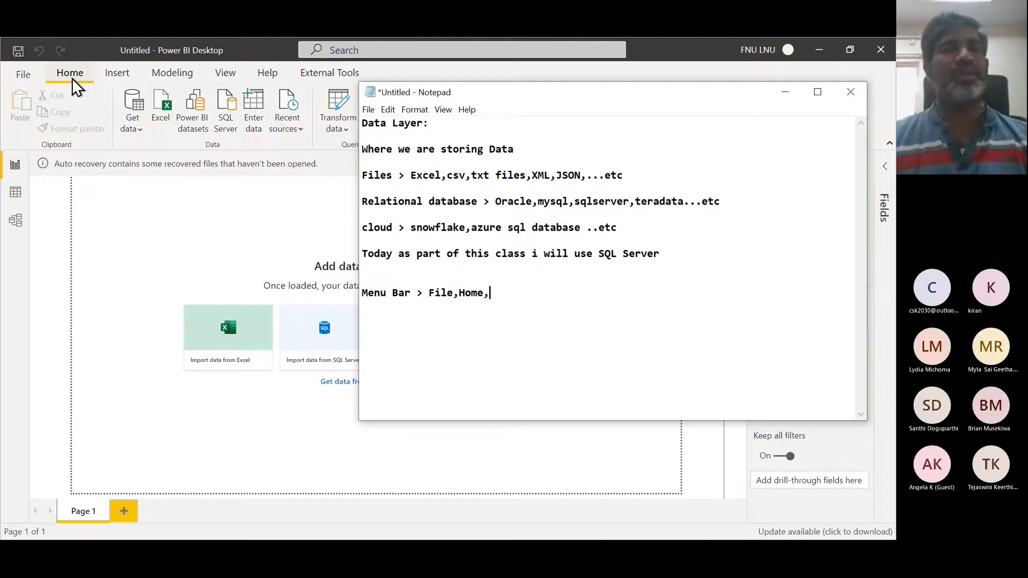
- Show the Insert ribbon tab in Power BI, then extend the notes line with "Insert, Modeling,View,Help"
click(107, 78)
key(alt+Tab)
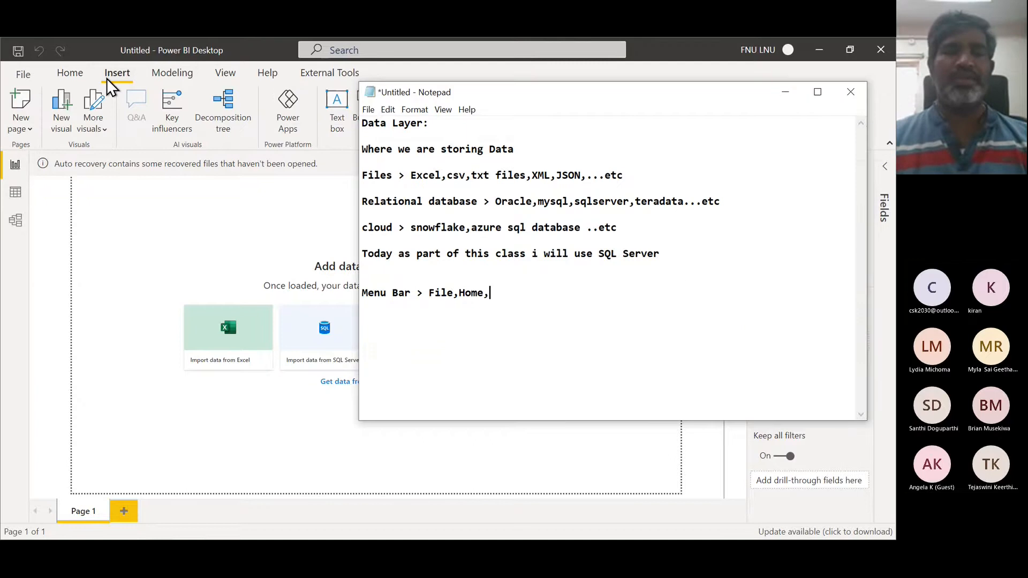
text(I)
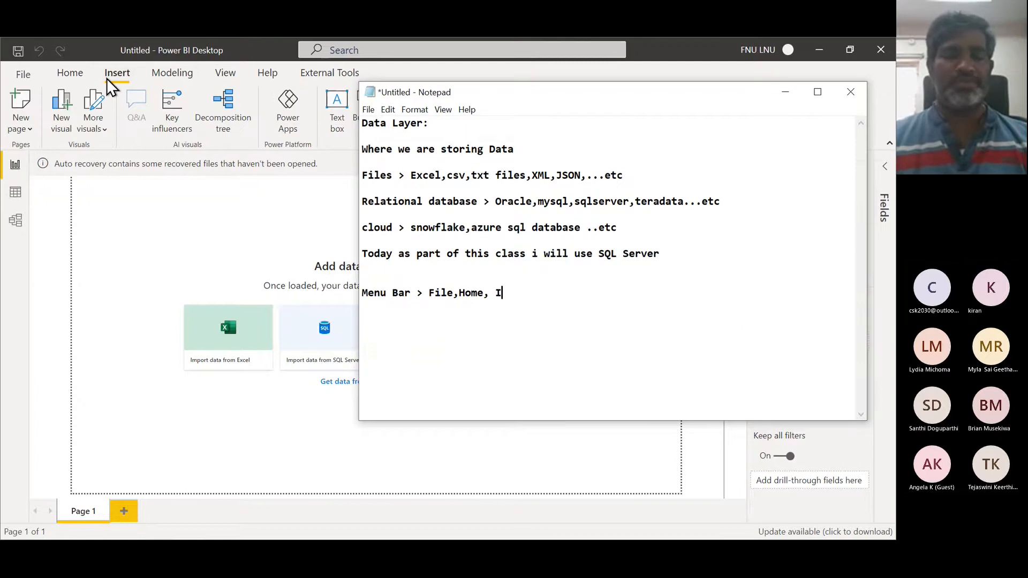
text(nsert)
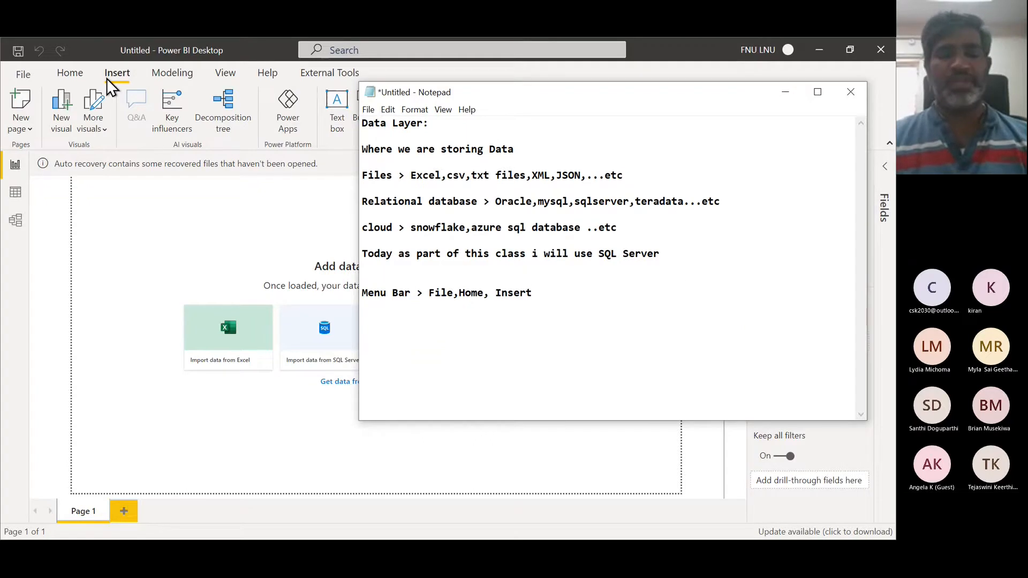
text(, Modeling)
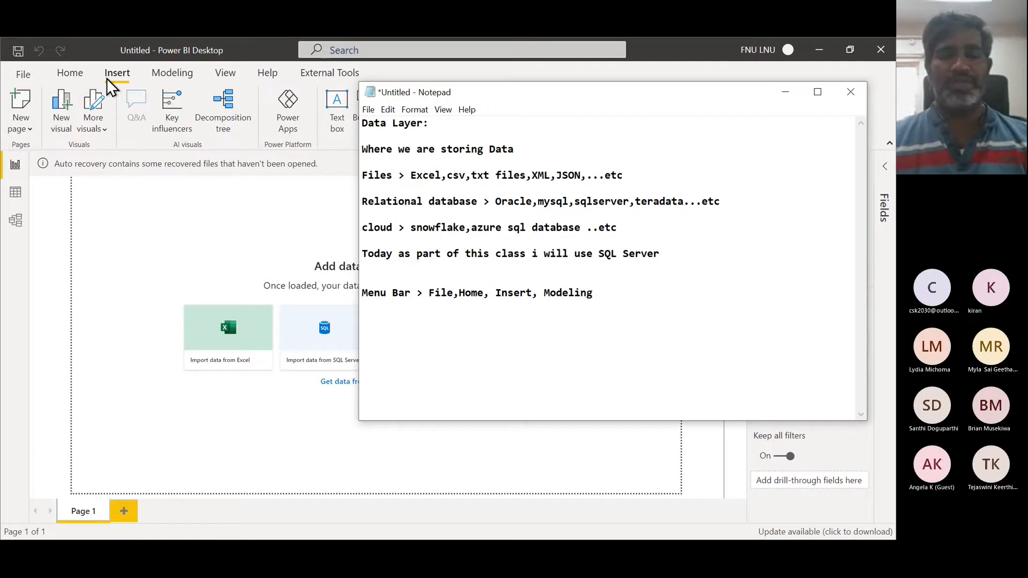
text(,View)
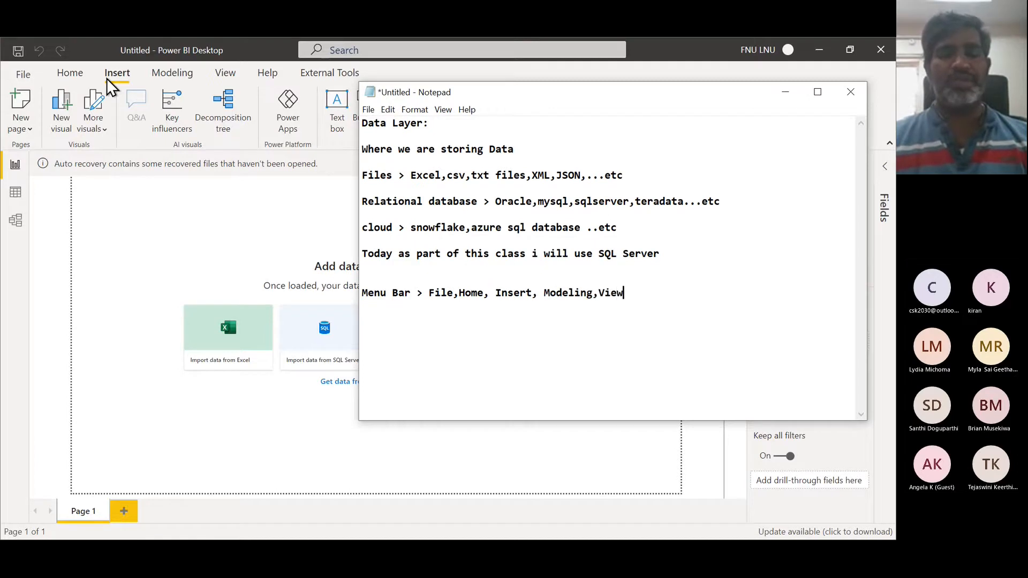
text(,Help)
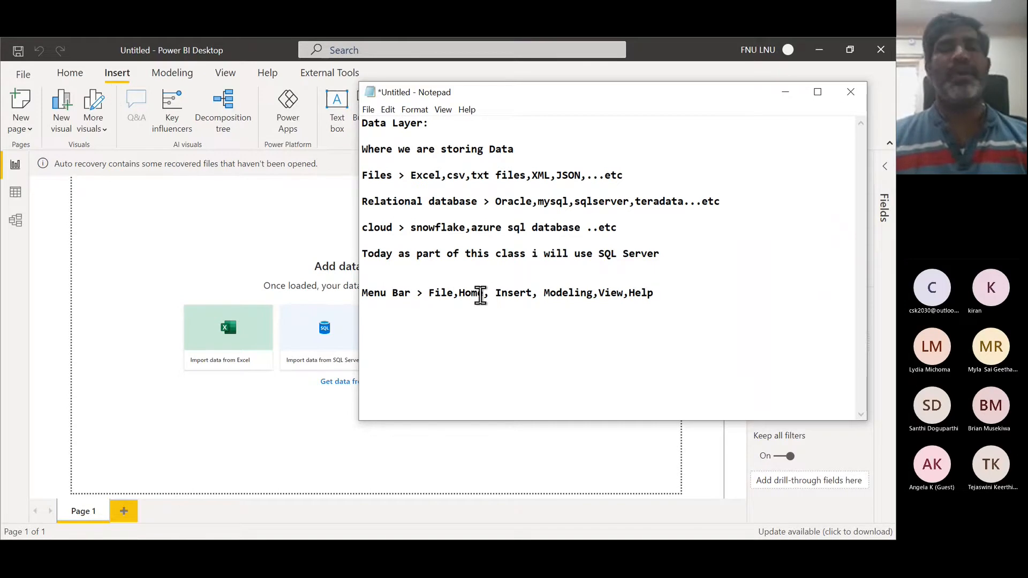
- Add a new notes line "Tool Bar >" and briefly show the Home ribbon tab in Power BI
key(Return)
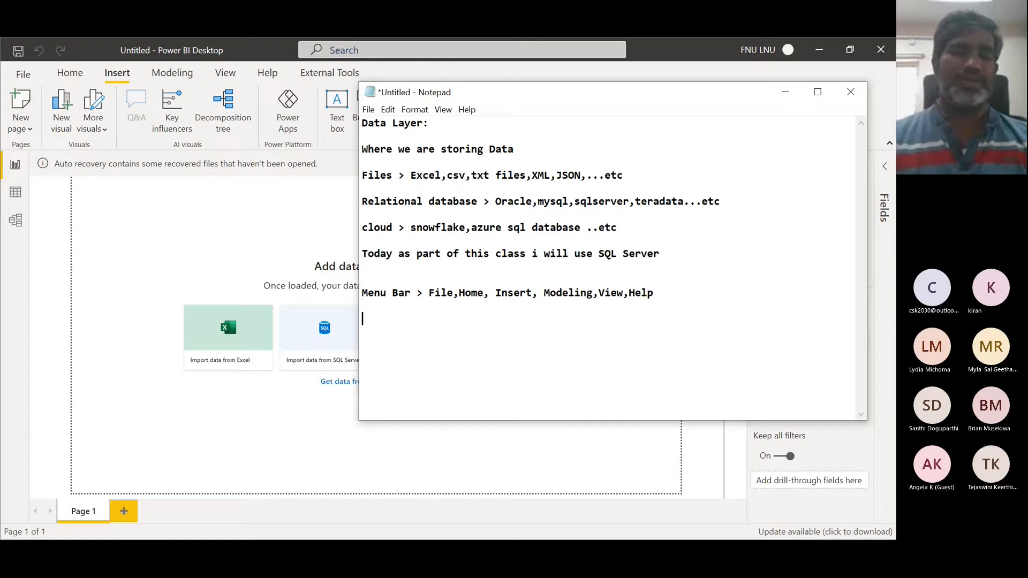
text(Tool Bar >)
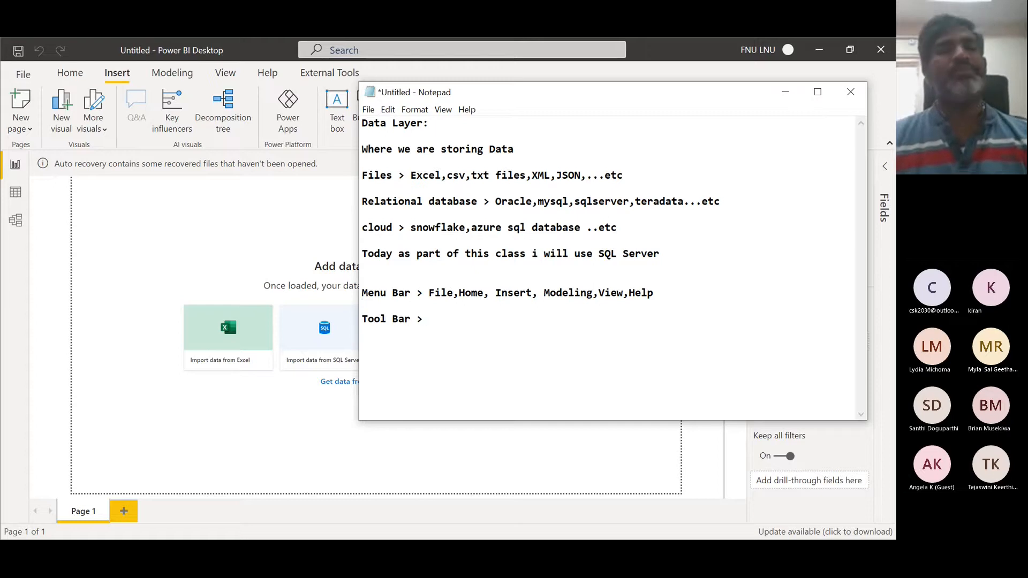
click(78, 76)
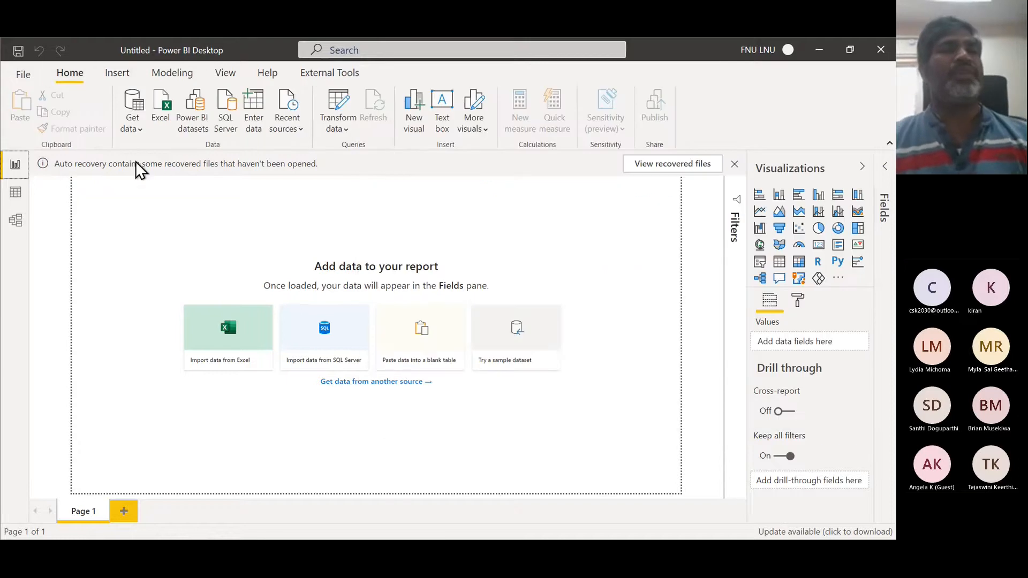
key(alt+Tab)
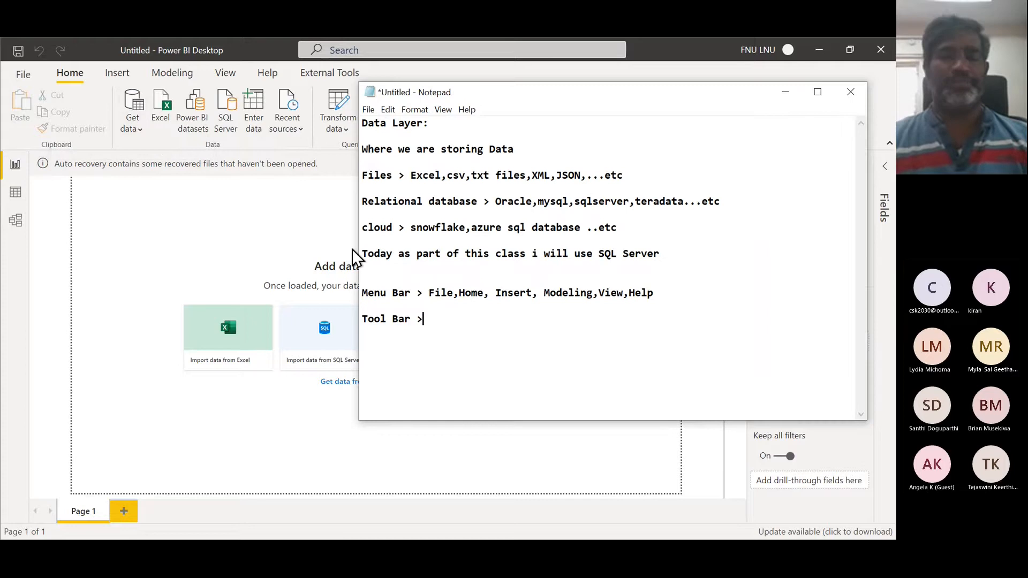
- Continue the Tool Bar line with "in home menu bar tools are > Get Data" and move the Notepad window lower
text(in ho)
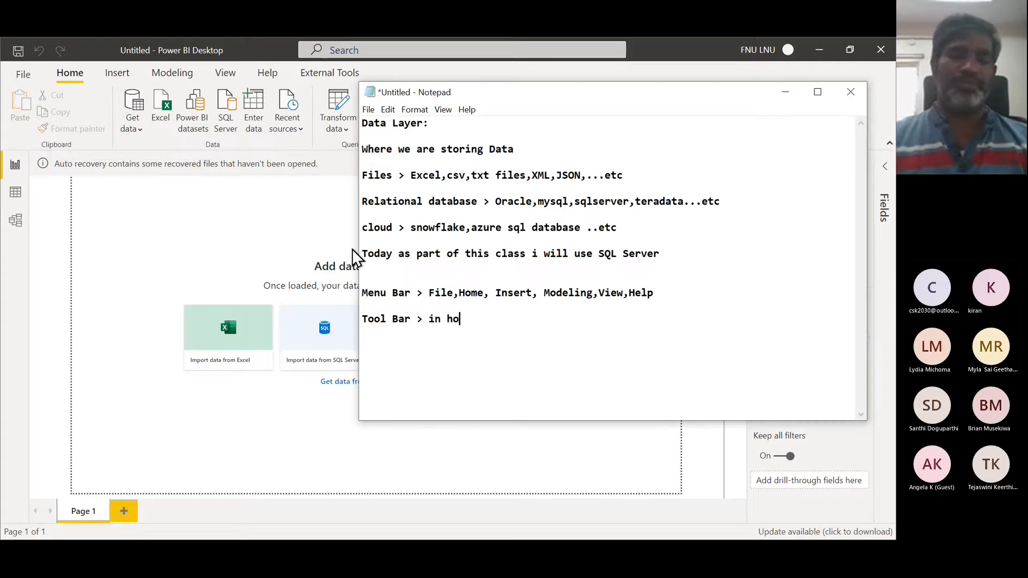
text(me menu bar )
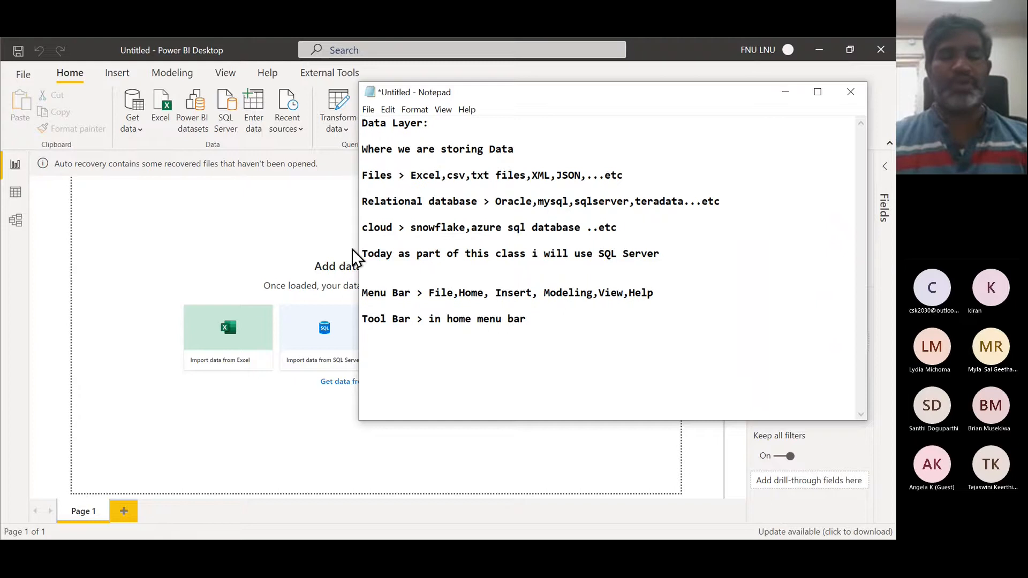
text( tools are)
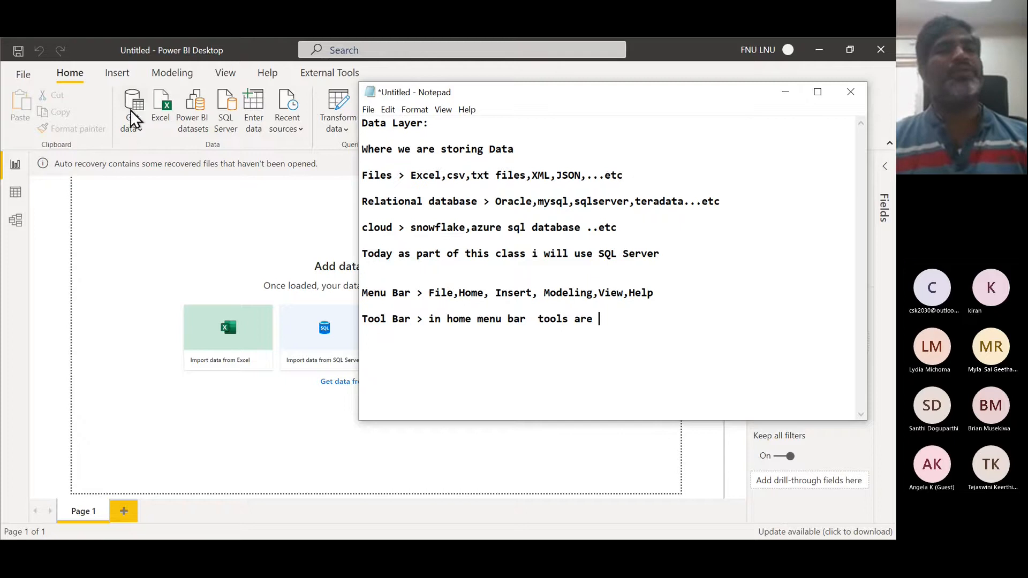
text( > )
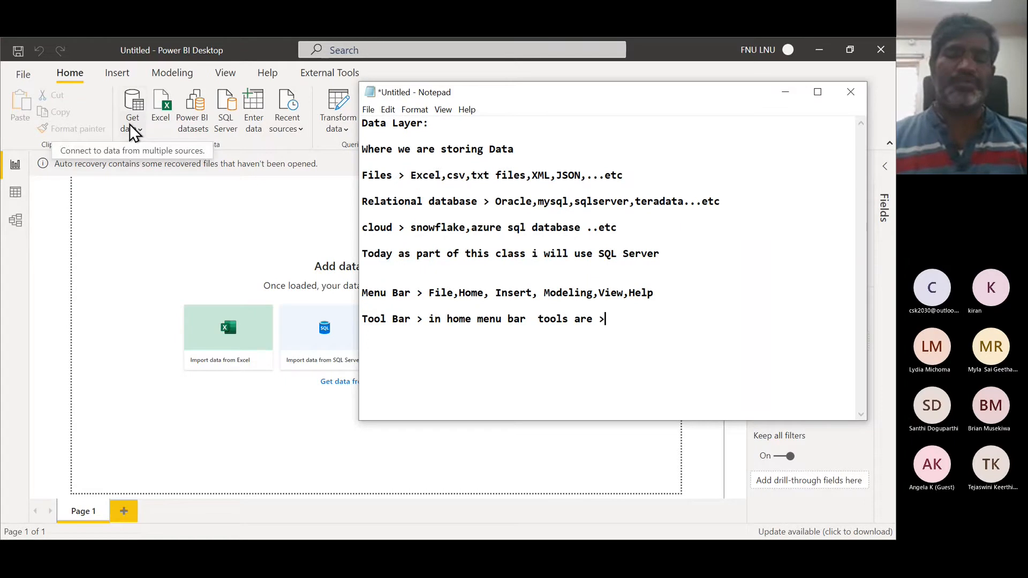
text(Get Data)
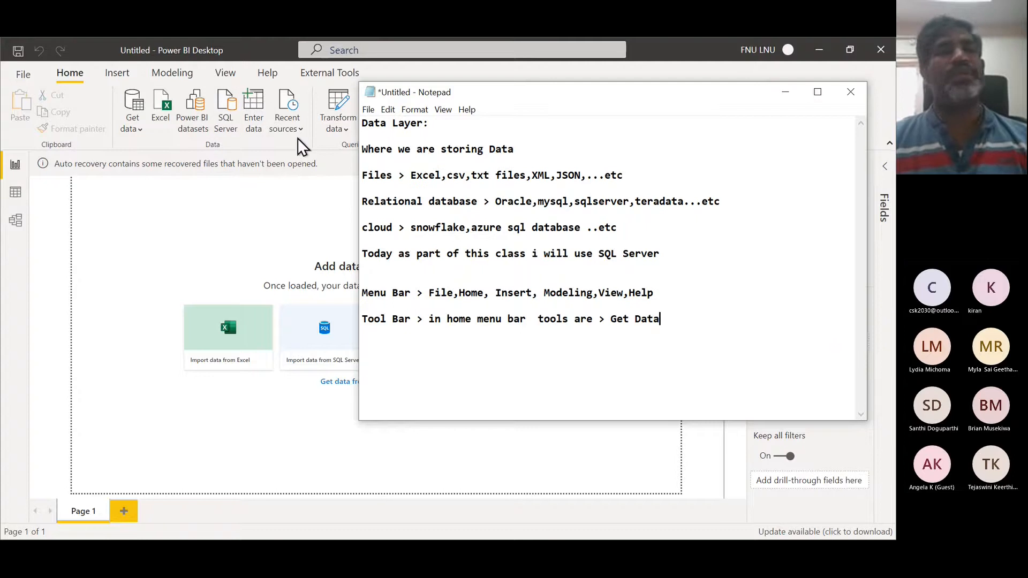
drag(504, 92, 431, 177)
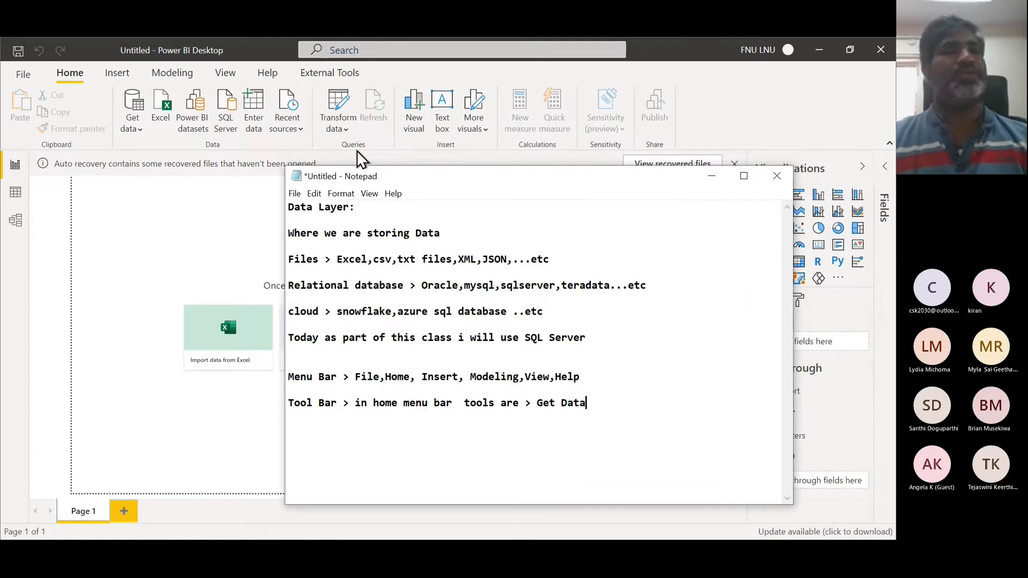
- Append ", Queries,Insert,Calculations" to the Tool Bar line and add "..etc" on the next line
text(,)
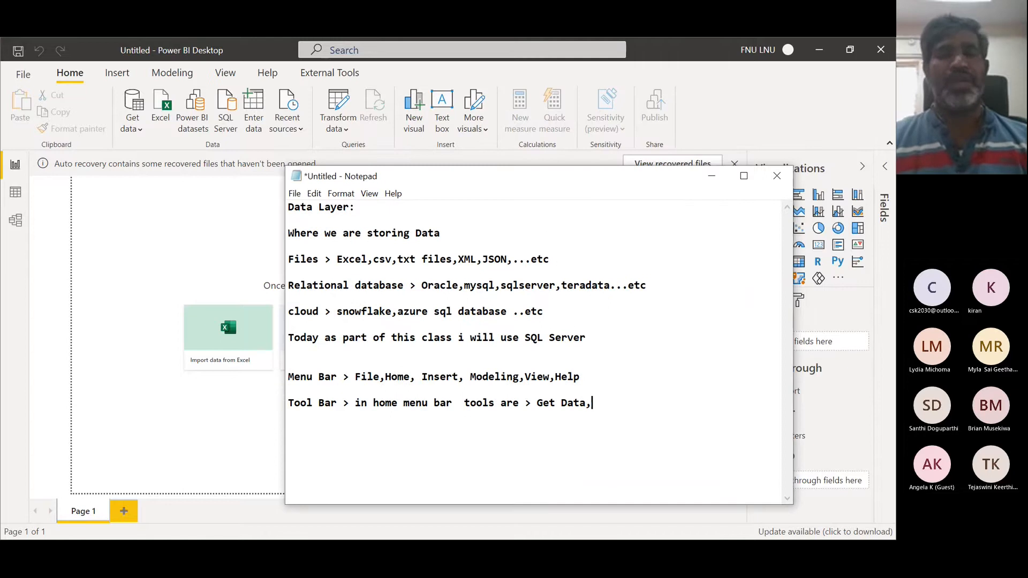
text( Quer)
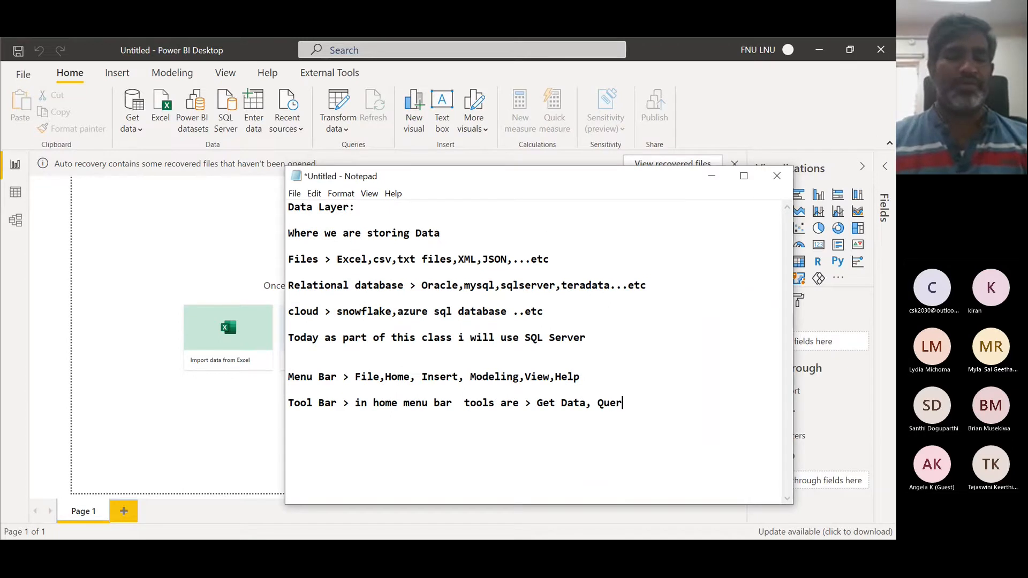
text(ies)
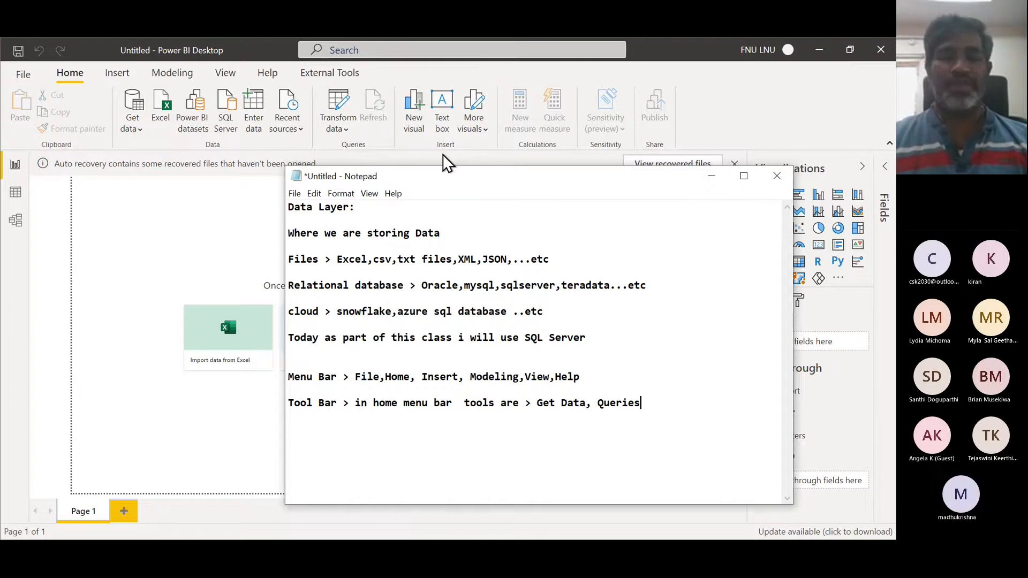
text(,Insert)
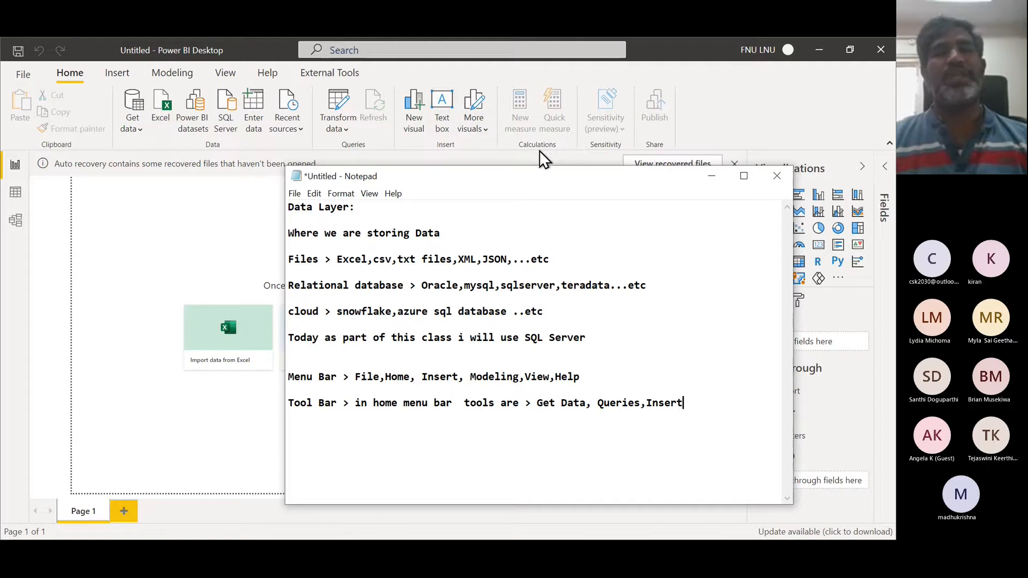
text(,)
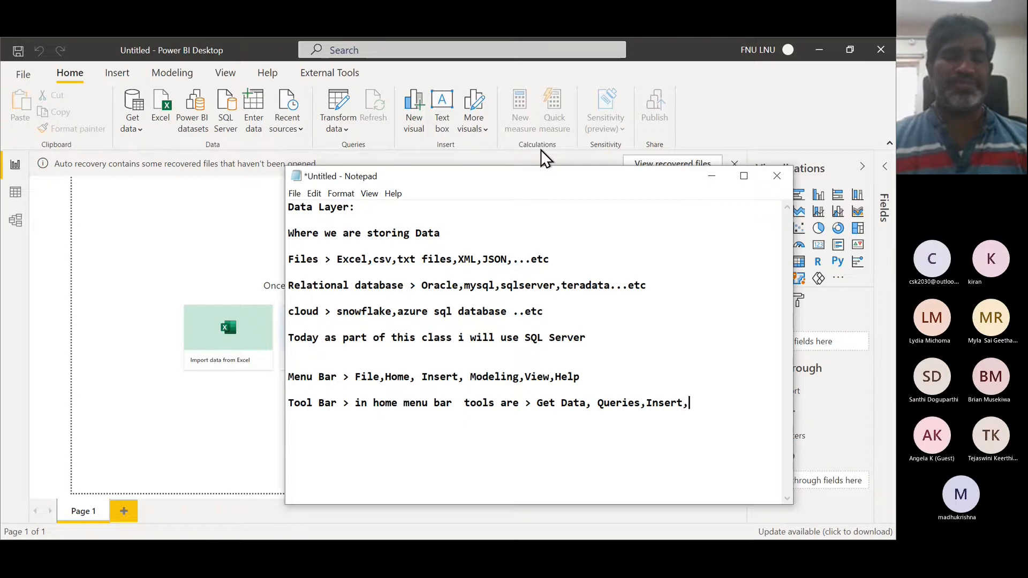
text(Calculations)
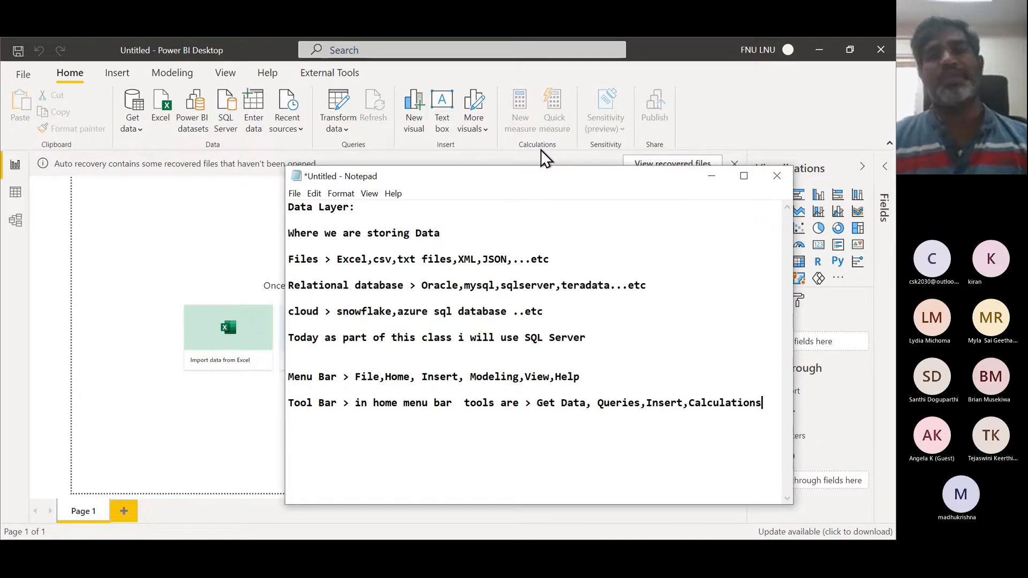
key(Return)
text(..etc)
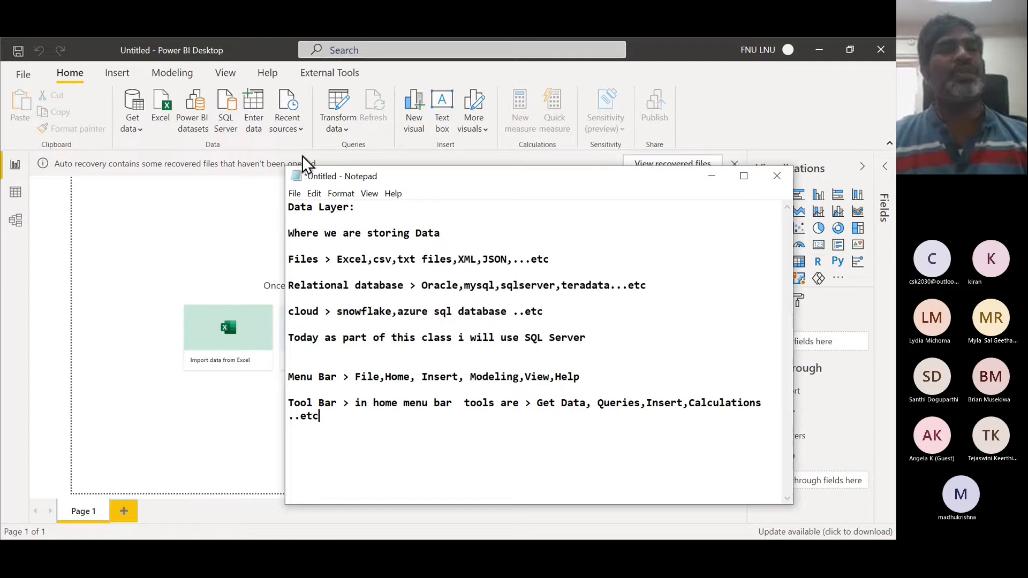
- Open the full Get Data dialog listing all data source connectors
click(142, 134)
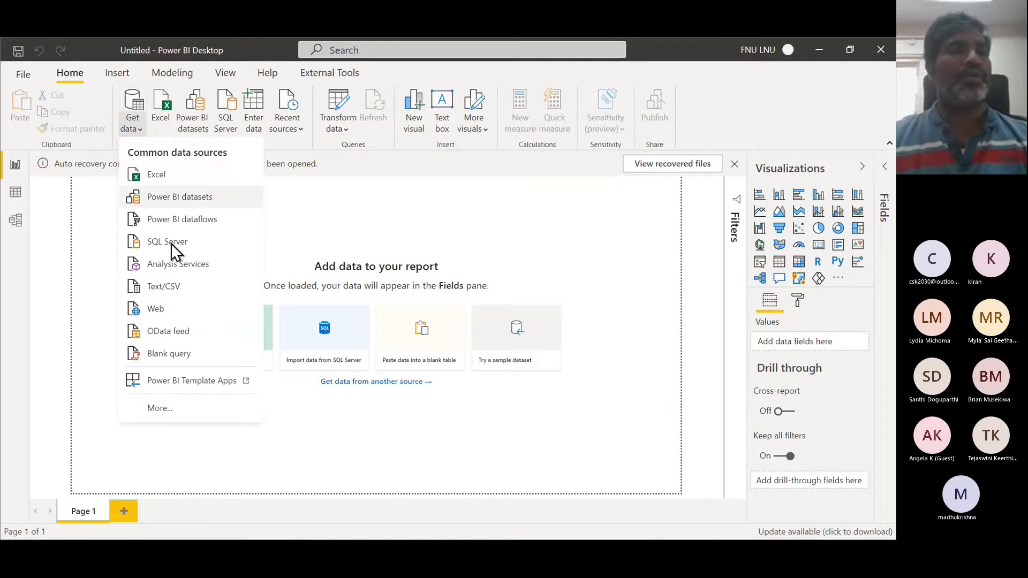
click(168, 412)
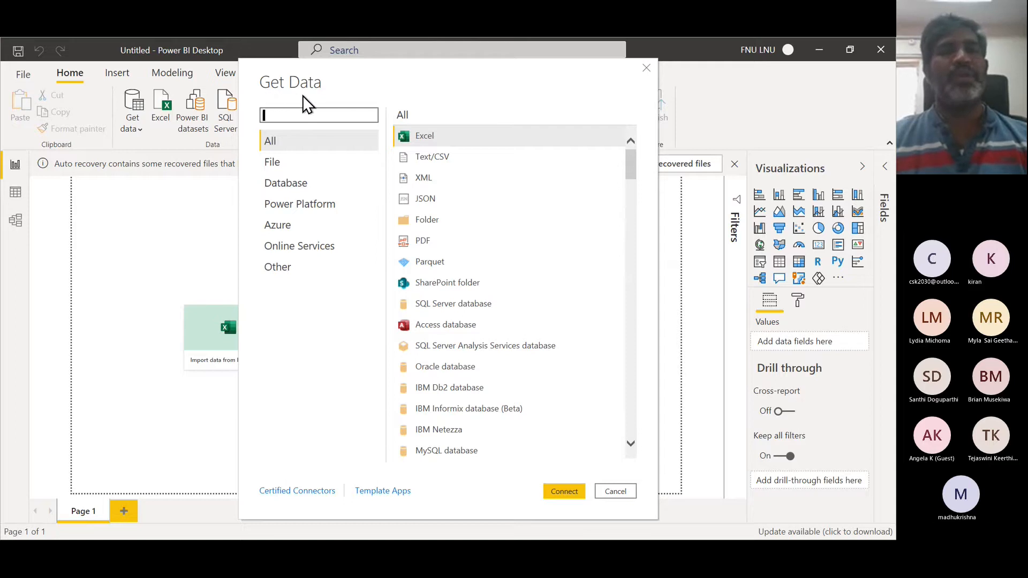
- Browse the File and Database connector categories and choose SQL Server database as the source to connect
click(286, 162)
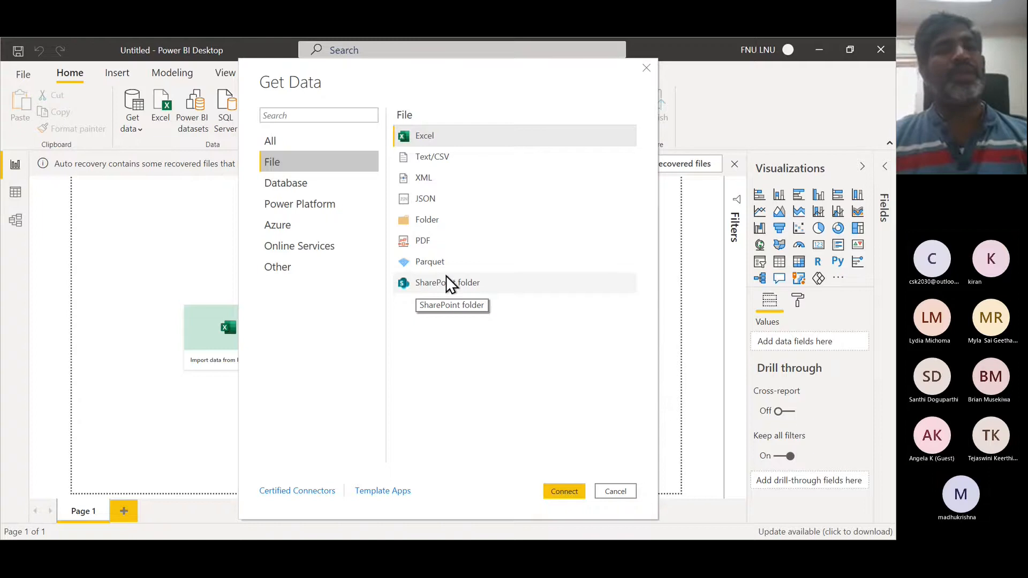
click(304, 185)
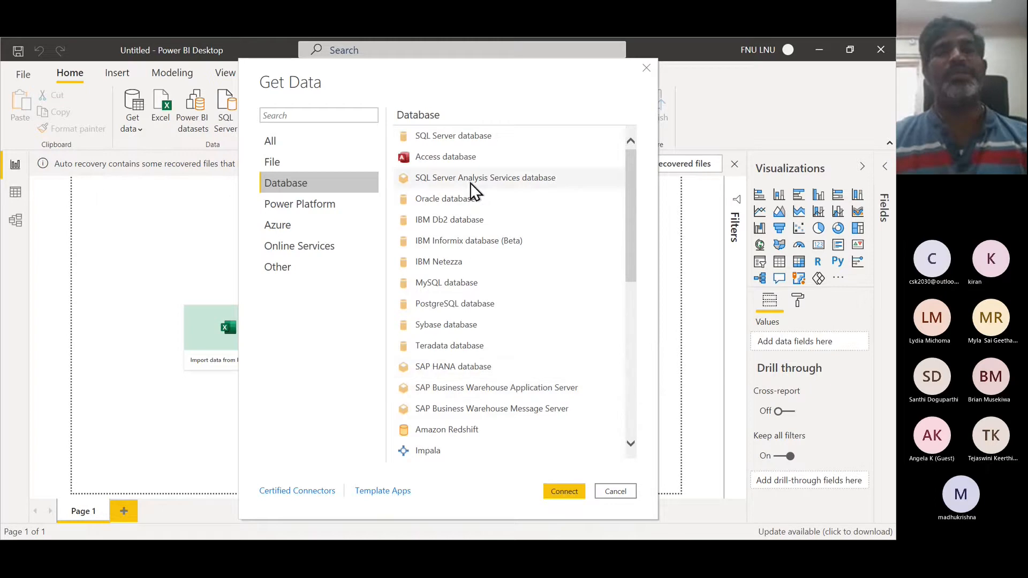
click(472, 143)
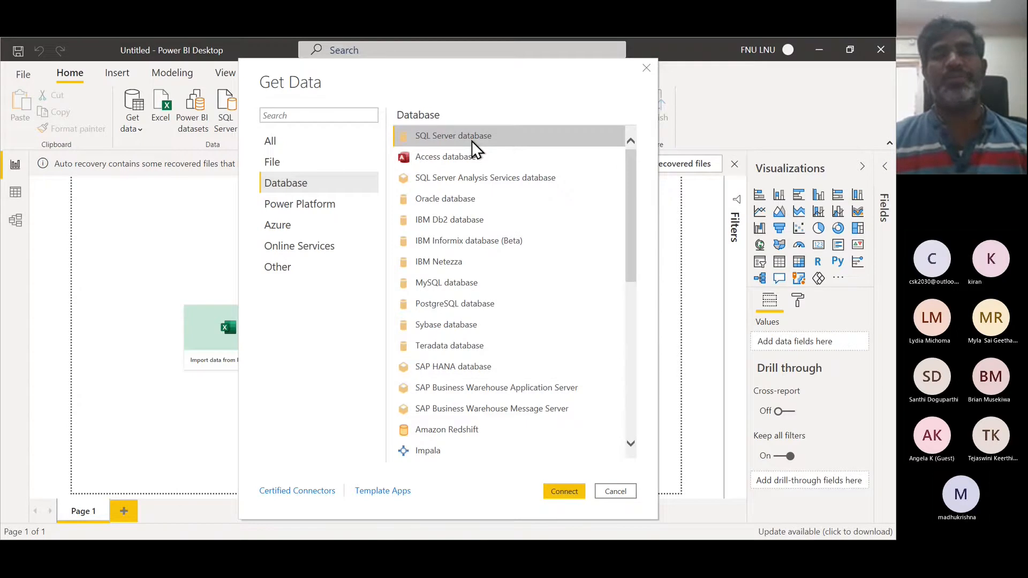
click(563, 491)
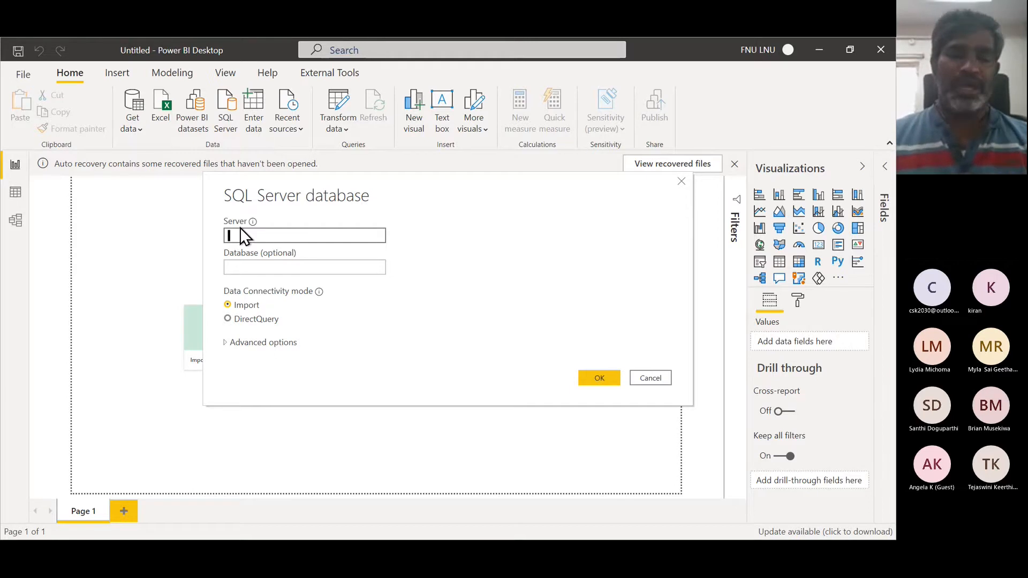
- Set the server to "." for the local SQL Server instance and confirm the connection
text(loc)
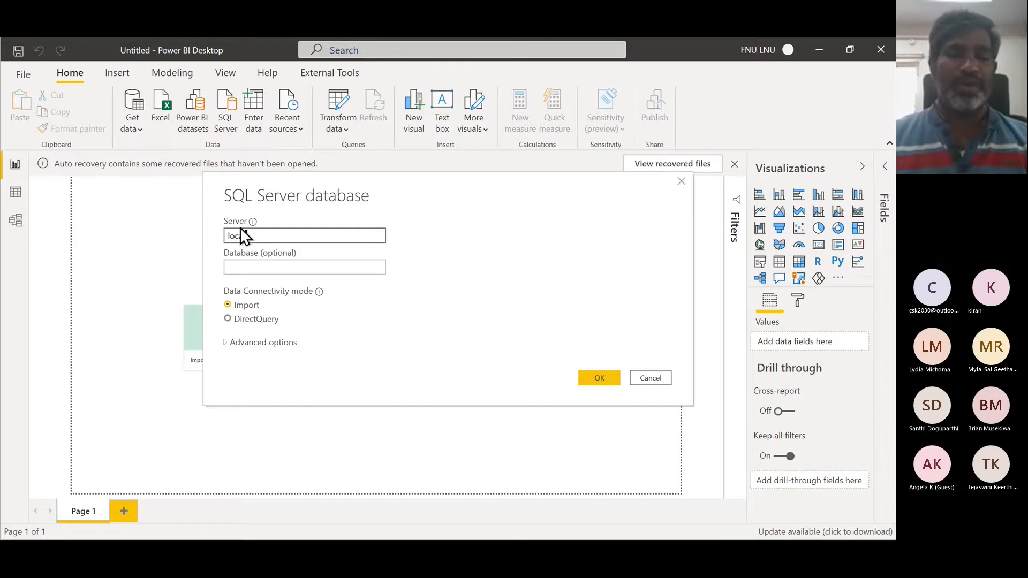
text(alhost)
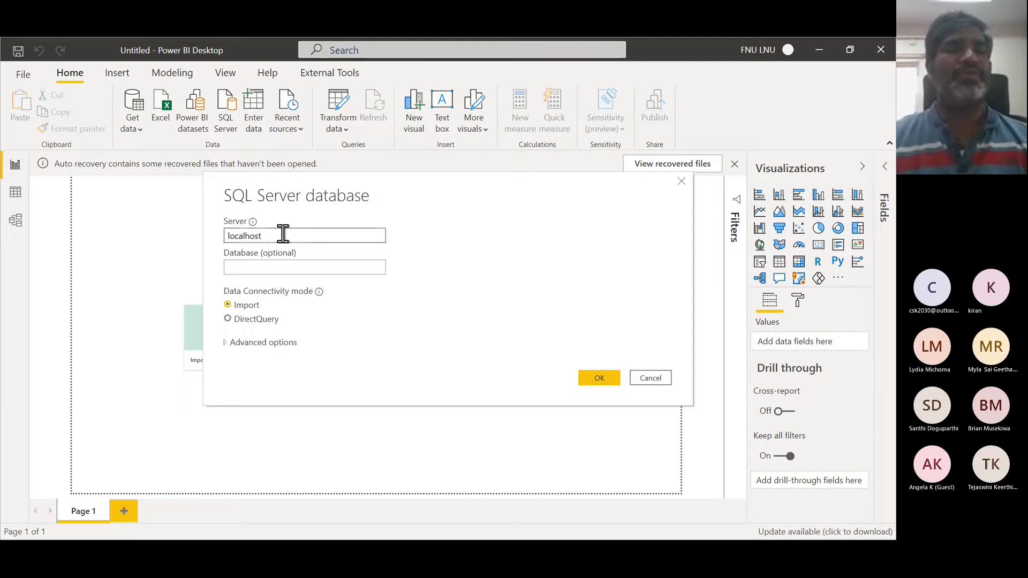
drag(282, 234, 197, 229)
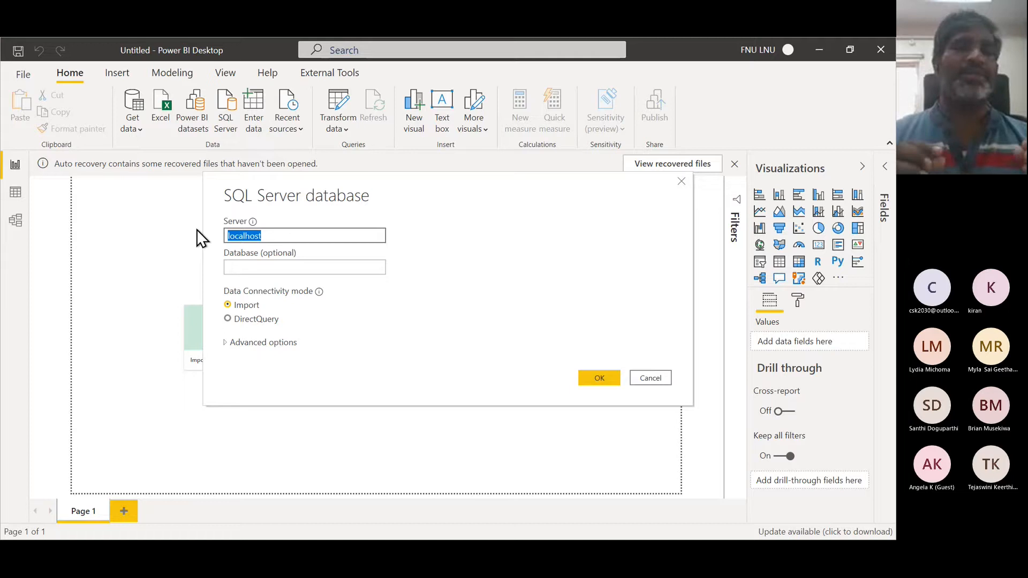
text(.)
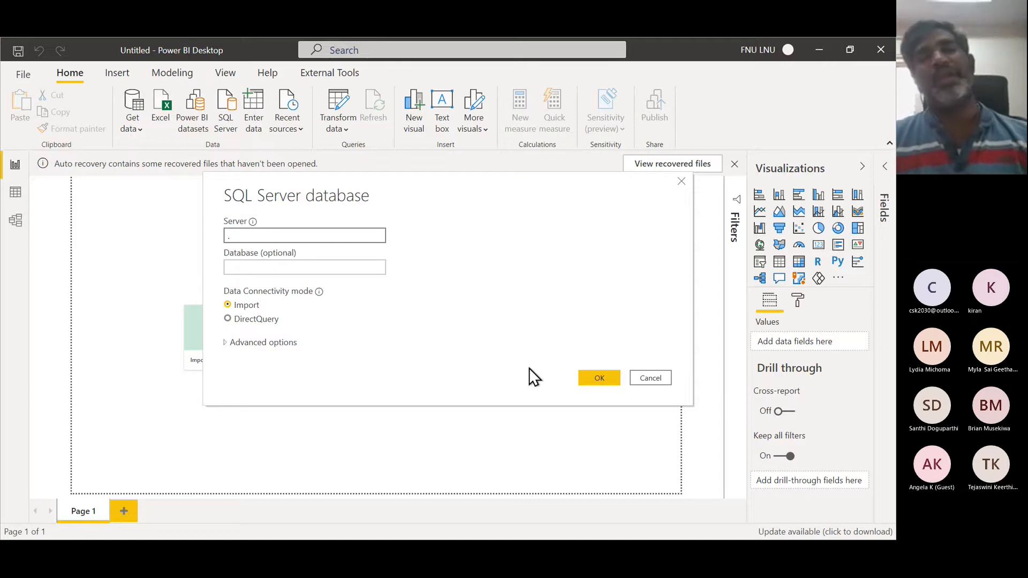
click(599, 379)
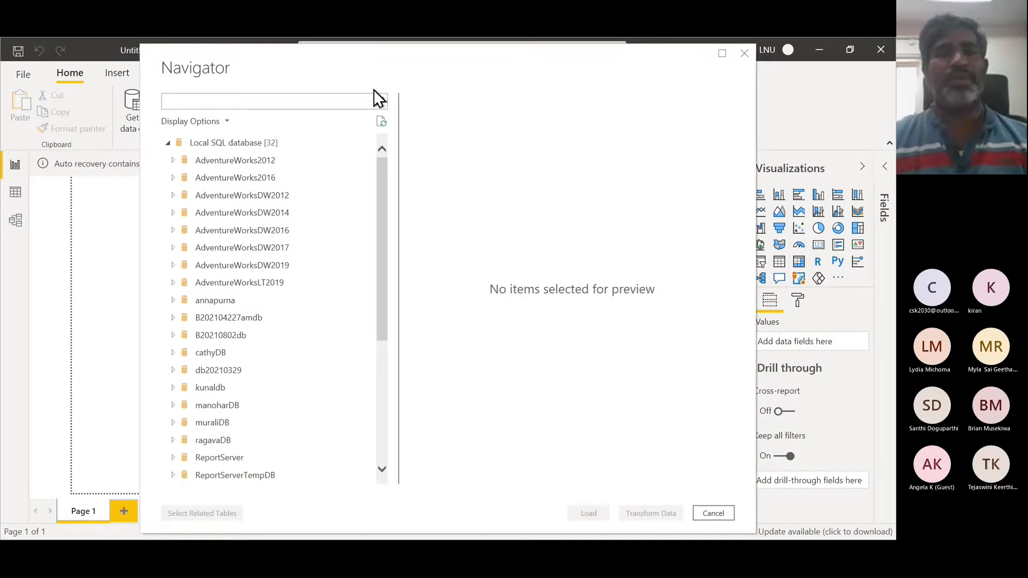
- Switch to SQL Server Management Studio and compare its Object Explorer databases with the Navigator's database list
key(alt+Tab)
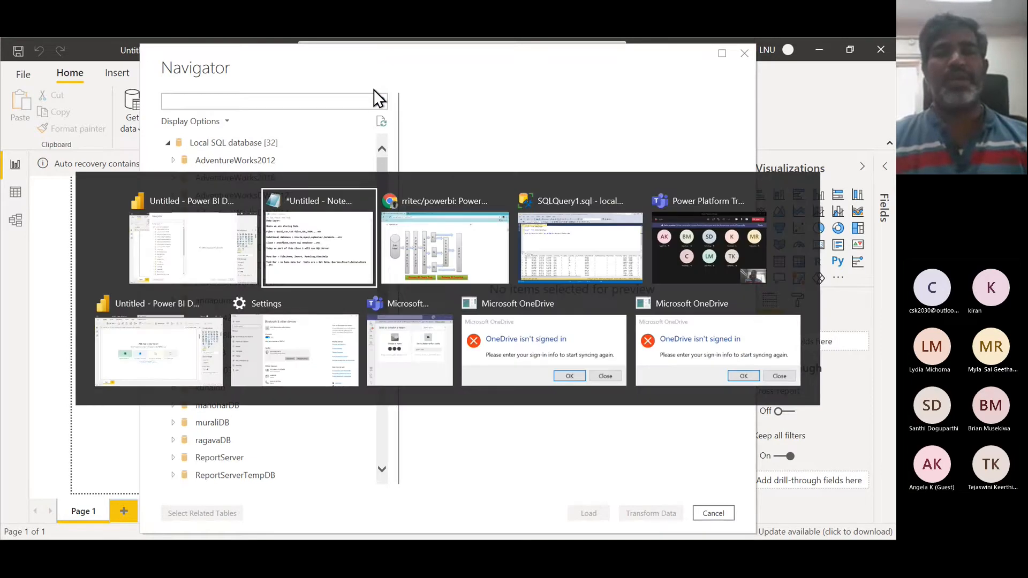
key(Tab)
key(Tab)
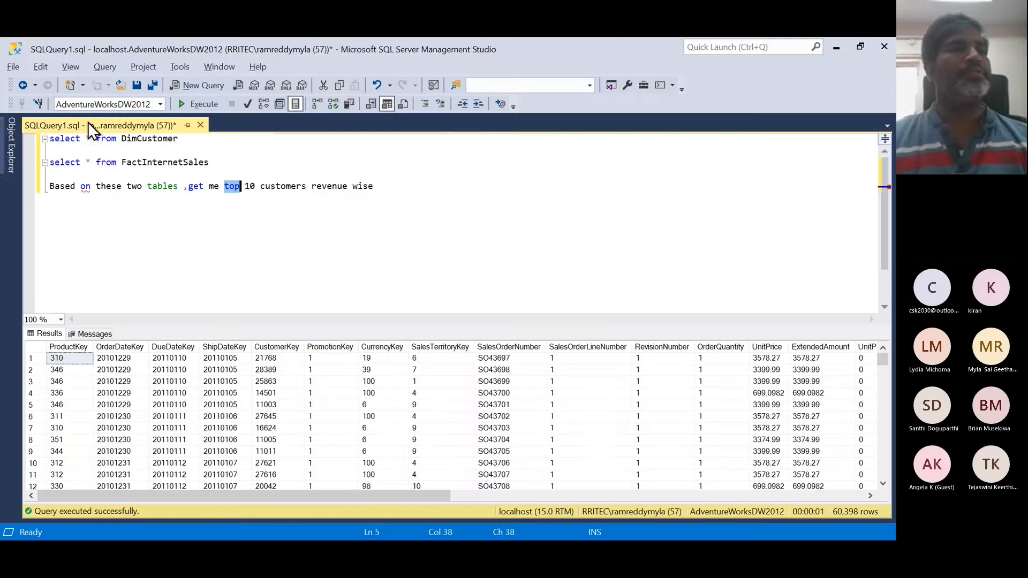
click(12, 127)
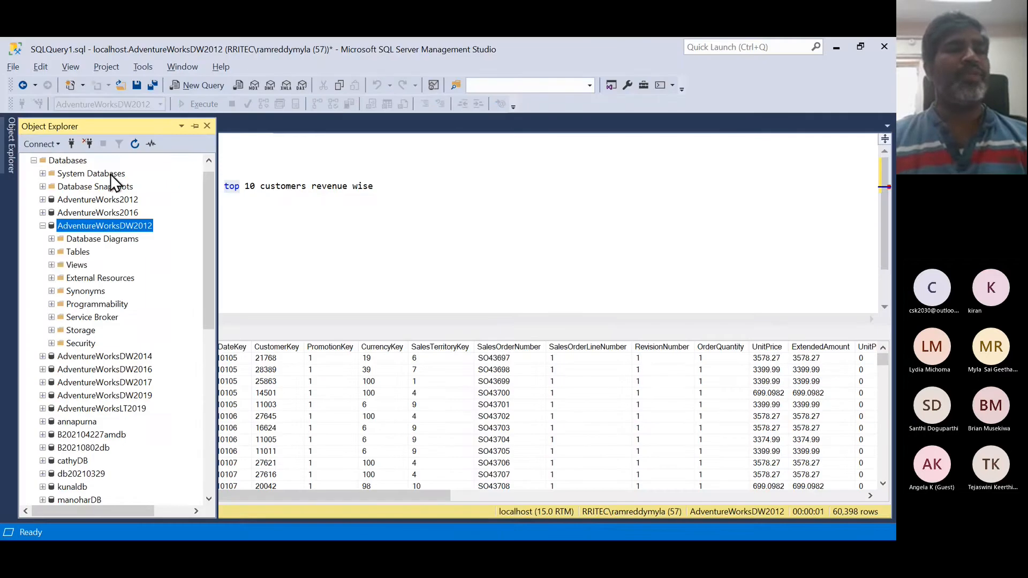
click(43, 225)
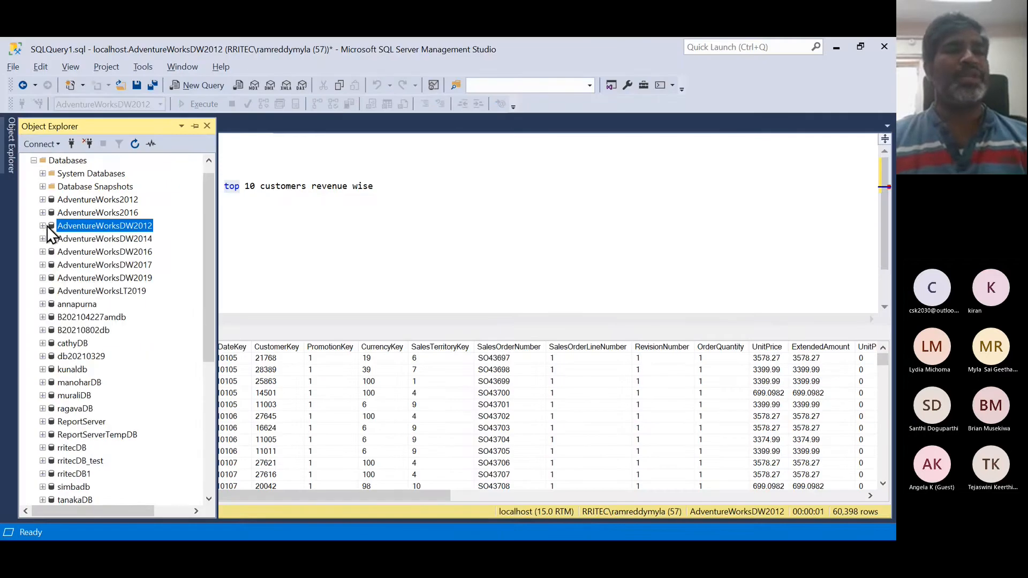
click(87, 200)
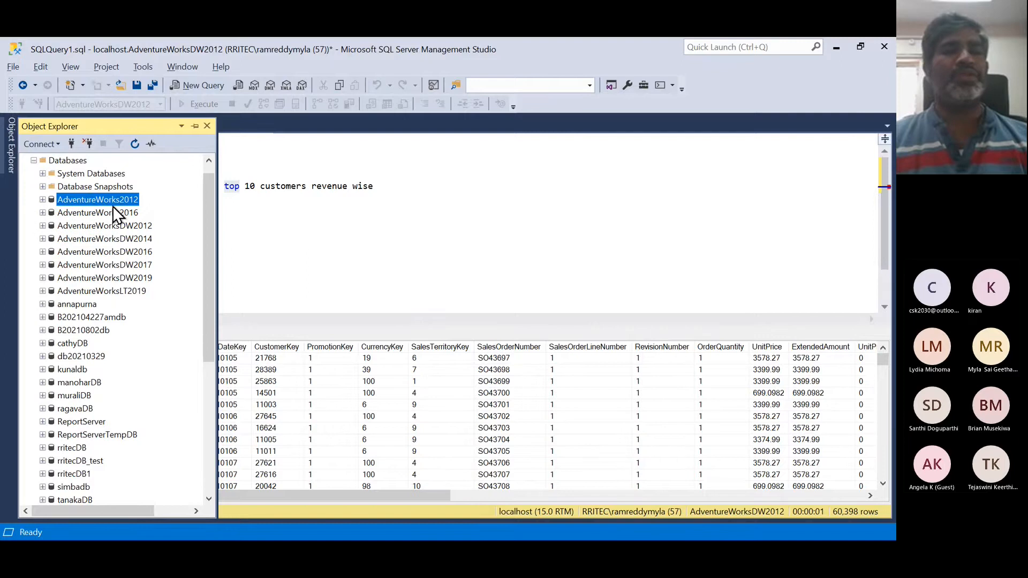
key(alt+Tab)
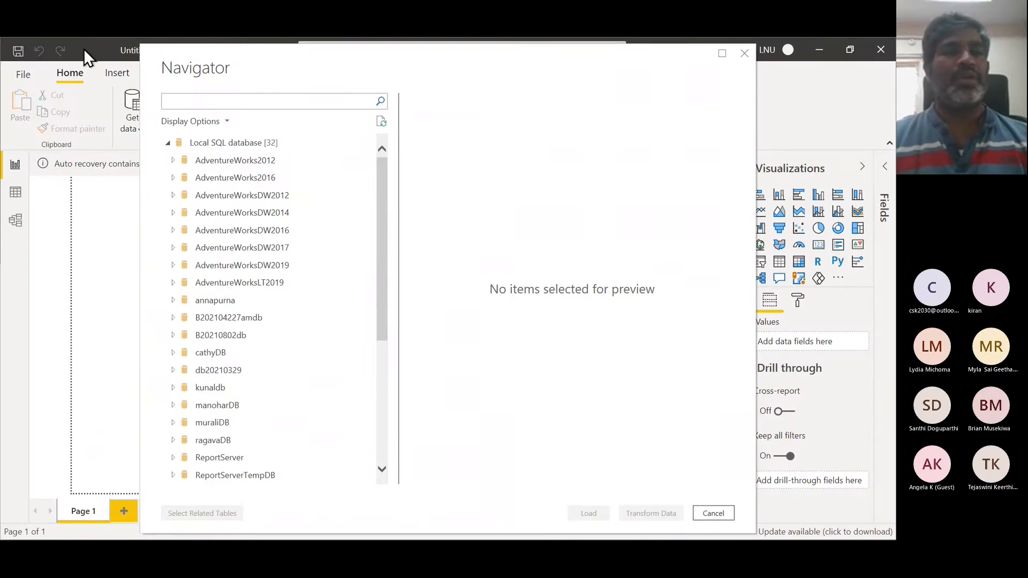
key(alt+Tab)
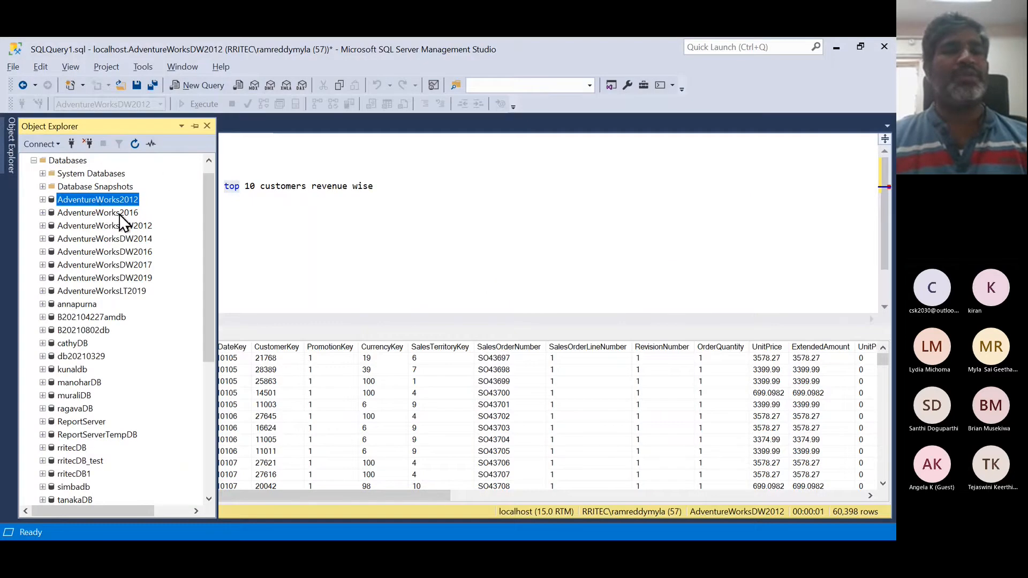
key(alt+Tab)
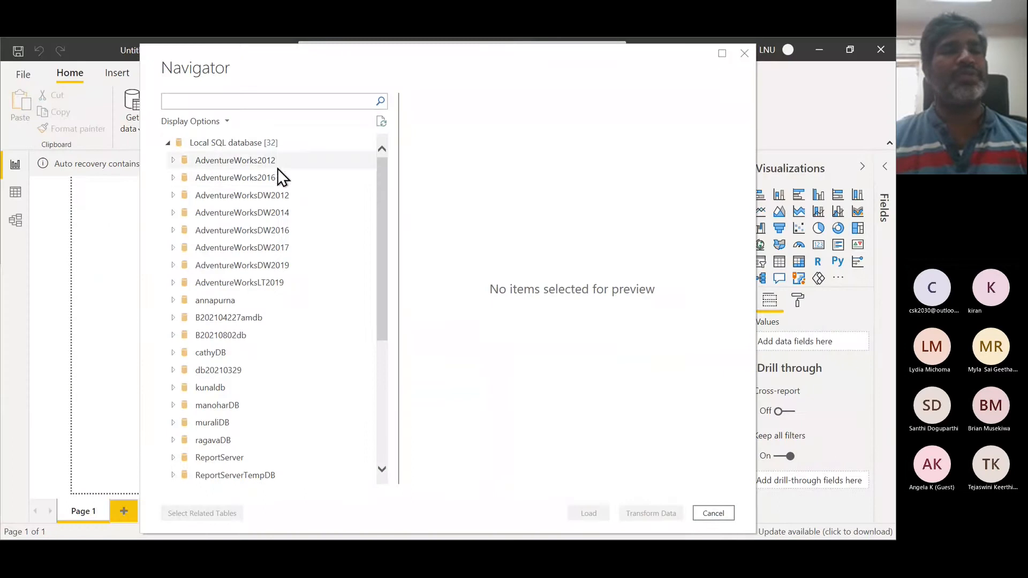
- Browse the Navigator's database list down to WideWorldImportersDW
click(266, 177)
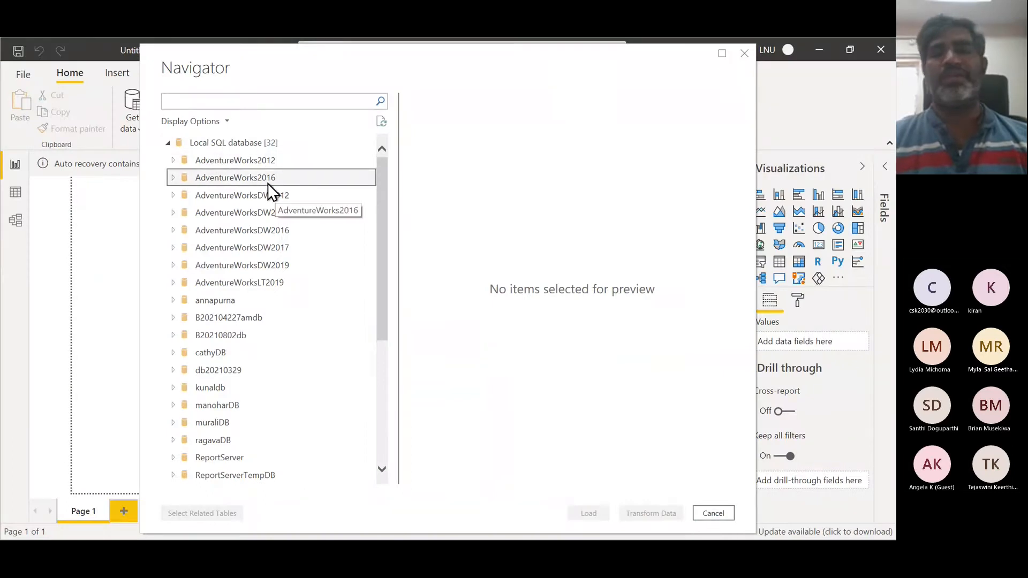
scroll(298, 307, down, 5)
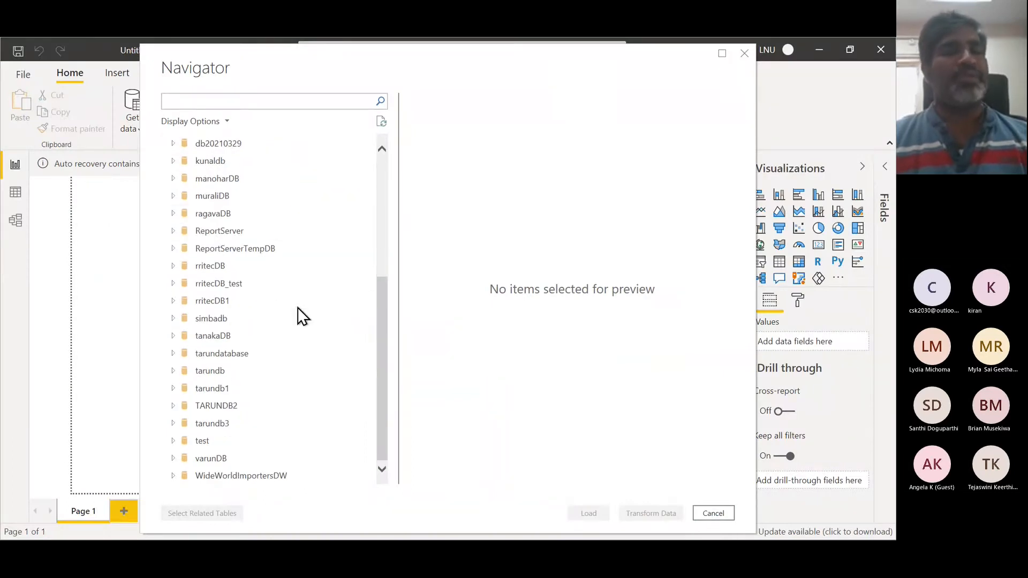
click(261, 476)
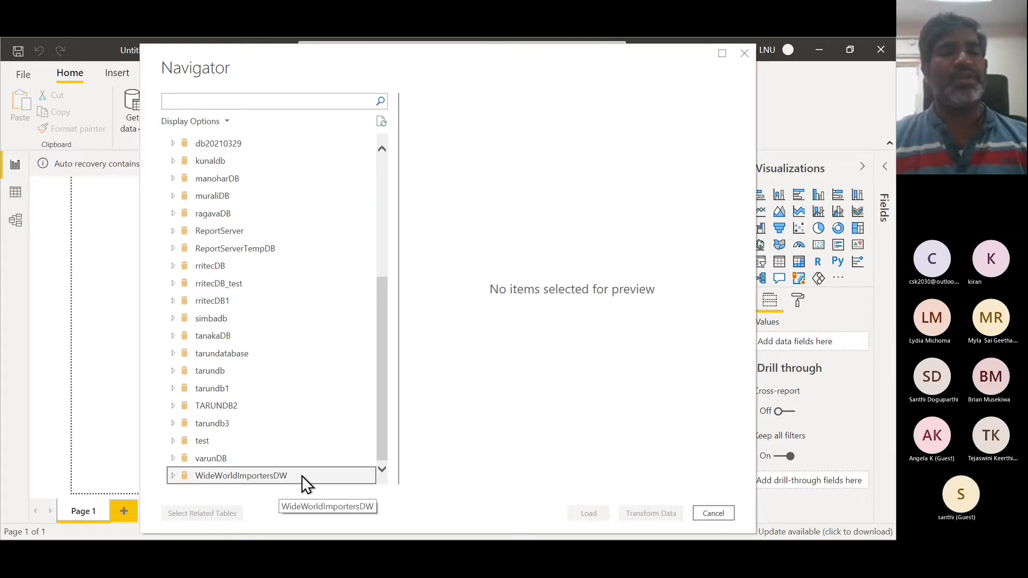
- Scroll through the Object Explorer database list in Management Studio to compare it with the Navigator
key(alt+Tab)
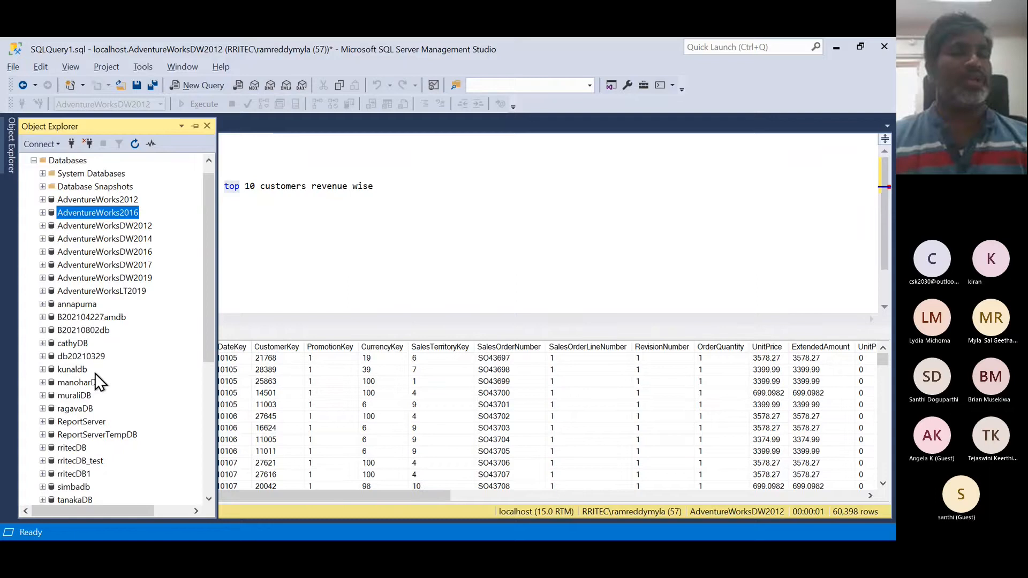
scroll(95, 372, down, 8)
click(109, 368)
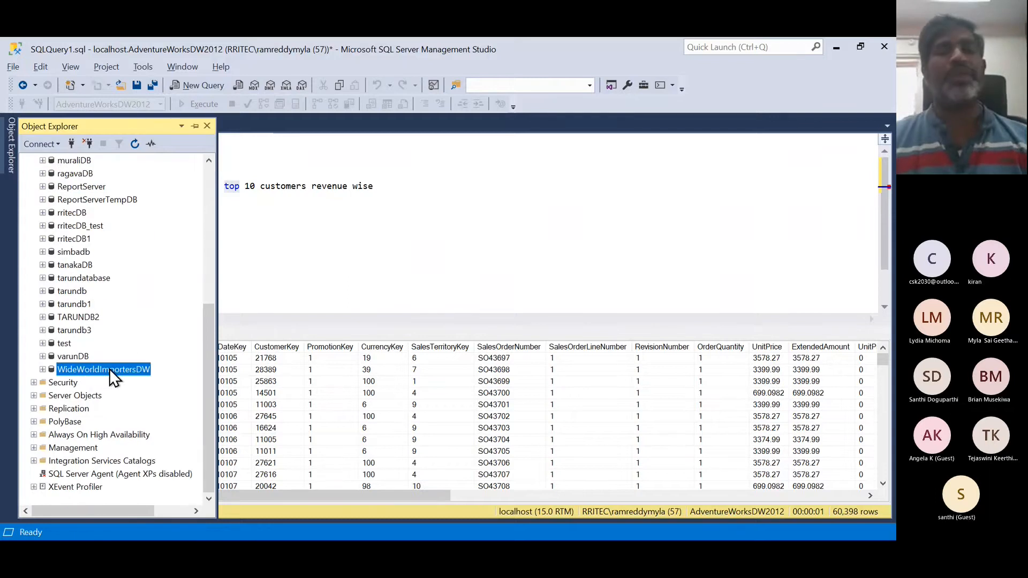
scroll(109, 368, up, 4)
scroll(110, 369, up, 1)
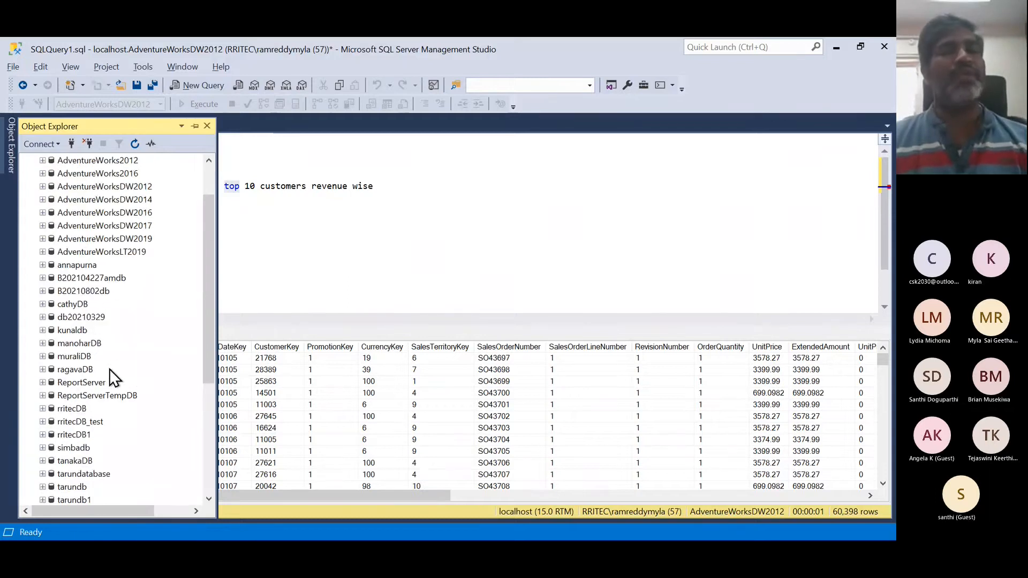
scroll(109, 369, up, 2)
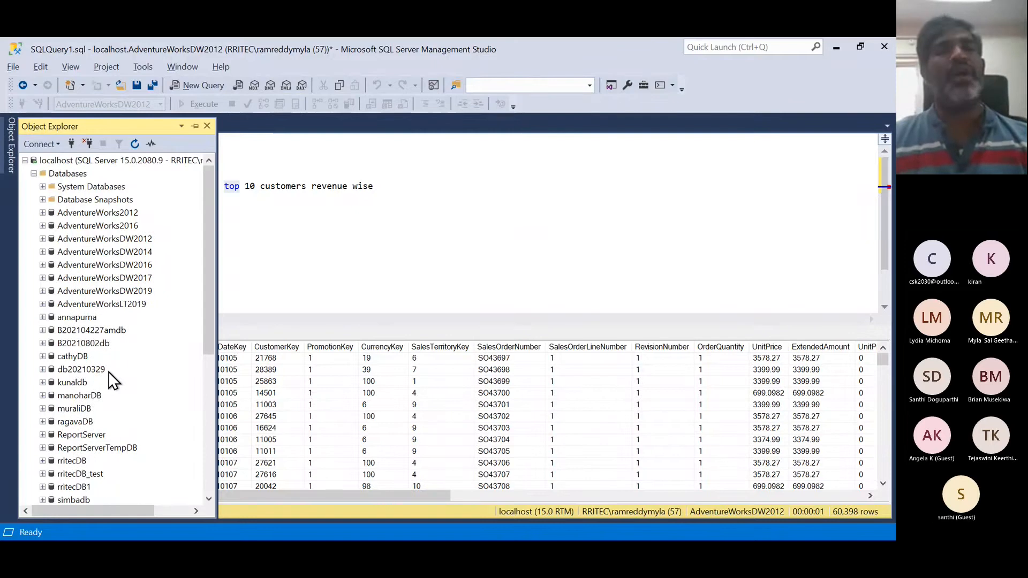
- Expand AdventureWorksDW2012 in the Navigator, browse its tables and views, and collapse it again
key(alt+Tab)
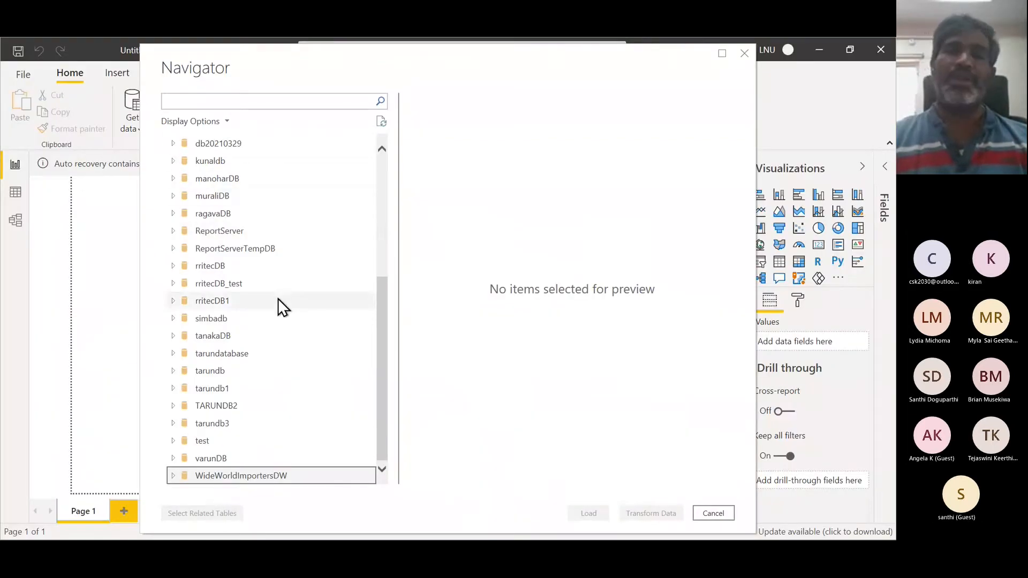
scroll(275, 306, up, 4)
scroll(274, 315, up, 1)
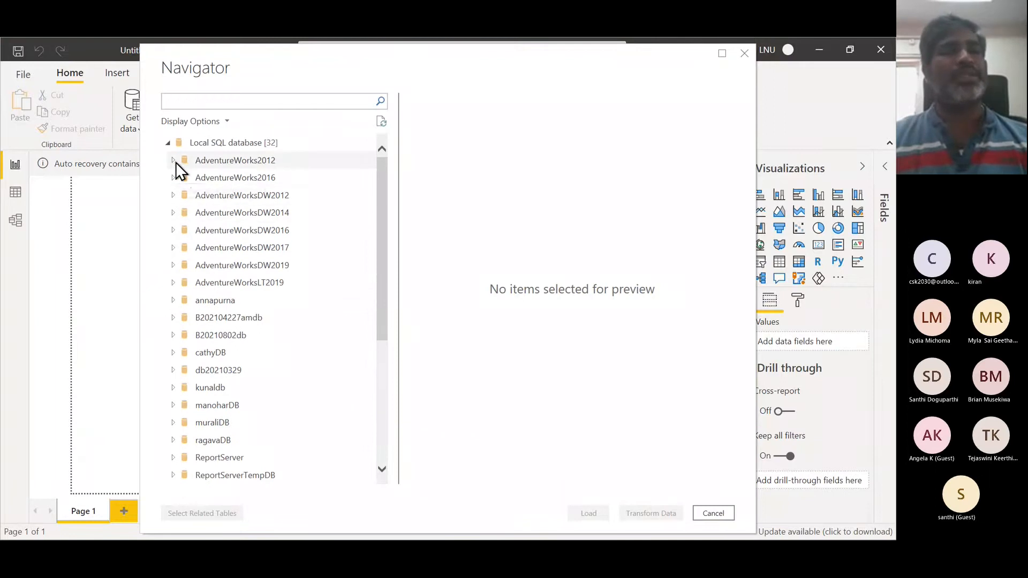
click(173, 195)
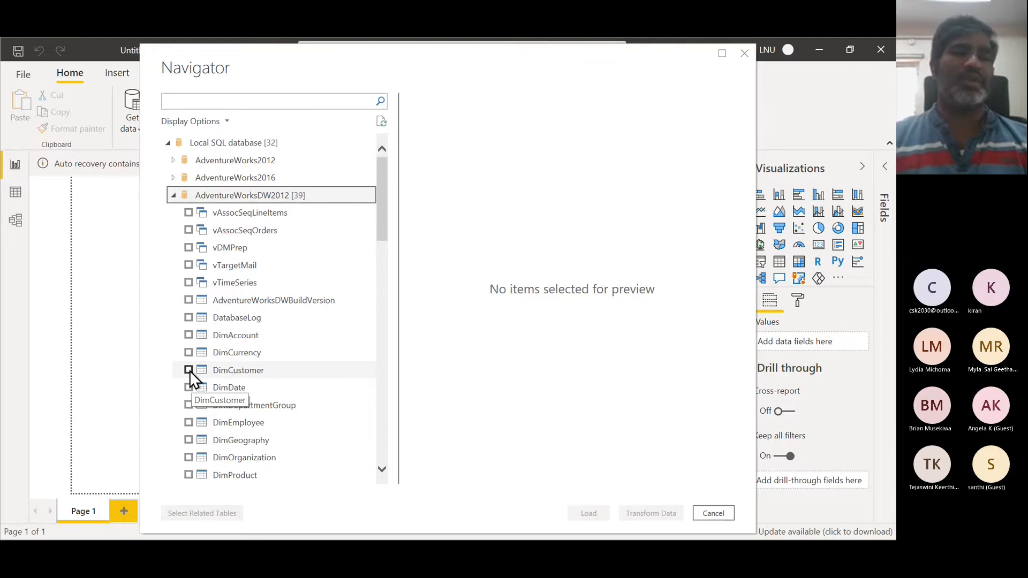
scroll(287, 387, down, 3)
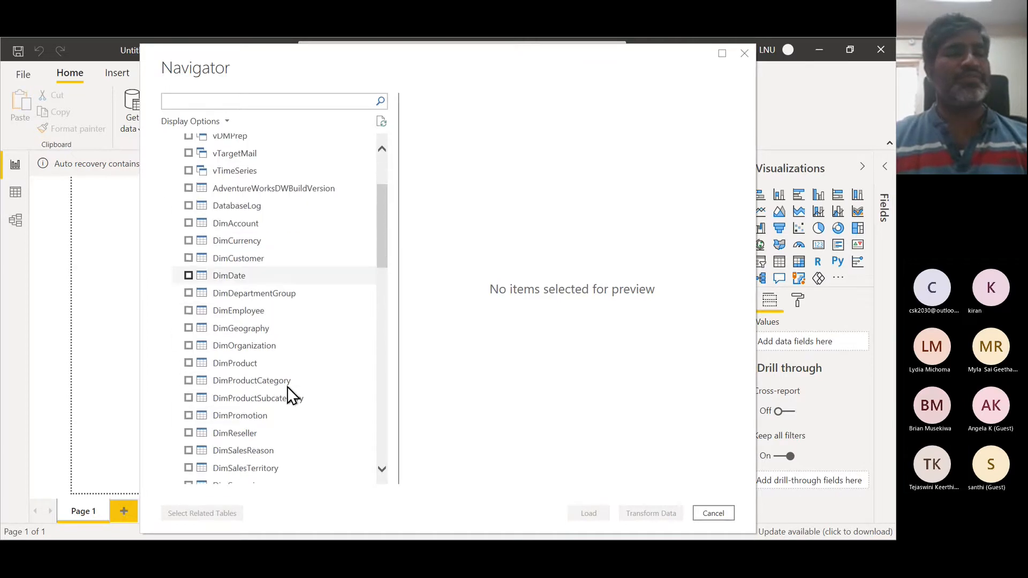
scroll(287, 386, down, 2)
scroll(269, 361, down, 1)
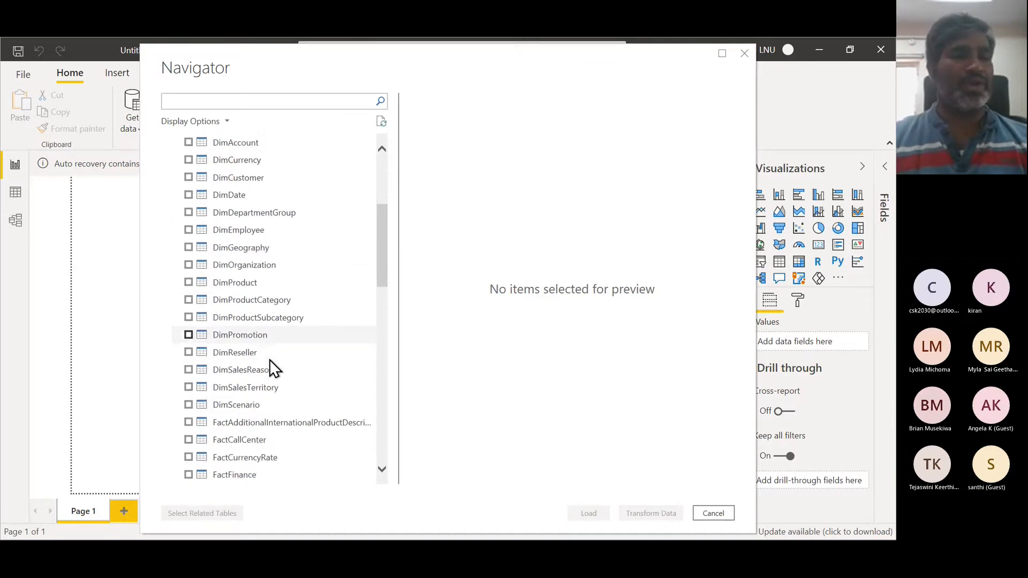
scroll(270, 361, down, 1)
scroll(270, 363, down, 2)
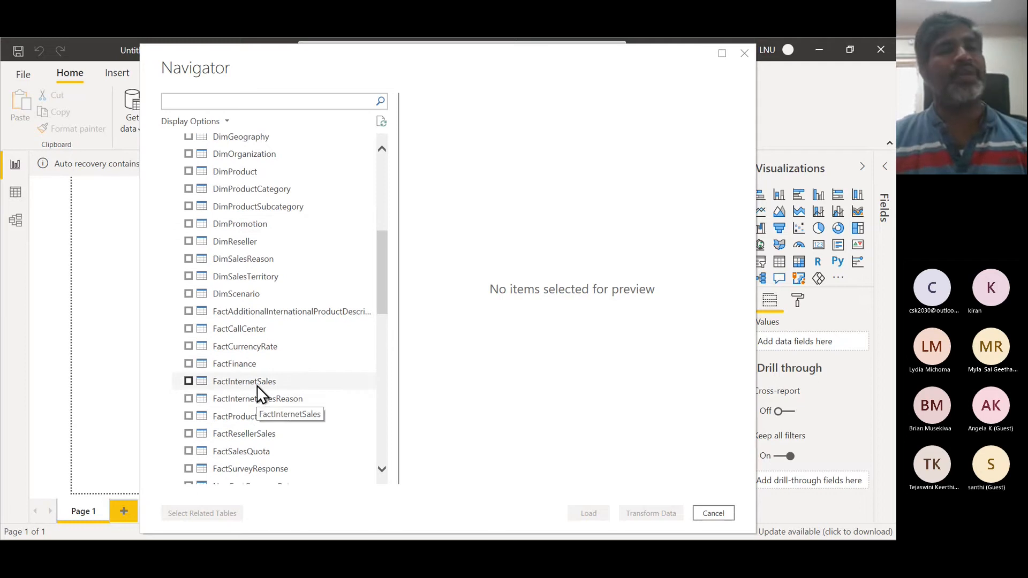
scroll(291, 308, up, 6)
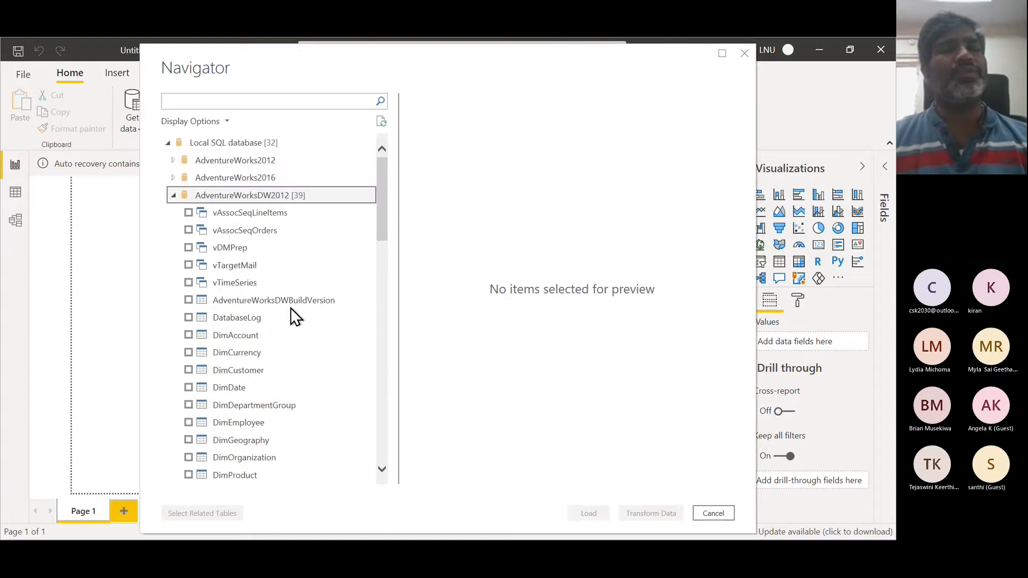
click(173, 196)
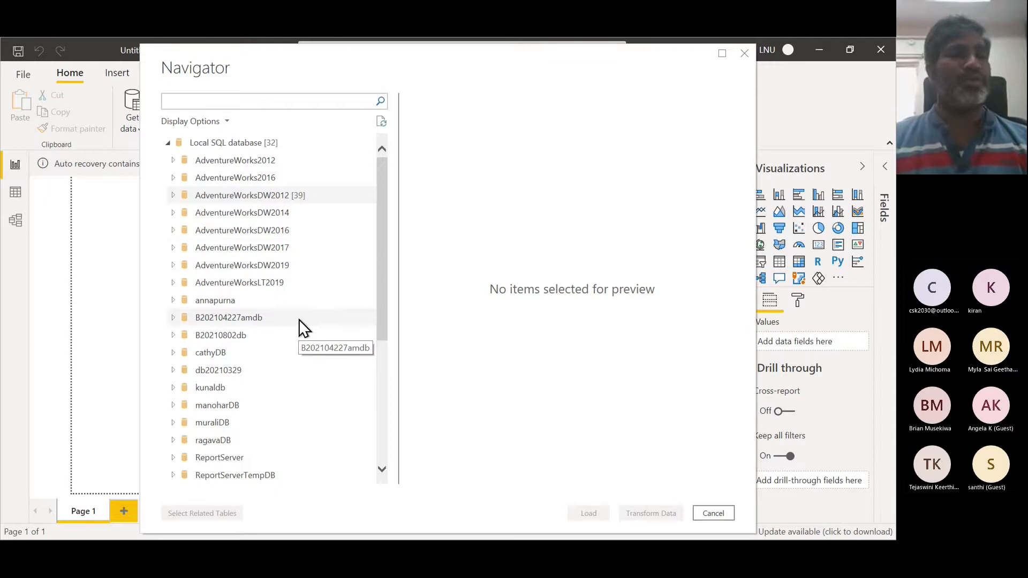
- Expand the rritecDB database in the Navigator to inspect its tables, then switch back to Management Studio
scroll(299, 319, down, 1)
scroll(299, 319, down, 4)
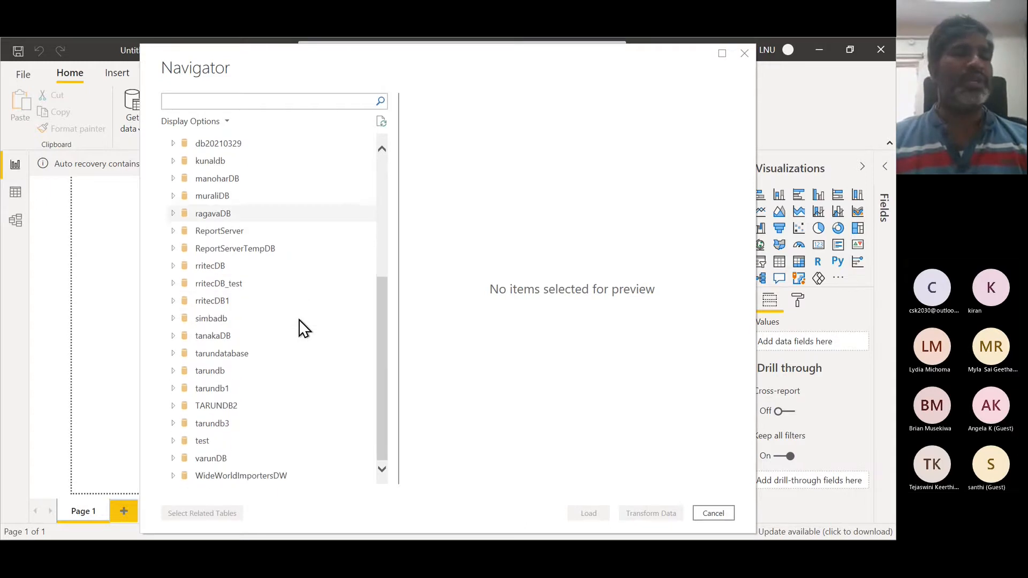
click(174, 267)
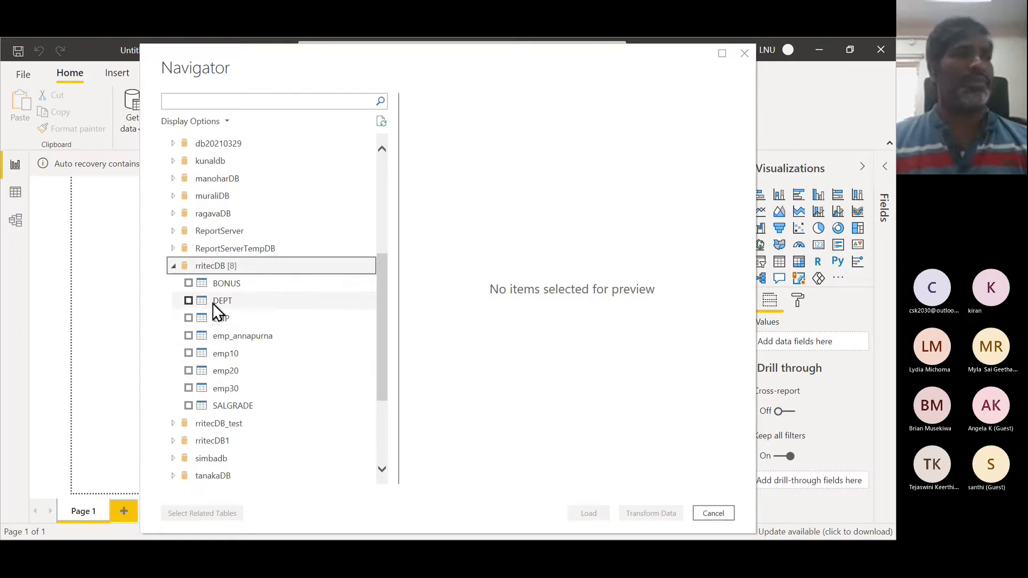
key(alt+Tab)
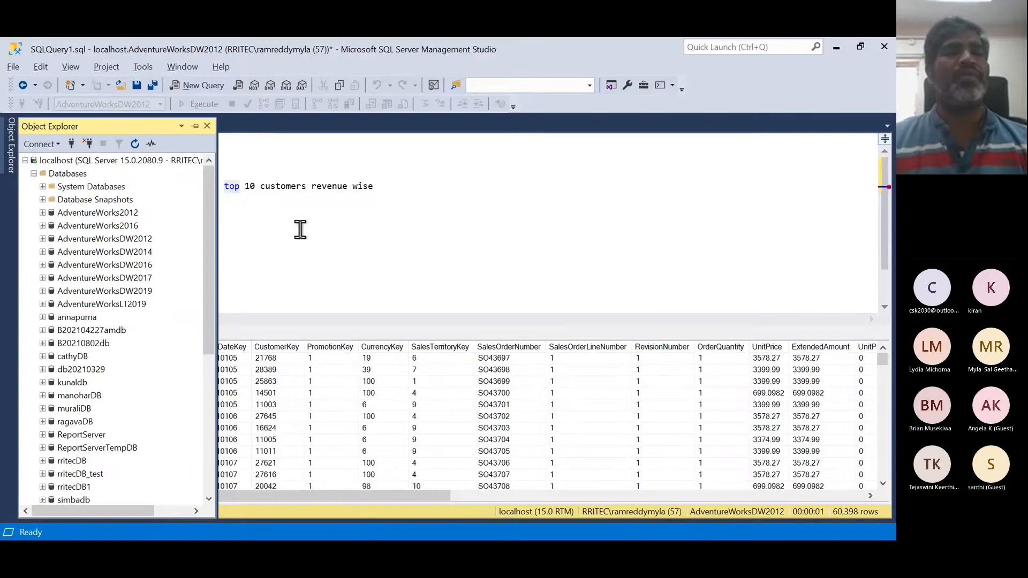
- Edit the note in the query window to read "top 10 employees sal wise" instead of customers revenue
double_click(277, 187)
text(em)
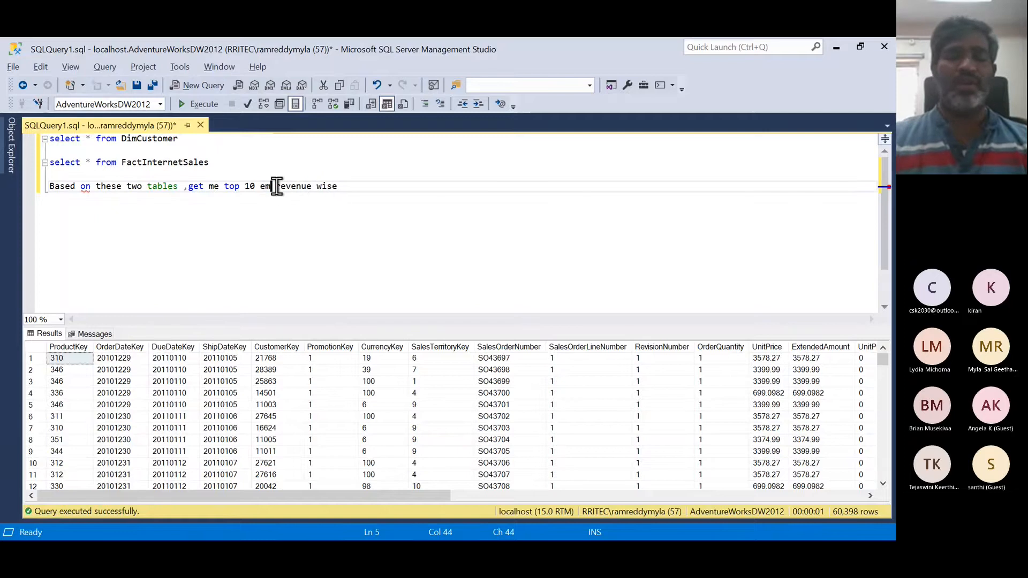
text(ployees)
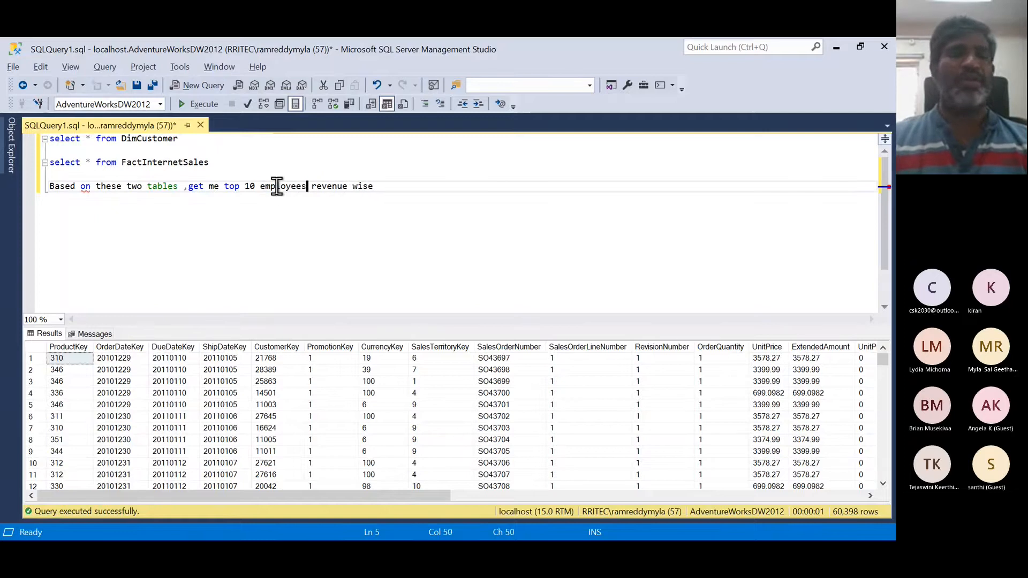
double_click(339, 186)
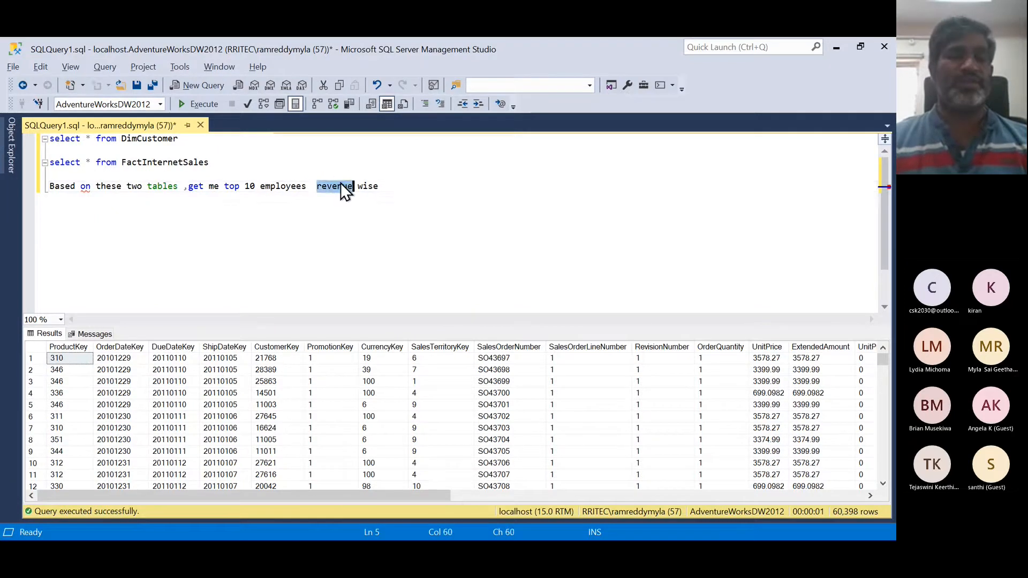
text(sal)
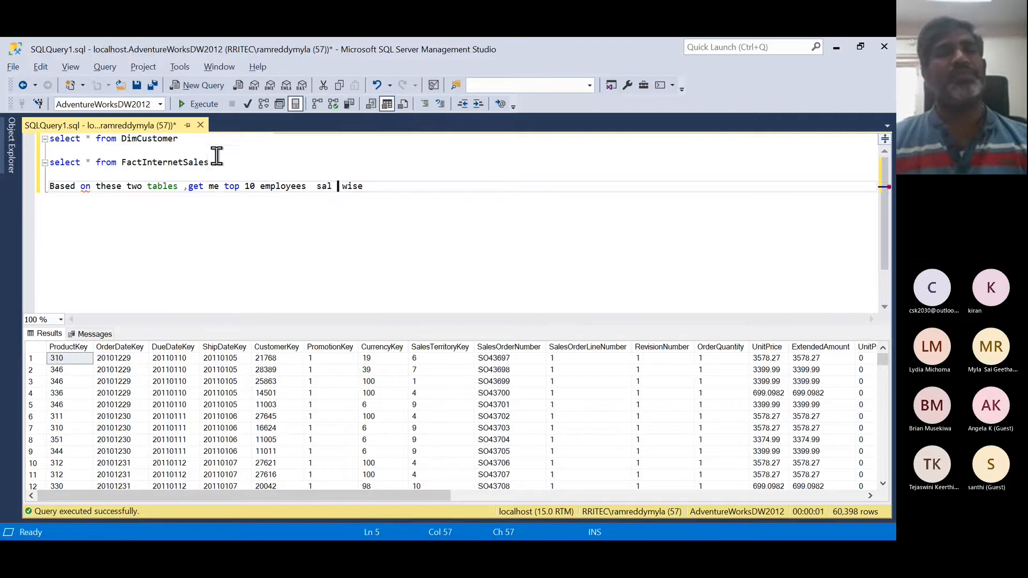
- Delete the two select statements above the note in the query window
drag(211, 162, 107, 138)
key(BackSpace)
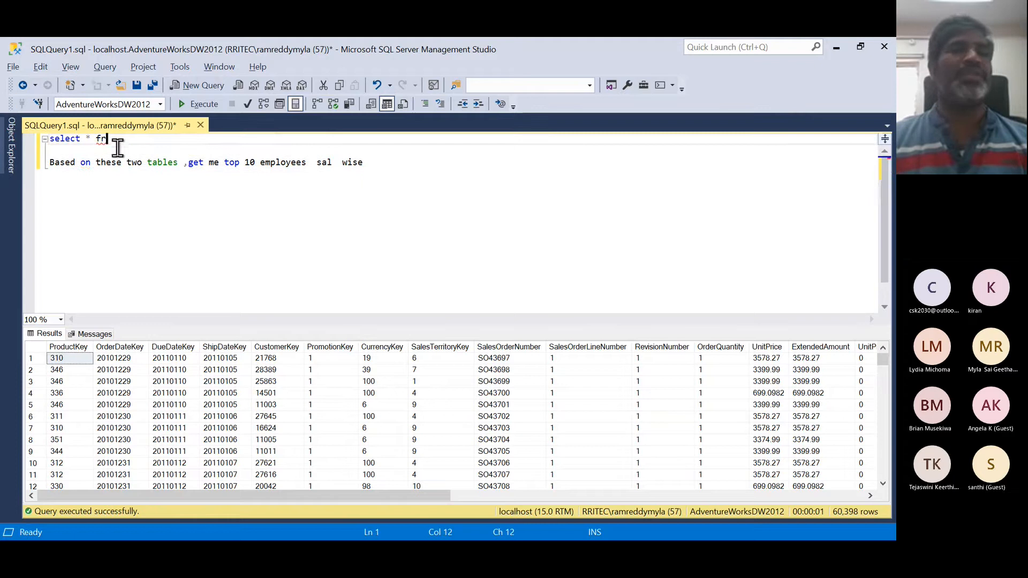
drag(113, 140, 21, 118)
key(BackSpace)
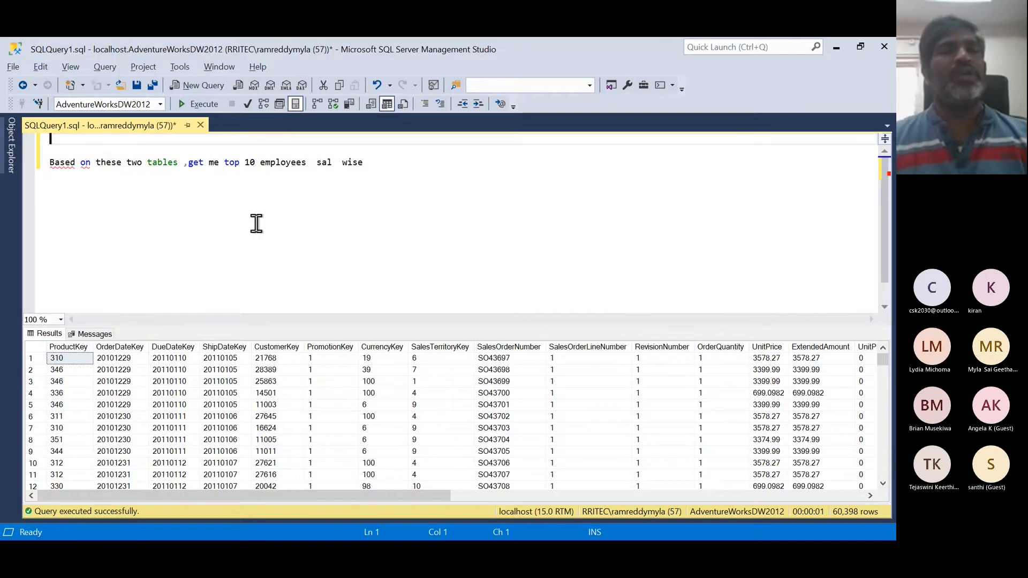
- Return to the Navigator and preview the EMP and DEPT tables of rritecDB
key(alt+Tab)
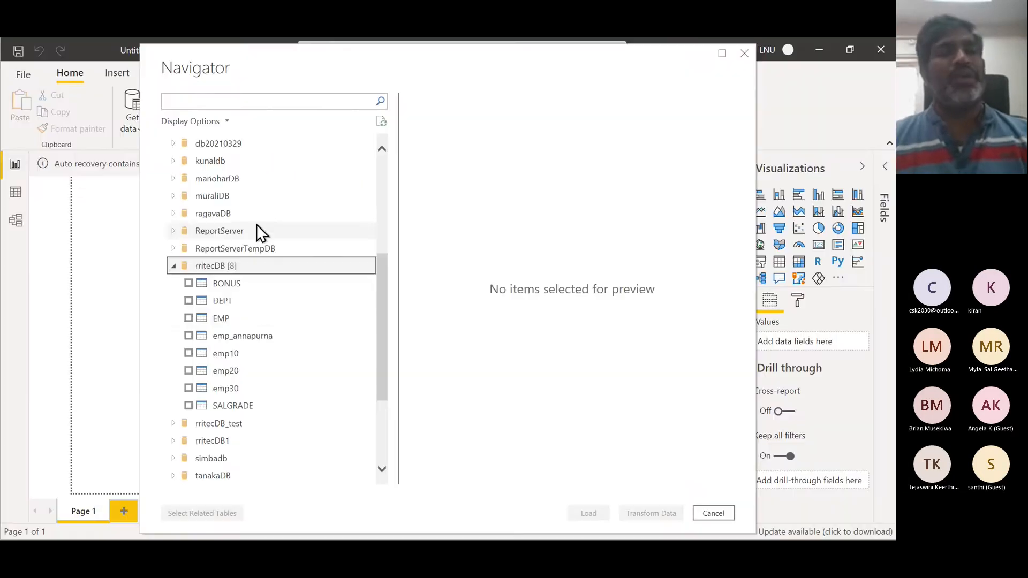
click(231, 319)
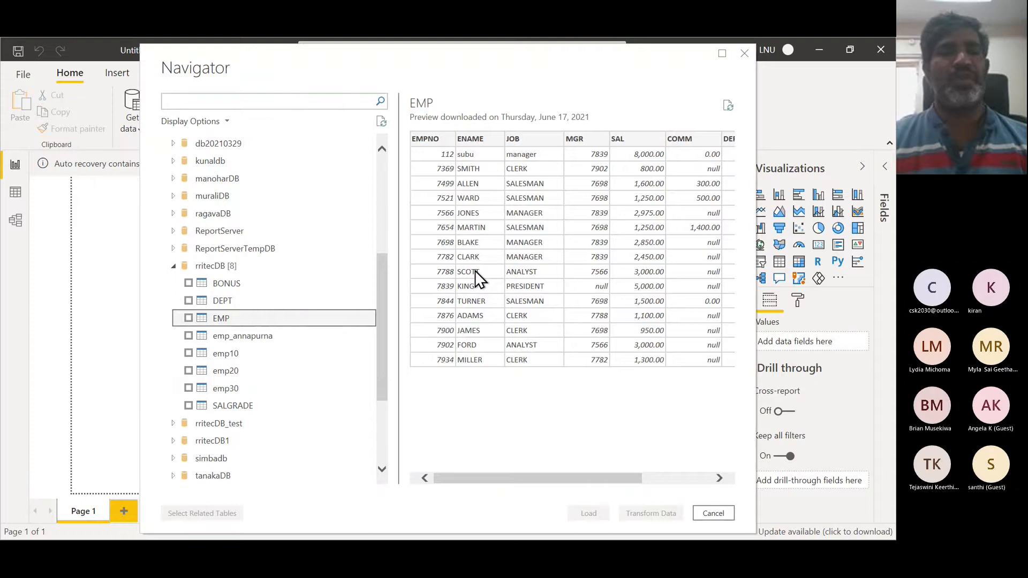
click(234, 306)
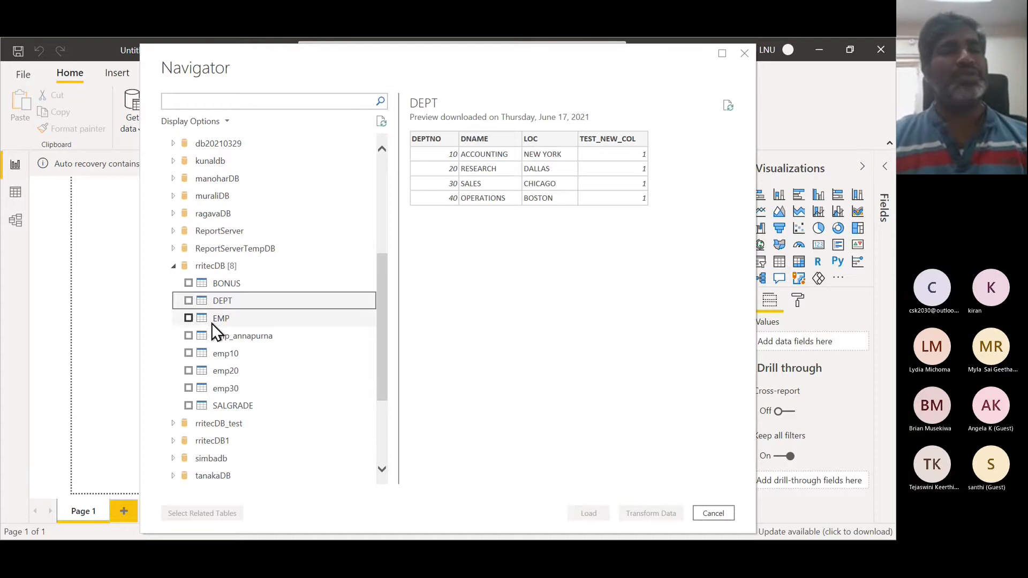
- Select the EMP and DEPT tables and open them for transformation in Power Query Editor
click(188, 318)
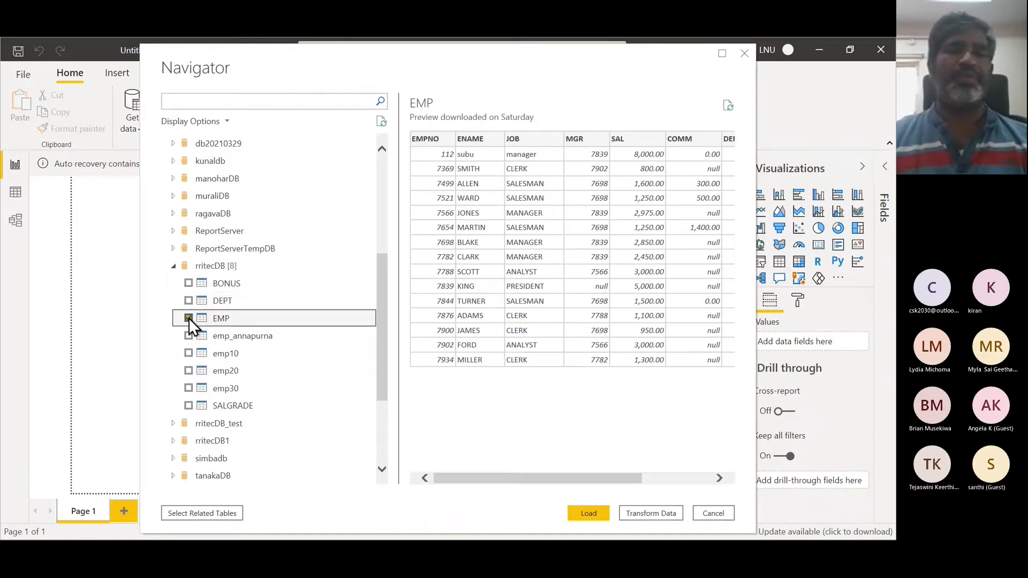
click(188, 300)
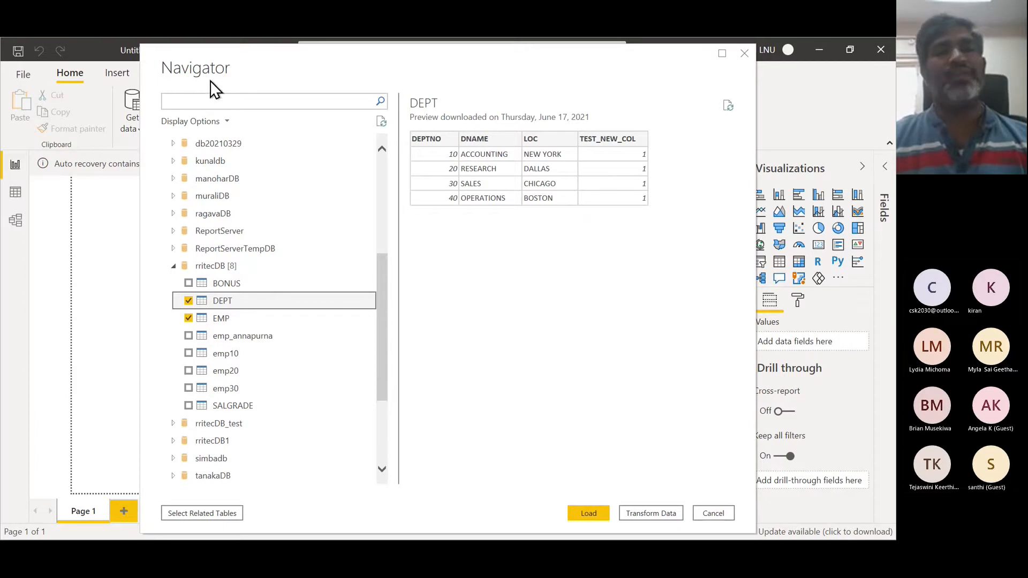
scroll(232, 202, up, 5)
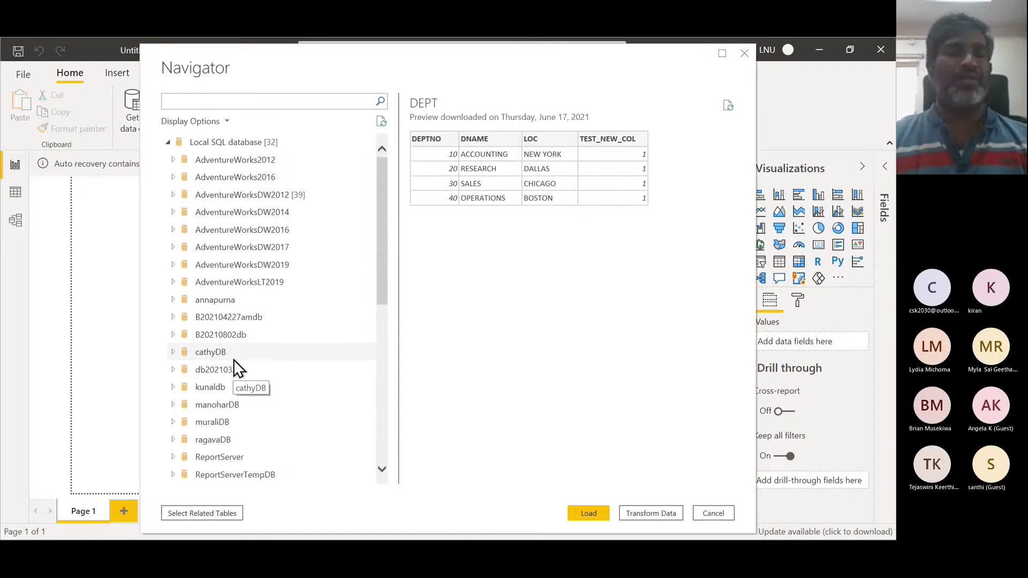
scroll(236, 367, down, 2)
scroll(234, 360, down, 1)
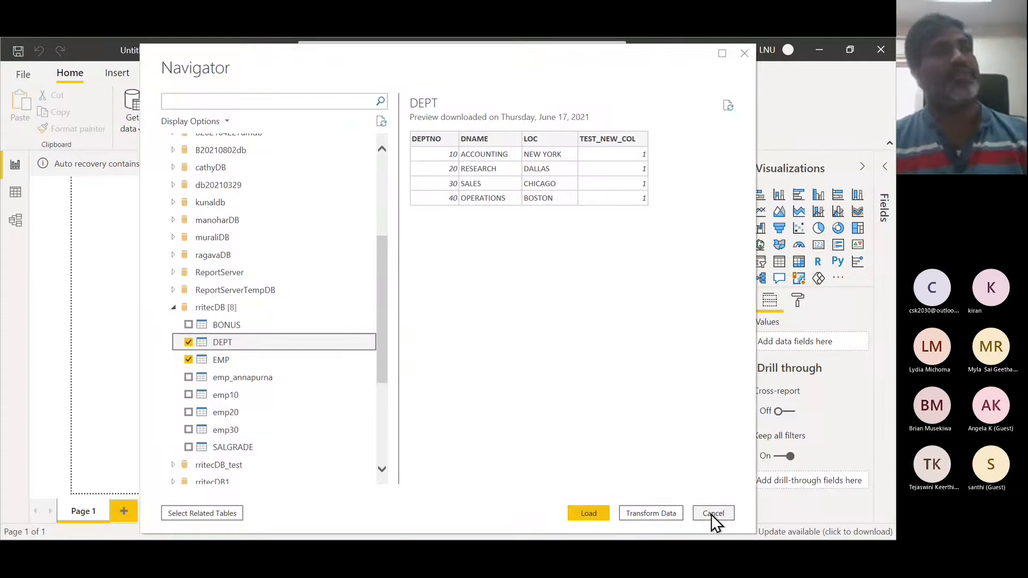
click(234, 364)
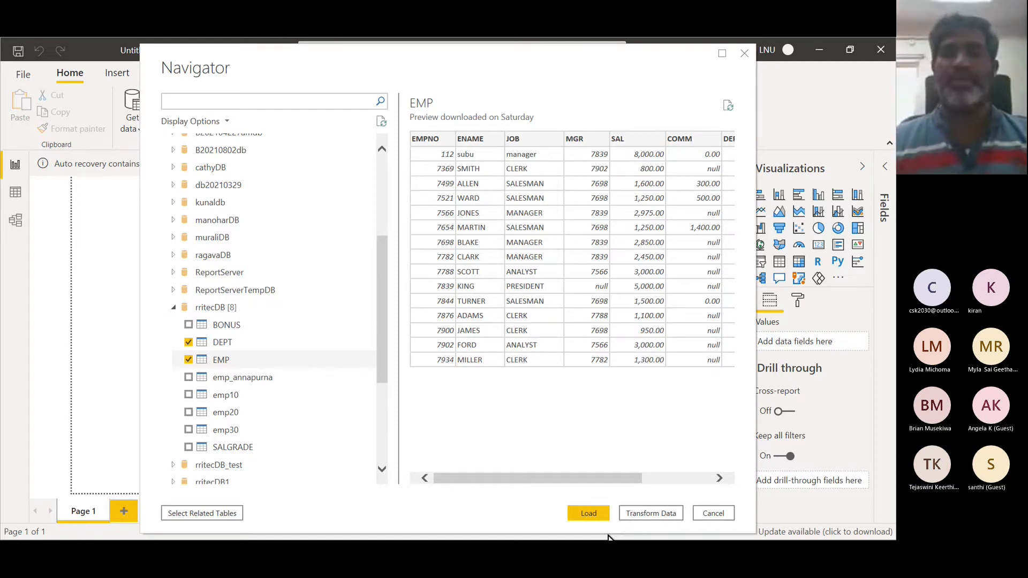
click(643, 512)
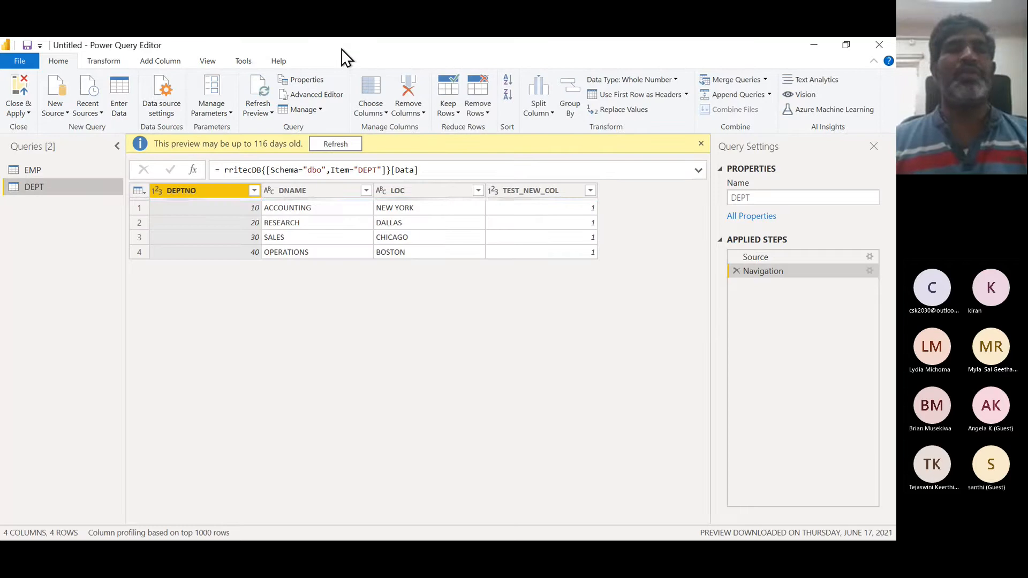
- View the Power BI architecture diagram in the browser, then return to Power Query Editor and maximize it
drag(342, 49, 405, 146)
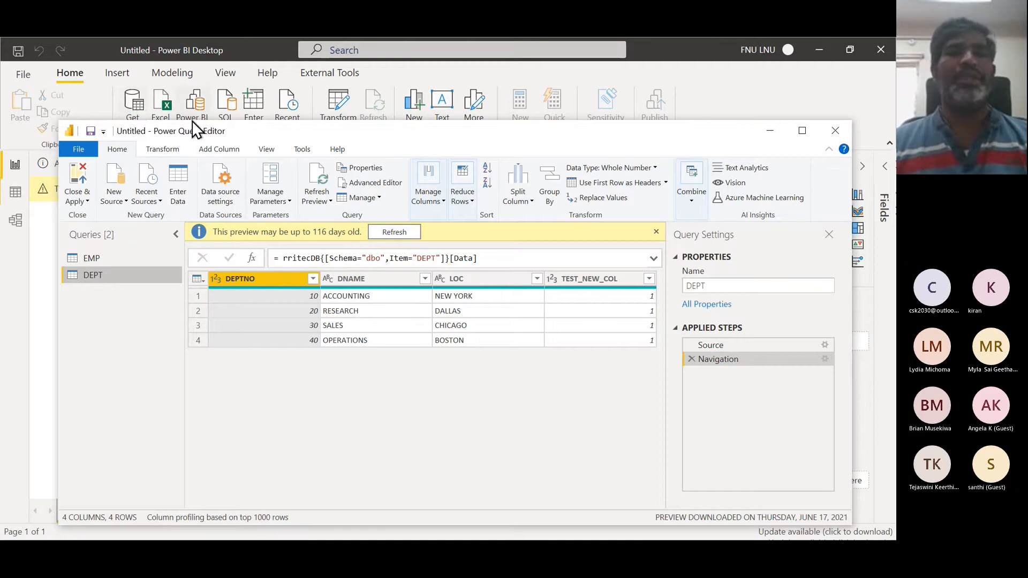
key(alt+Tab)
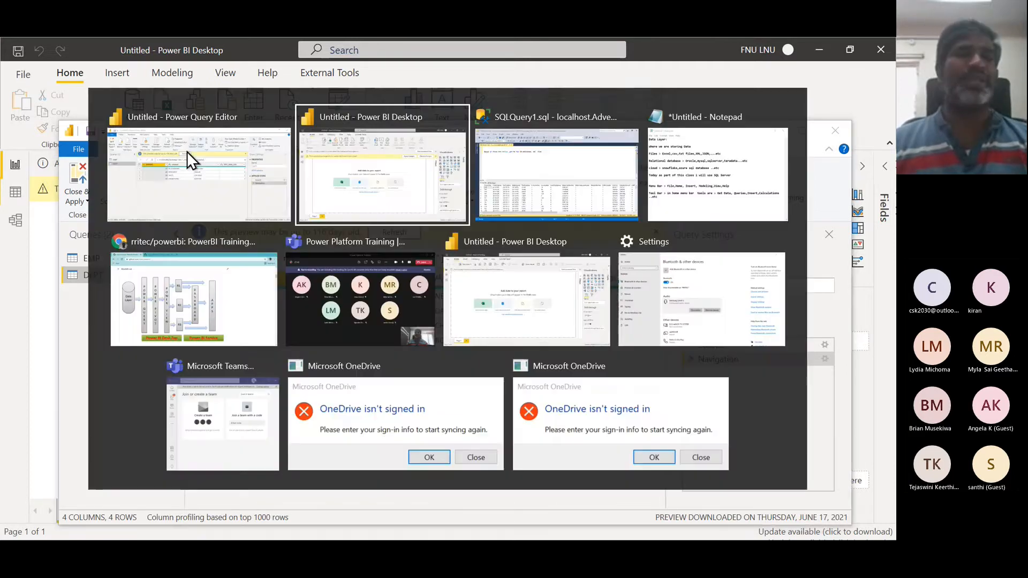
key(alt+Tab)
key(alt+Tab)
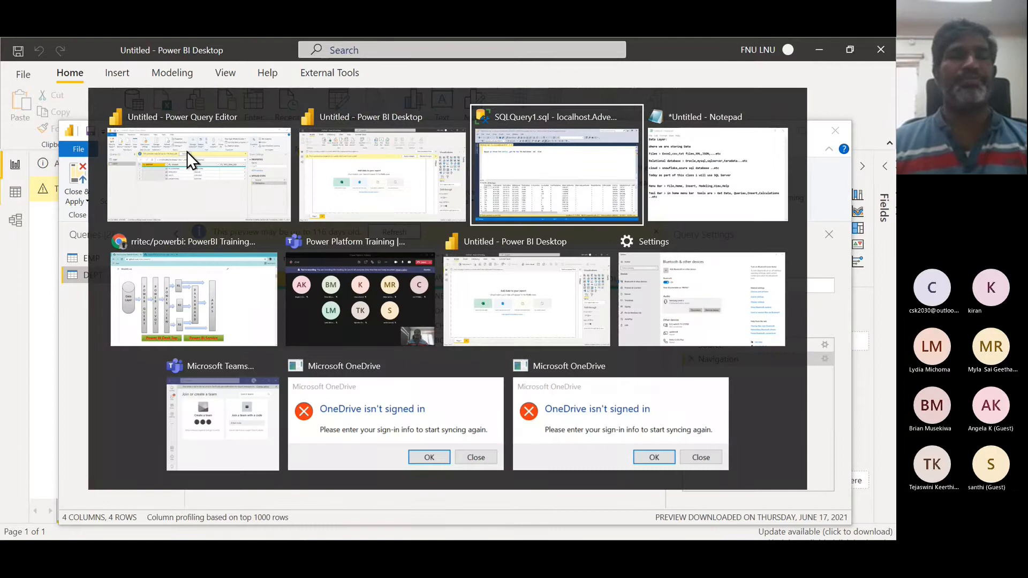
key(alt+Tab)
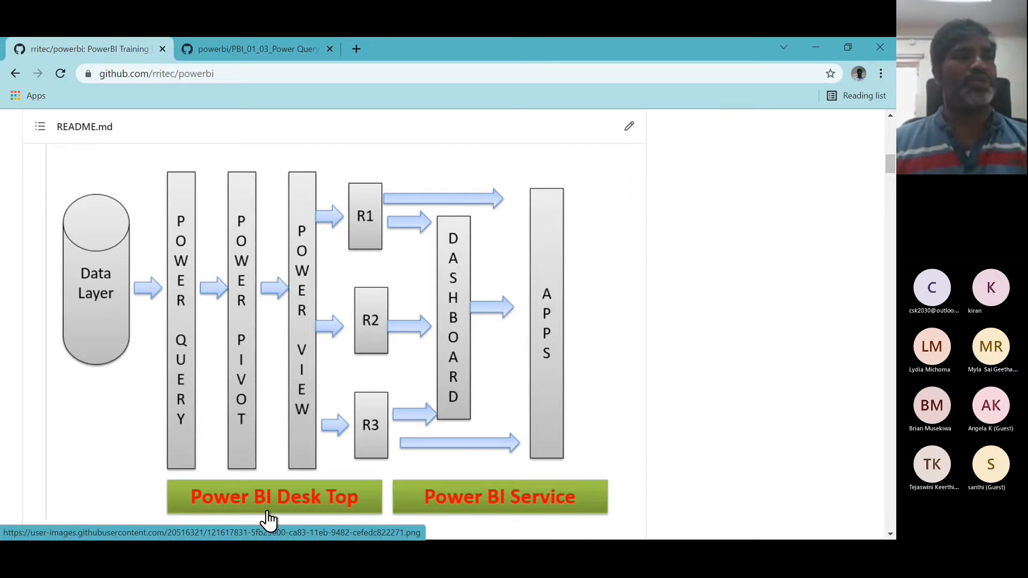
key(alt+Tab)
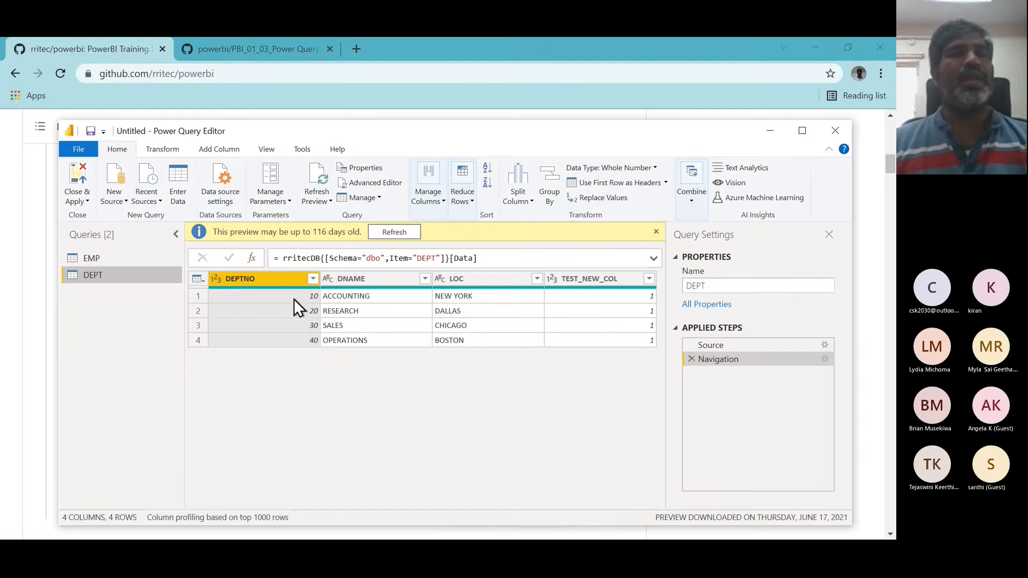
key(alt+Tab)
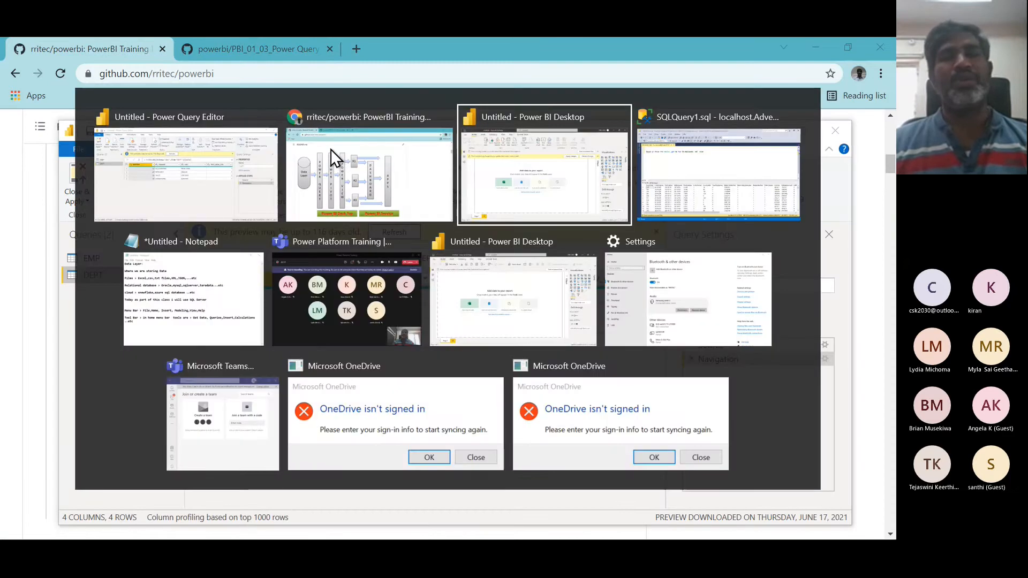
key(alt+Tab)
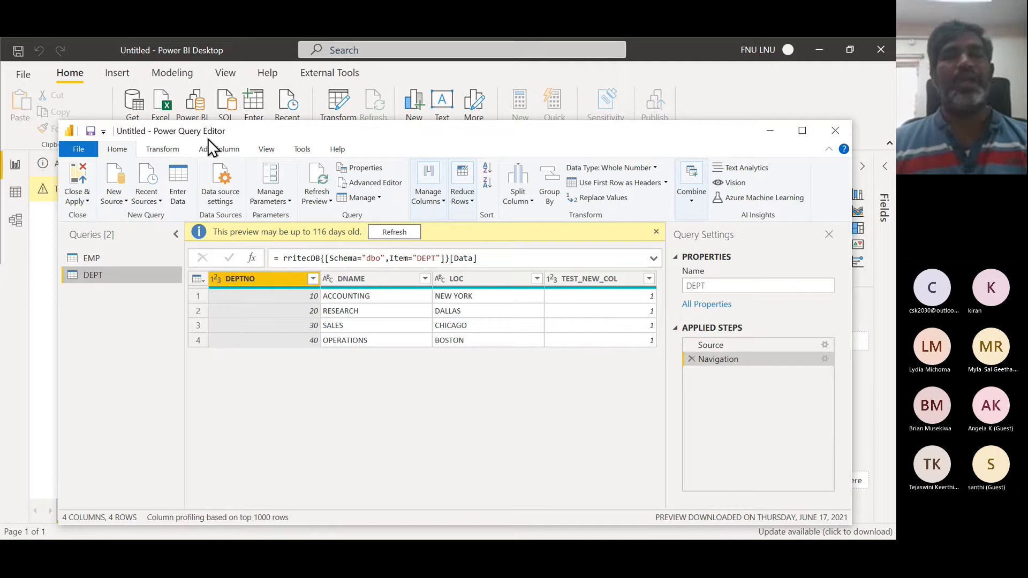
click(801, 131)
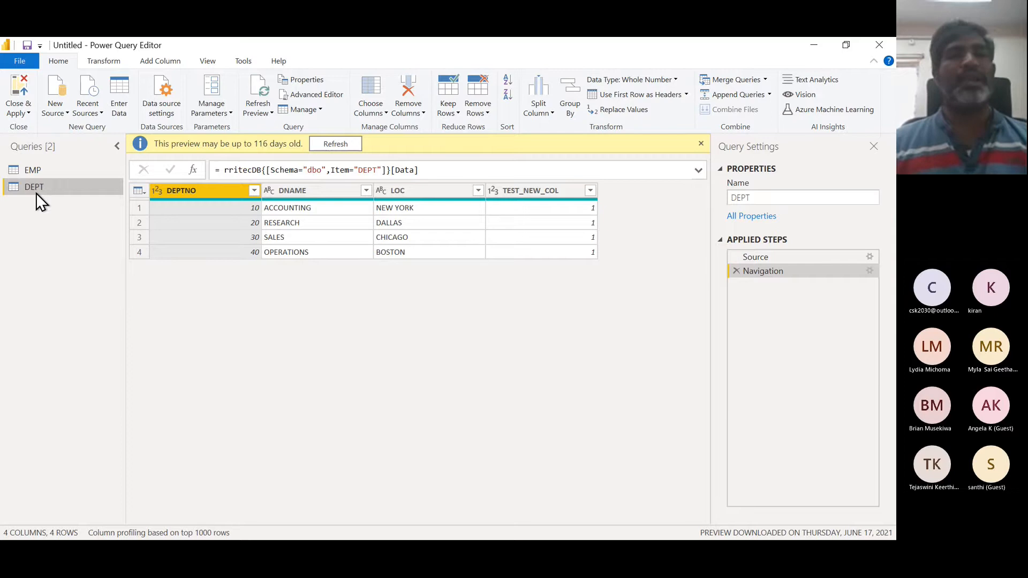
- Preview the EMP and DEPT queries and step through EMP's Source and Navigation applied steps
click(42, 169)
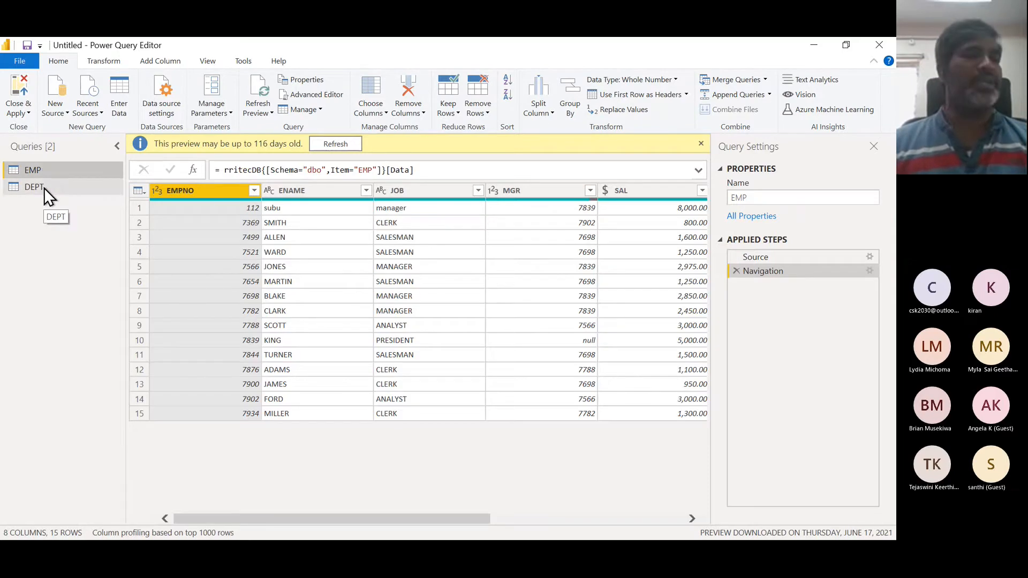
click(44, 188)
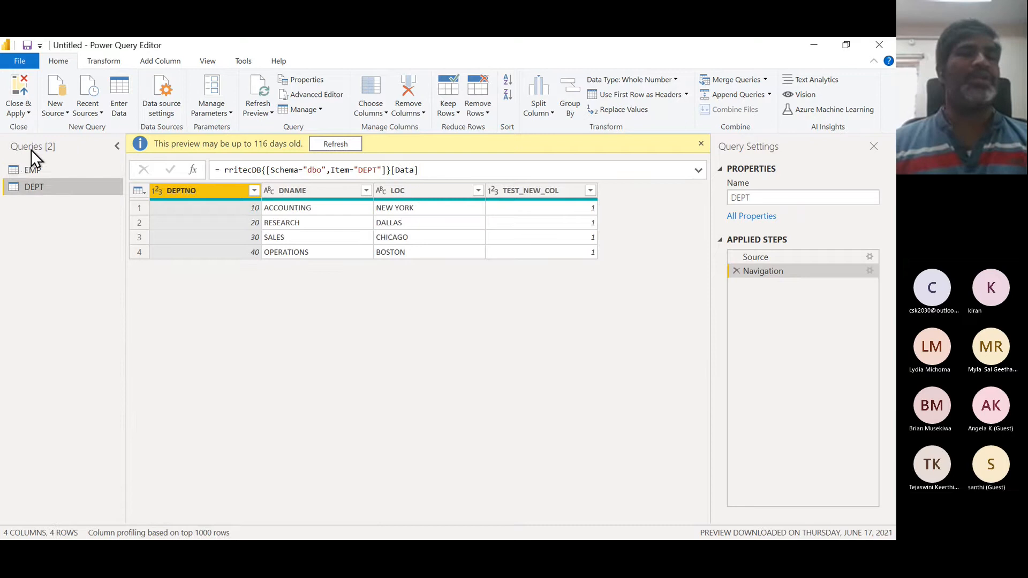
click(37, 169)
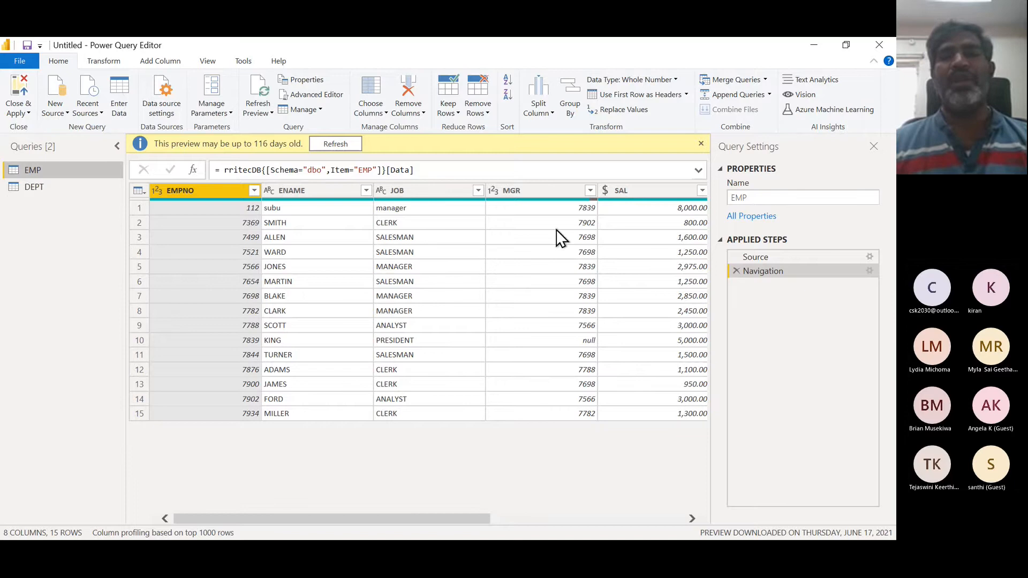
click(756, 258)
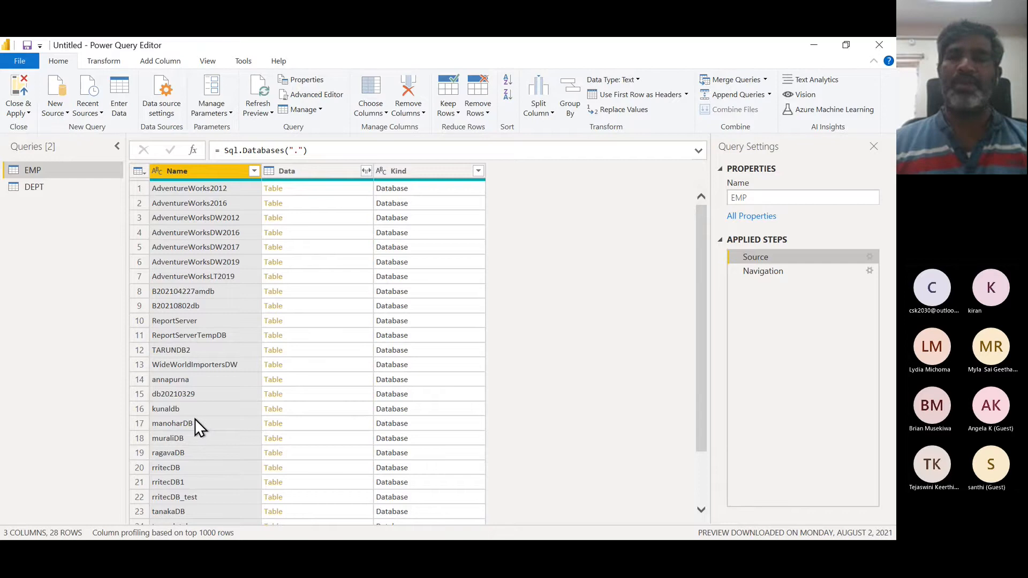
click(758, 271)
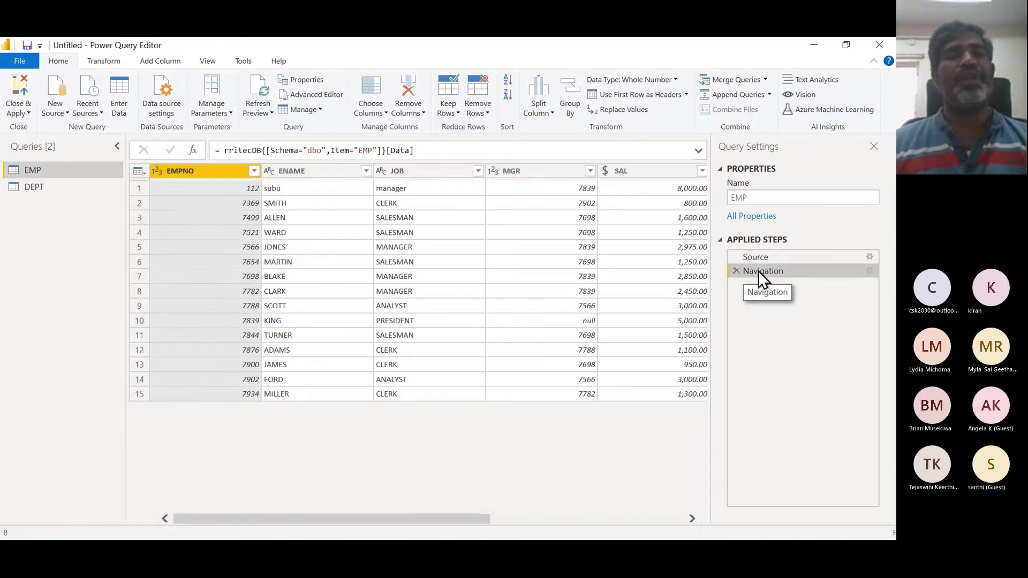
- Examine the parts of the EMP Navigation formula: database, schema, item and data
double_click(315, 150)
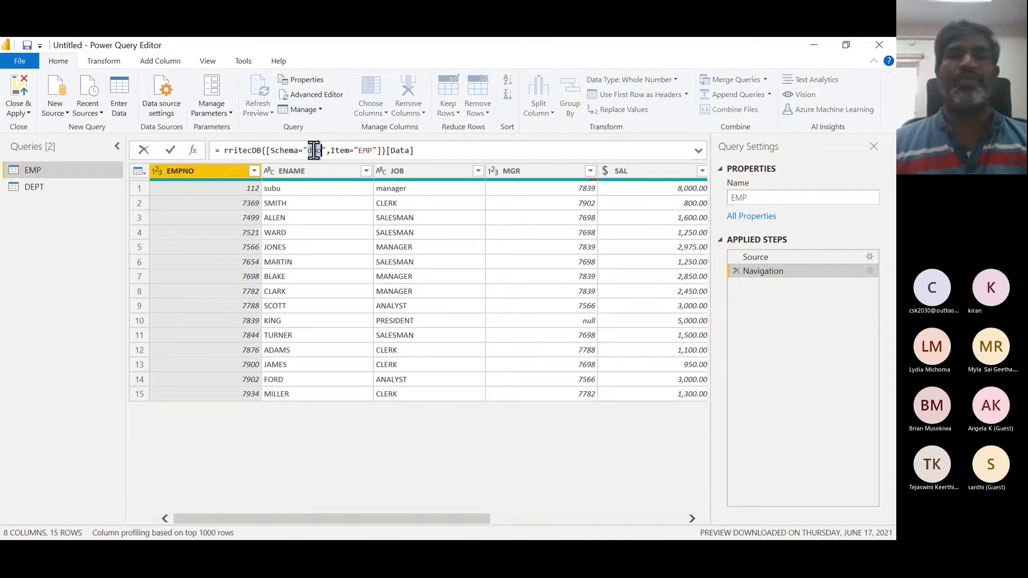
double_click(252, 150)
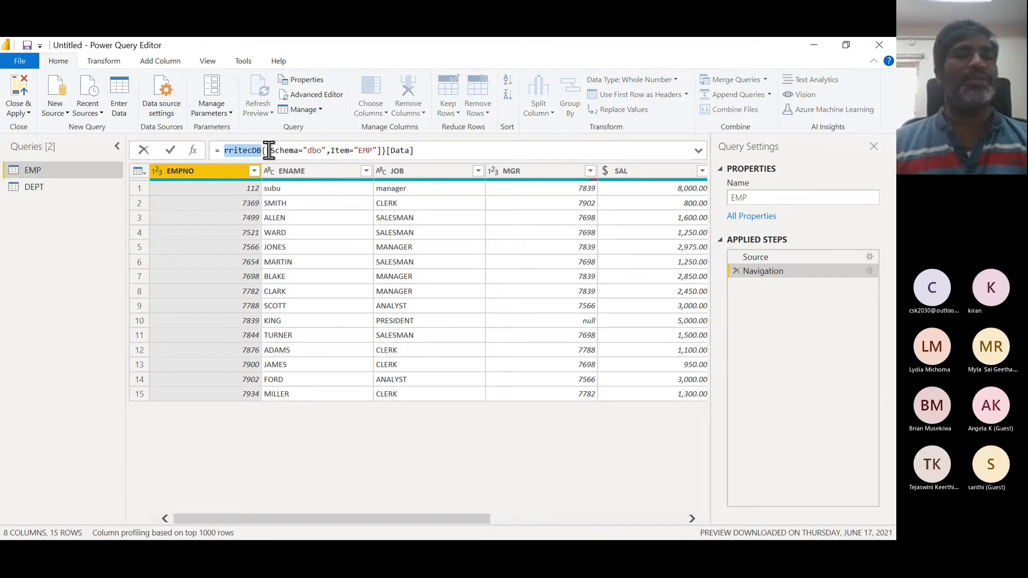
double_click(320, 149)
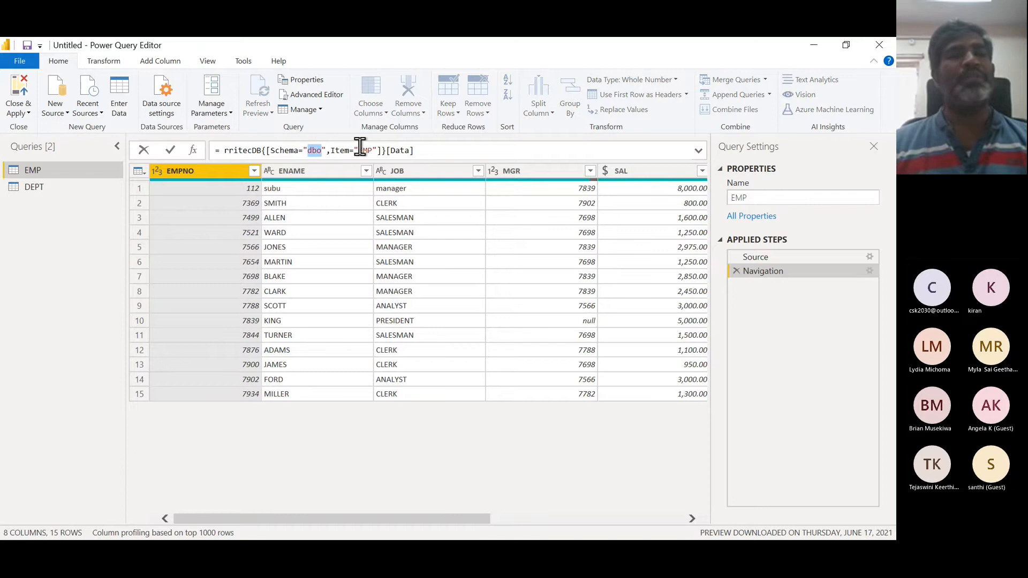
double_click(364, 150)
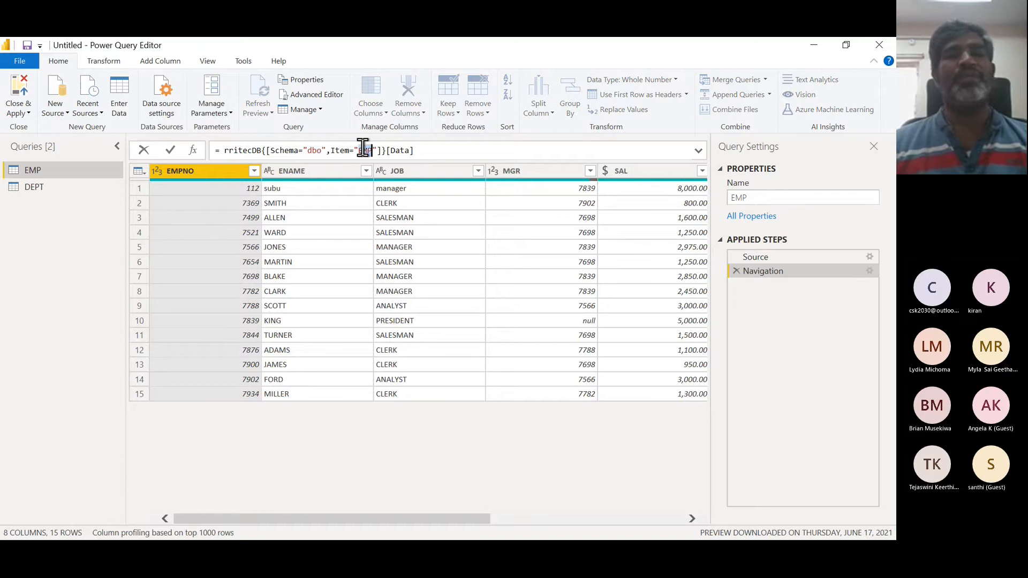
double_click(398, 149)
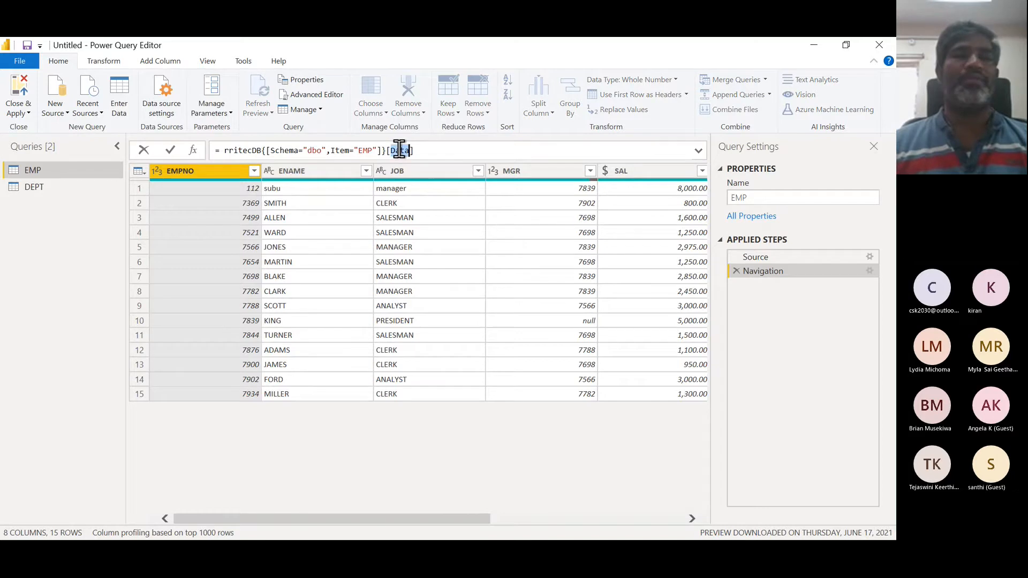
double_click(242, 149)
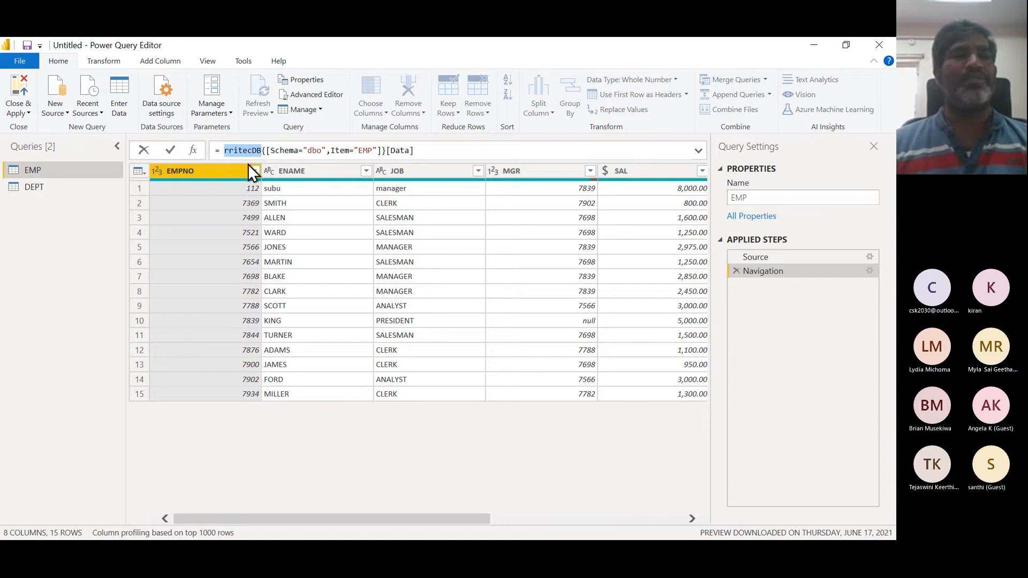
click(282, 151)
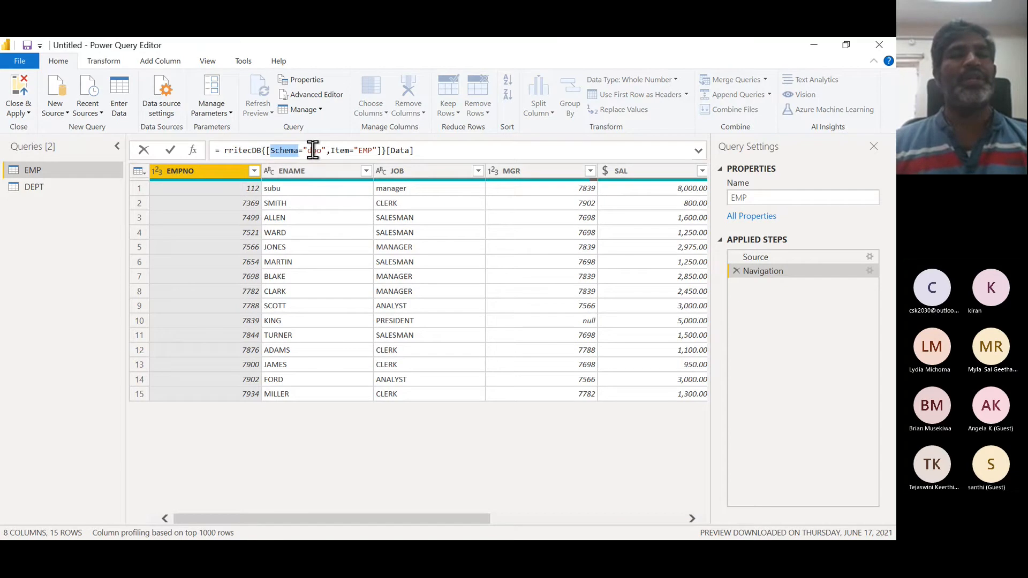
- Switch between EMP's Source and Navigation applied steps to compare their previews against the Navigation formula
double_click(313, 149)
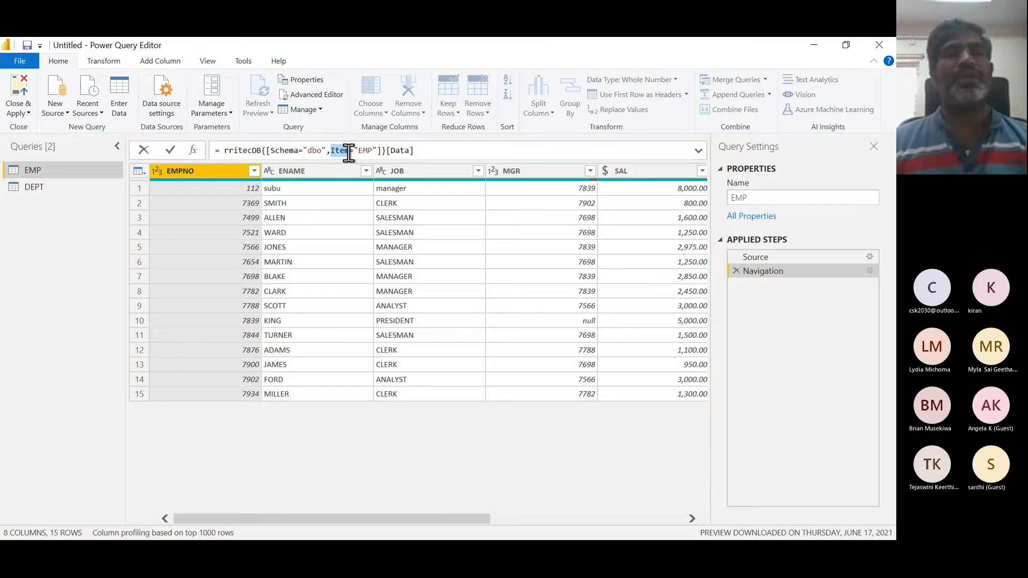
double_click(365, 150)
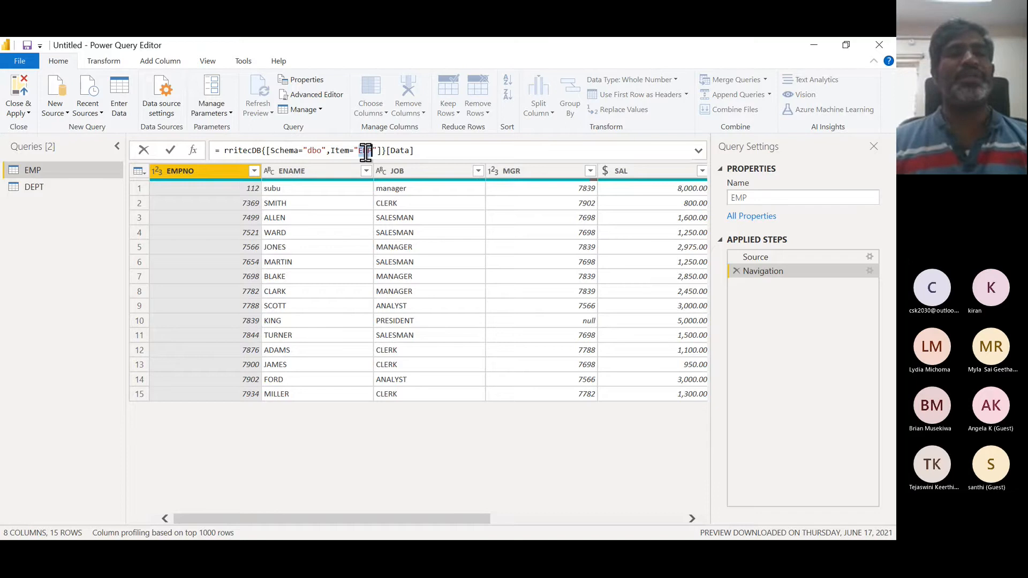
double_click(399, 151)
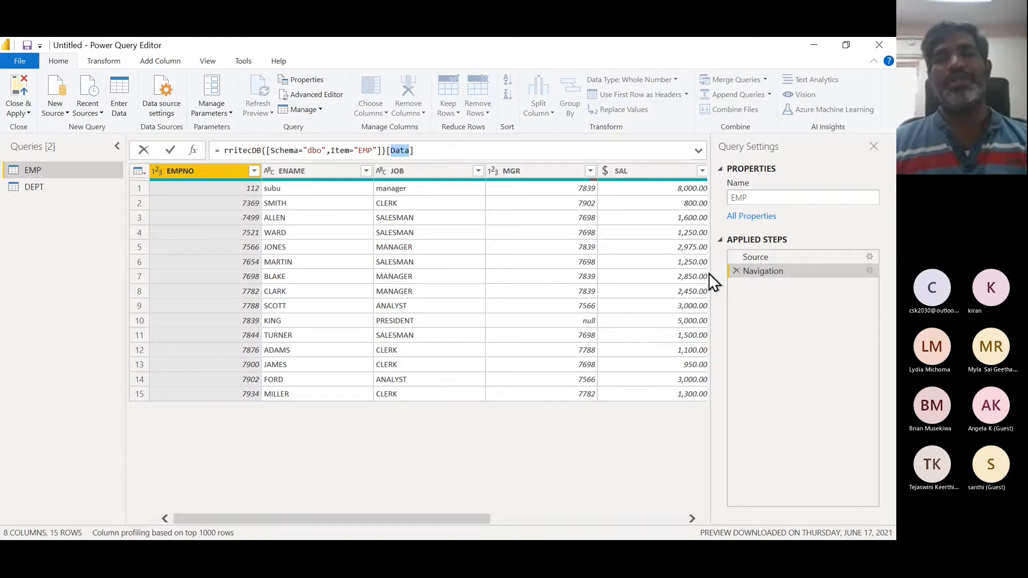
click(763, 257)
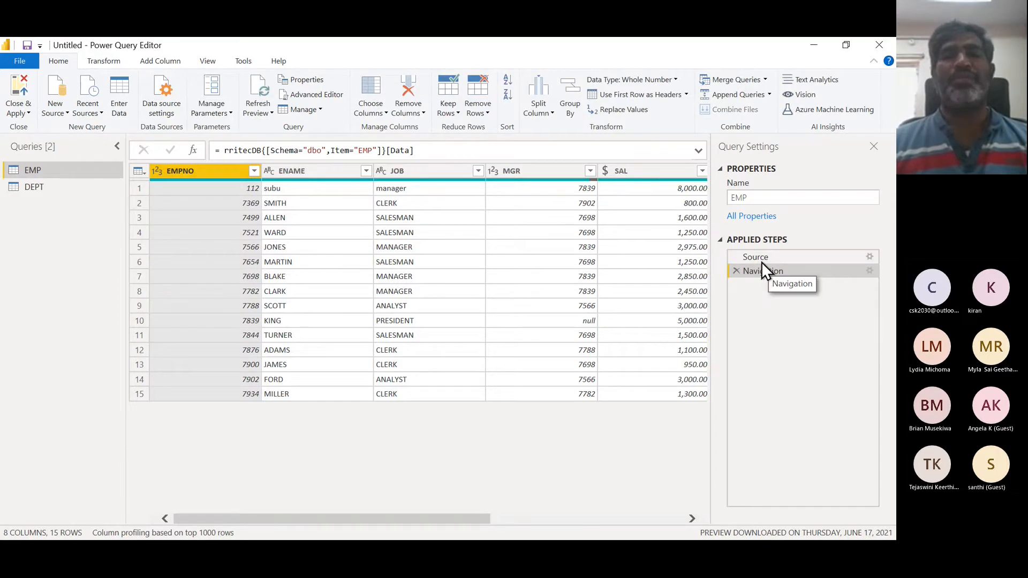
click(757, 258)
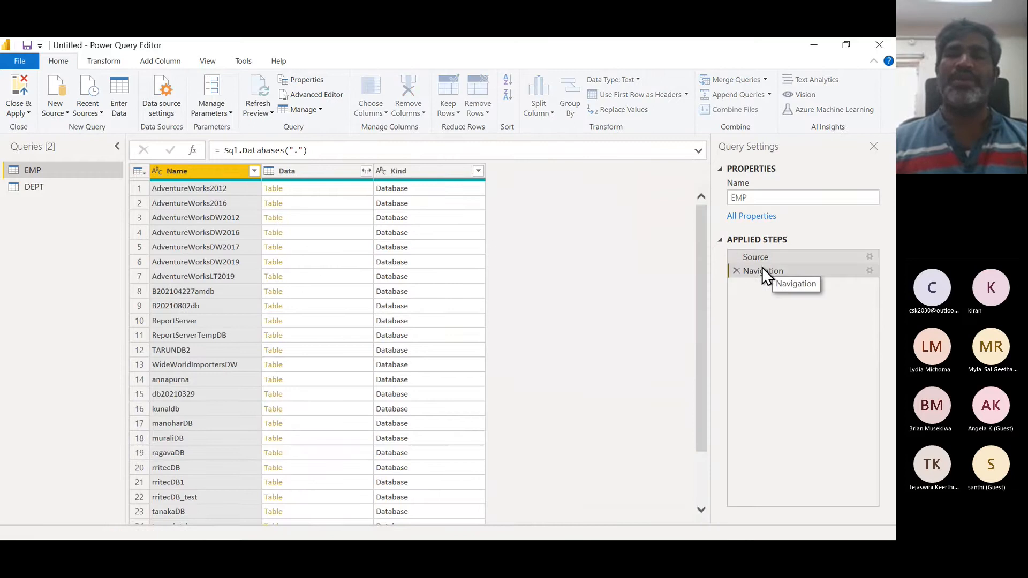
click(762, 267)
click(759, 258)
click(762, 271)
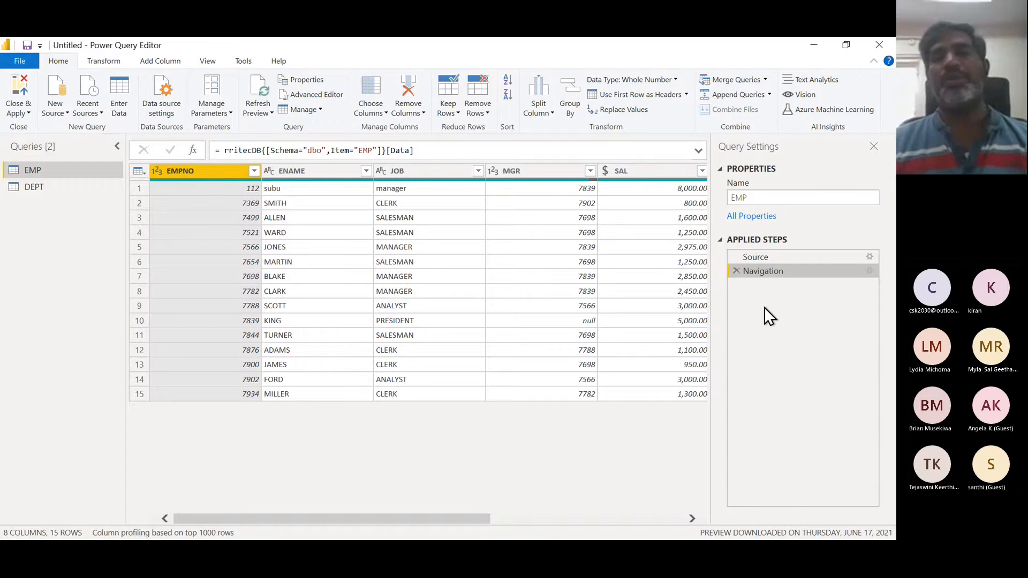
click(758, 257)
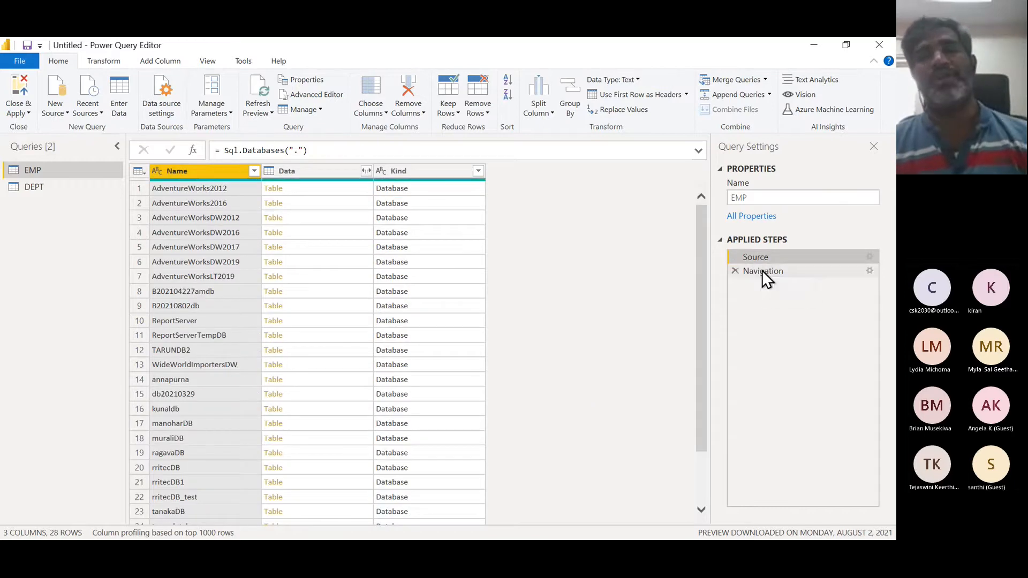
click(759, 273)
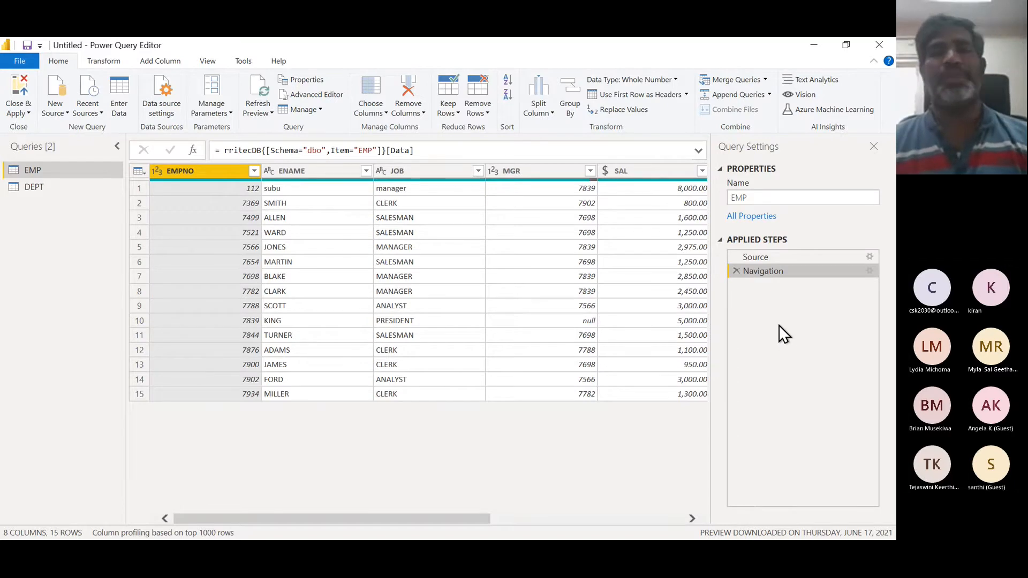
- Replace null values in the COMM column with 0
click(692, 517)
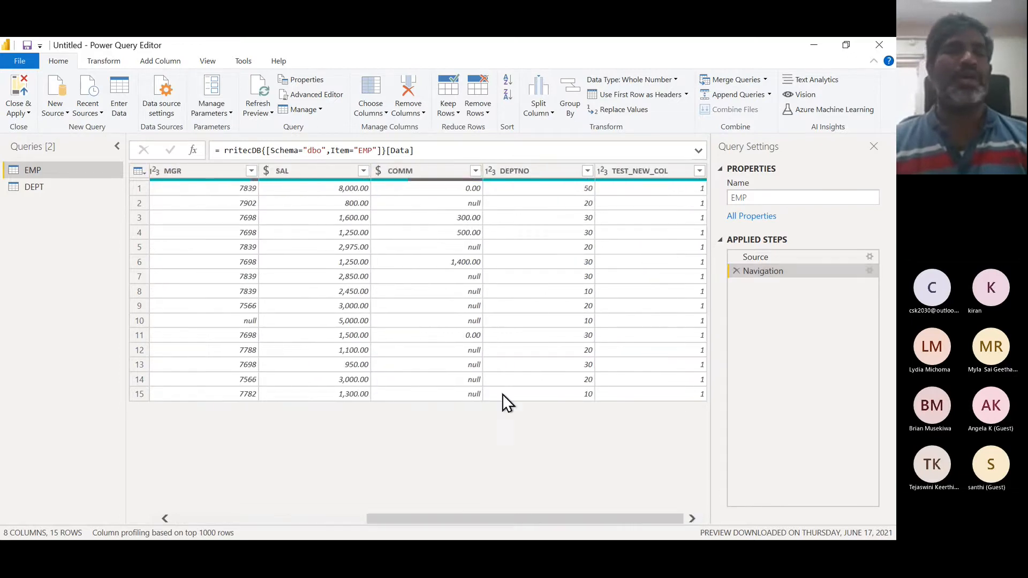
click(434, 172)
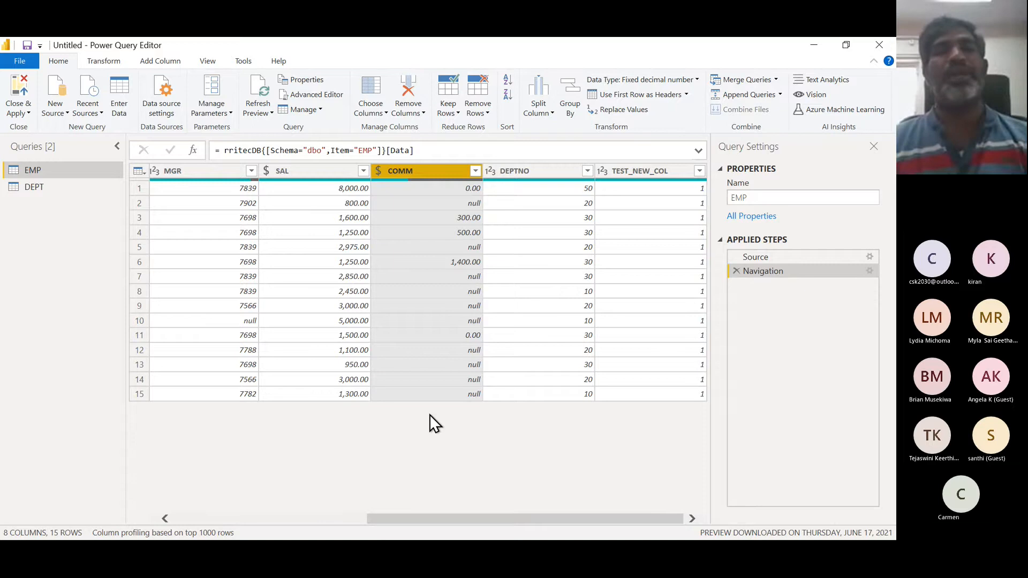
right_click(435, 180)
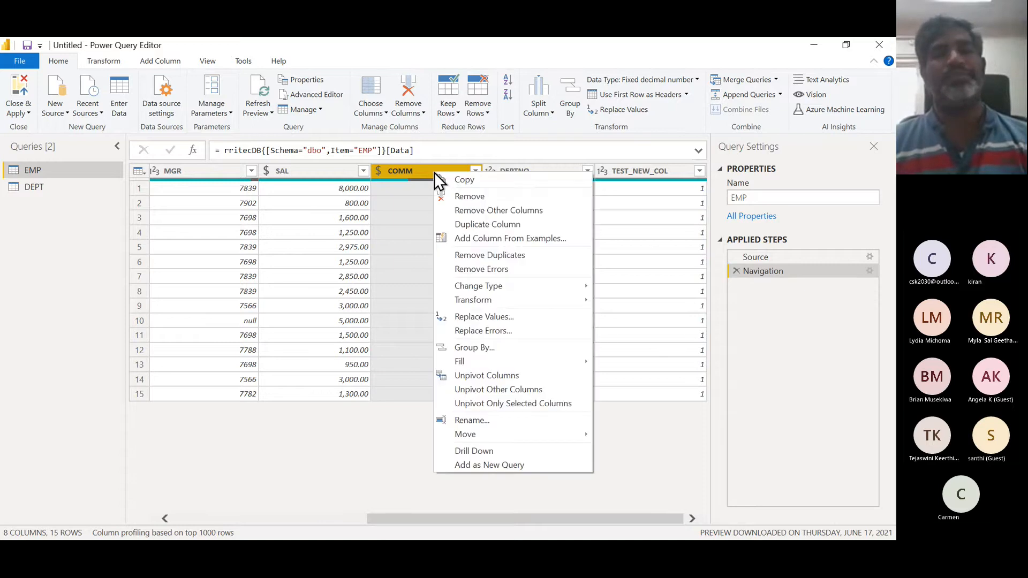
click(500, 315)
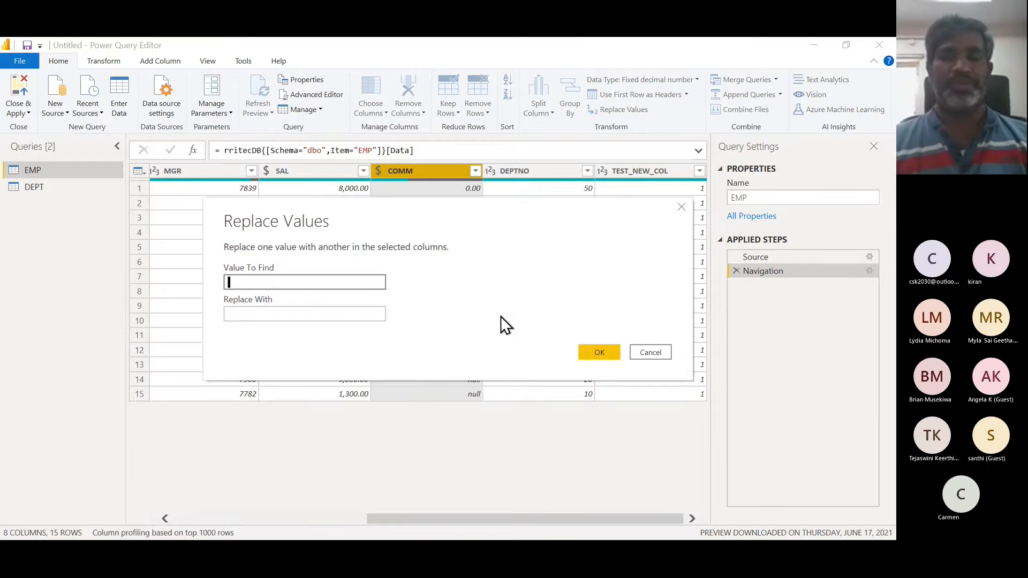
text(nu)
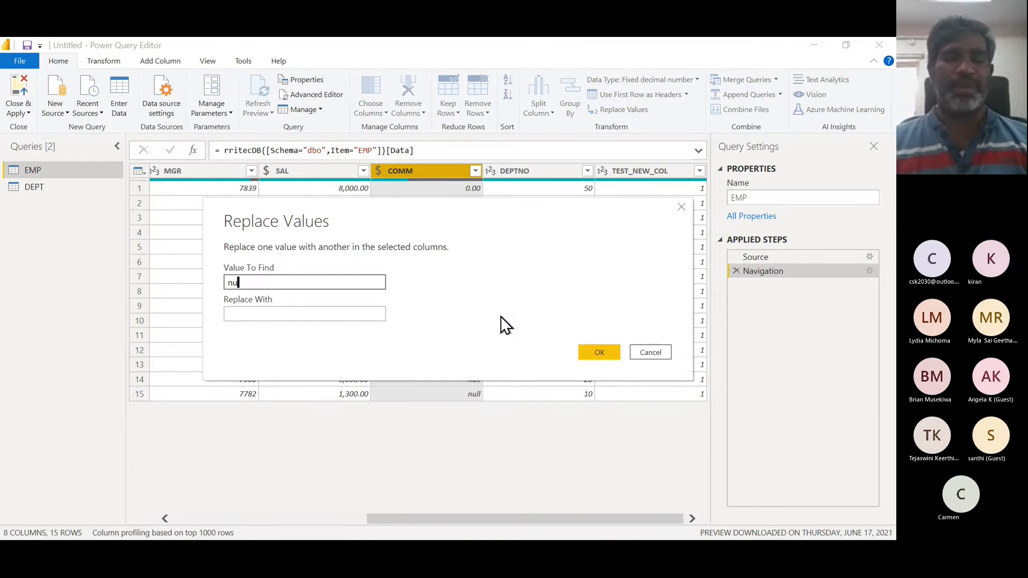
text(ll)
key(Tab)
text(0)
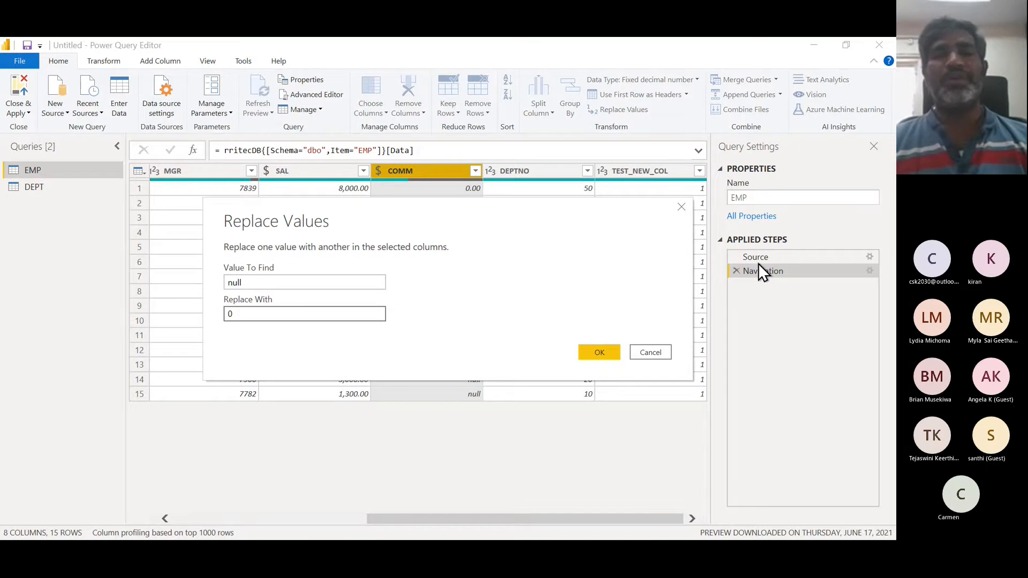
drag(541, 220, 537, 271)
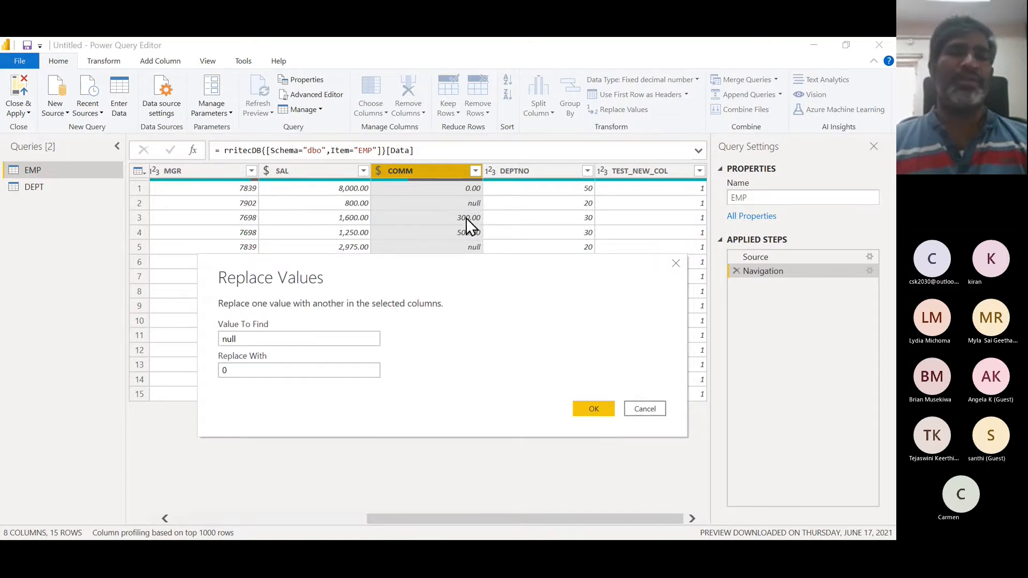
click(604, 408)
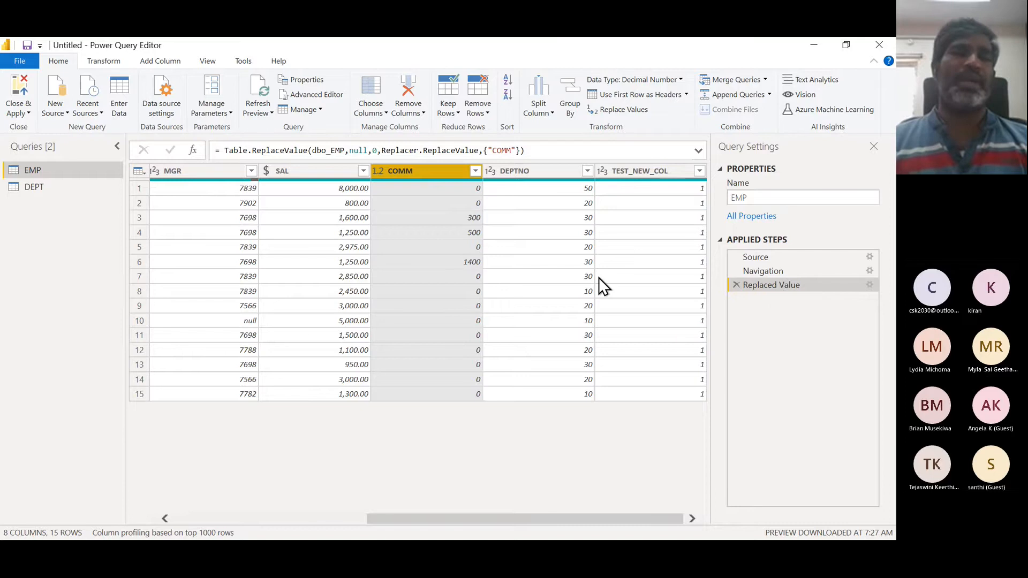
- Inspect the SAL and COMM values in the third row of EMP
click(344, 219)
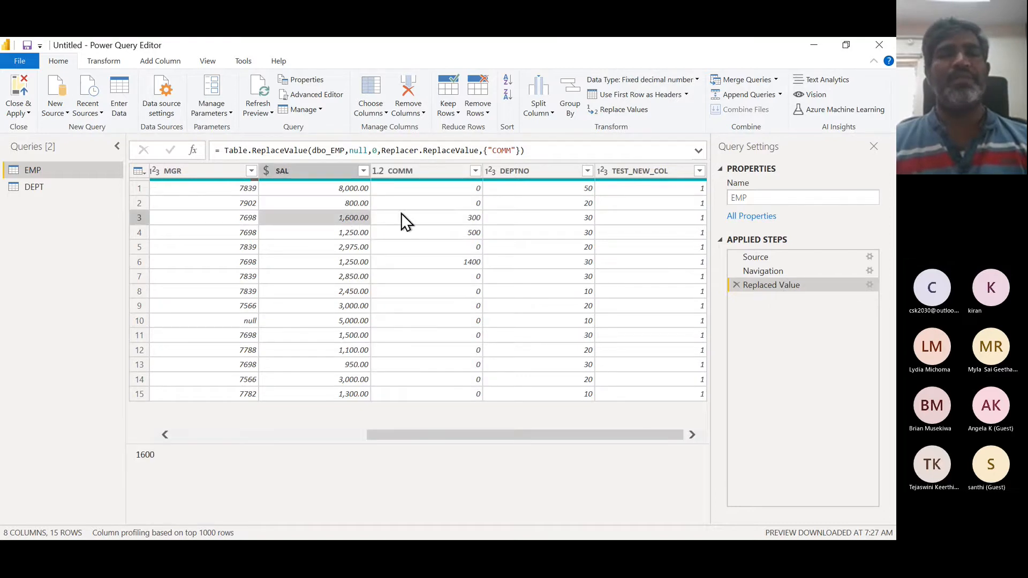
click(439, 215)
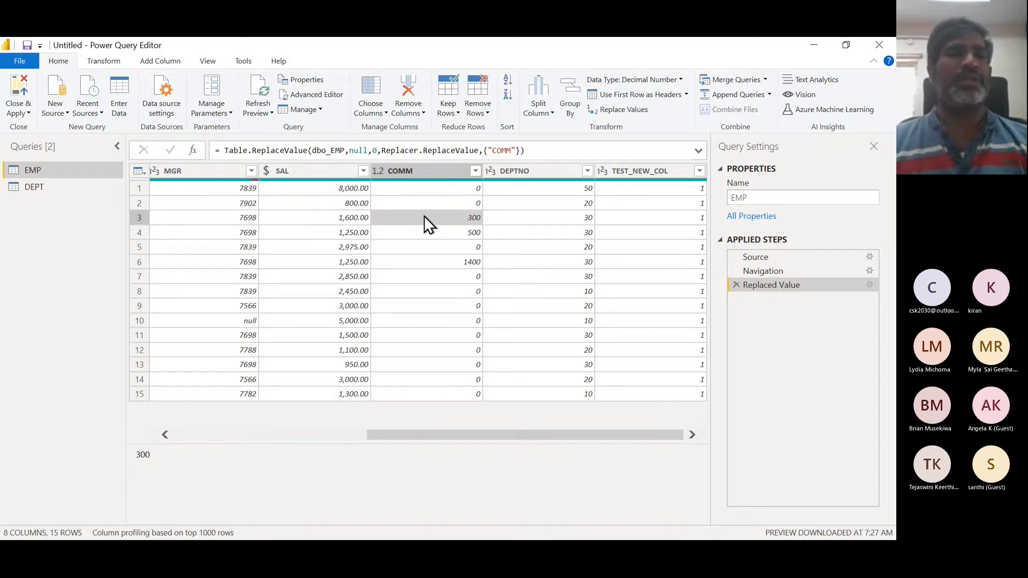
click(362, 220)
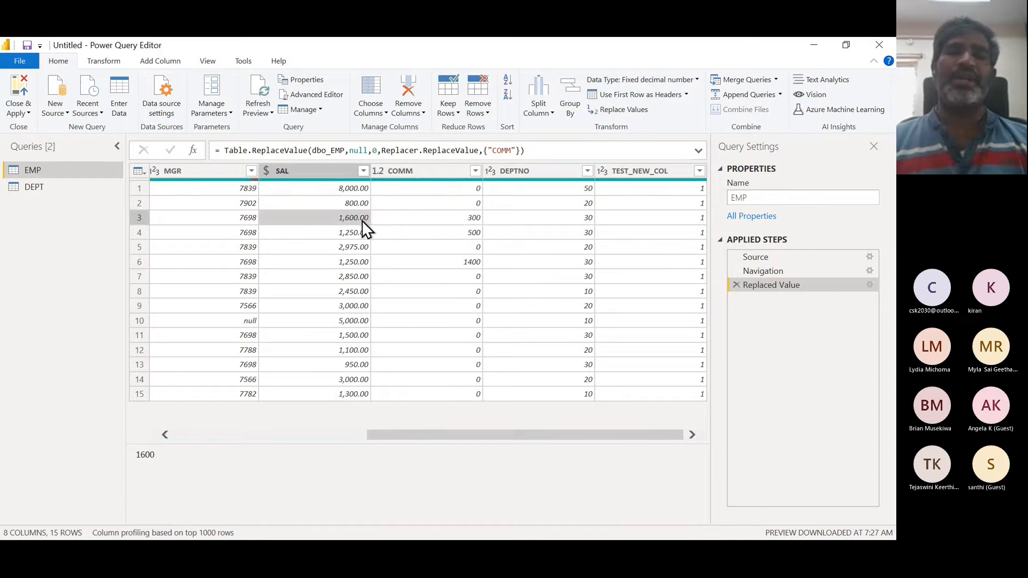
click(432, 219)
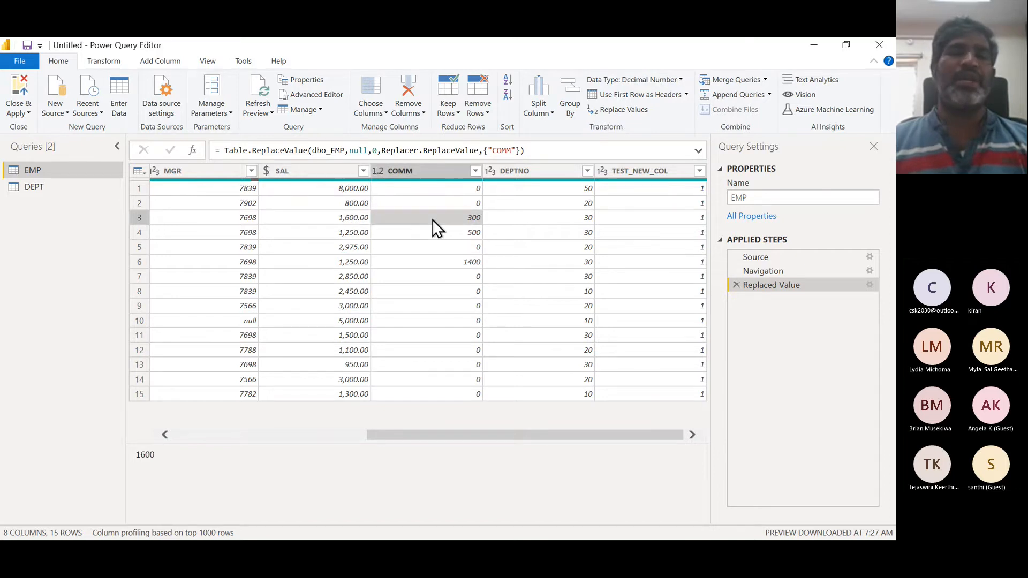
click(349, 221)
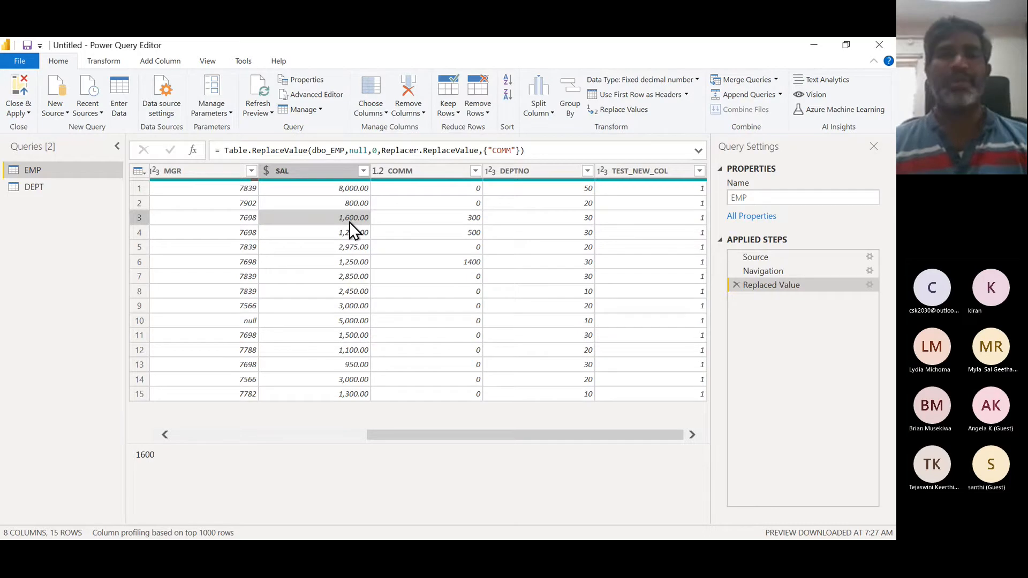
key(alt+Tab)
key(alt+Tab)
key(alt+Tab)
key(alt+Tab)
key(alt+Tab)
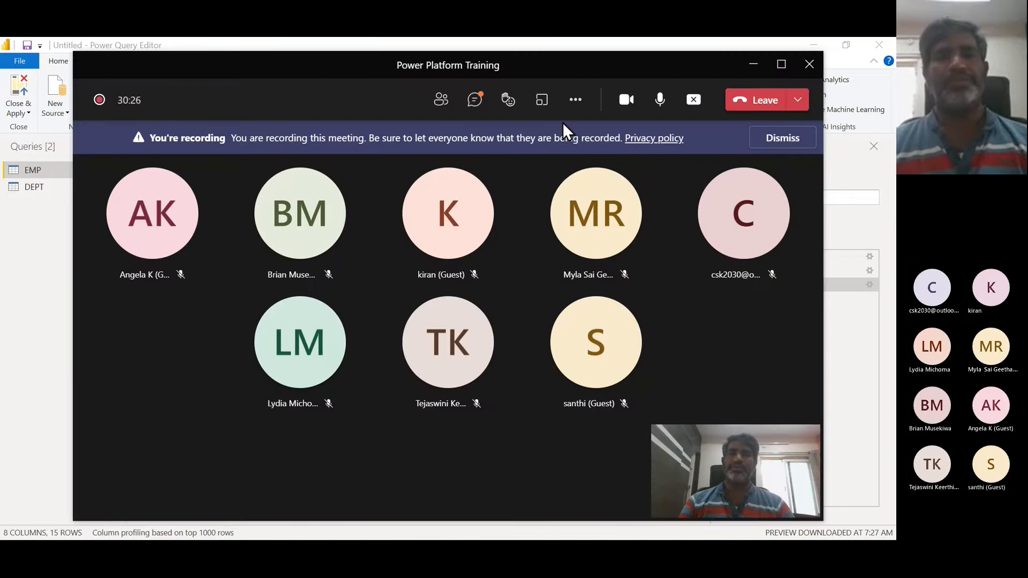
click(627, 101)
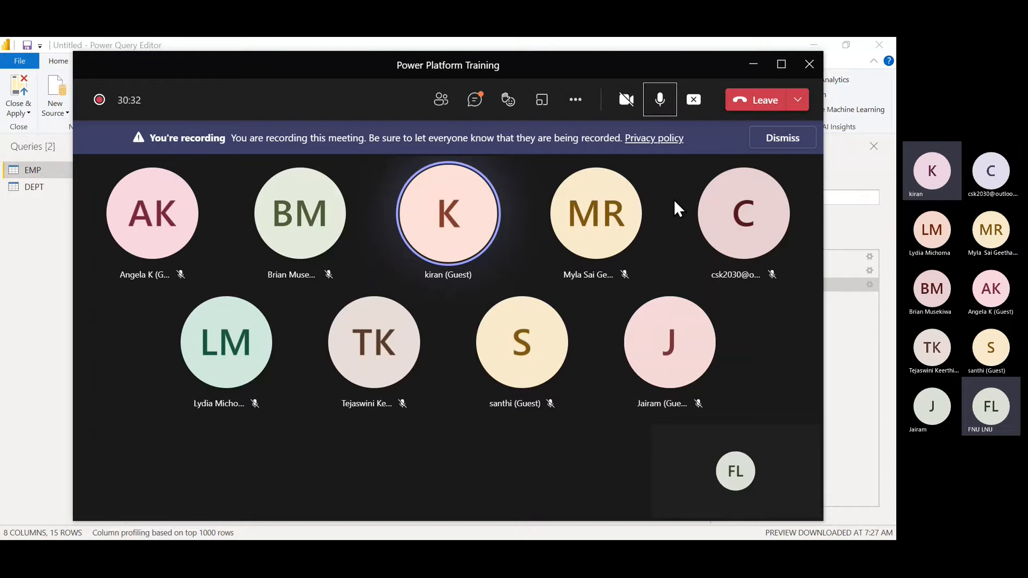
key(alt+Tab)
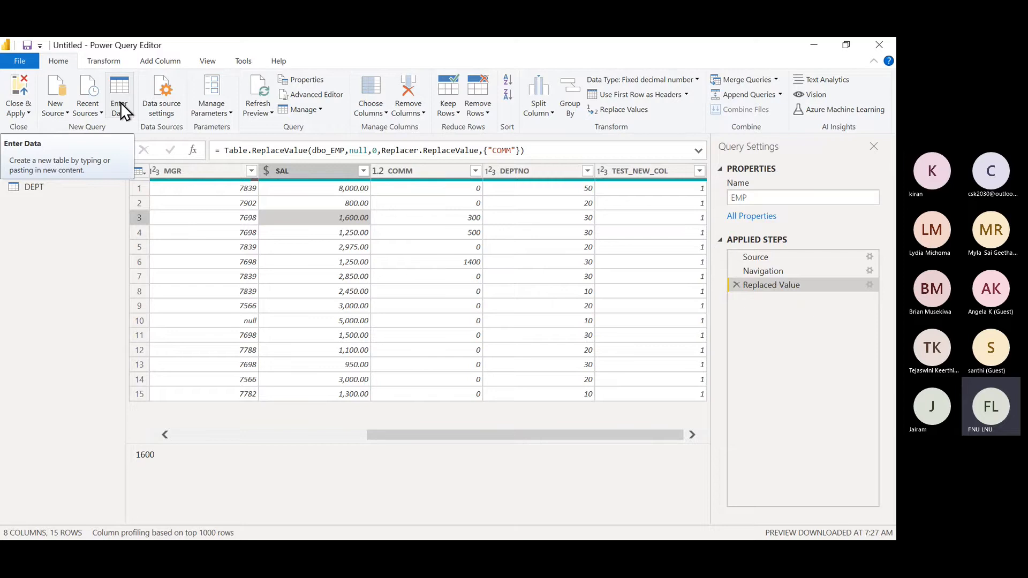
click(159, 62)
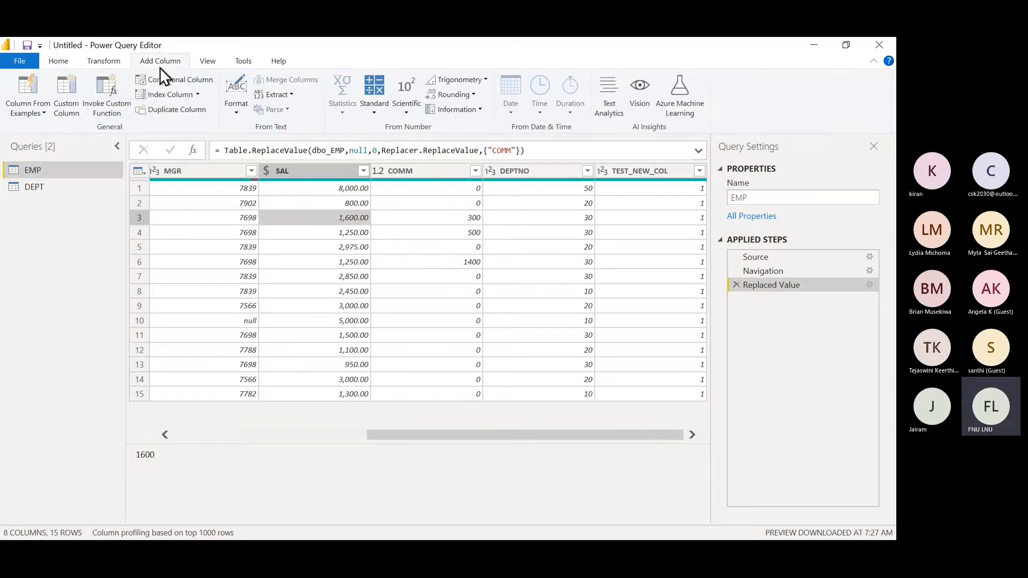
key(alt+Tab)
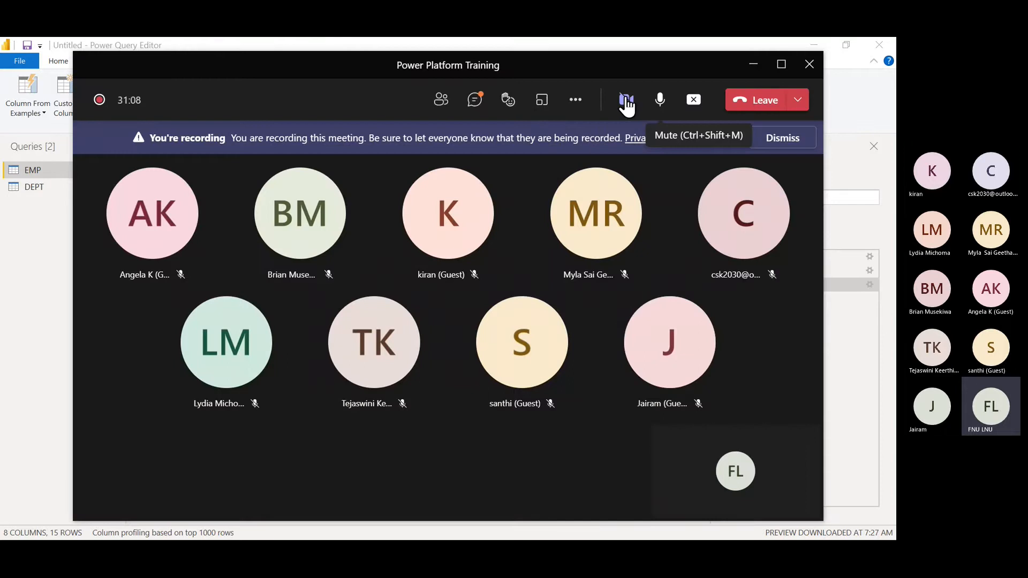
key(ctrl+shift+o)
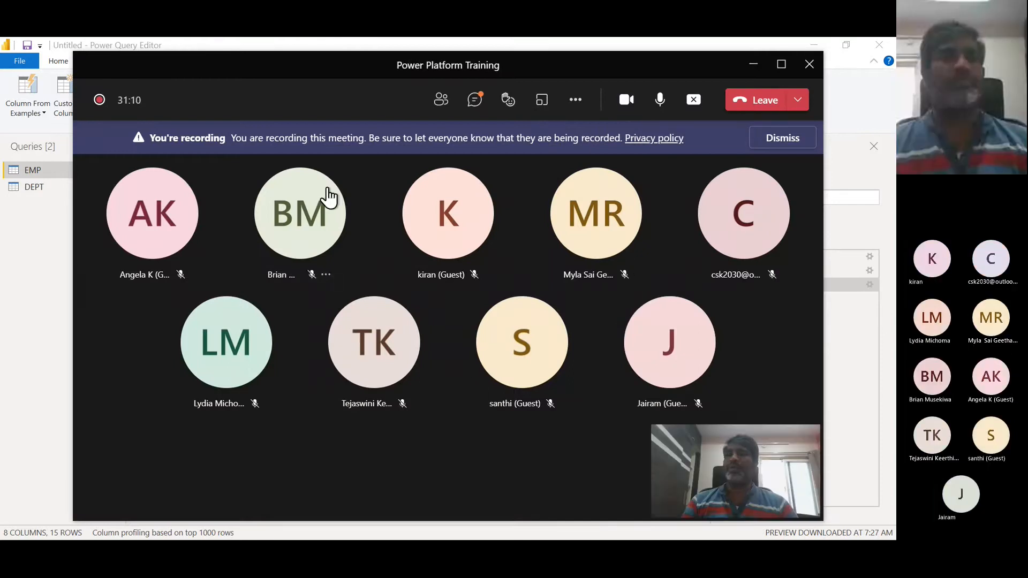
key(alt+Tab)
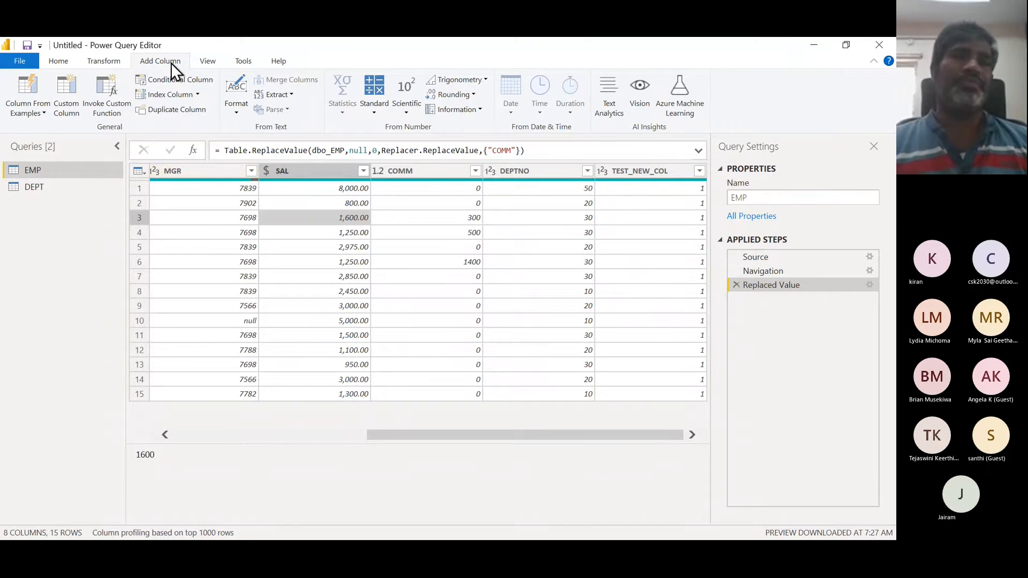
- Add a custom column named TotalSal with the formula [SAL]+[COMm]
click(75, 99)
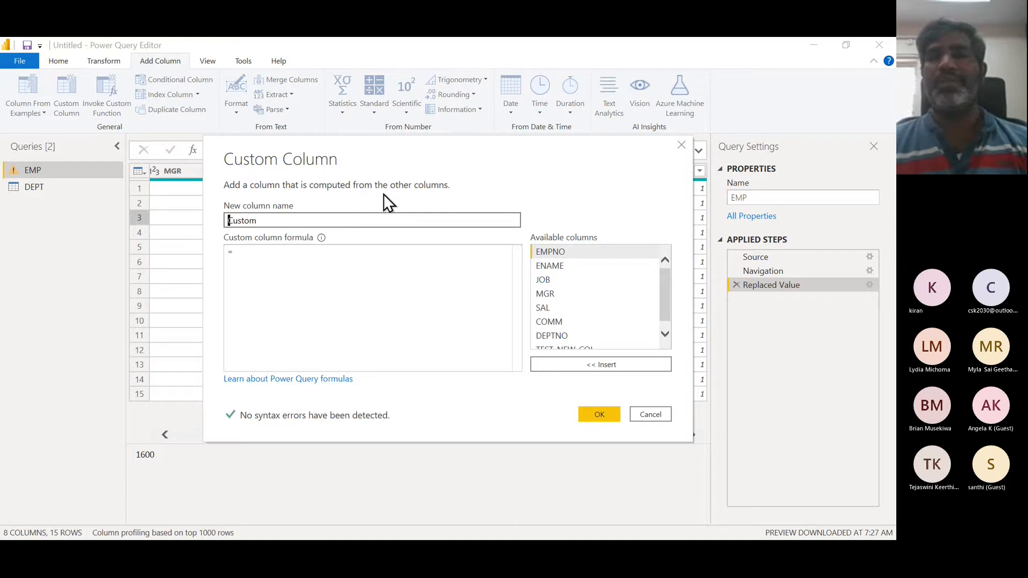
click(271, 220)
key(BackSpace)
key(BackSpace)
key(BackSpace)
key(BackSpace)
key(BackSpace)
key(BackSpace)
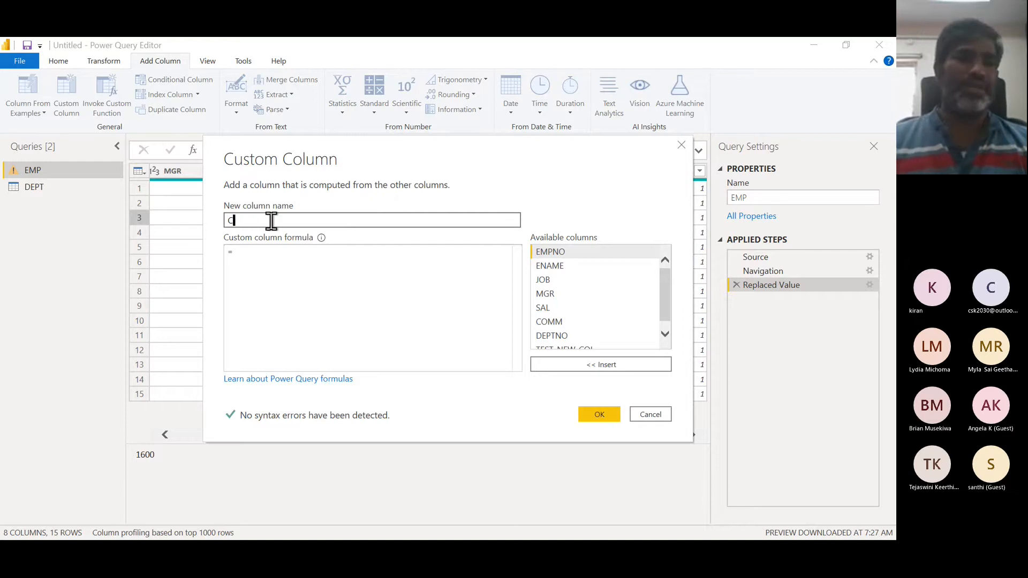
text(Total)
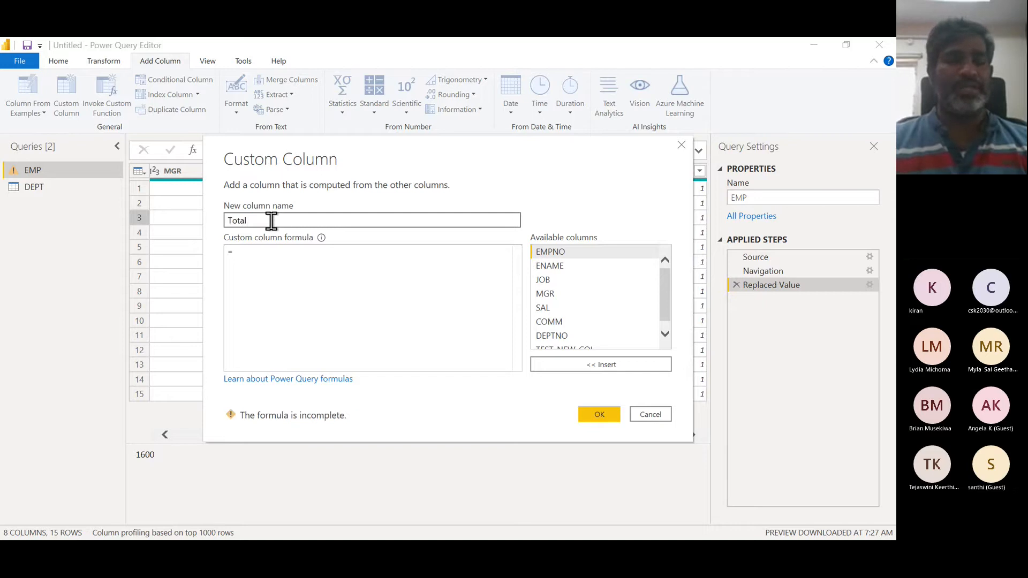
text(Sal)
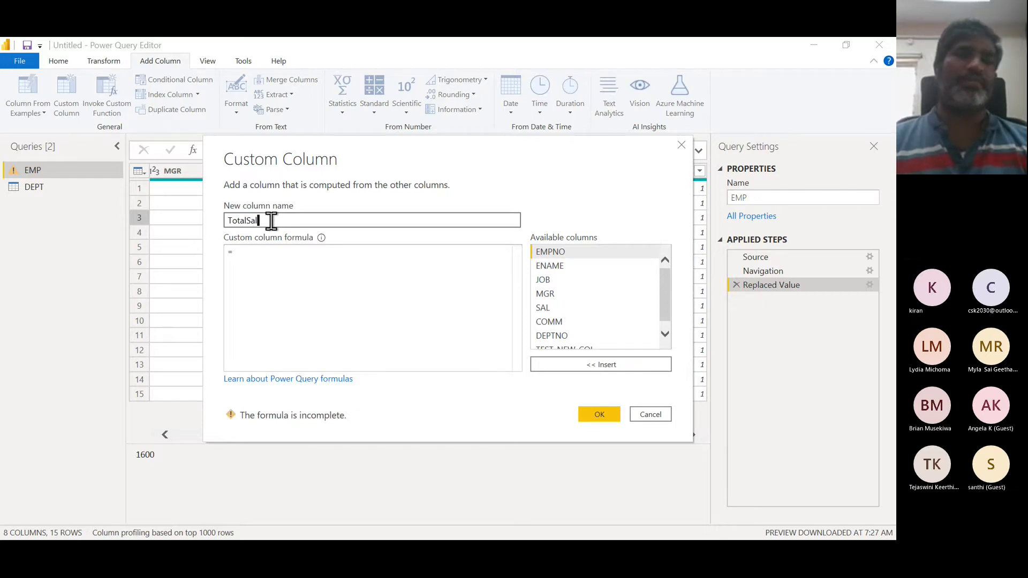
click(255, 252)
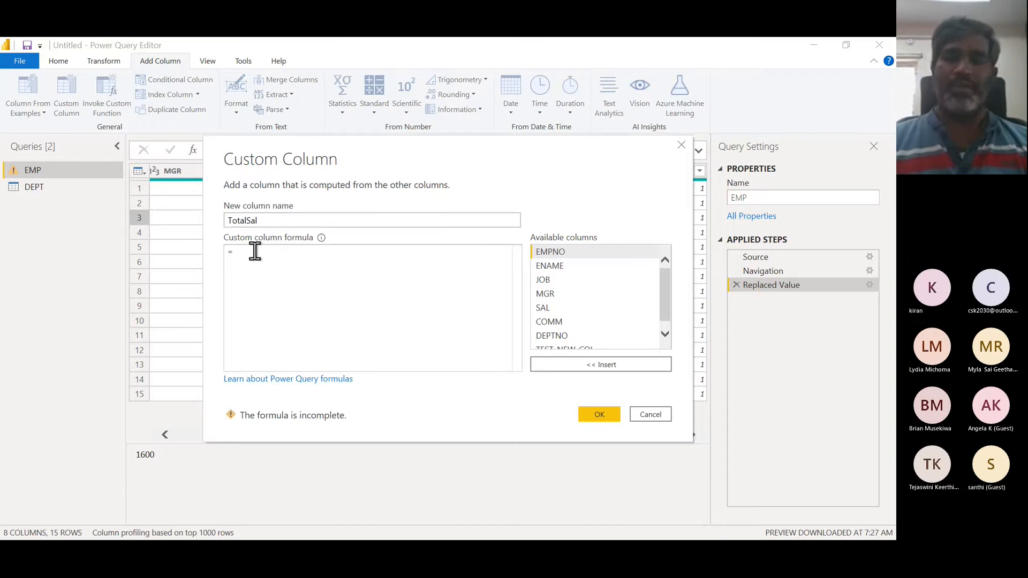
text([)
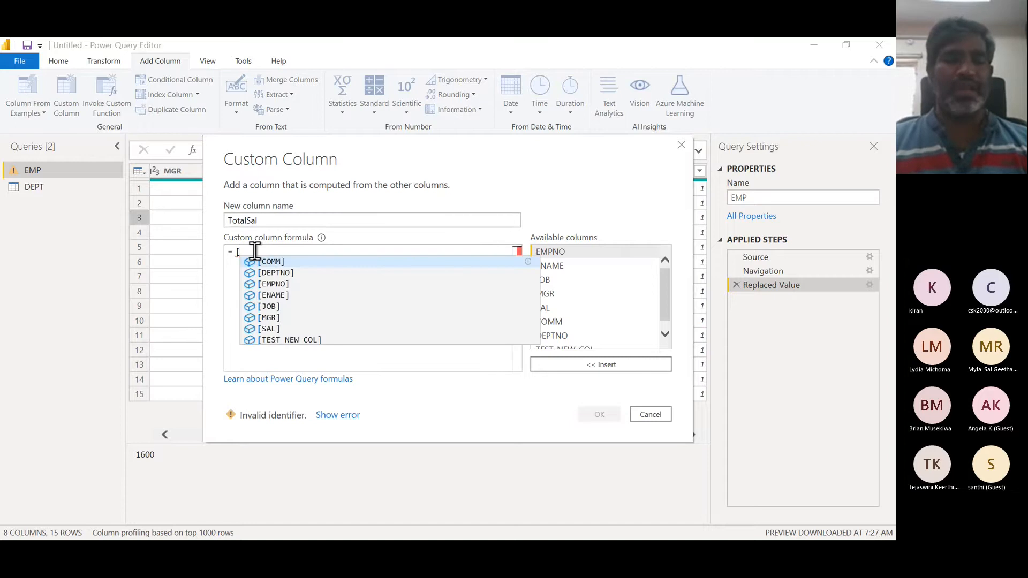
text(SAL])
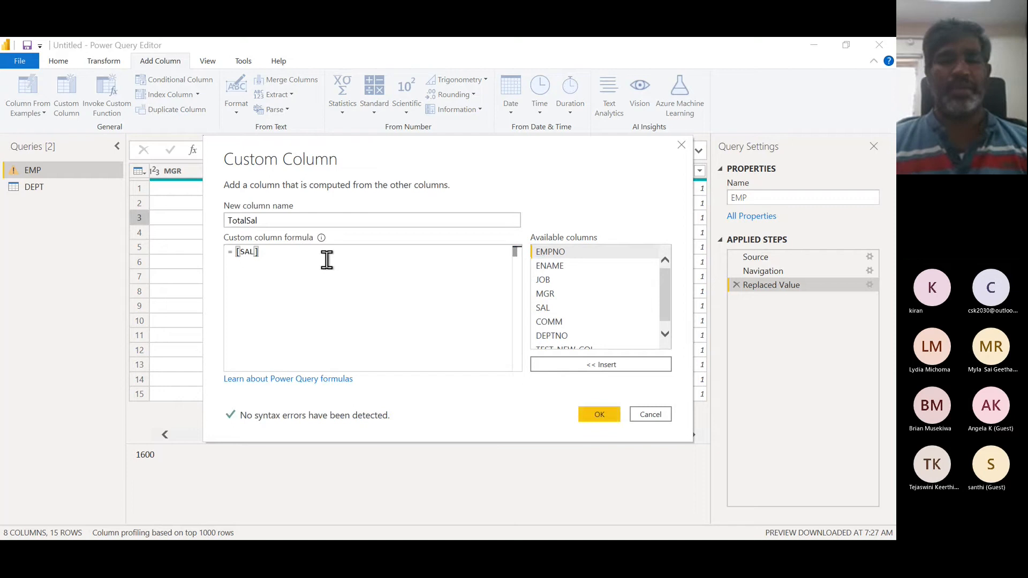
text(+[)
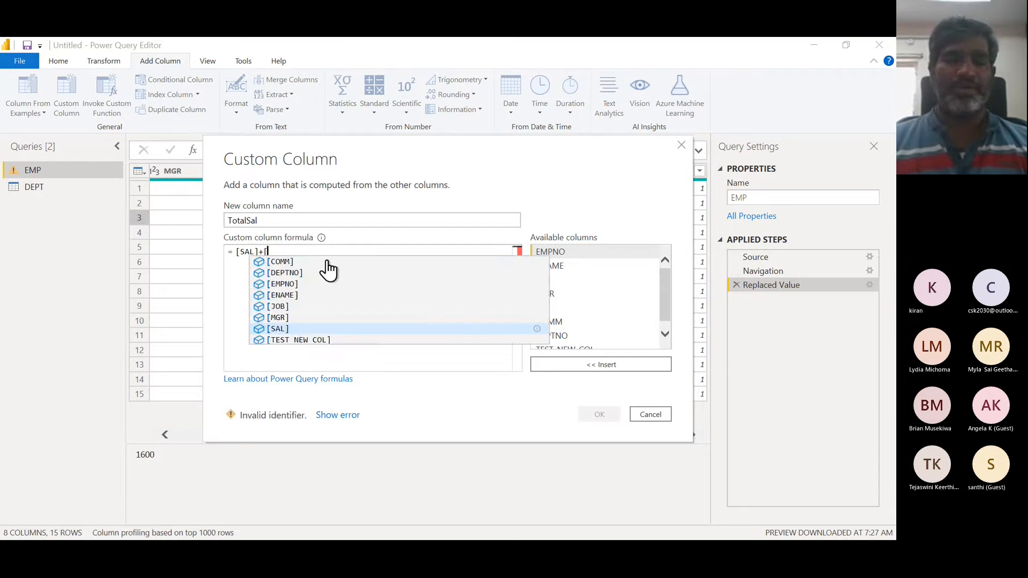
text(COMM])
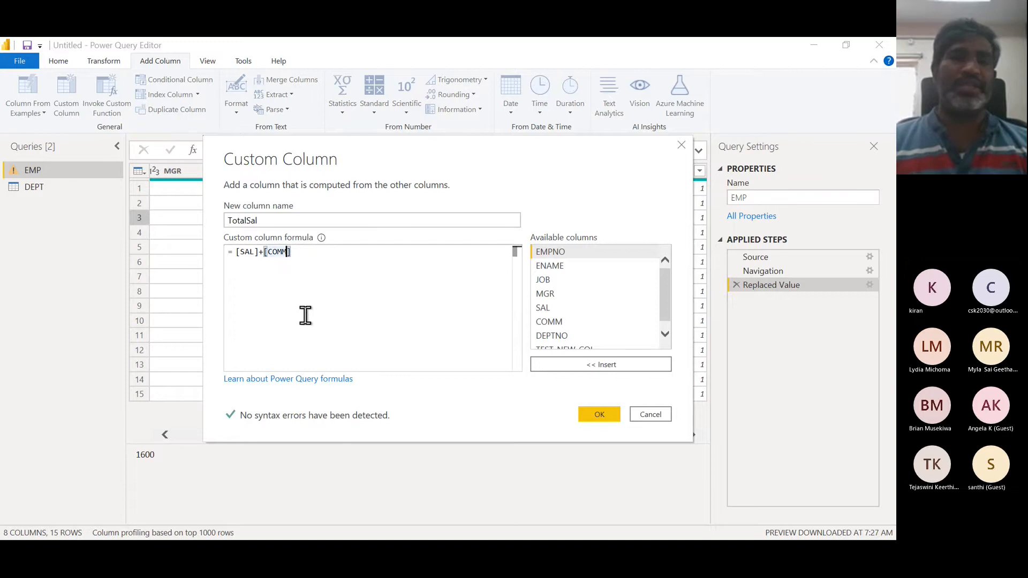
text(M)
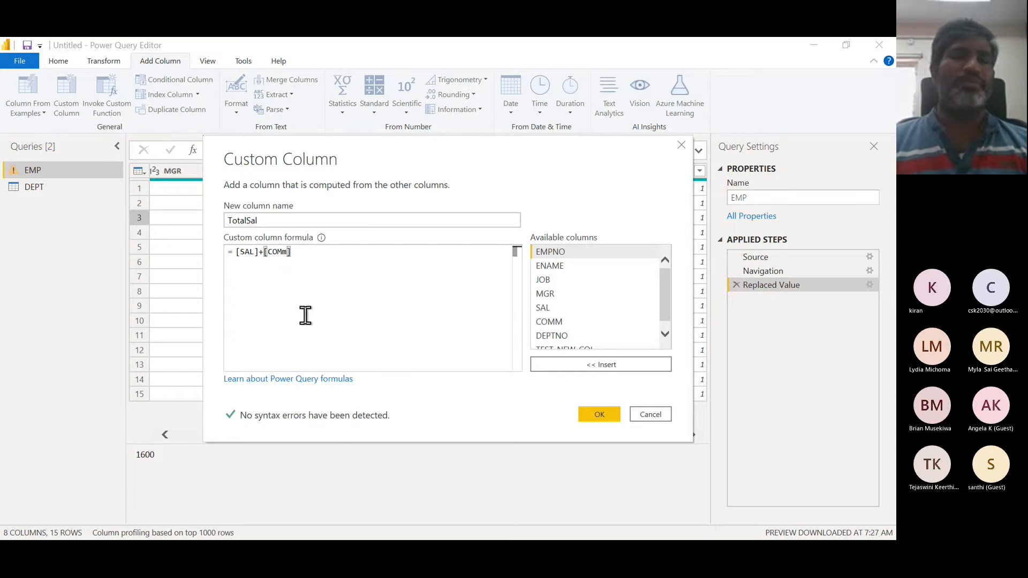
click(365, 314)
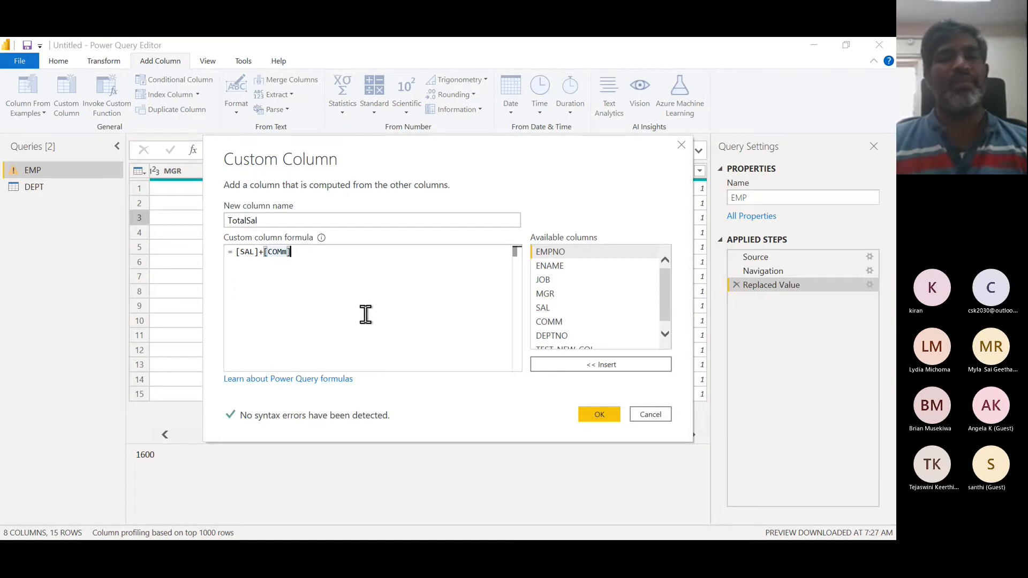
click(595, 411)
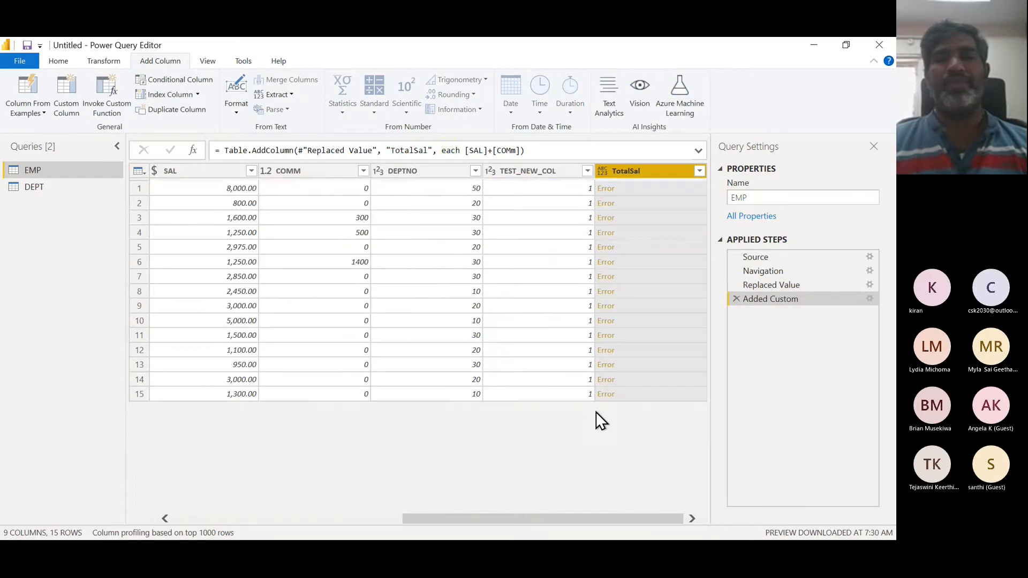
- Open the details of an Error cell in TotalSal, then delete the resulting drill-down step
click(609, 193)
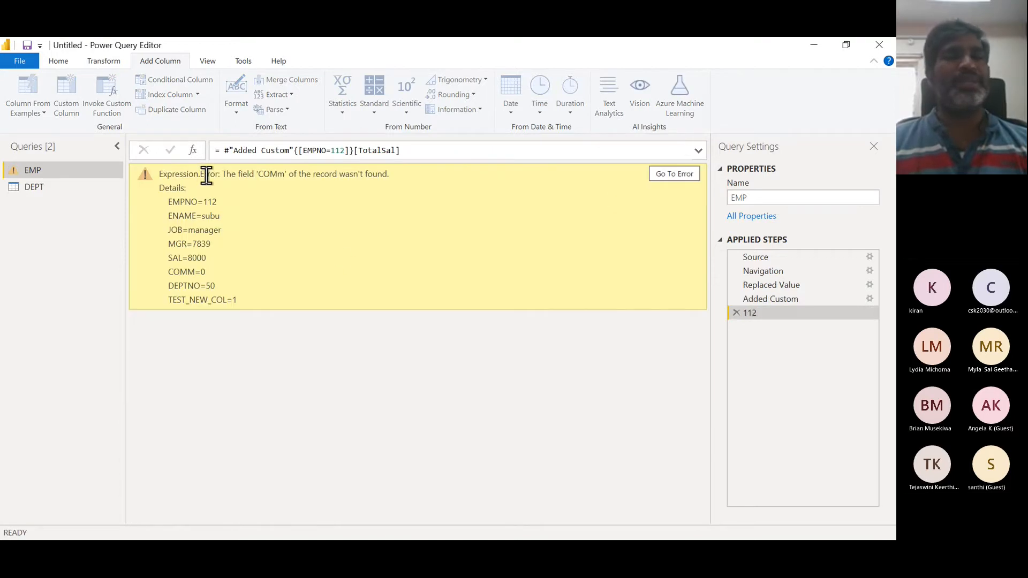
double_click(269, 174)
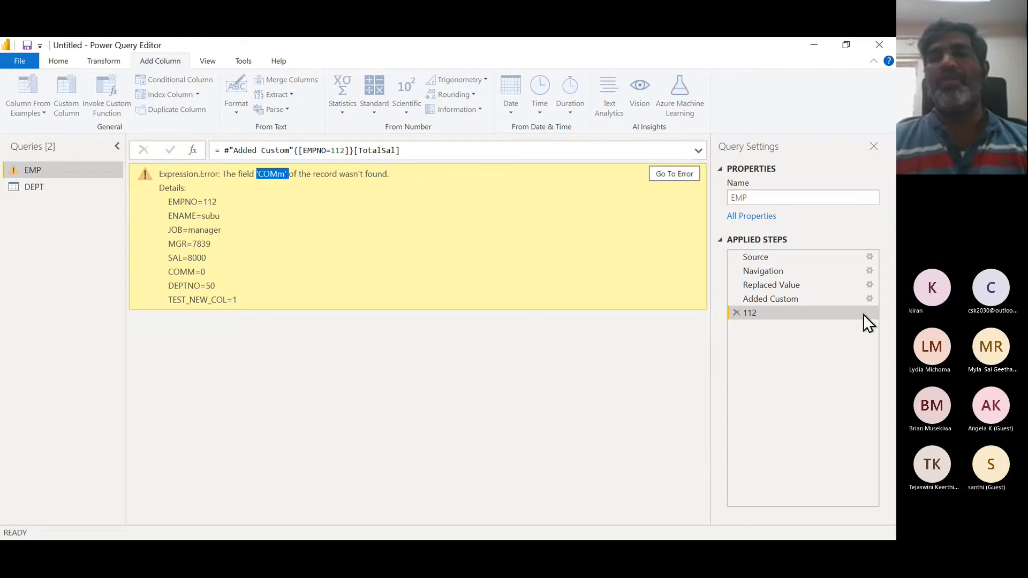
click(737, 313)
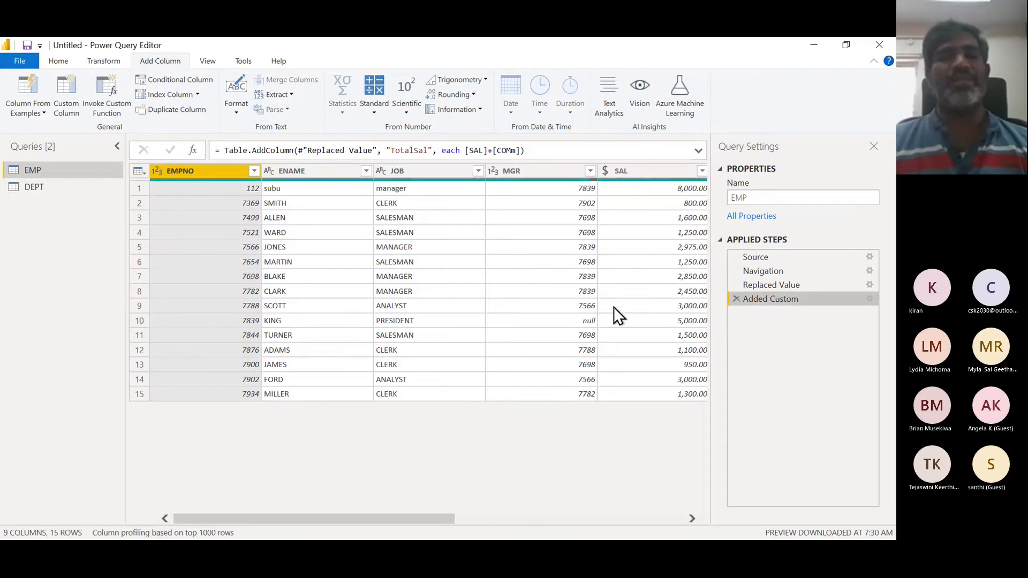
- Edit the Added Custom step so its formula reads [SAL]+[COMM]
click(512, 150)
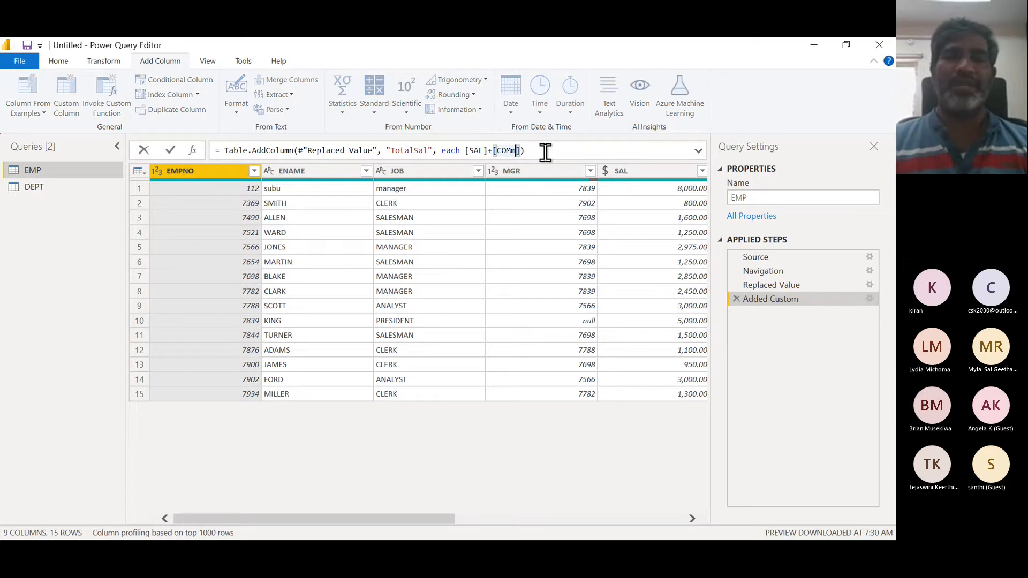
double_click(746, 295)
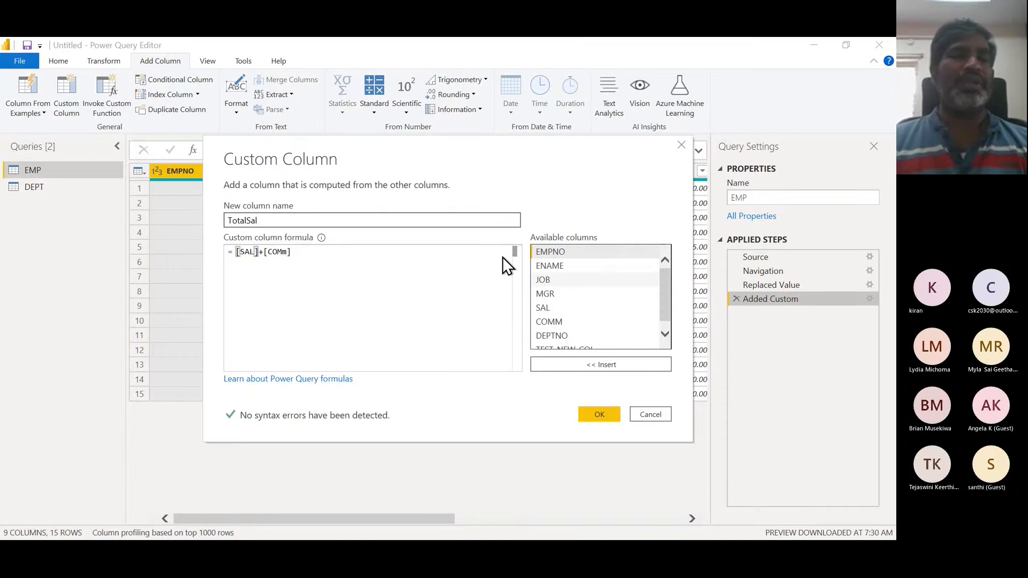
click(288, 253)
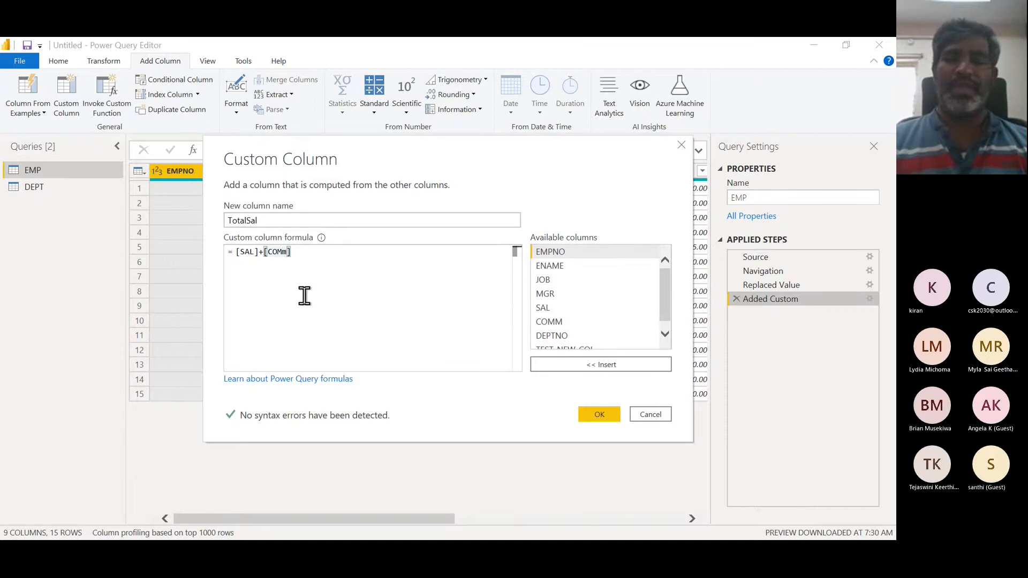
key(BackSpace)
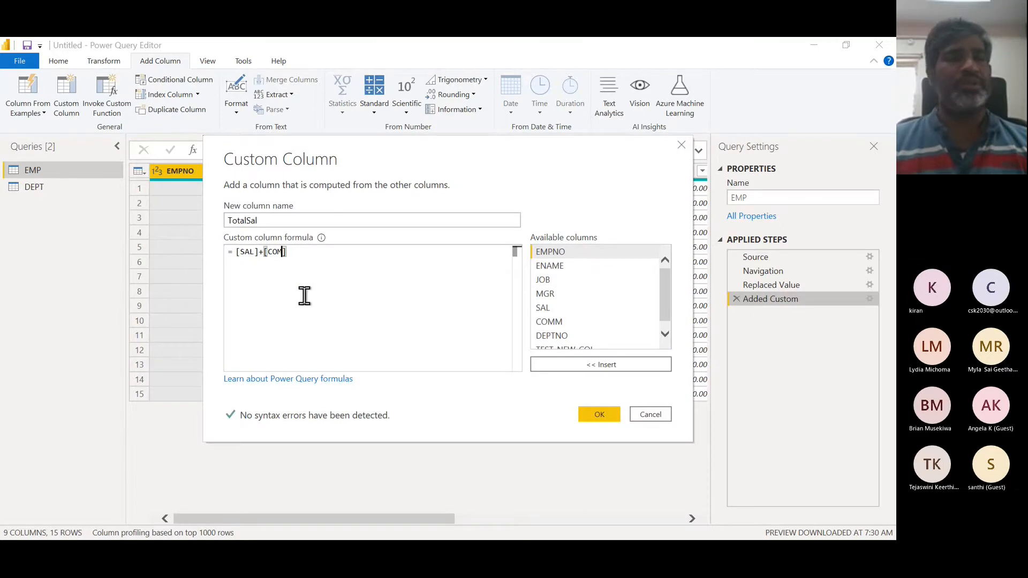
text(M)
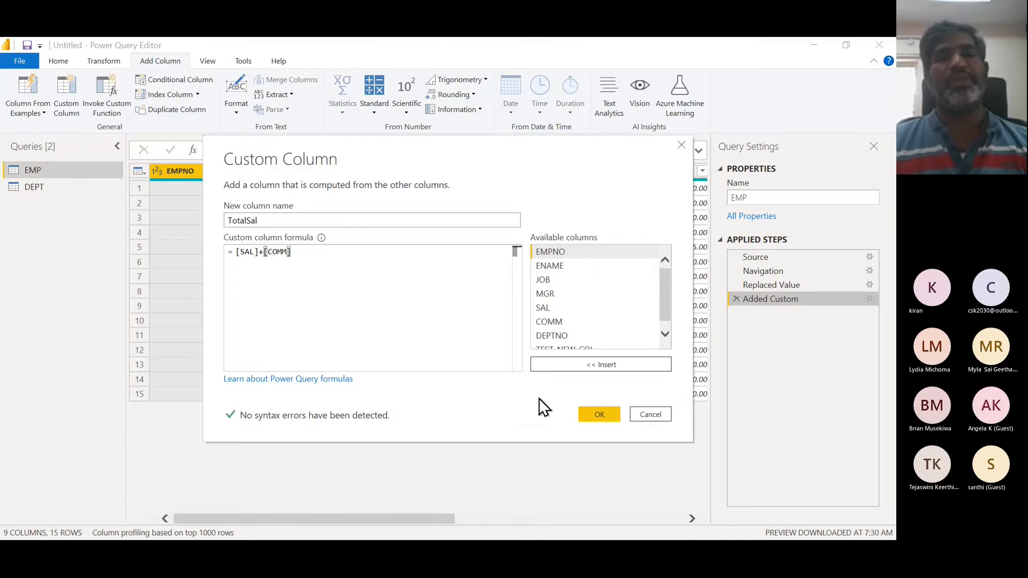
click(590, 415)
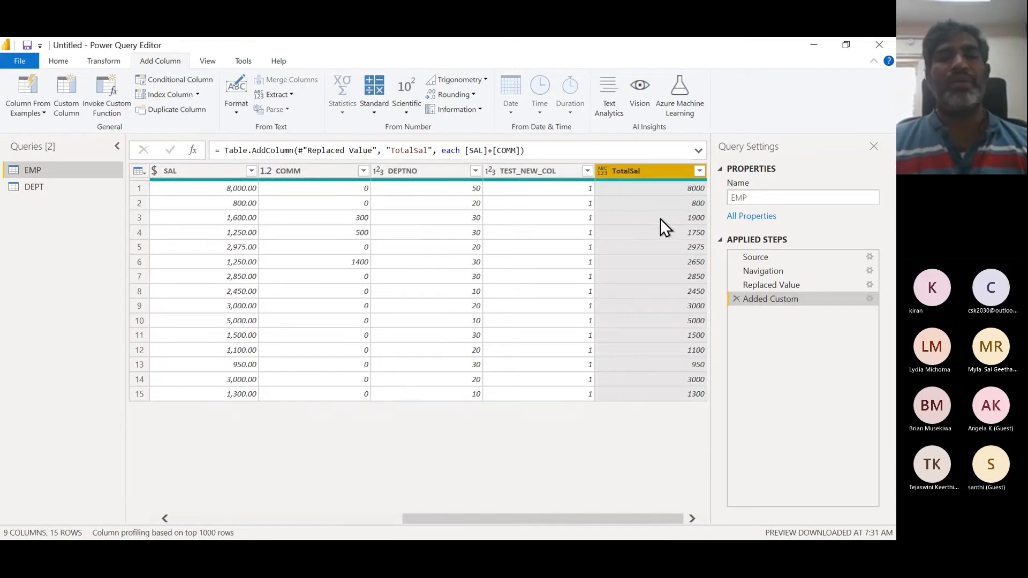
- Inspect the third row's SAL, COMM and TotalSal values, moving back across to EMPNO
click(217, 220)
click(323, 218)
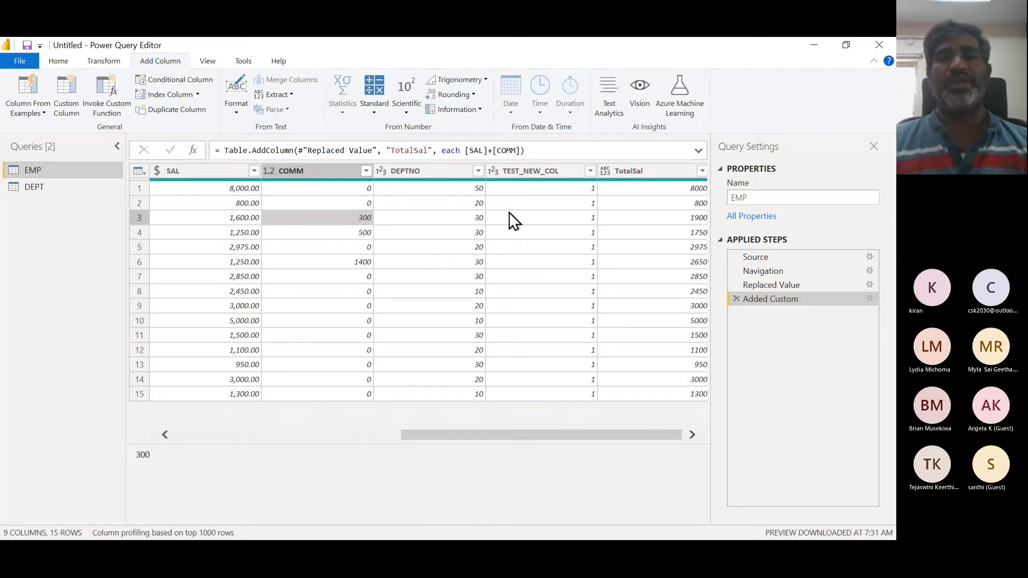
click(670, 217)
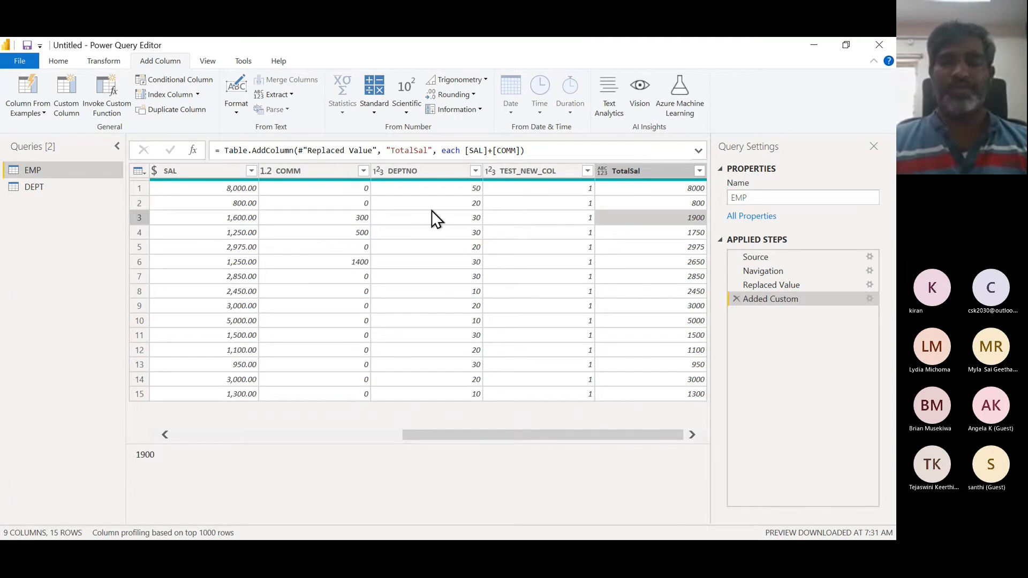
key(Left)
key(Left)
key(Left)
key(Left)
key(Left)
key(Left)
key(Left)
key(Left)
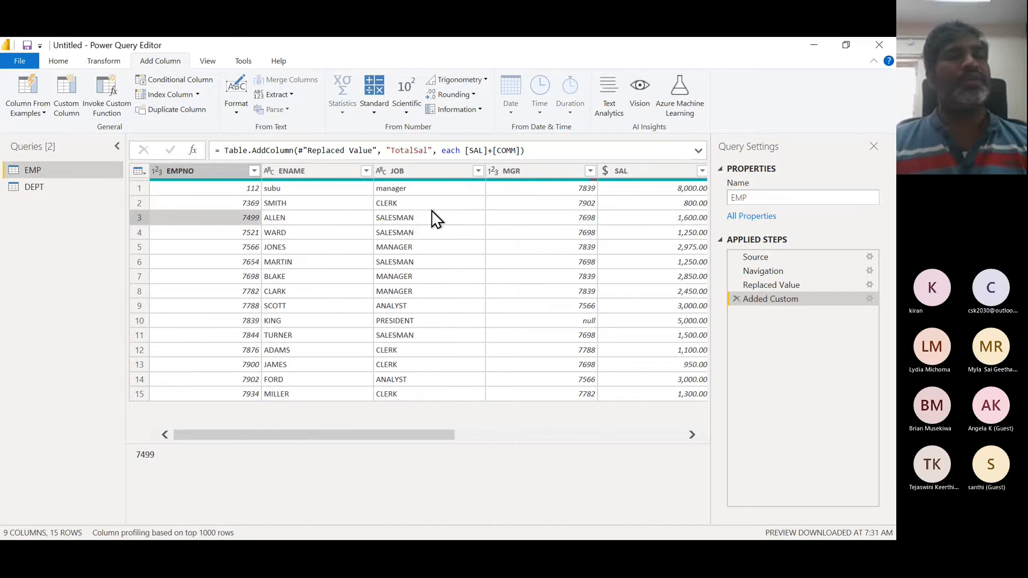
key(Left)
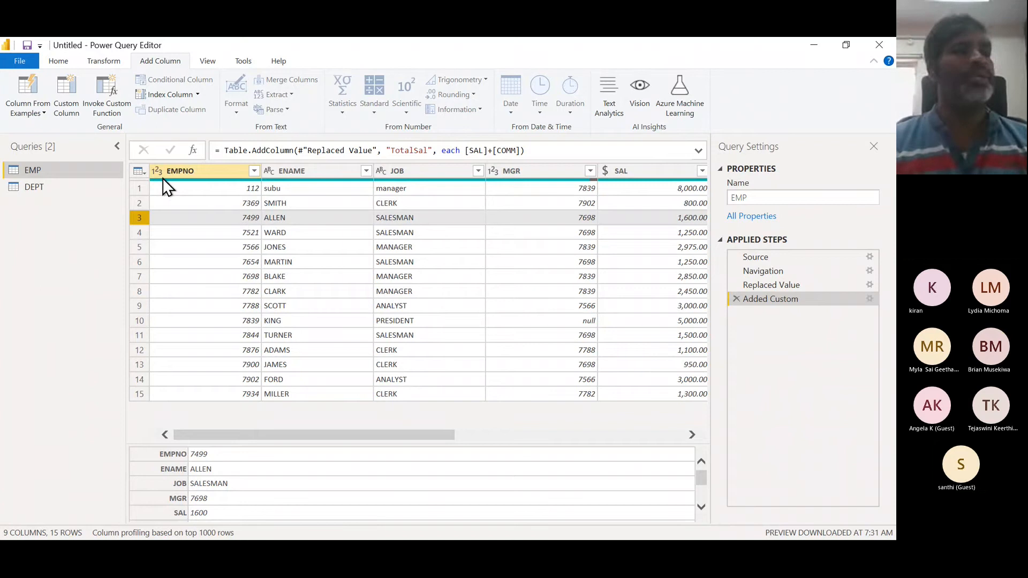
- Browse the Change Type and Transform options in the column menus of EMPNO, ENAME, SAL and MGR
click(202, 172)
right_click(203, 172)
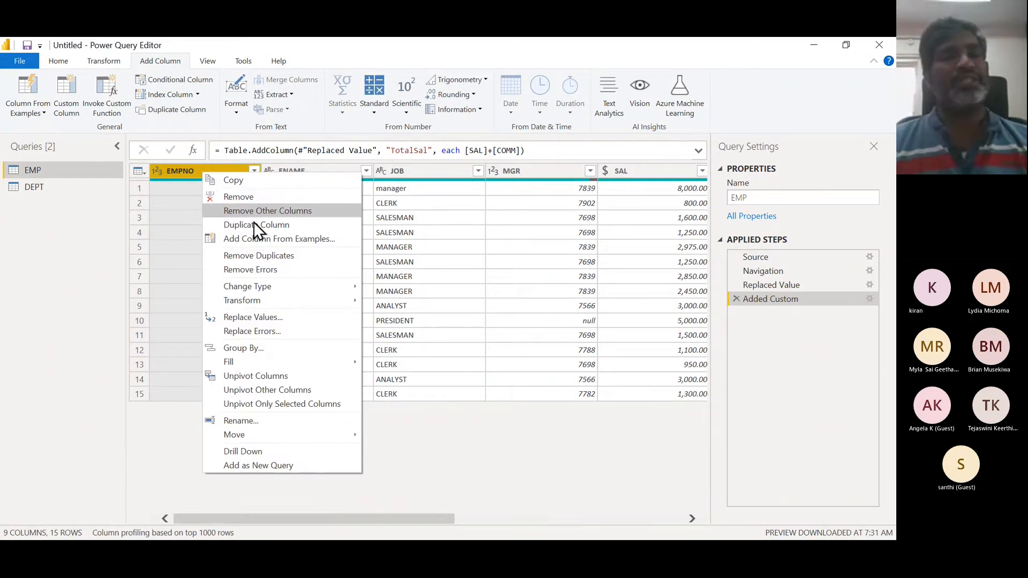
mouse_move(299, 286)
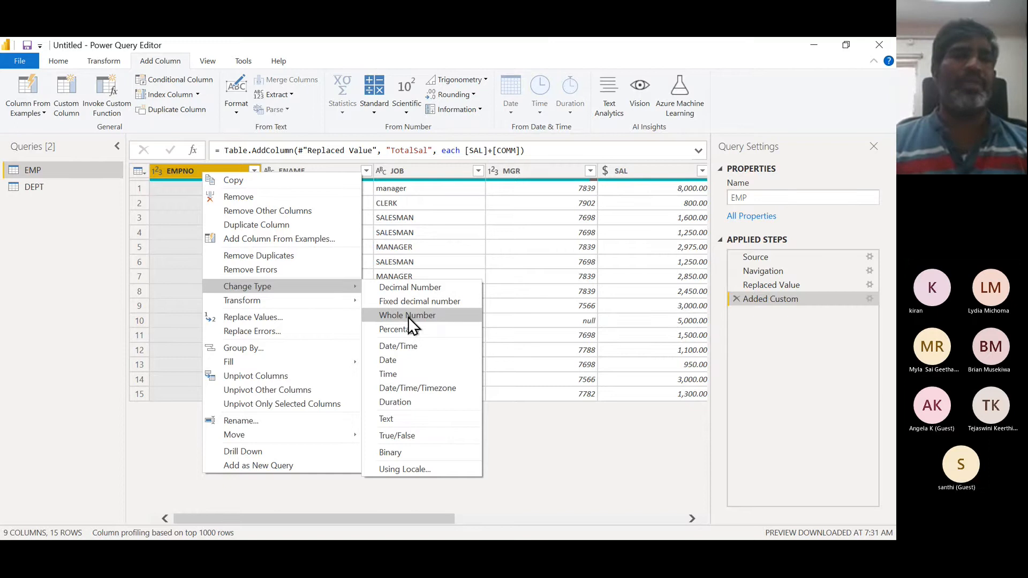
click(332, 170)
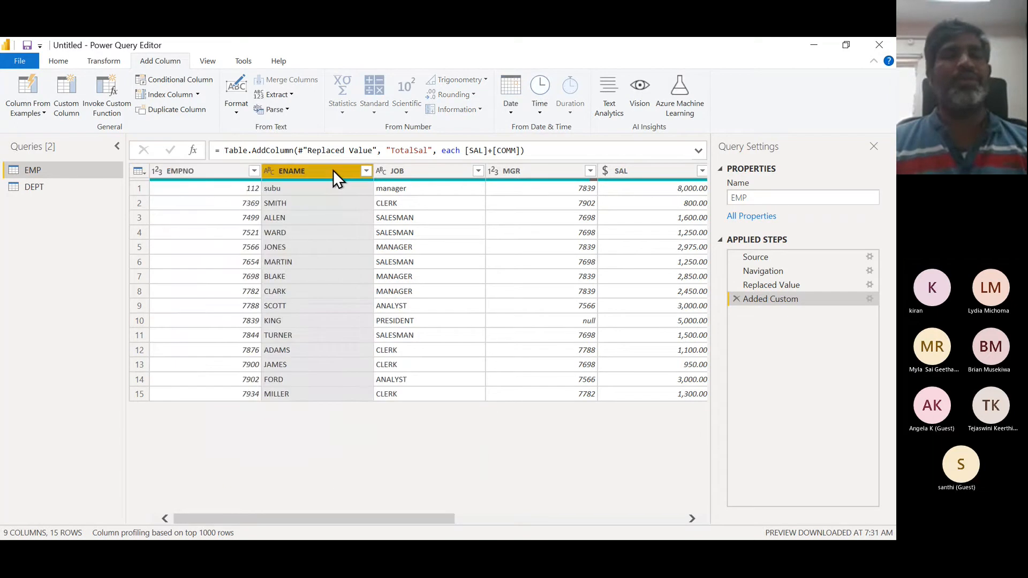
right_click(333, 169)
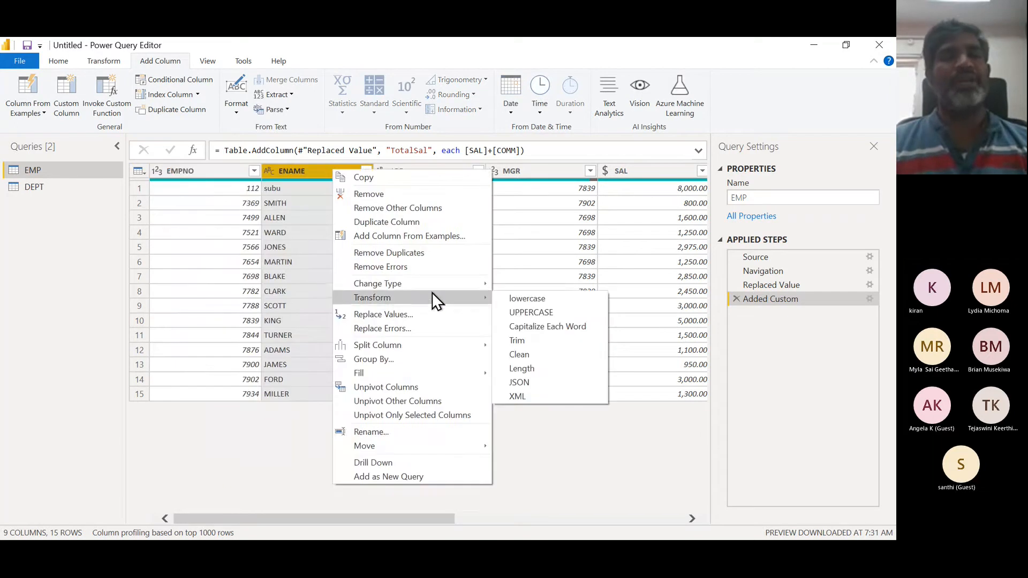
mouse_move(432, 287)
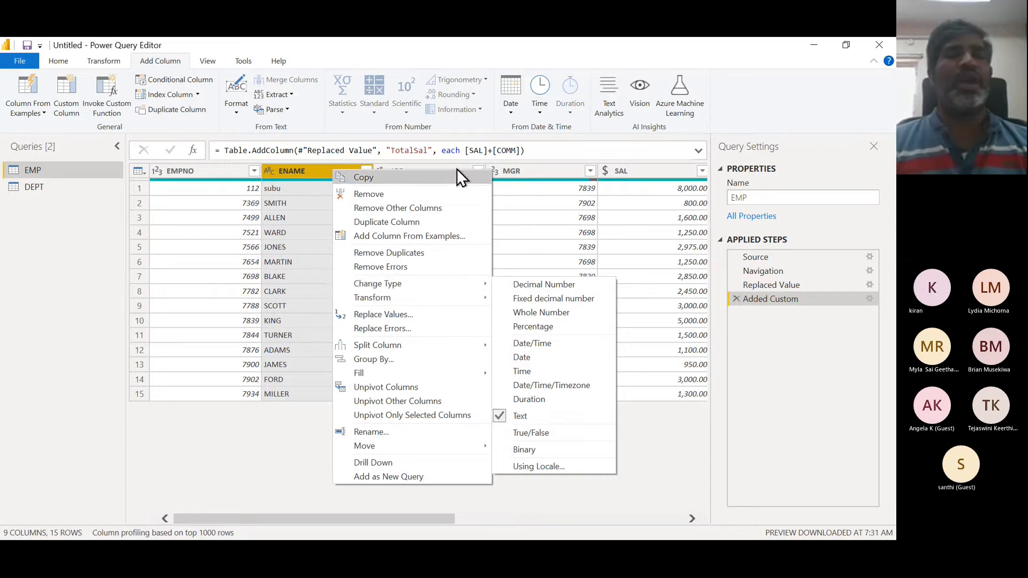
click(633, 171)
right_click(633, 171)
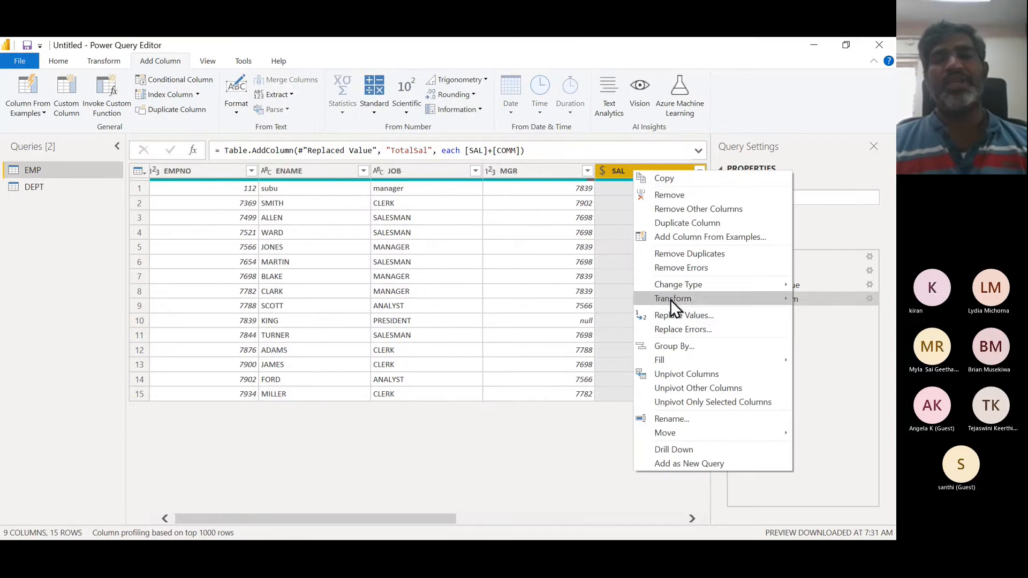
mouse_move(683, 279)
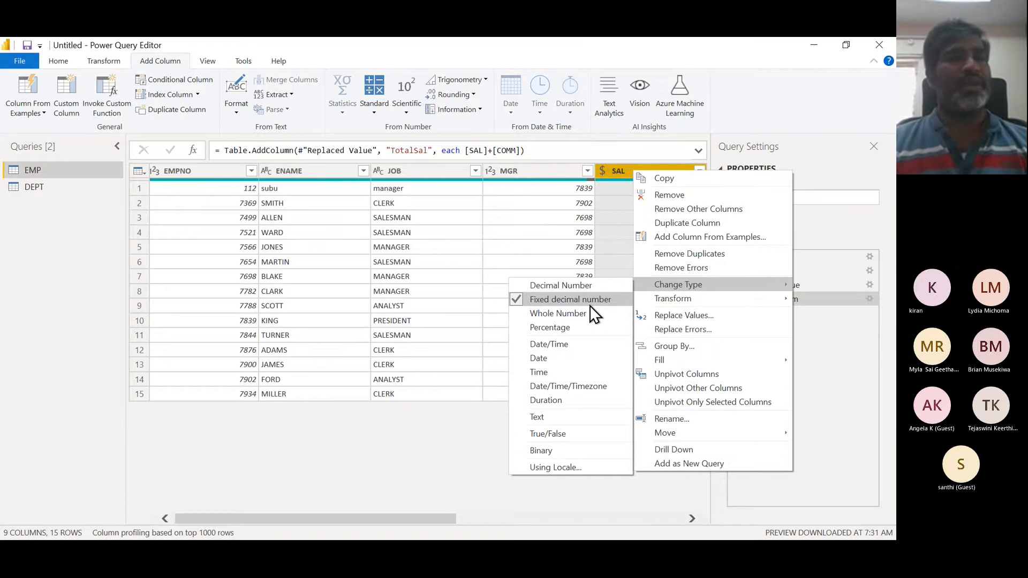
click(548, 172)
right_click(548, 171)
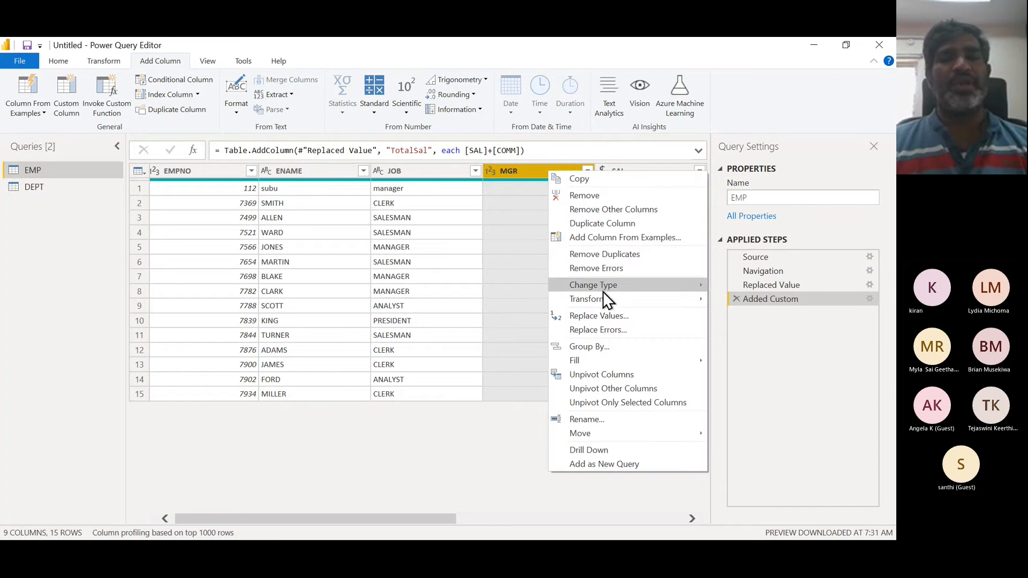
mouse_move(602, 289)
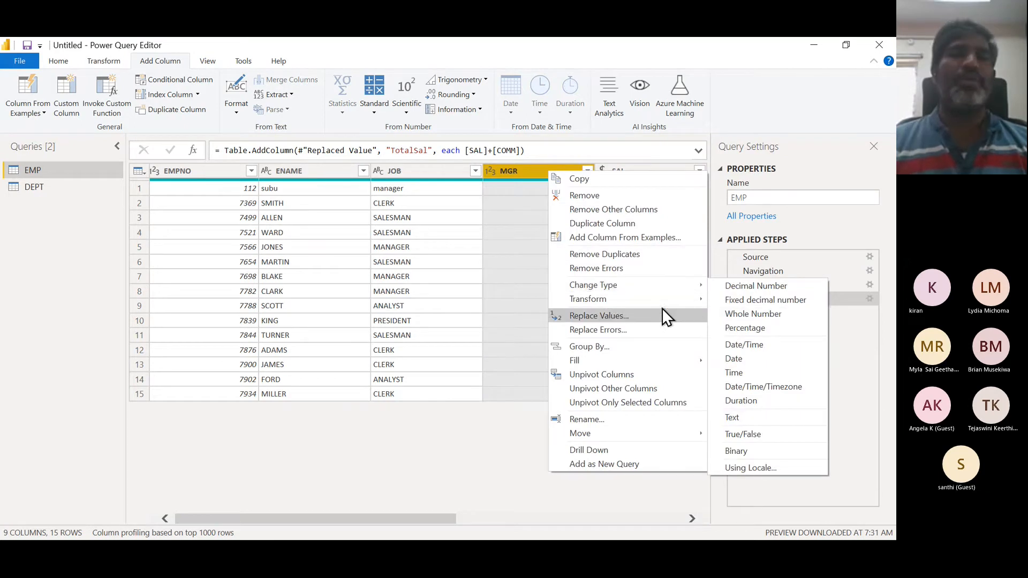
click(458, 451)
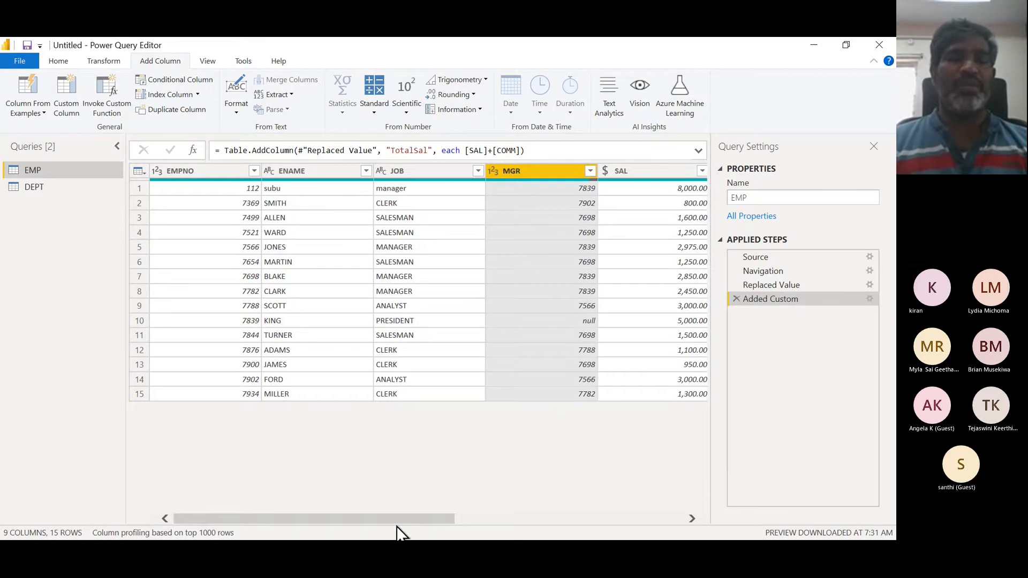
- Change the TotalSal column's data type to Decimal Number
drag(398, 519, 663, 523)
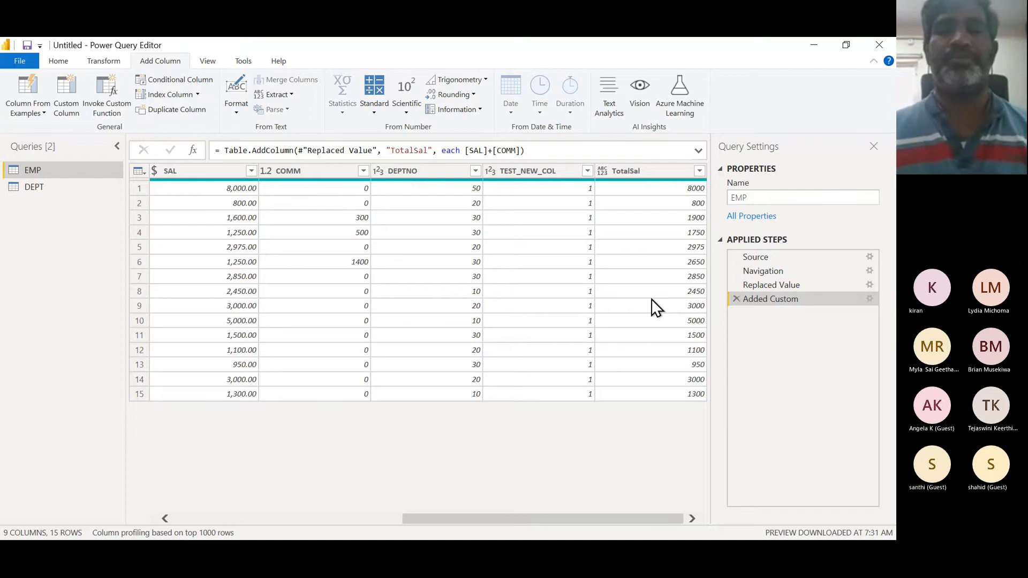
click(663, 173)
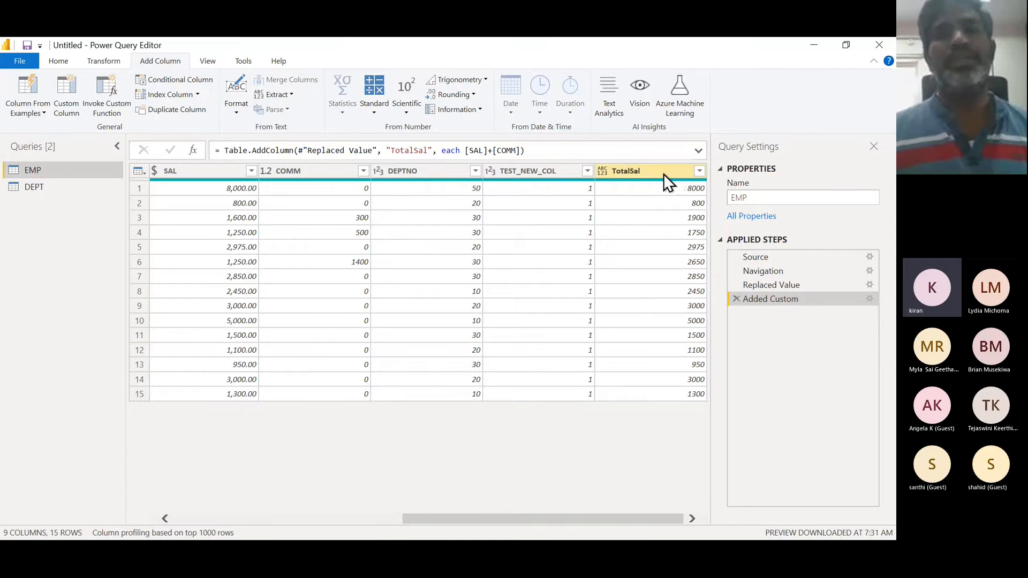
right_click(663, 173)
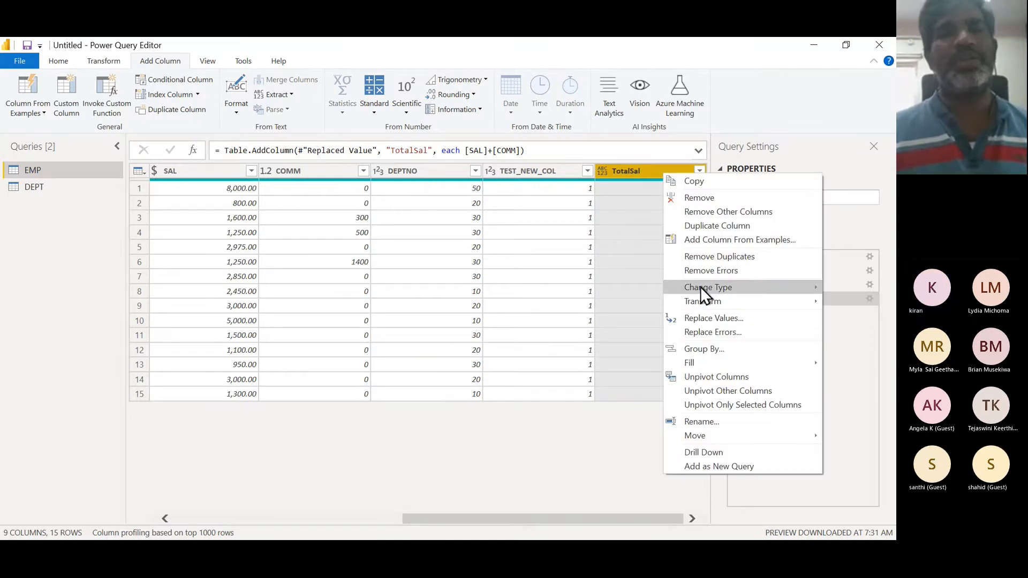
mouse_move(702, 289)
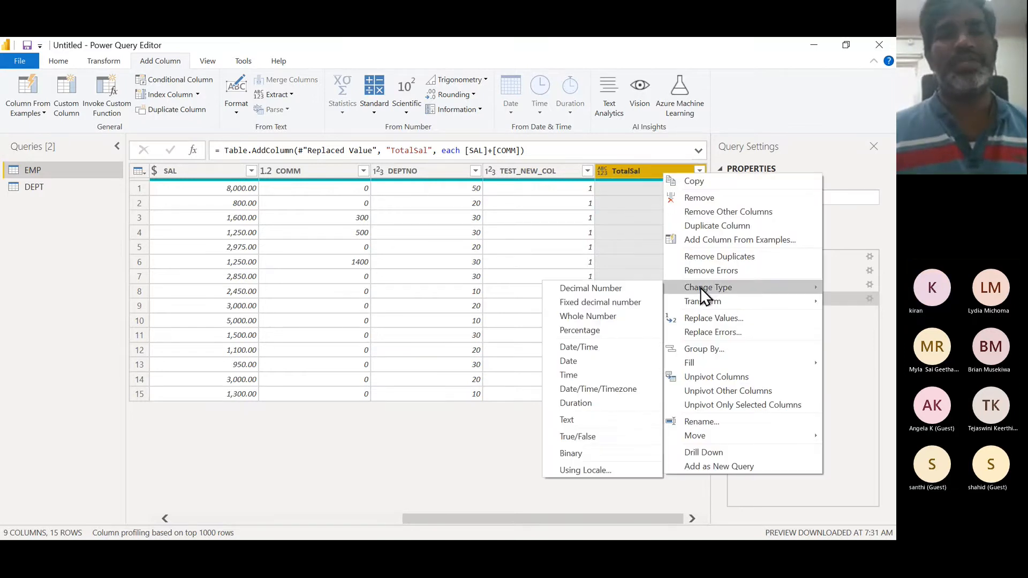
click(631, 290)
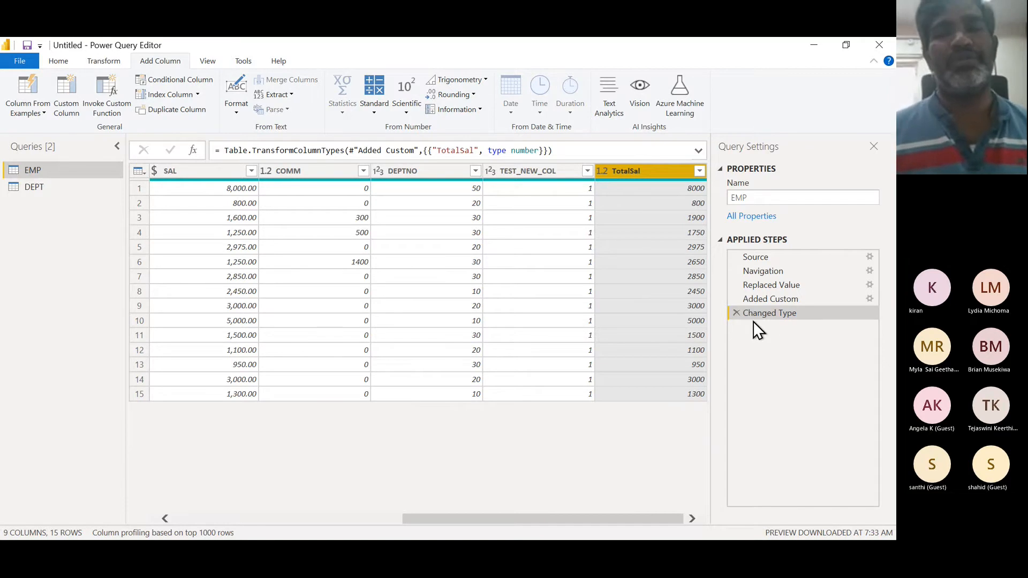
- Step through the Replaced Value, Added Custom and Changed Type applied steps to review the EMP data
click(775, 284)
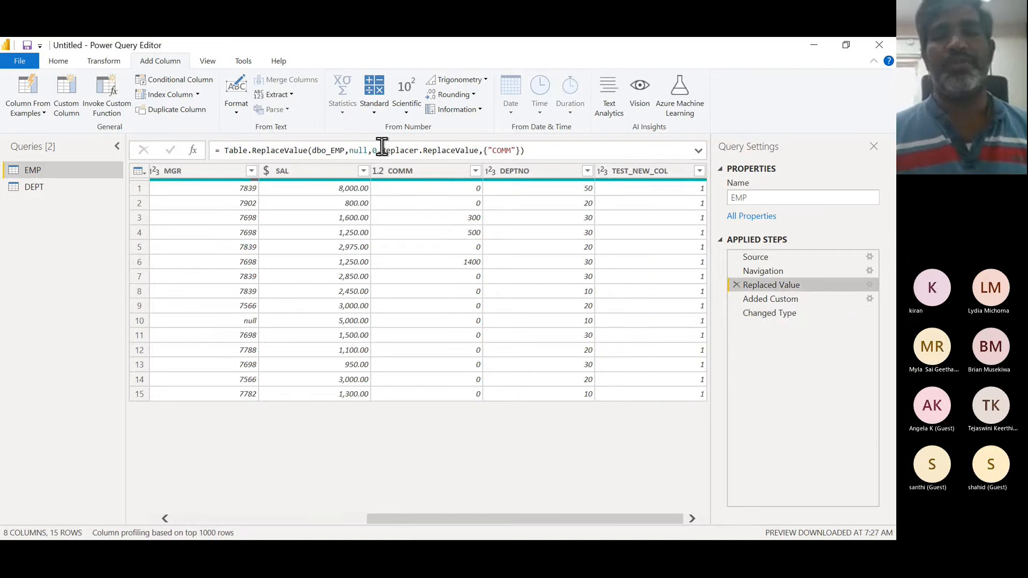
click(774, 297)
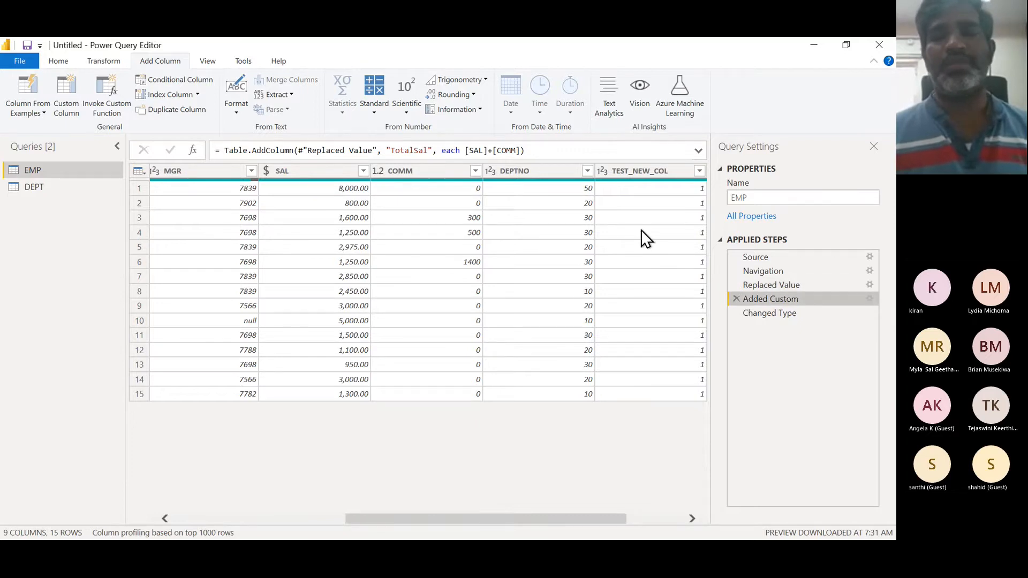
click(768, 315)
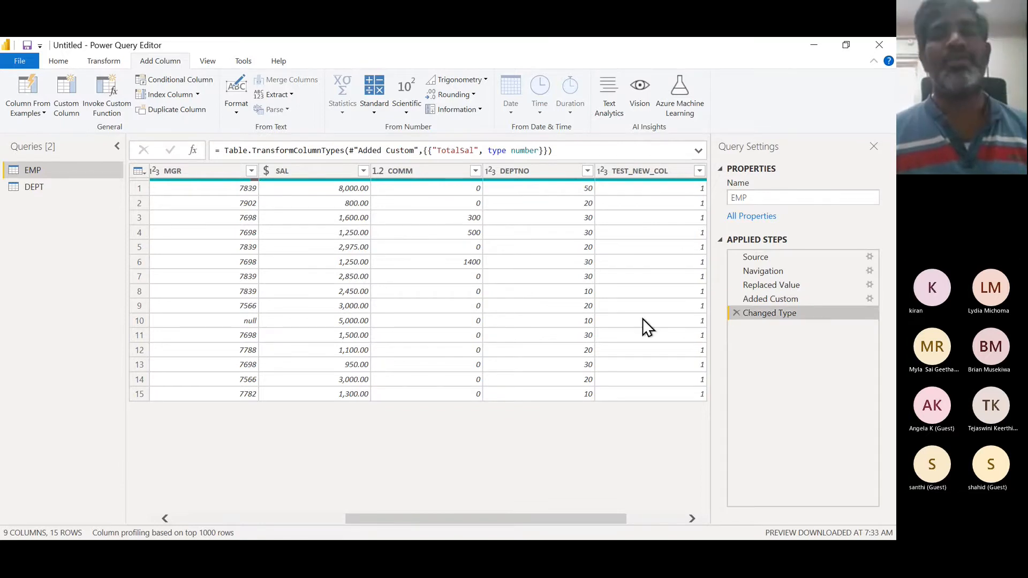
scroll(638, 319, left, 2)
scroll(638, 319, right, 3)
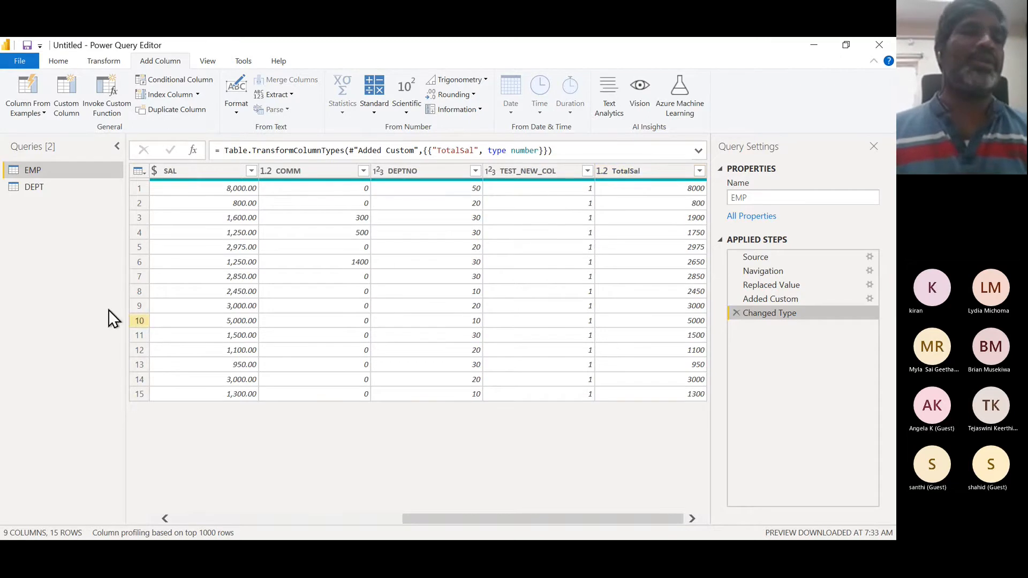
- Close and apply the query changes, then expand the EMP table in the Fields pane
click(56, 66)
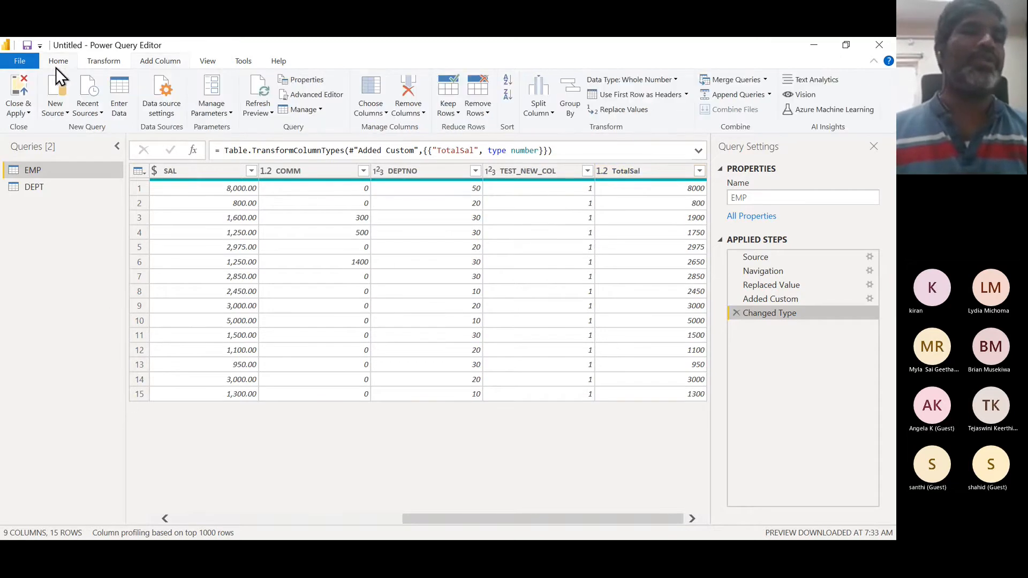
click(30, 112)
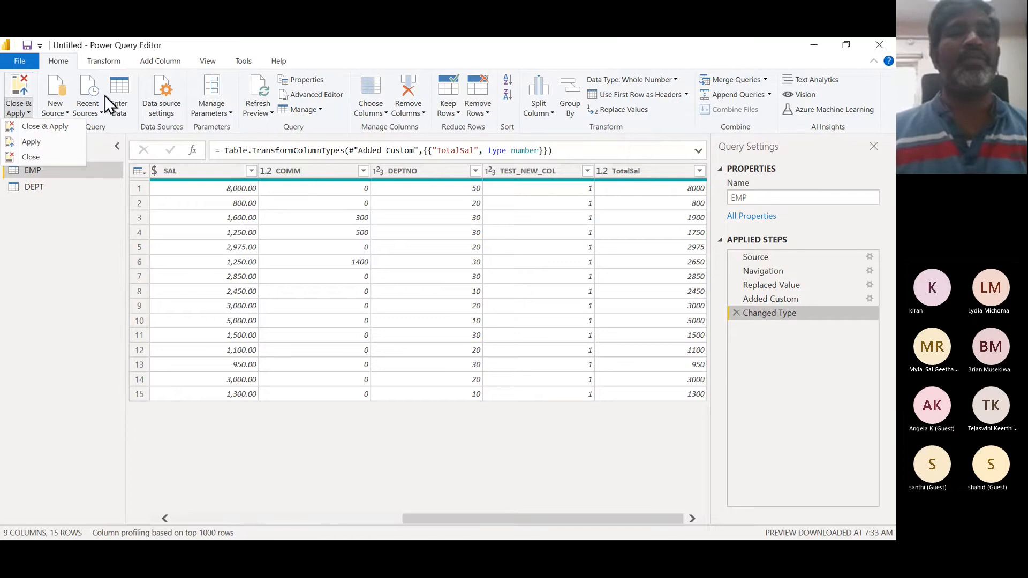
click(59, 130)
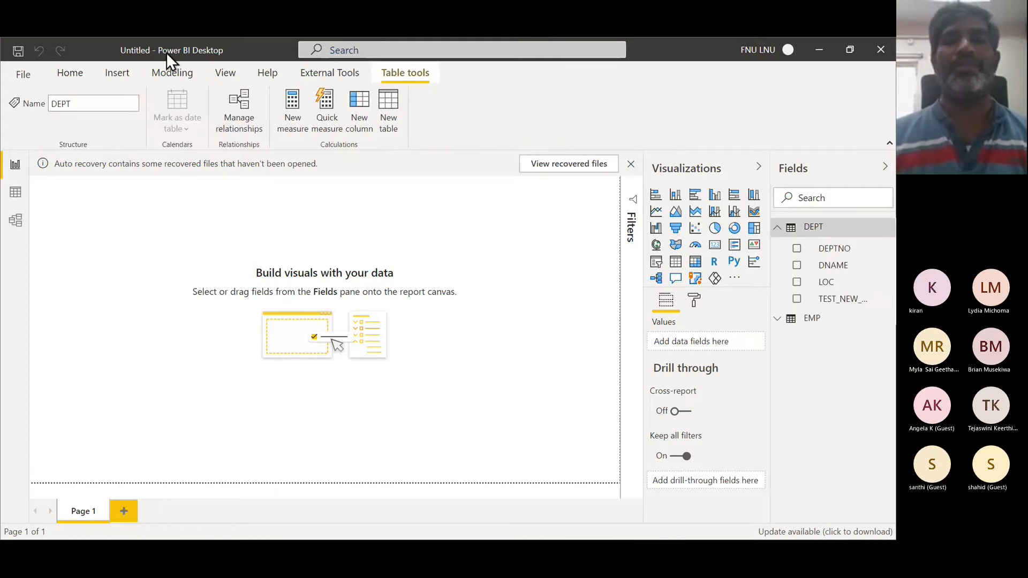
click(780, 320)
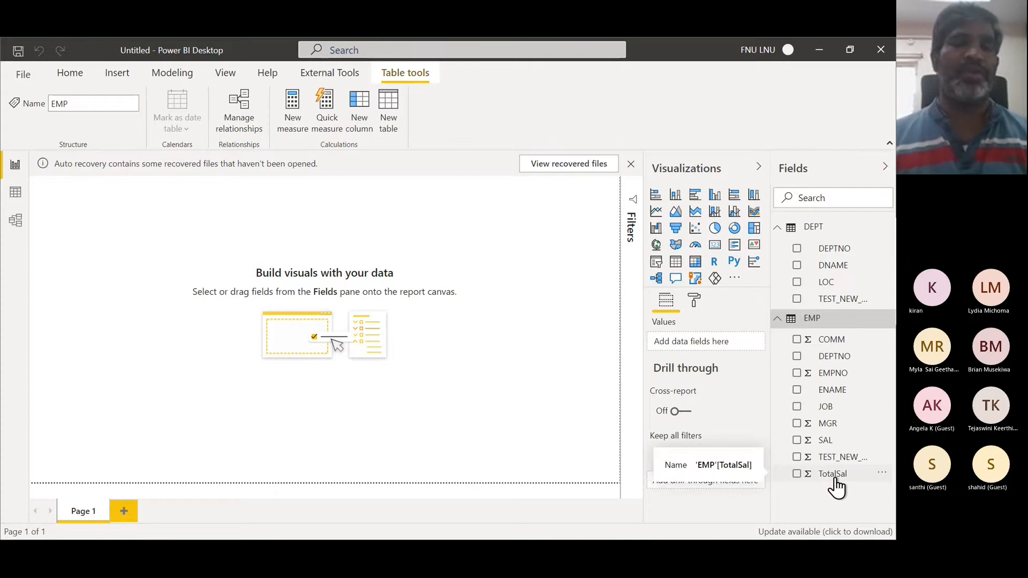
- Switch to the Notepad notes and add a 'Power BI Desktop' heading with an indented '1.' item below
key(alt+Tab)
key(alt+Tab)
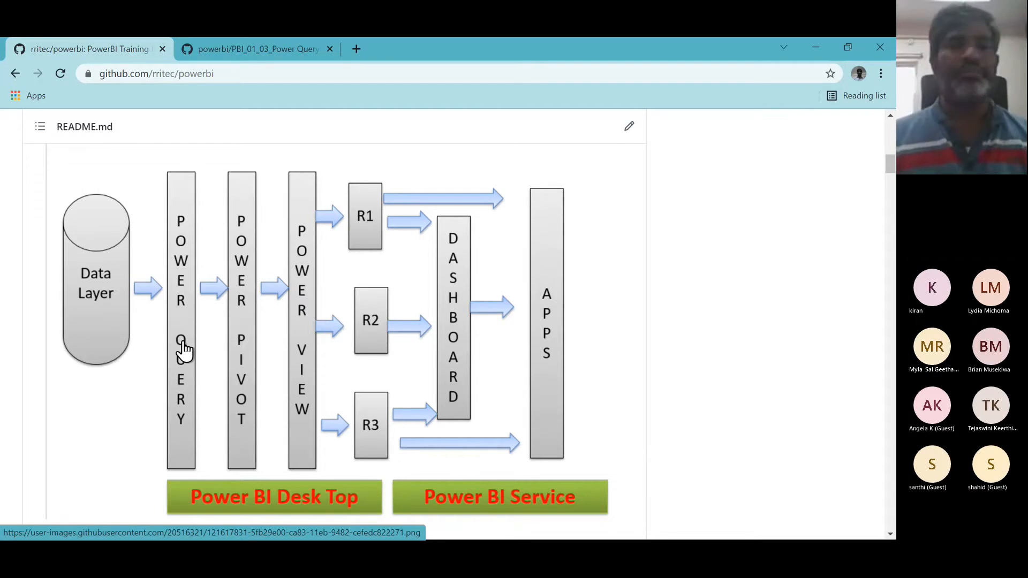
key(alt+Tab)
key(alt+Tab)
key(alt+Tab)
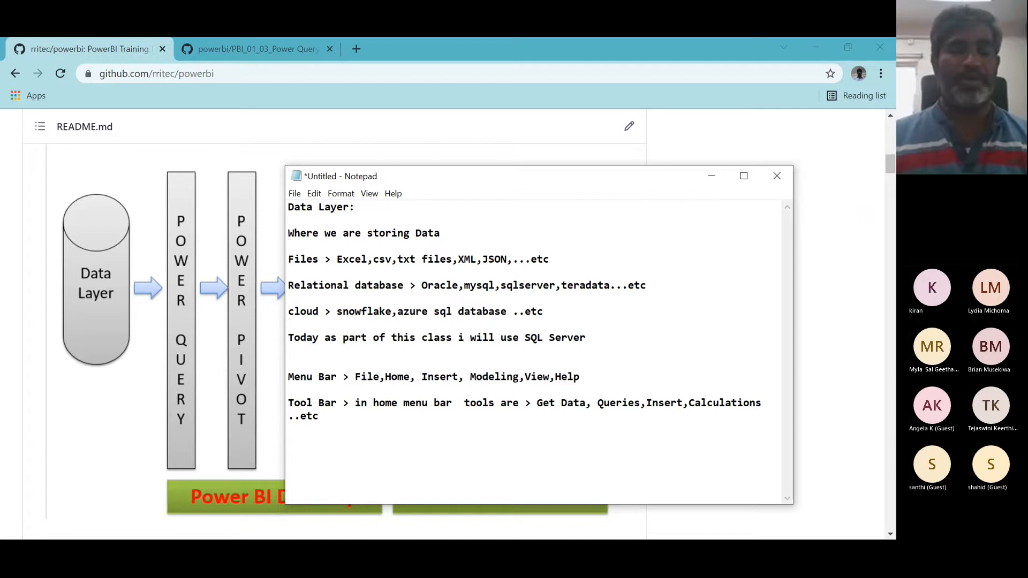
key(Return)
key(Return)
text(Po)
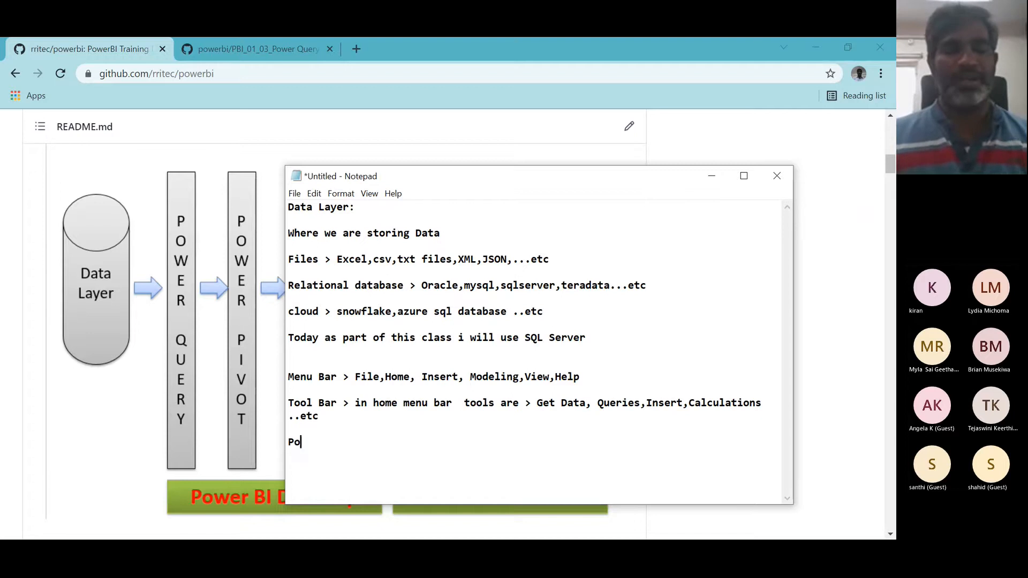
text(wer BI )
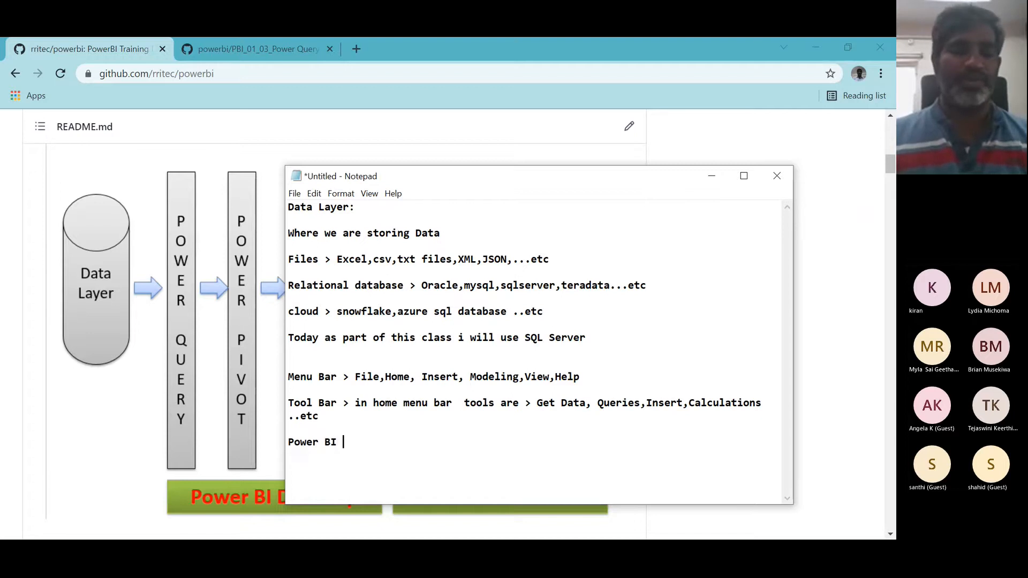
text(Desktop)
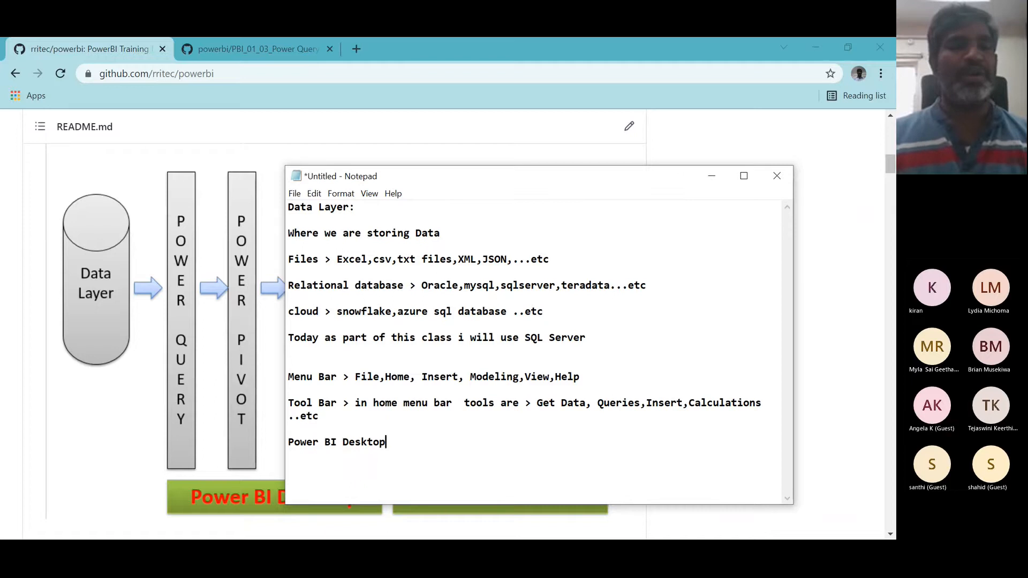
key(Return)
key(Tab)
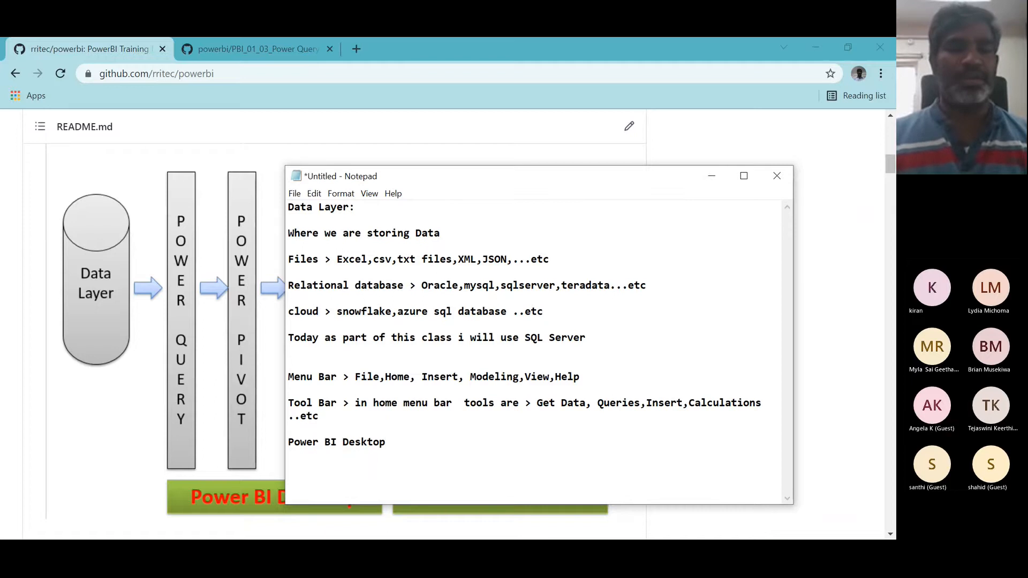
text(1.)
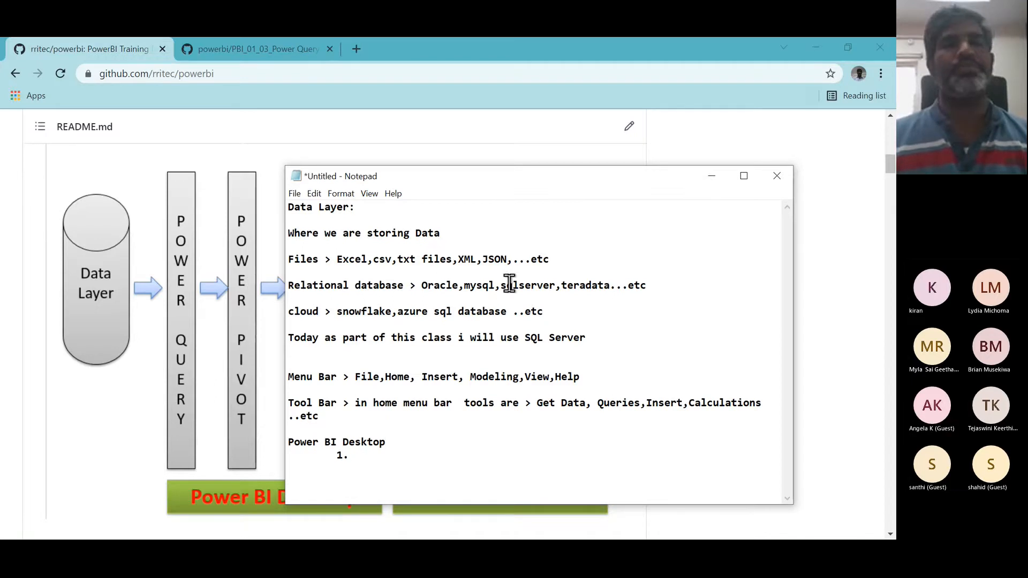
- List the items 'Power Query', '2. Power Pivot' and '3. Power View' under the Power BI Desktop heading
drag(484, 174, 554, 137)
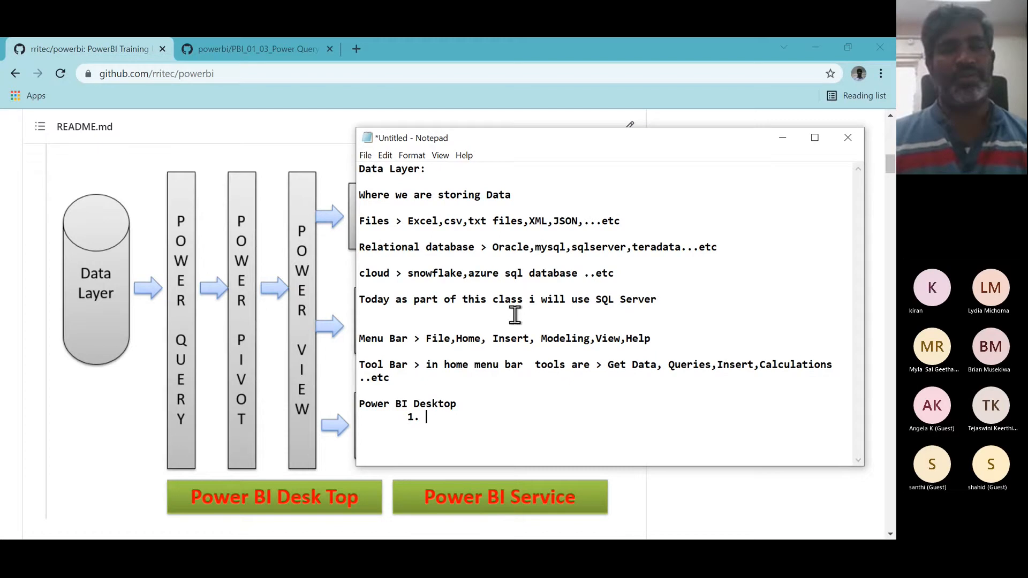
text(Powe)
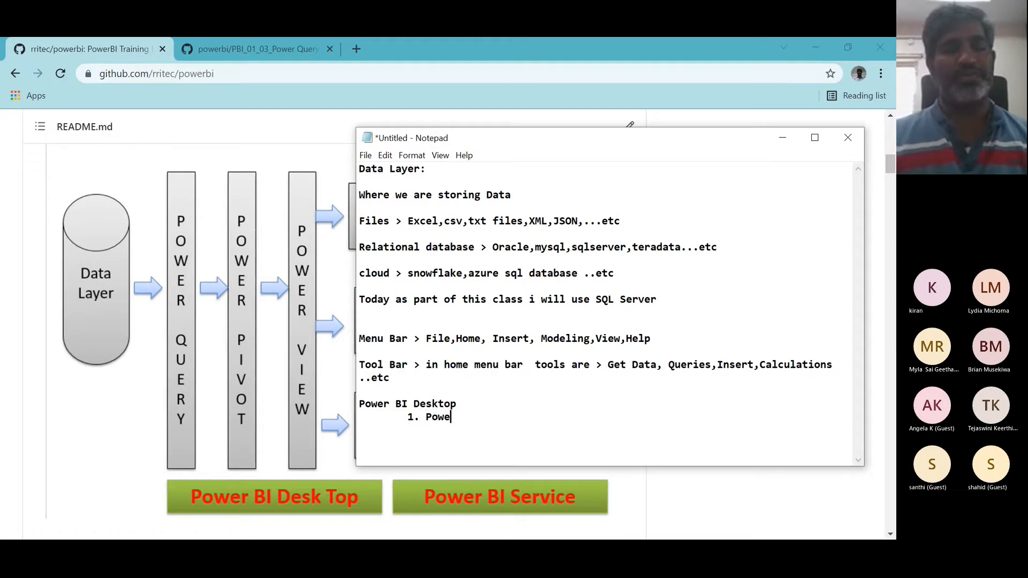
text(r)
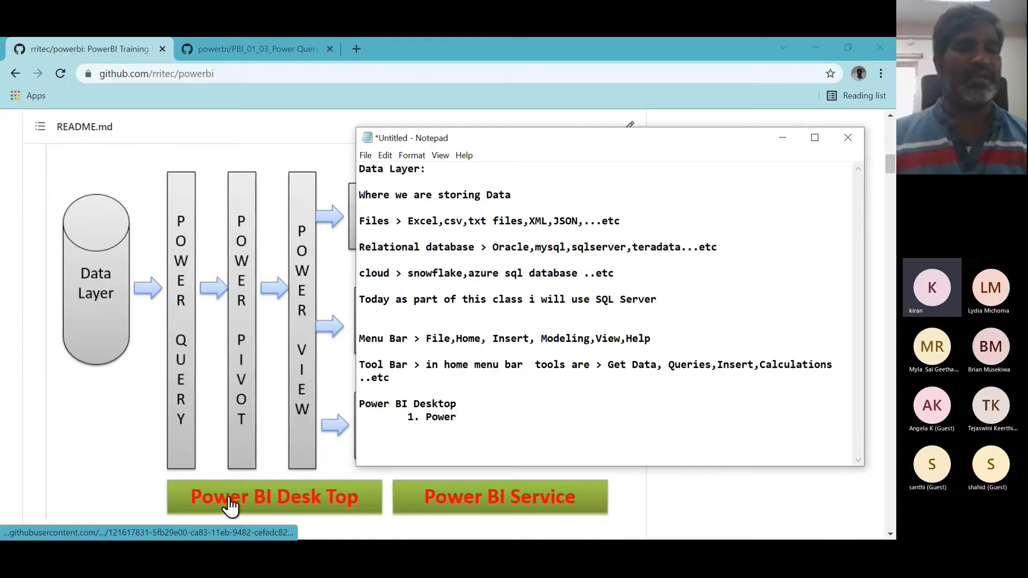
text( Que)
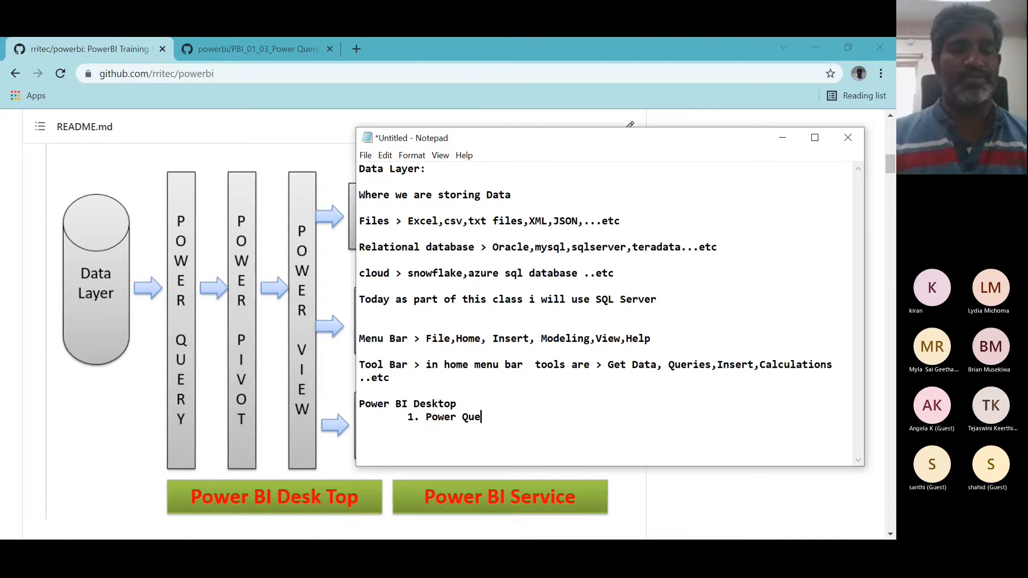
text(ry)
key(Return)
key(Tab)
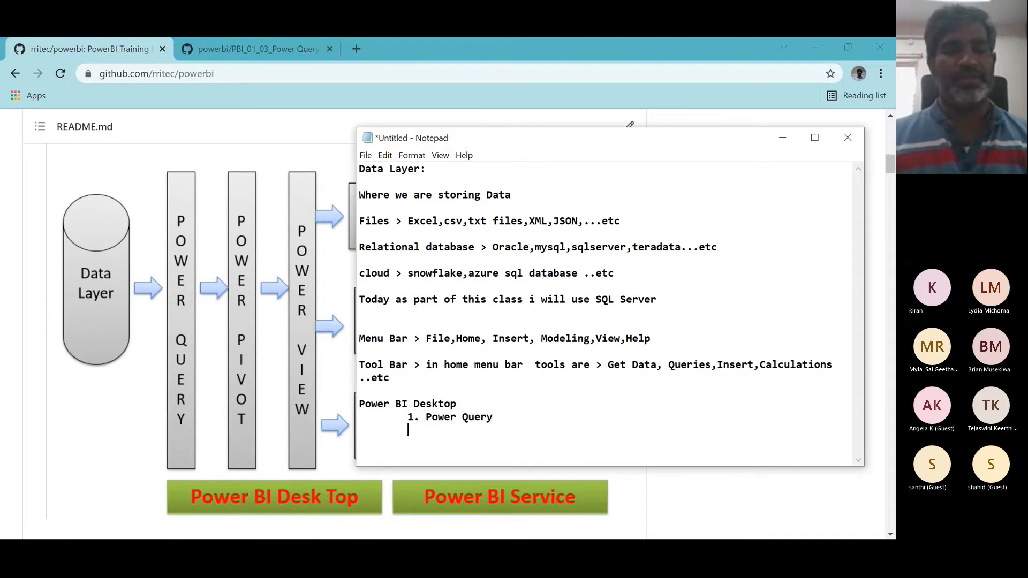
text(2. Po)
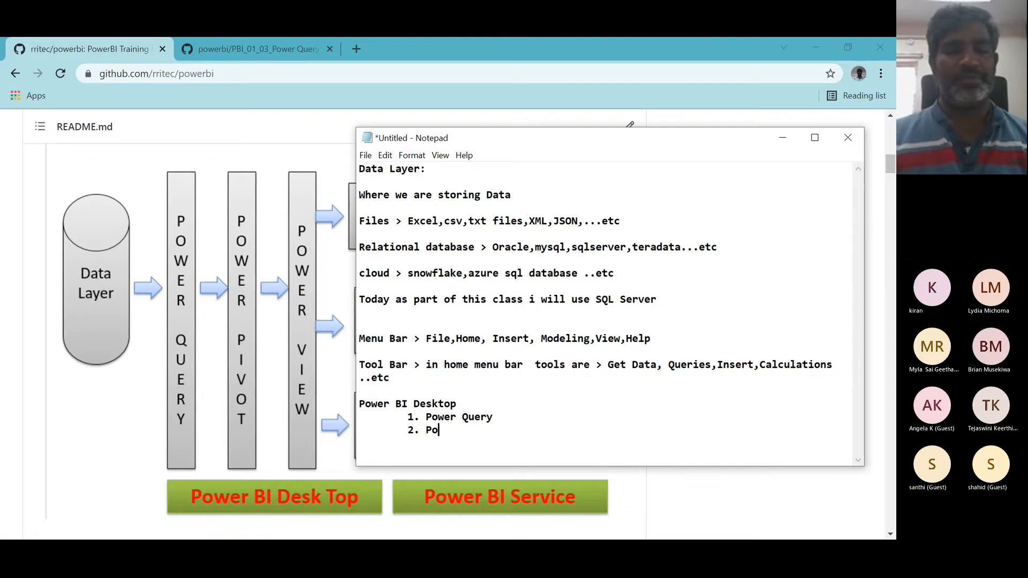
text(wer Pivot)
key(Return)
key(Tab)
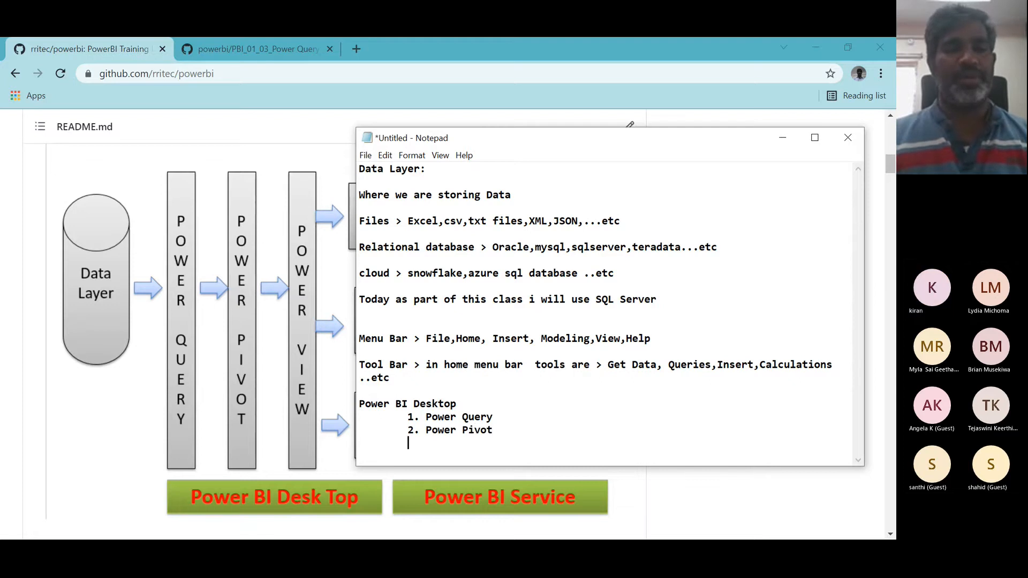
text(3. P)
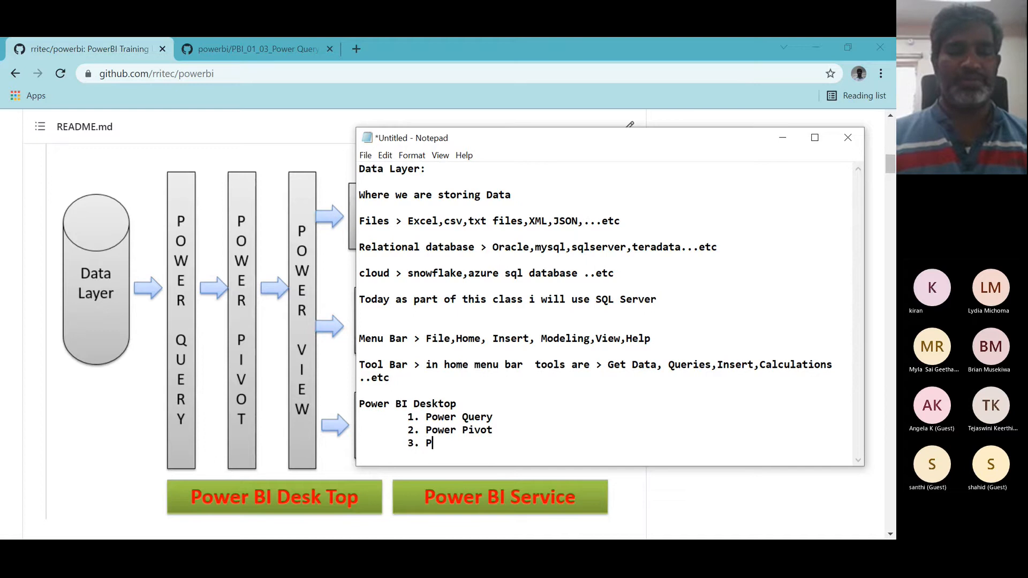
text(ower V)
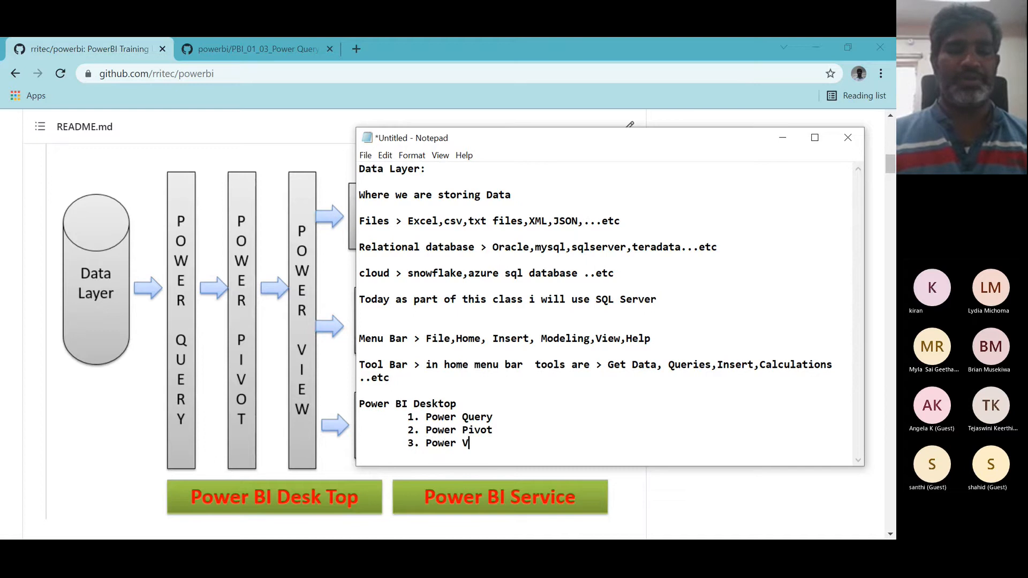
text(iew)
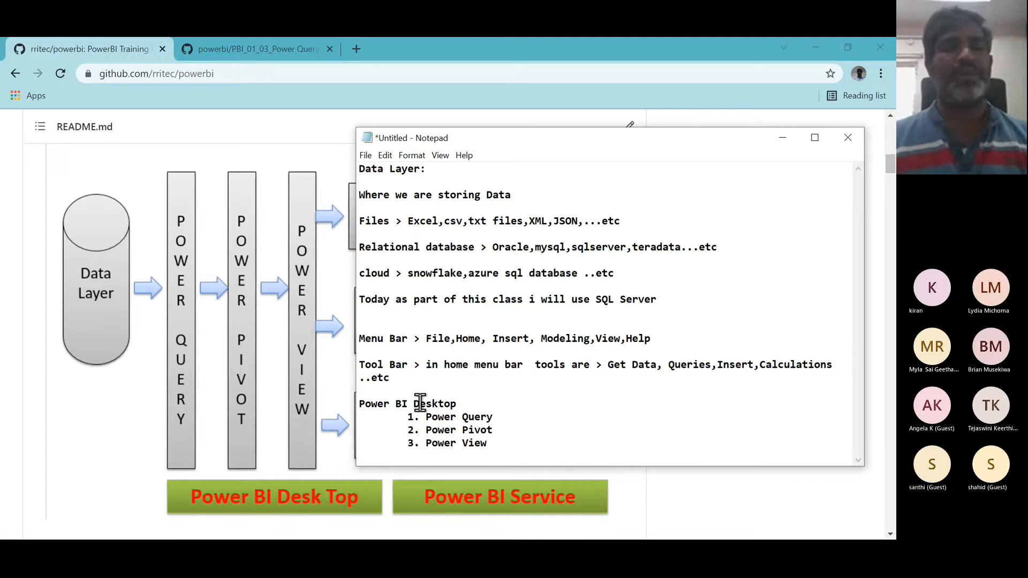
- Under 'Power Query', add an indented sub-item '1. Connect to sql server database'
click(513, 416)
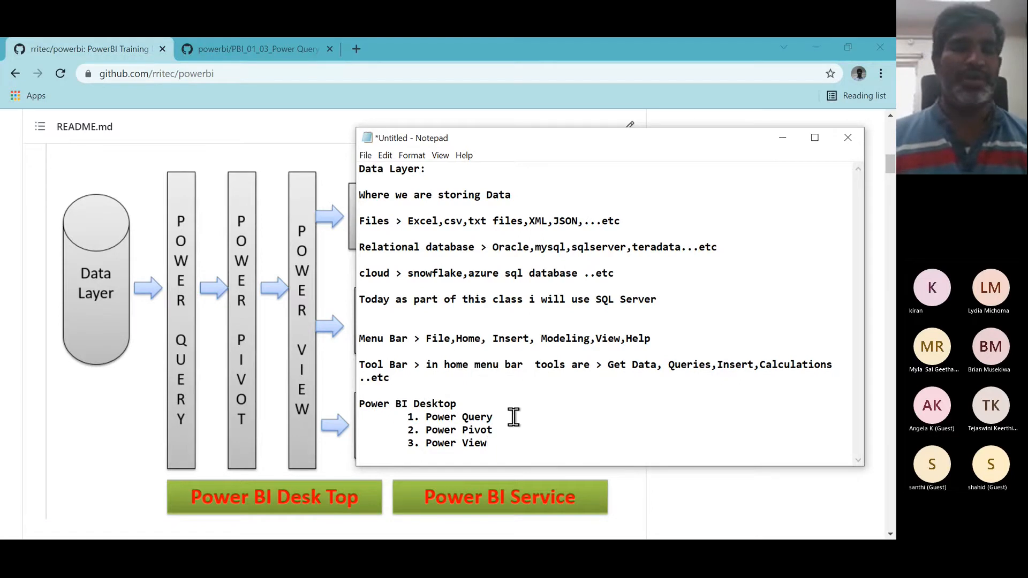
key(Return)
key(Tab)
key(Tab)
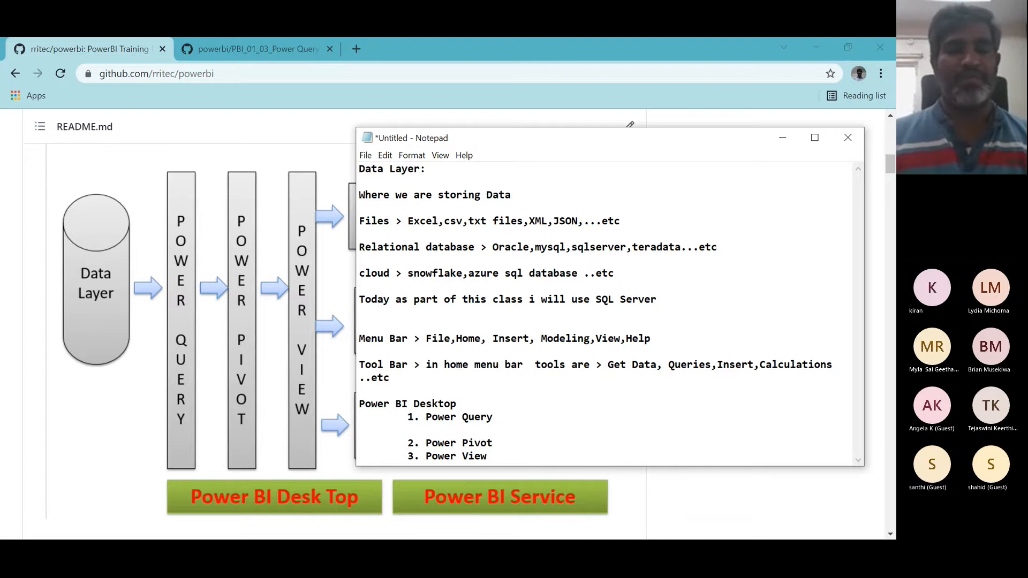
text(1. Co)
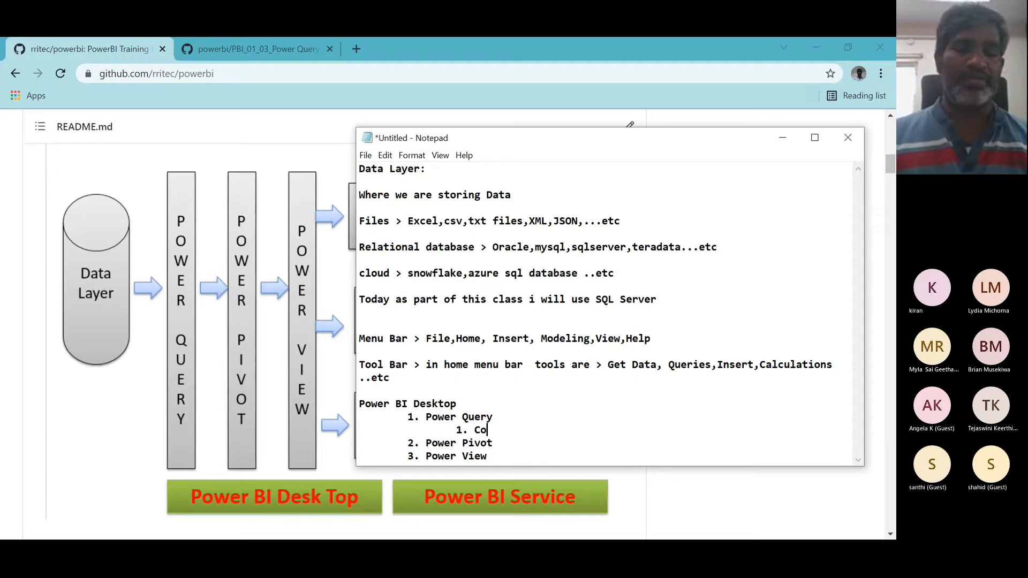
text(nnect )
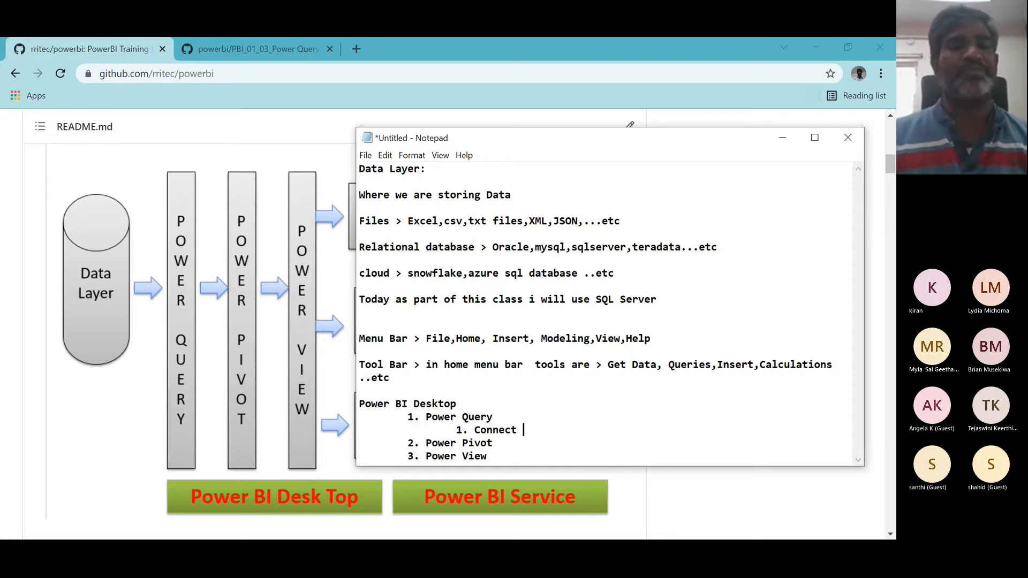
text(to sql )
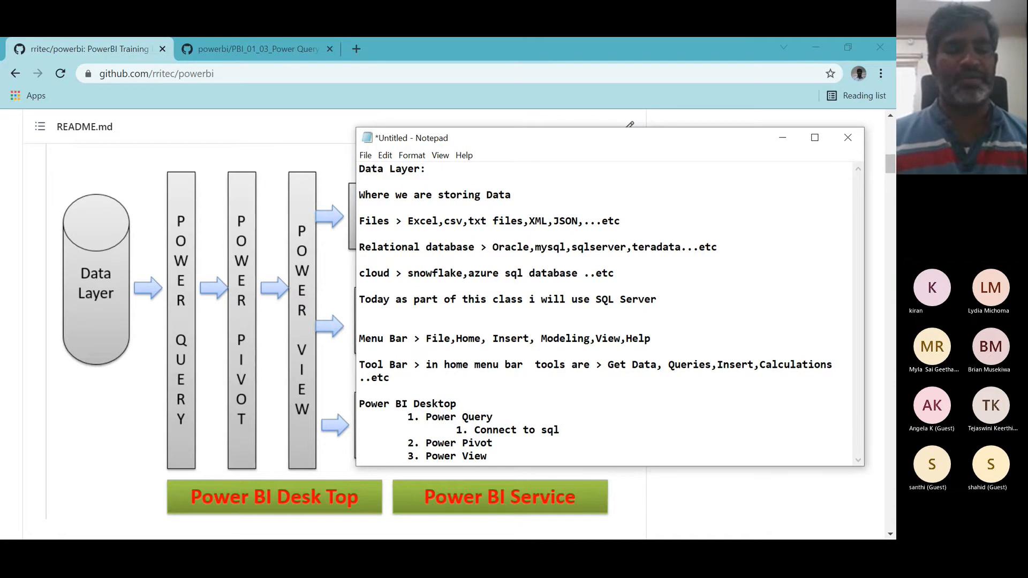
text(server database)
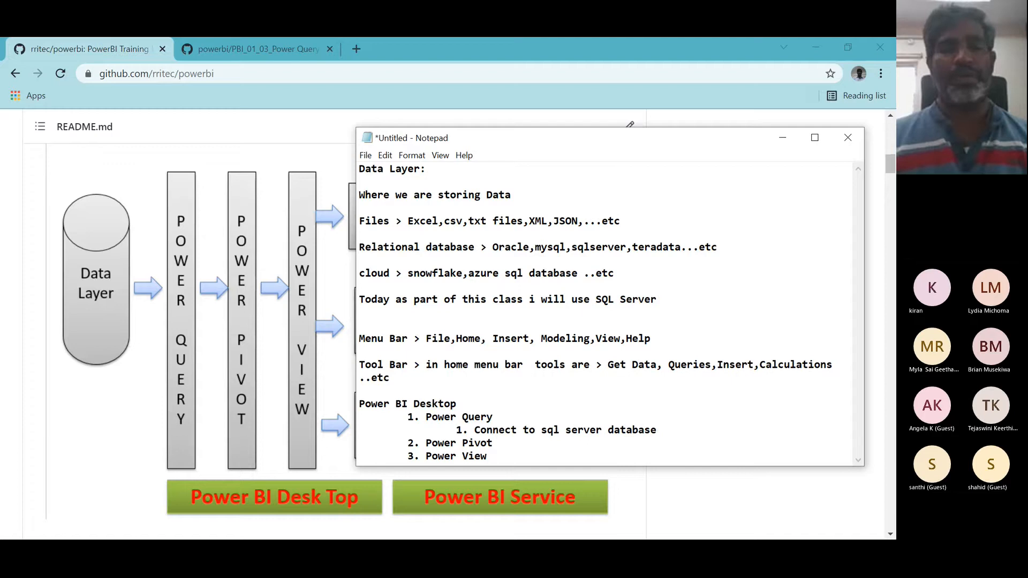
- Add sub-items '2. Transformation' and '3. Load data' below the first Power Query sub-item
key(Return)
key(Tab)
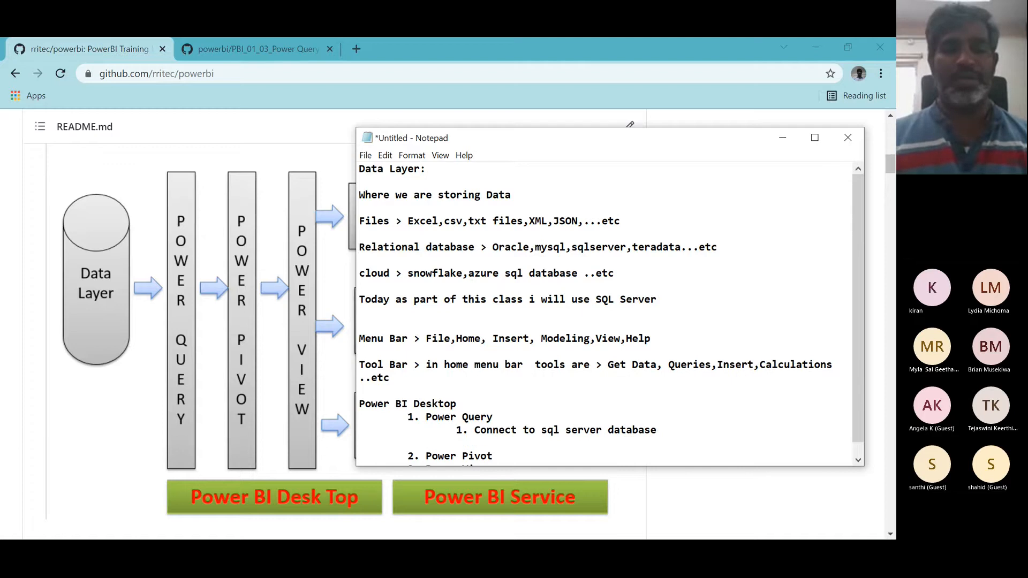
text(2. Tran)
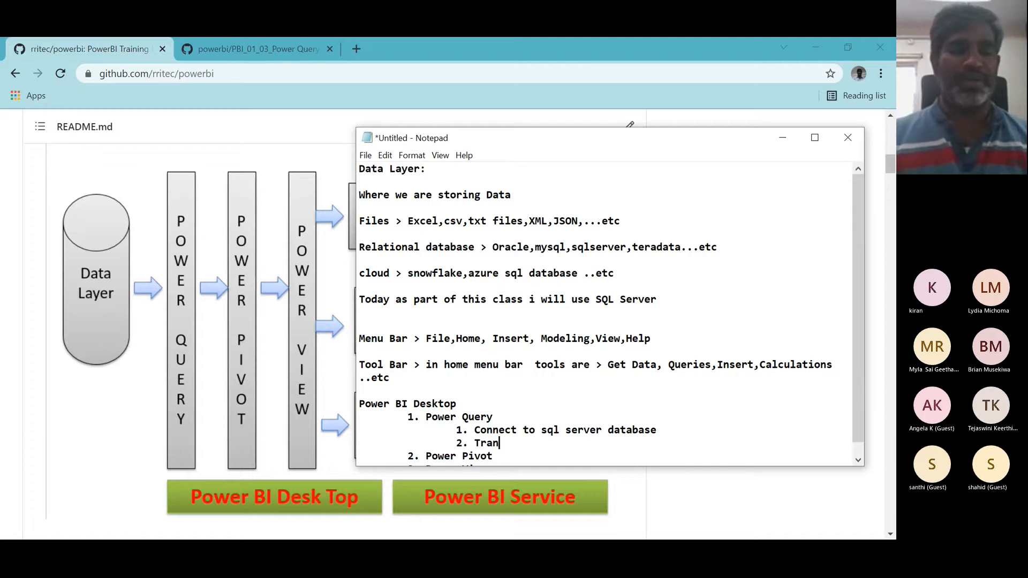
text(sformati)
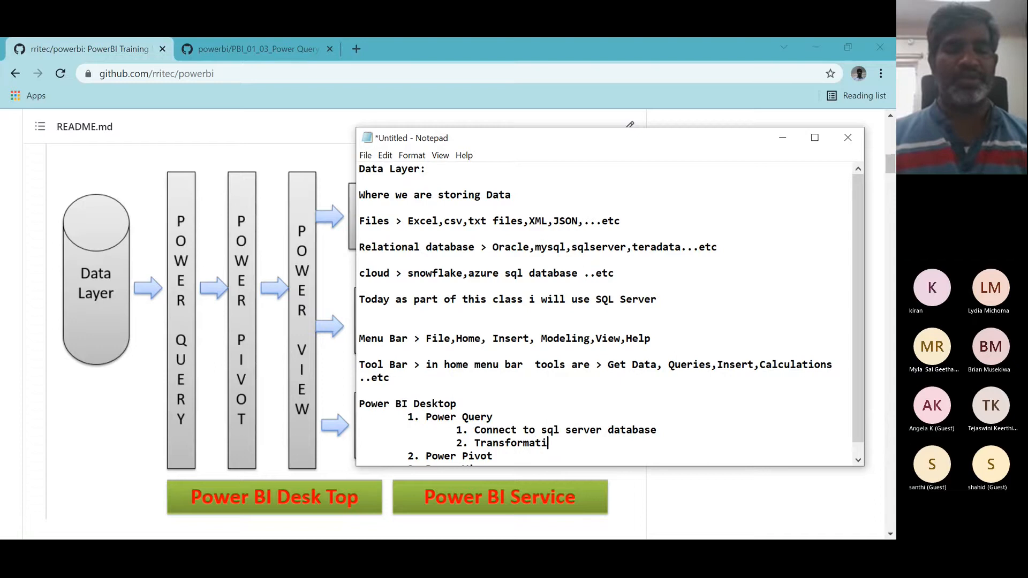
text(on)
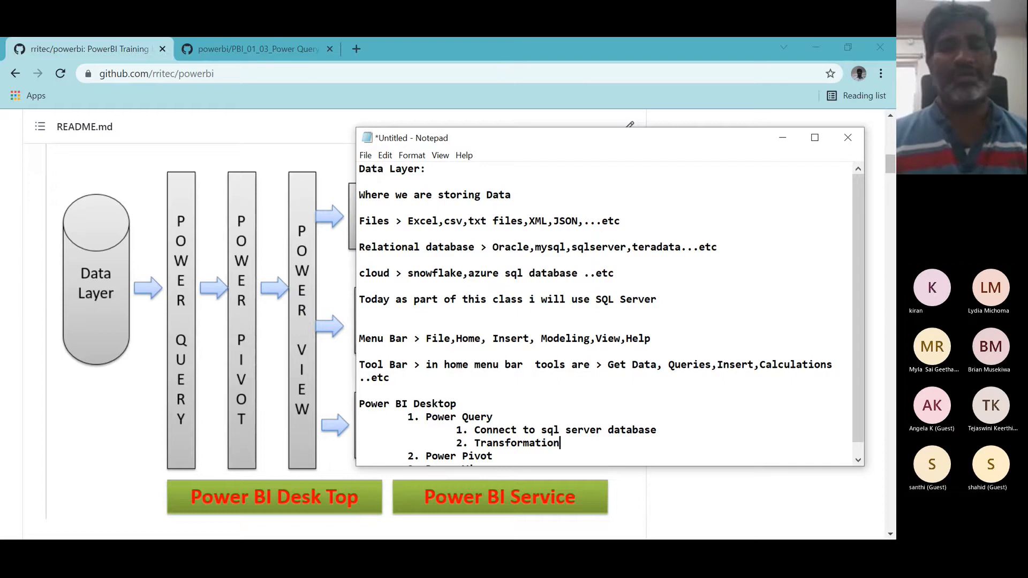
key(Return)
key(Tab)
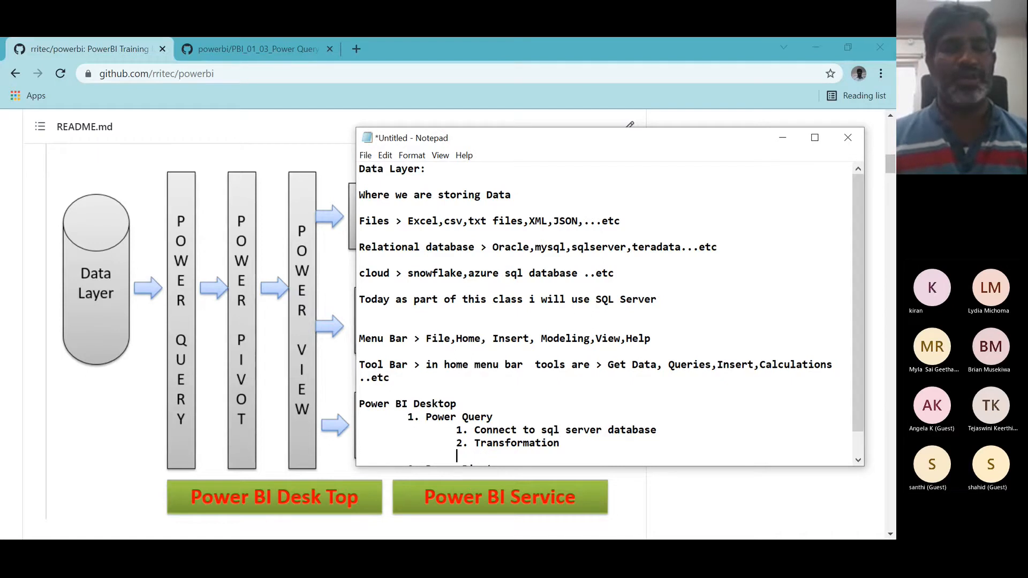
text(3. L)
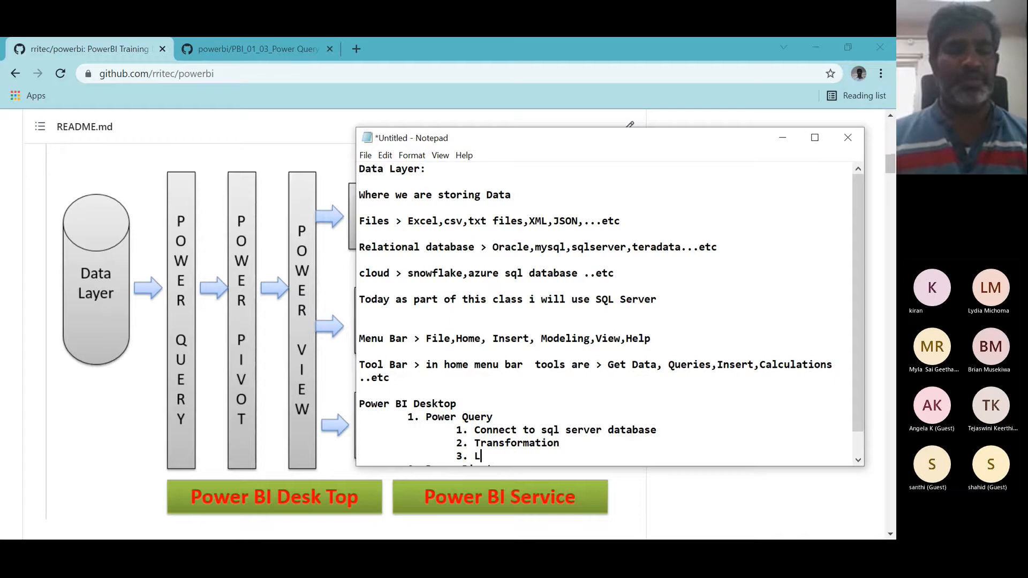
text(oad data)
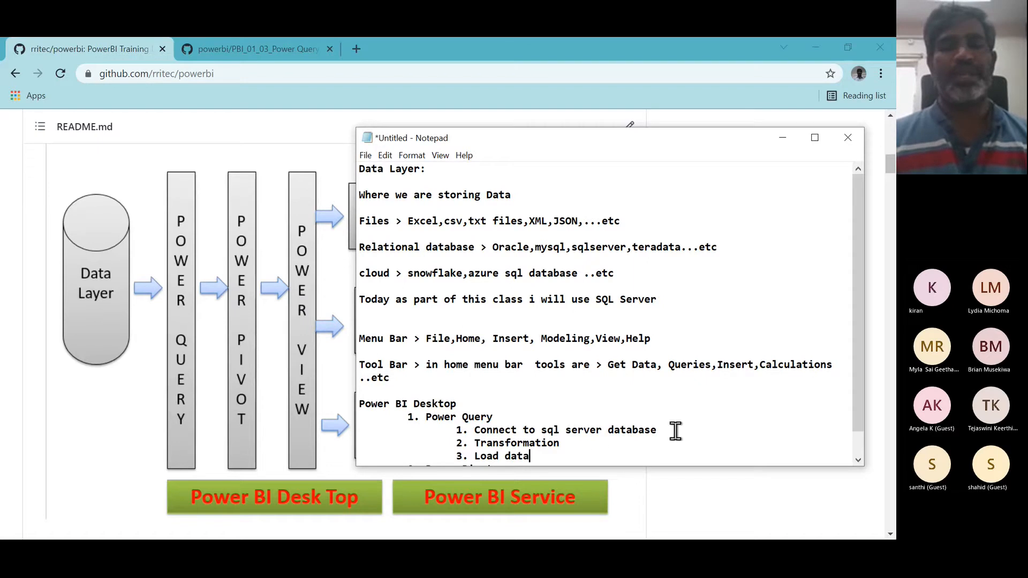
- Insert 'Extracted required tables and columns and data' at the start of sub-item 2, before 'Transformation'
click(476, 442)
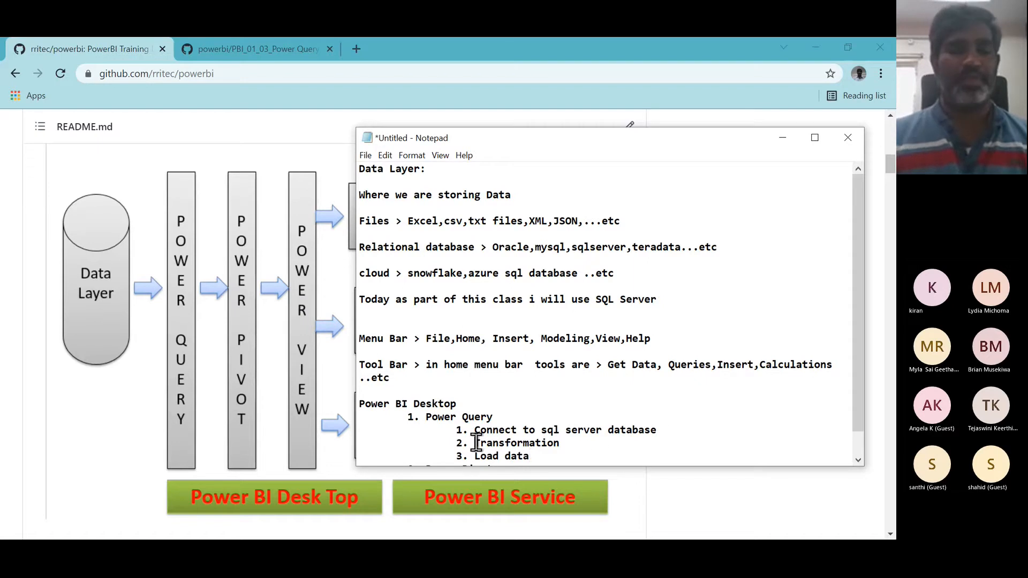
text(Extracted )
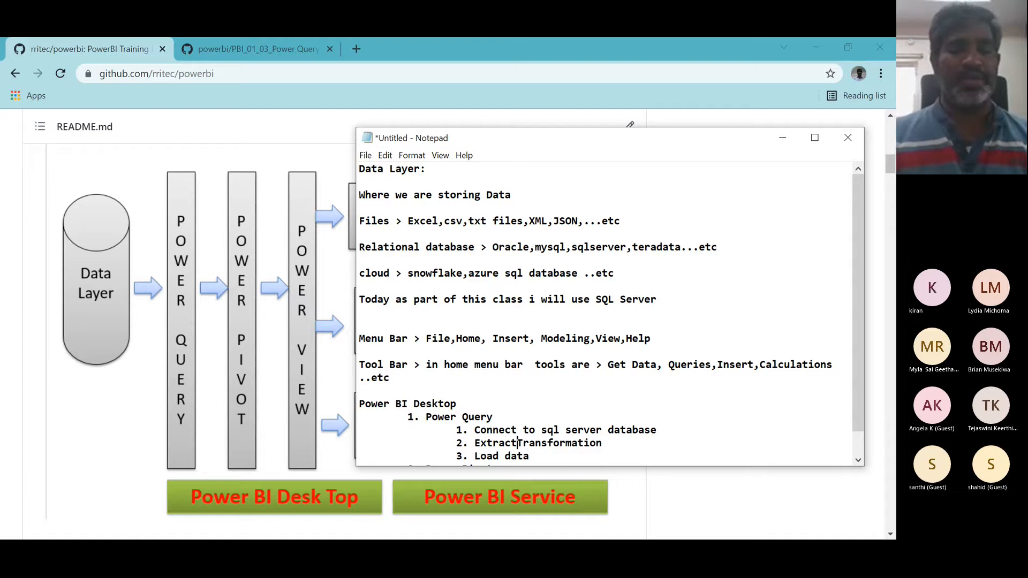
text(required)
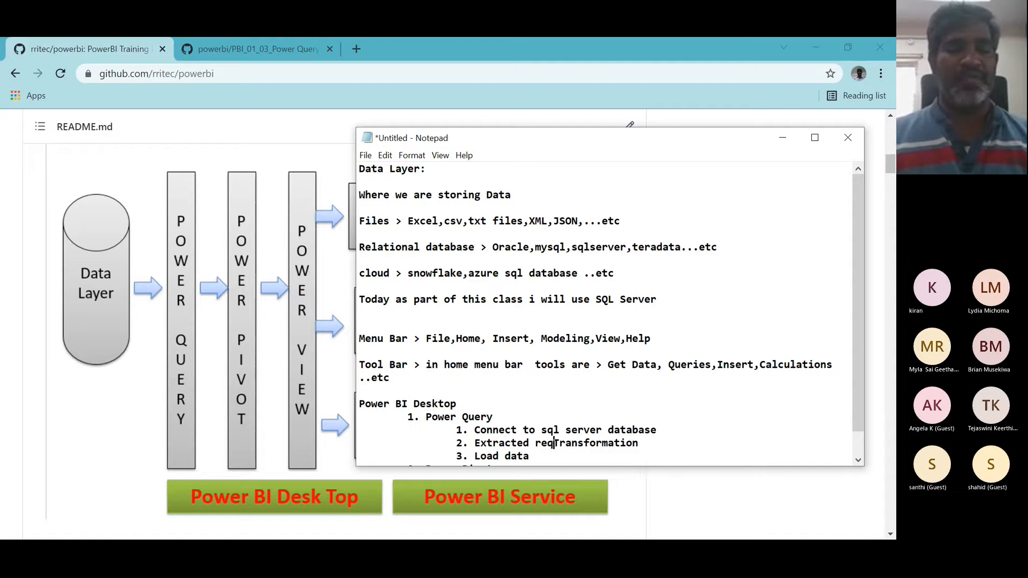
text( table)
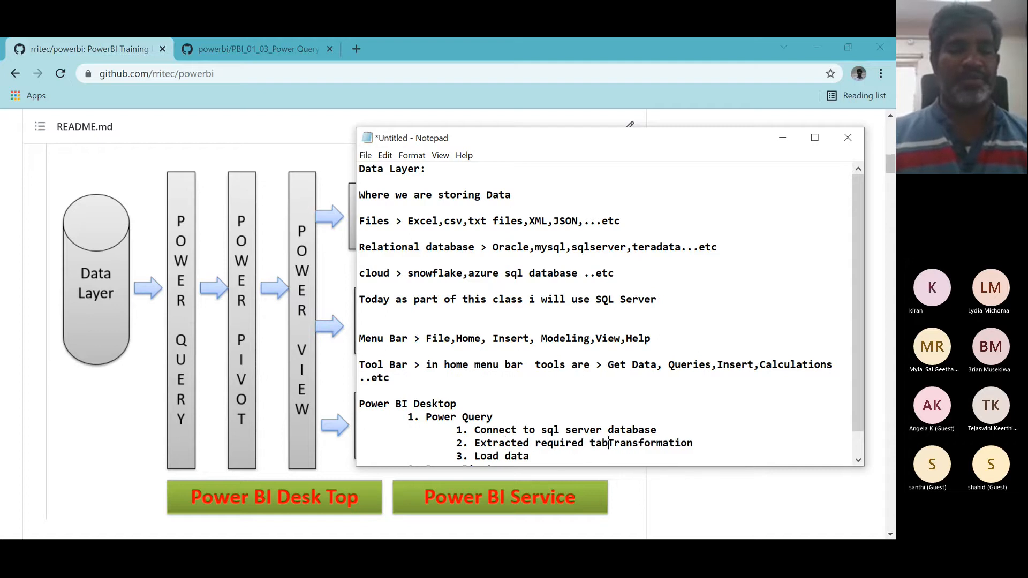
text(s and colu)
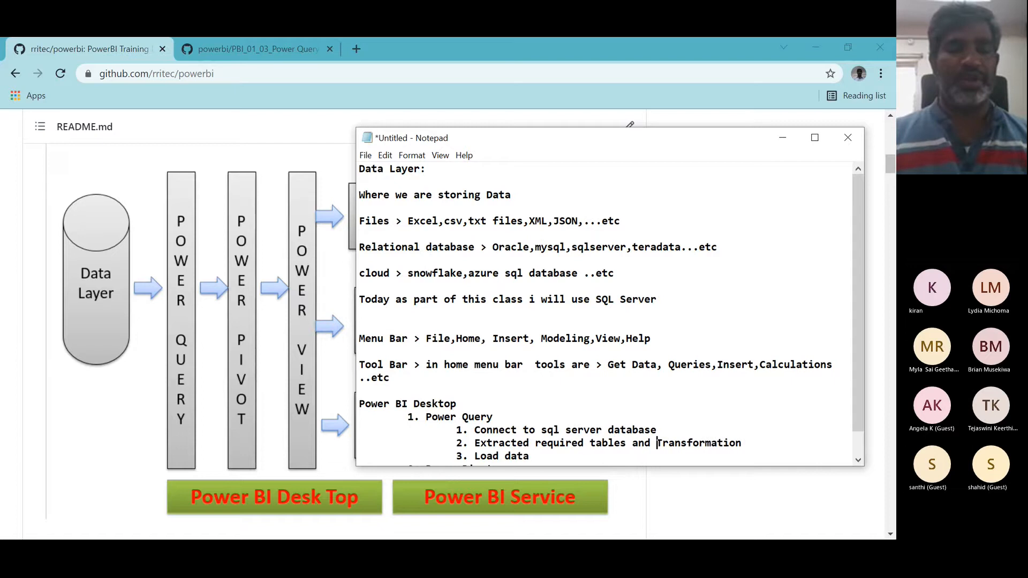
text(mns and da)
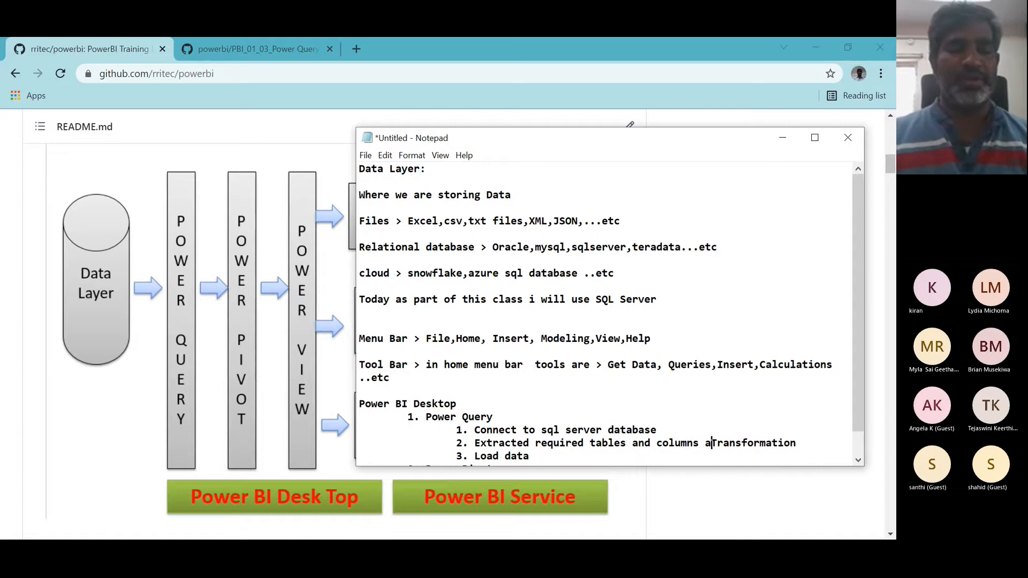
text(ta)
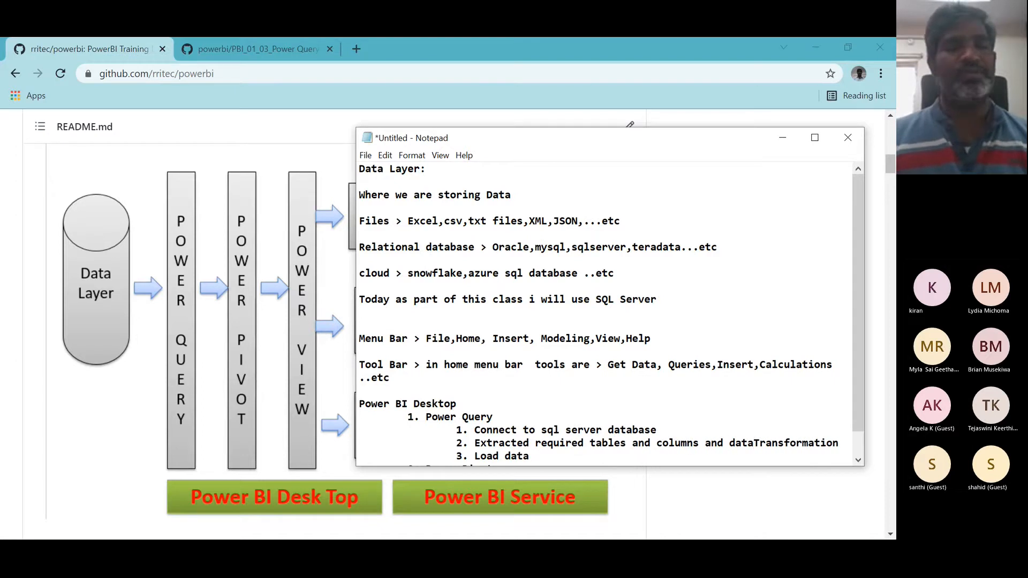
- Move 'Transformation' onto its own line as sub-item '3.' and renumber 'Load data' as item 4
key(Return)
key(Tab)
key(Tab)
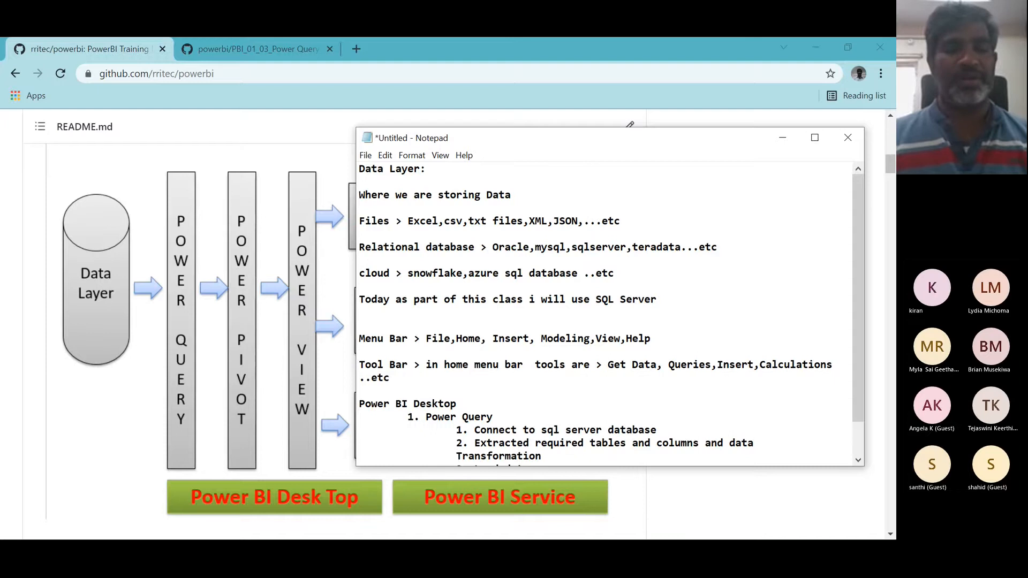
text(3.)
scroll(610, 312, down, 1)
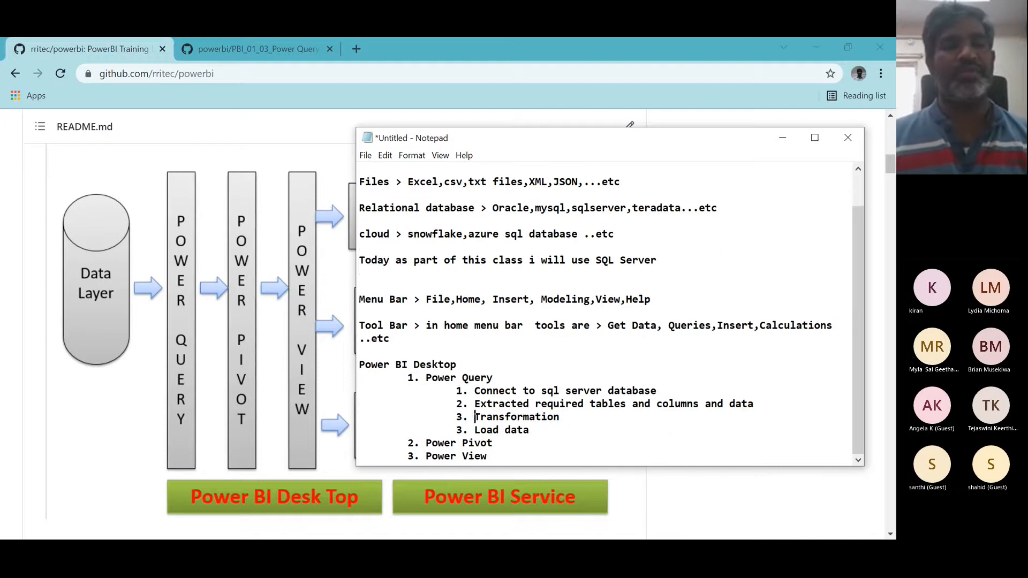
click(463, 435)
key(BackSpace)
text(4)
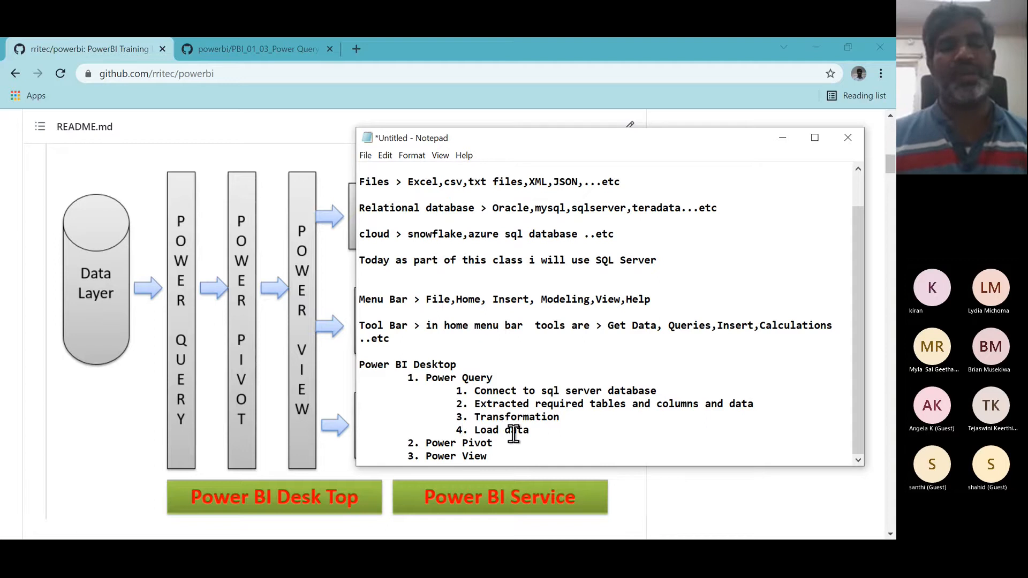
- Extend sub-item 4 so it reads 'Load data into pbix'
click(535, 431)
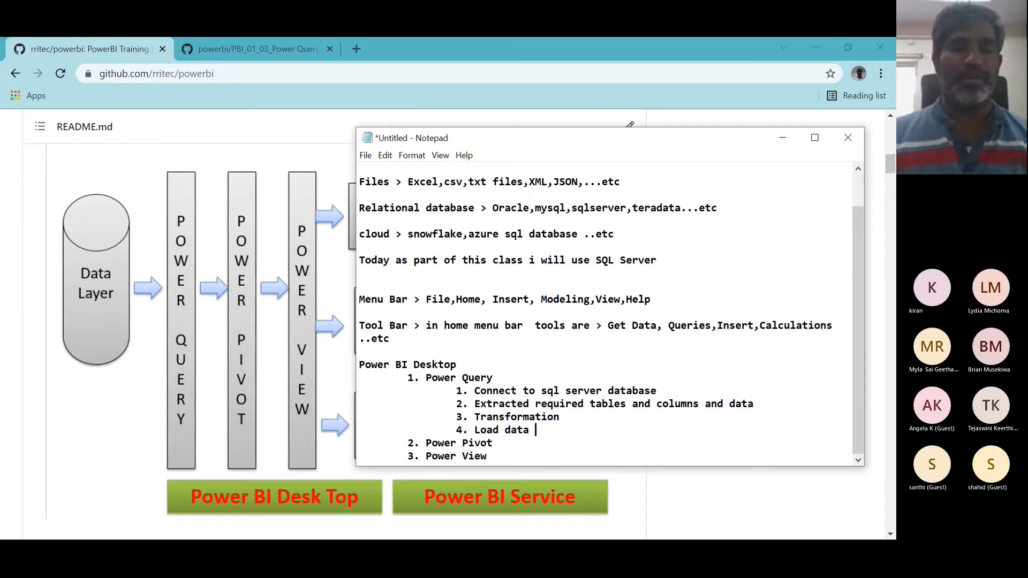
text(into )
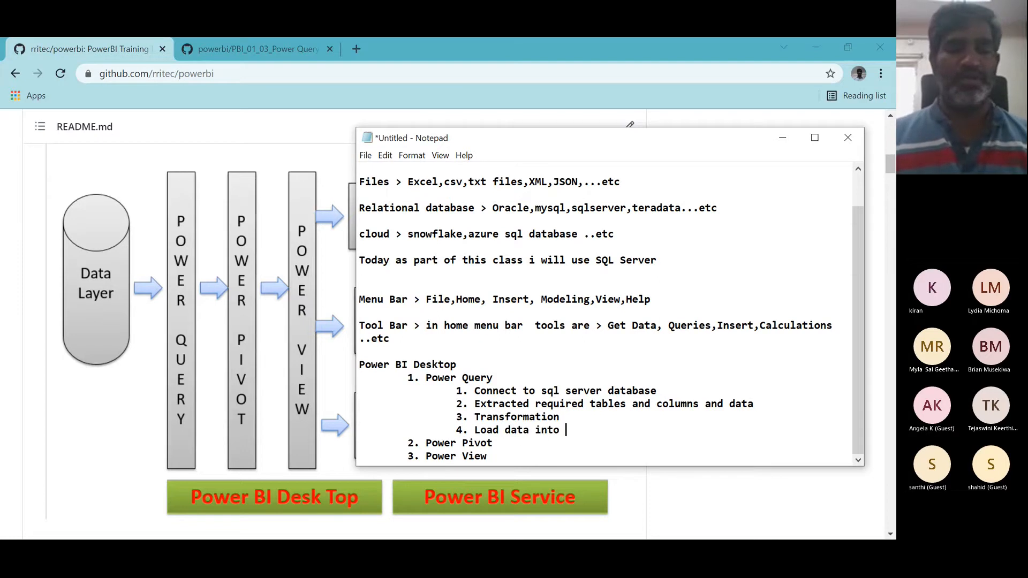
text(pb)
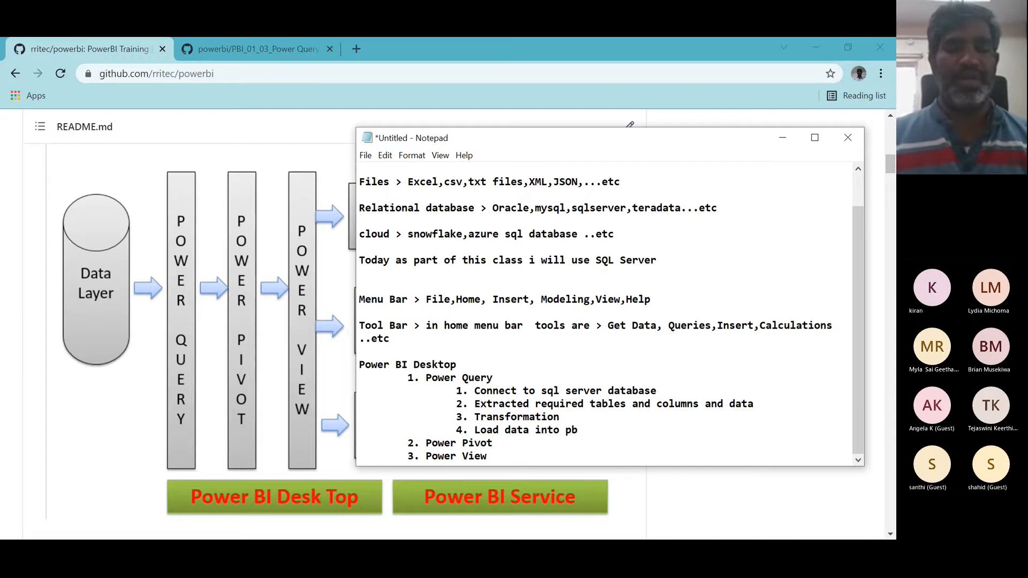
text(ix)
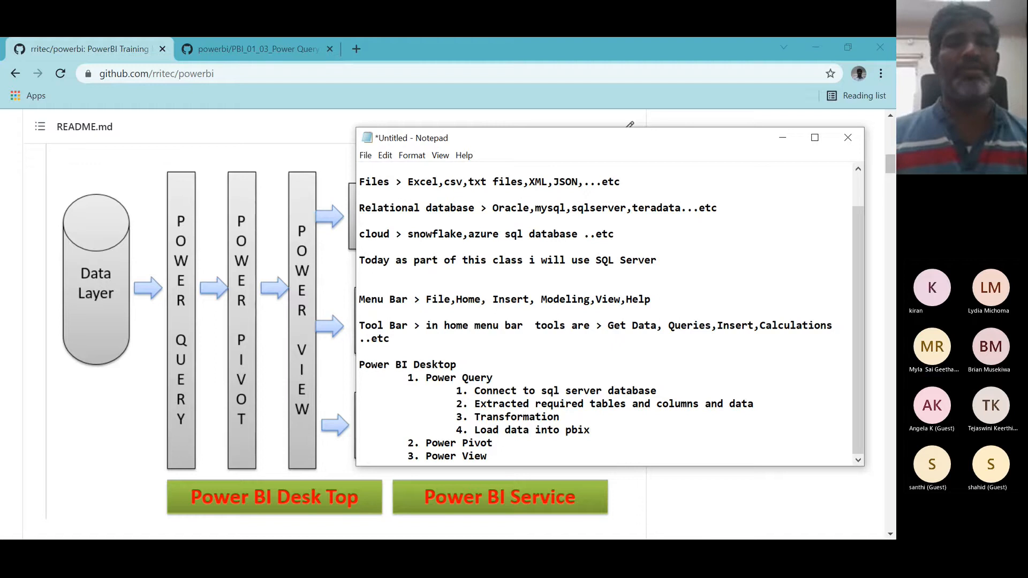
- Switch to Power BI Desktop and open the Save As dialog in the Desktop folder
key(alt+Tab)
key(alt+Tab)
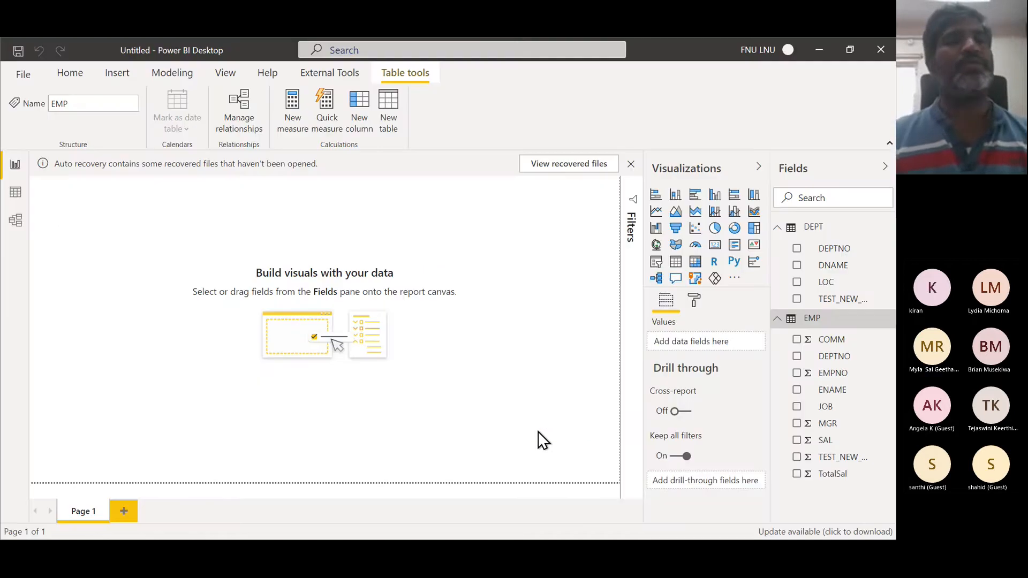
click(21, 55)
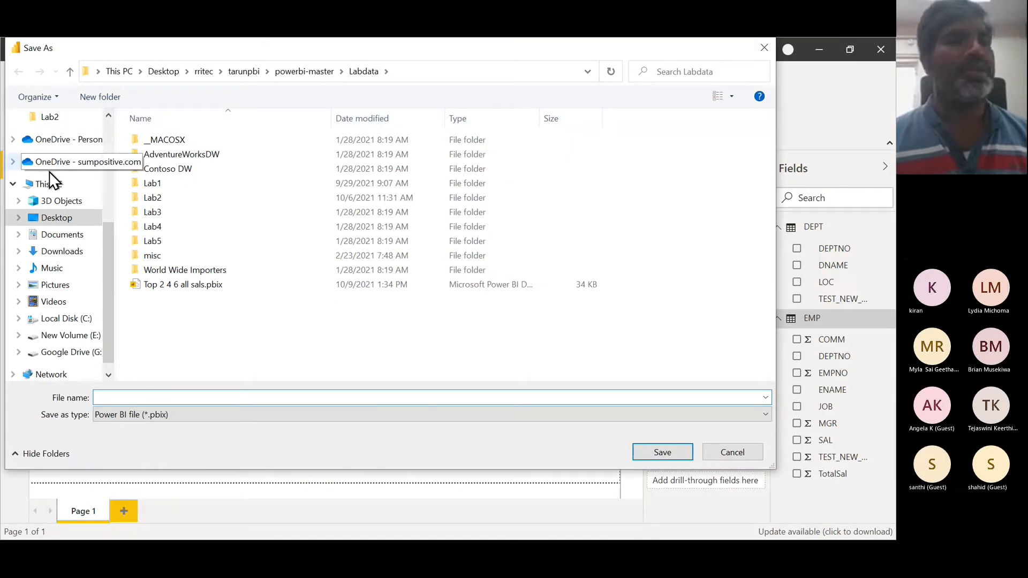
click(59, 218)
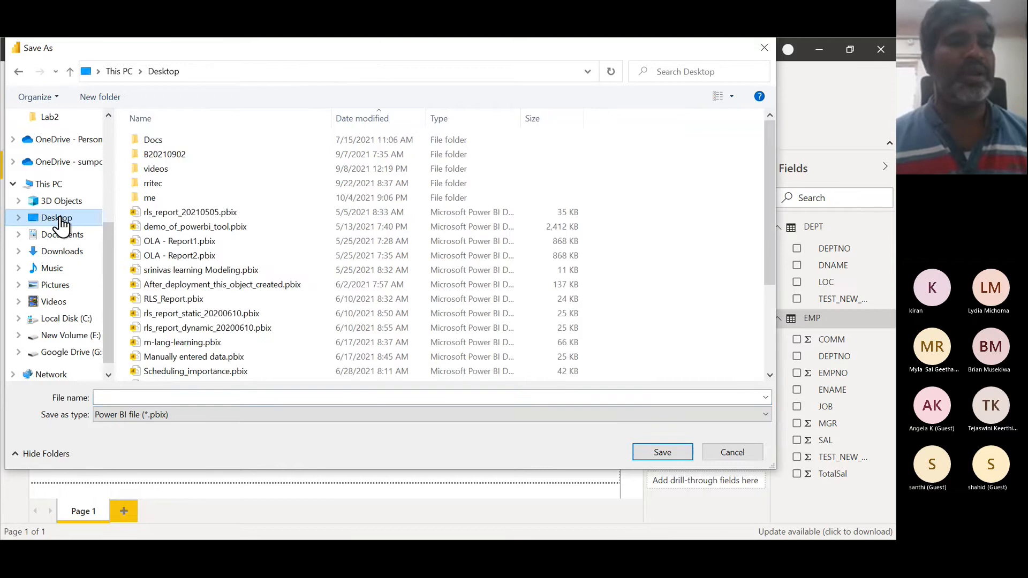
click(143, 397)
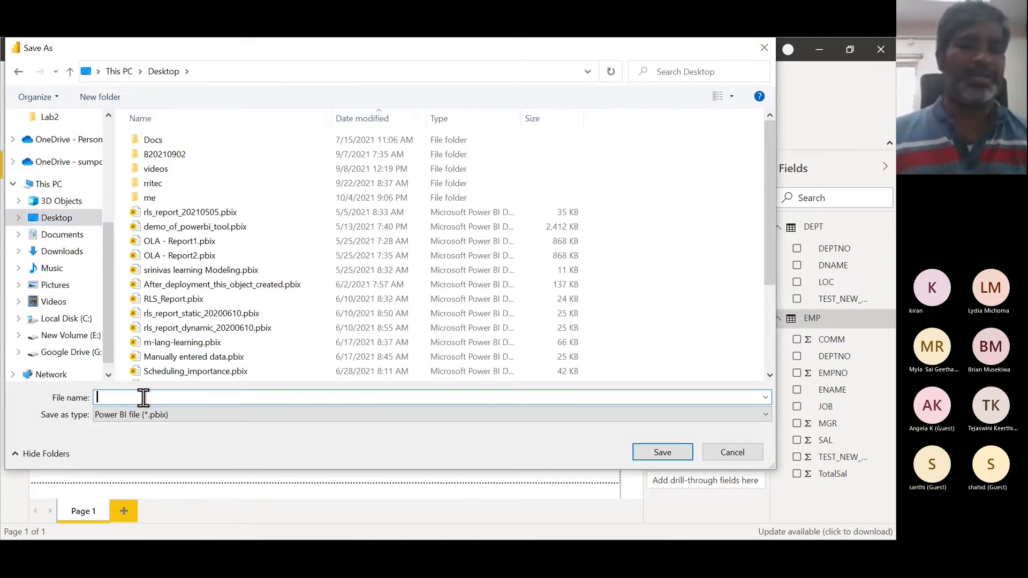
text(demo)
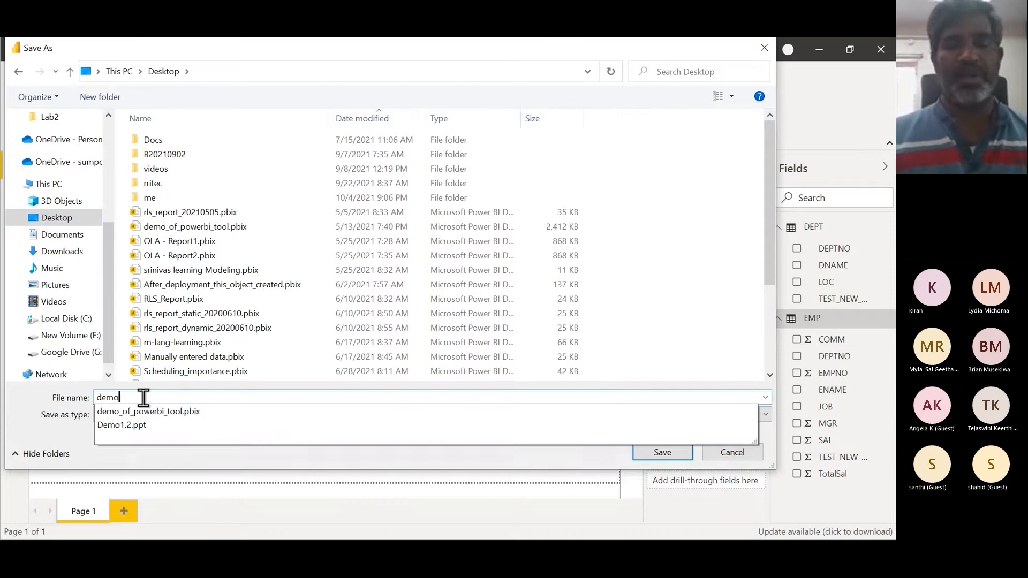
key(BackSpace)
key(BackSpace)
key(BackSpace)
key(BackSpace)
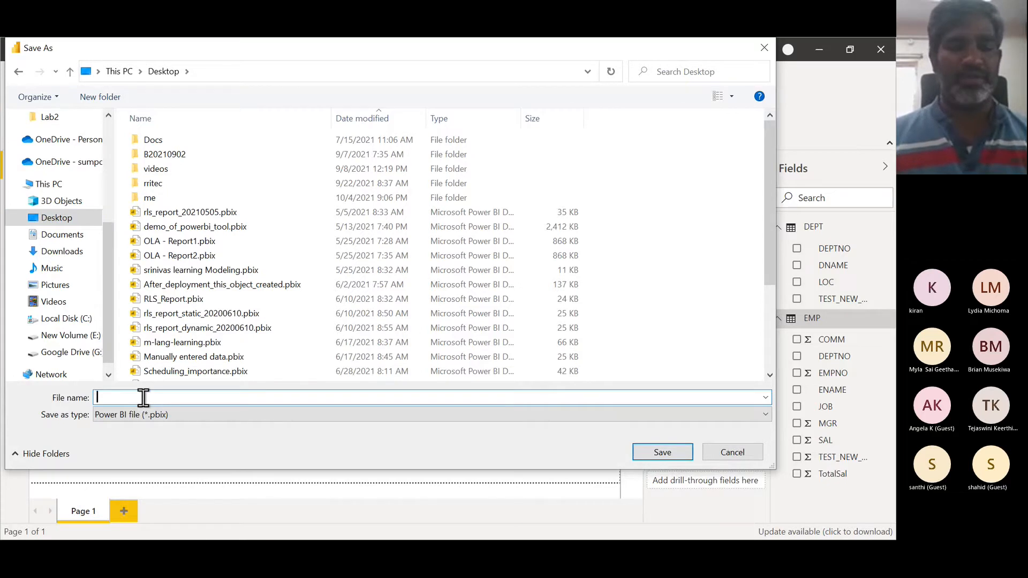
- Save the report on the Desktop under the file name first_class
text(first_)
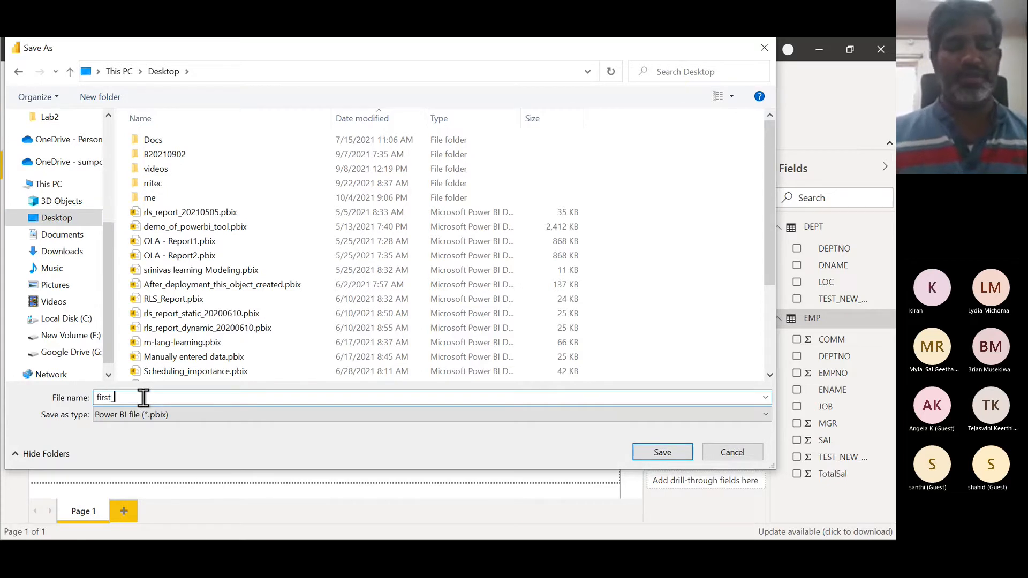
text(class)
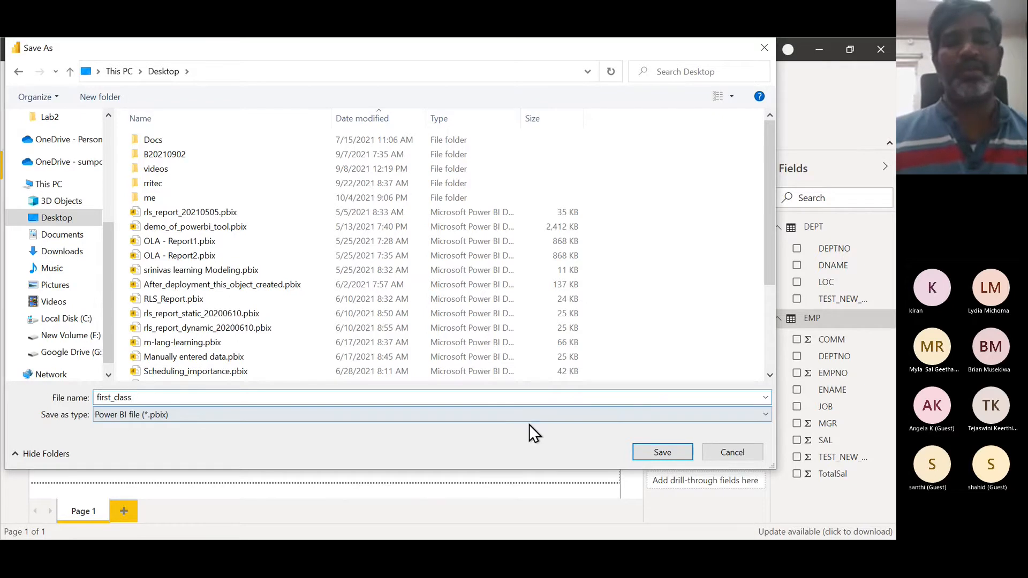
click(650, 451)
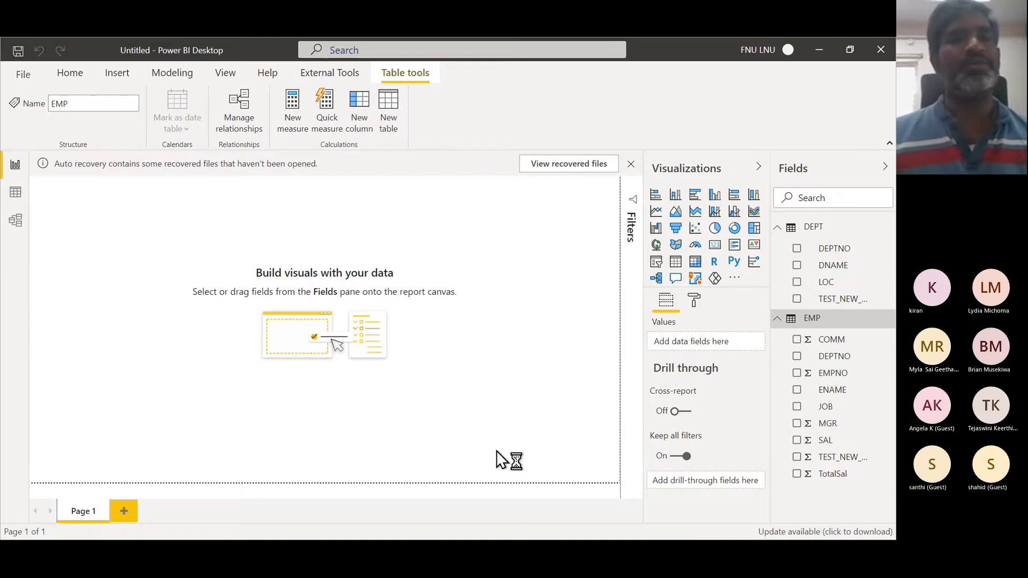
- Open File Explorer on the Desktop folder and locate the saved first_class.pbix file, widening the columns to inspect its details
key(super+e)
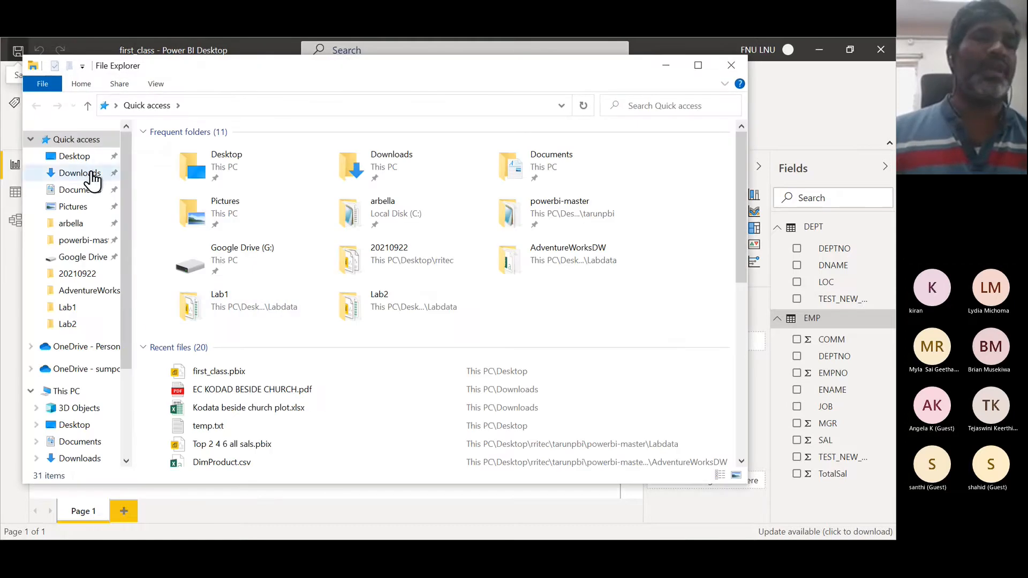
click(82, 161)
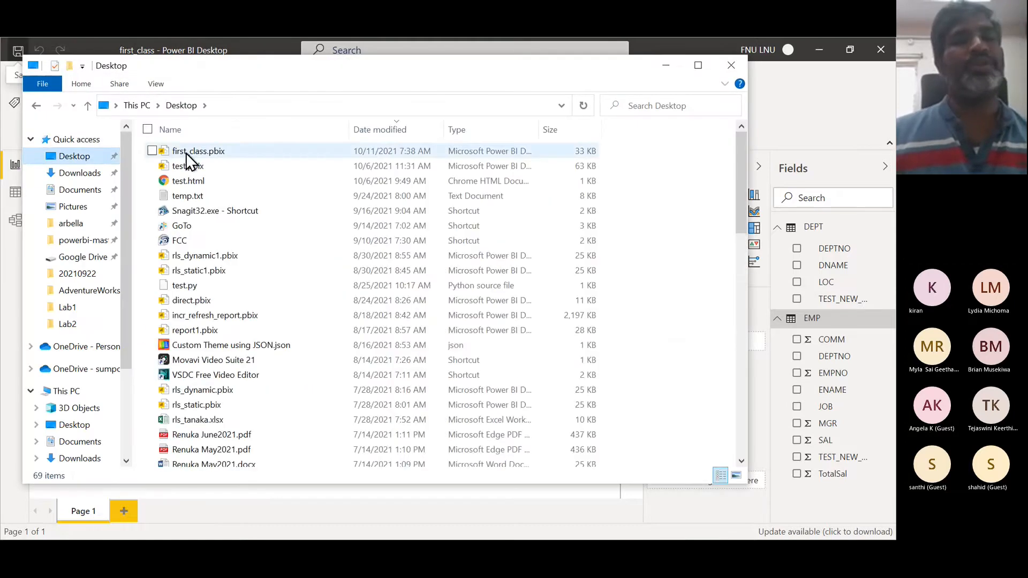
click(185, 153)
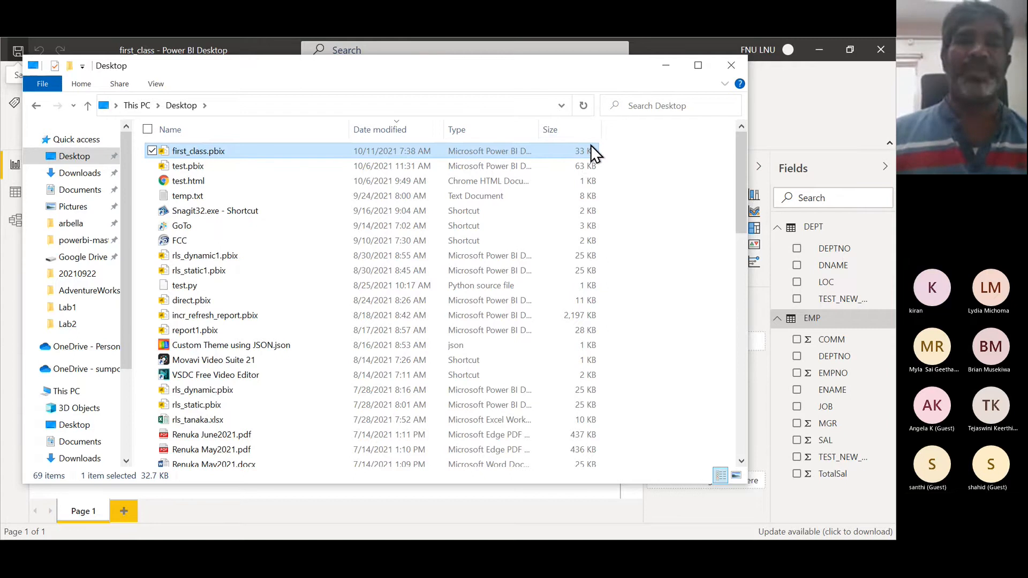
drag(540, 129, 641, 128)
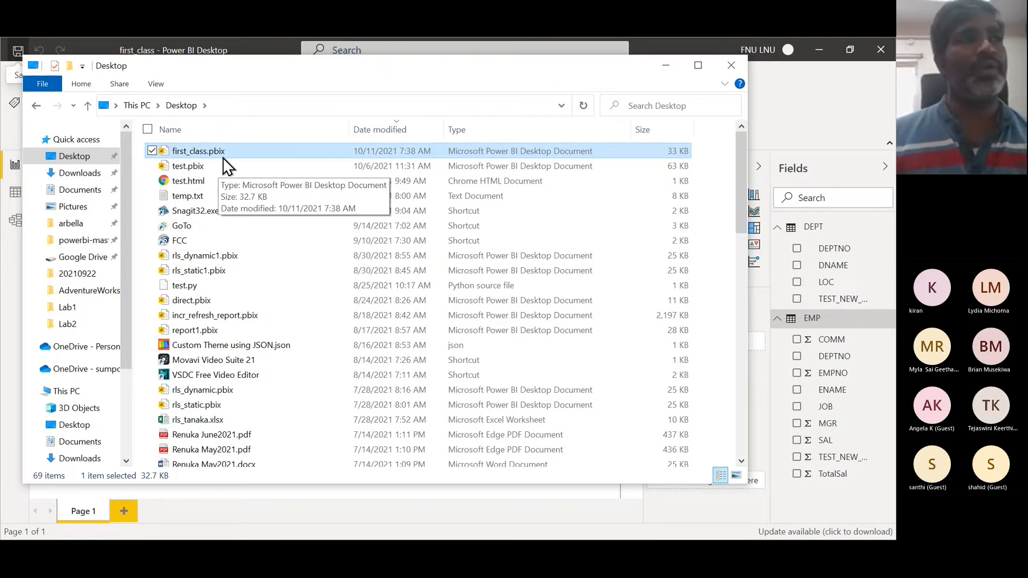
- Switch across open windows to the browser showing the Power BI architecture diagram on the rritec GitHub page
key(alt+Tab)
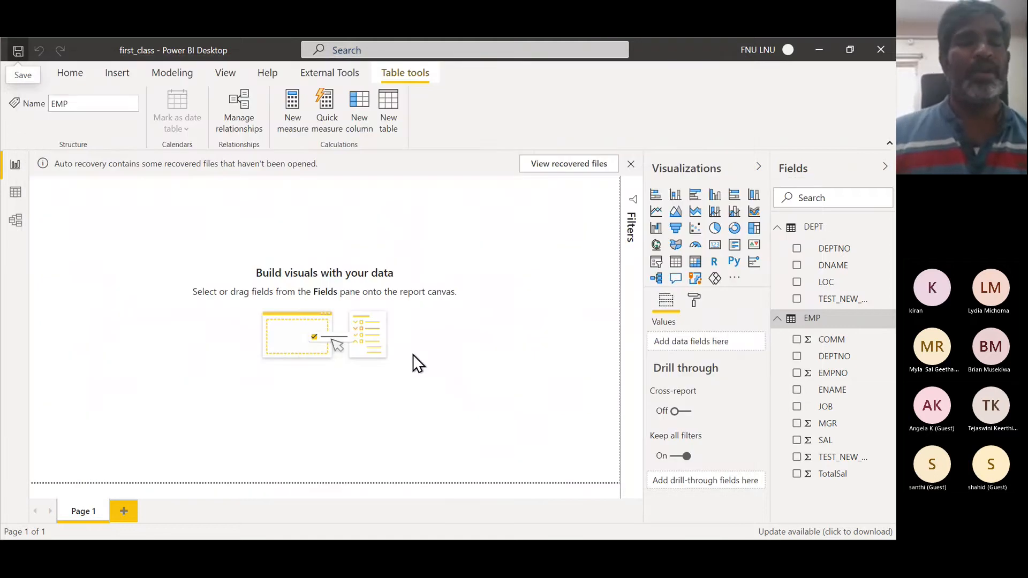
key(alt+Tab)
key(alt+Tab)
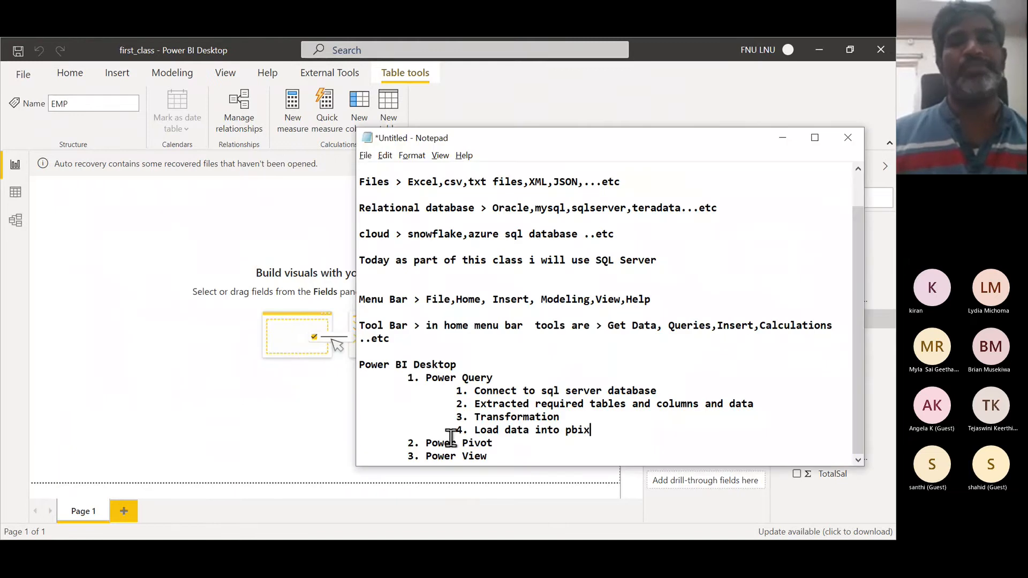
key(alt+Tab)
key(alt+Tab)
key(alt+Tab)
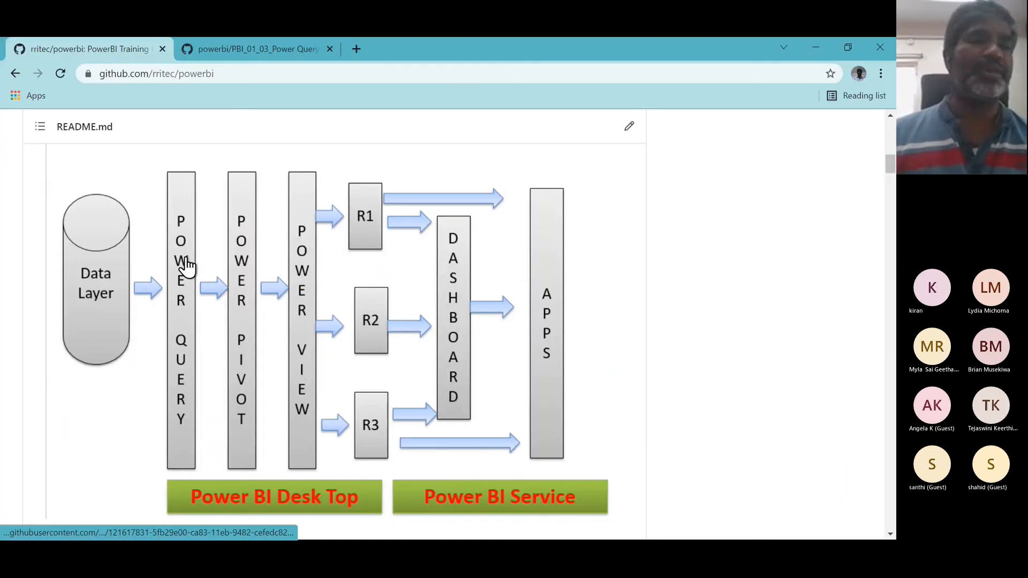
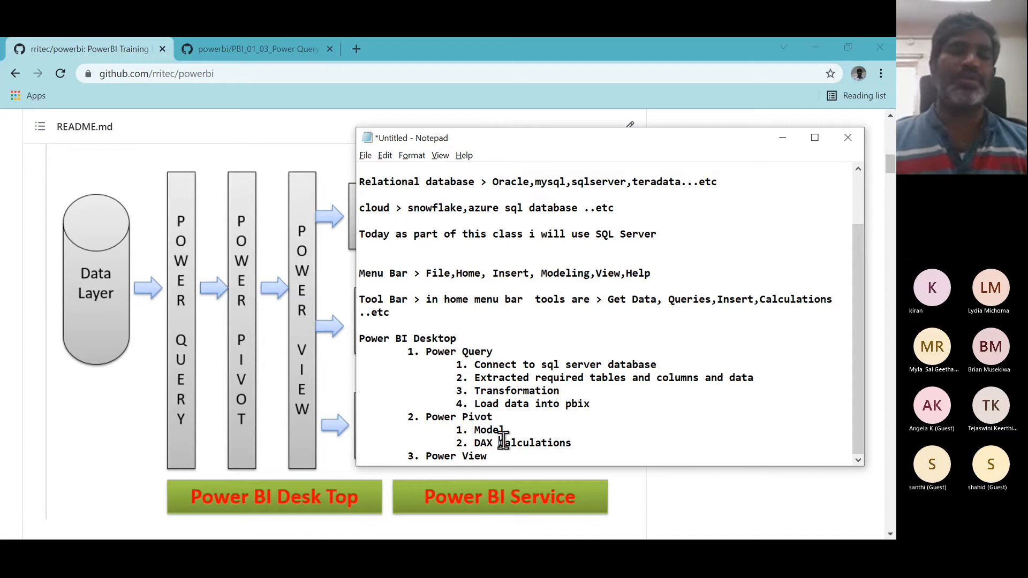
- Switch back to Power BI Desktop, open Model view and collapse the Properties and Fields panes
key(alt+Tab)
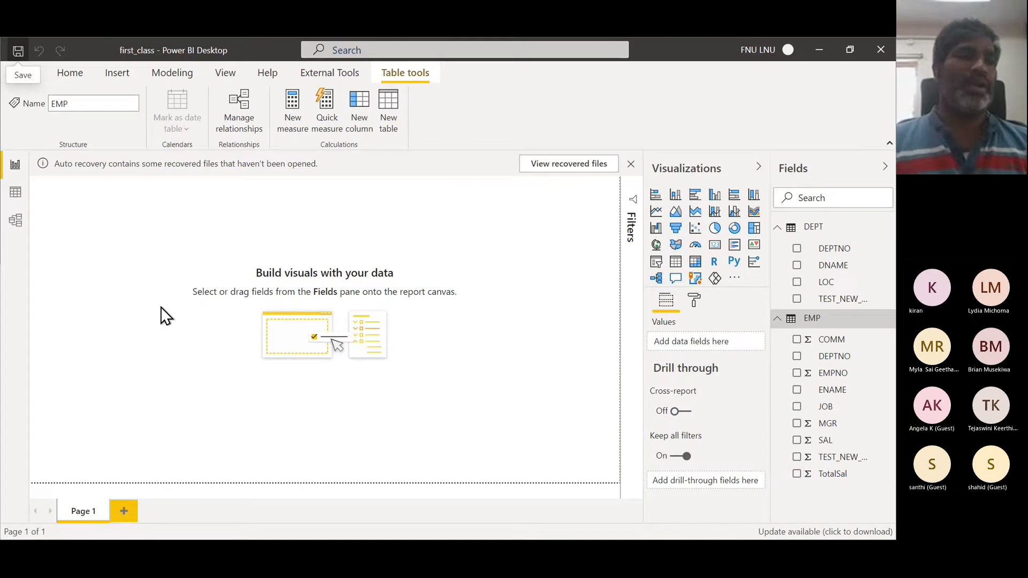
click(15, 230)
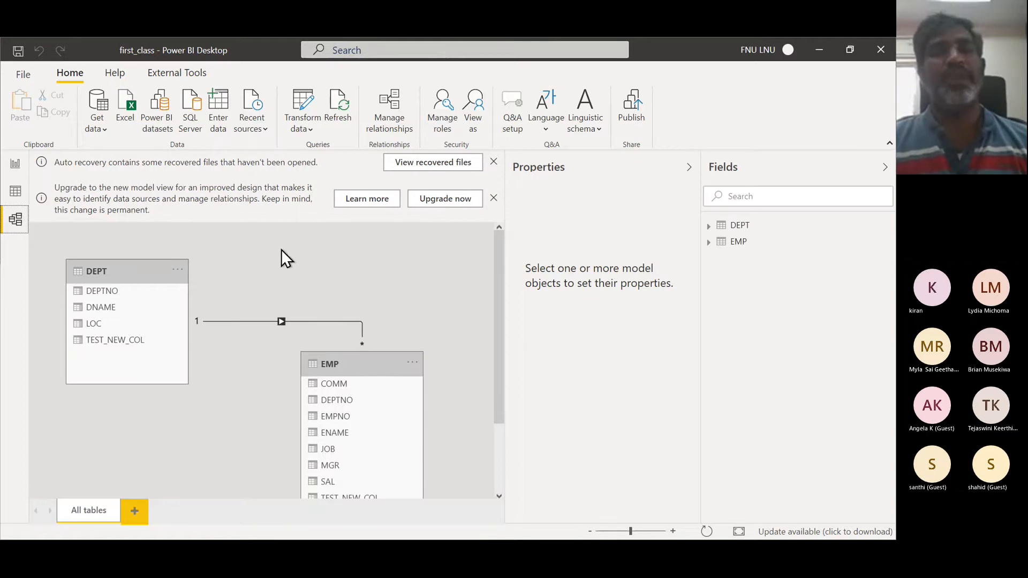
click(884, 168)
click(860, 168)
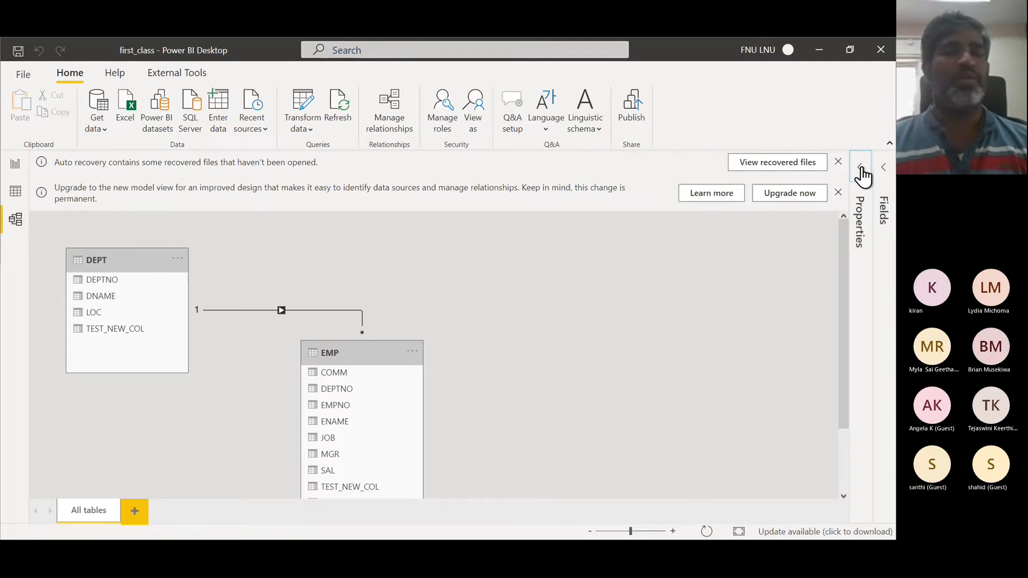
- Reposition the EMP and DEPT tables in the model diagram and open the DEPT–EMP relationship settings without changing them
drag(390, 354, 617, 247)
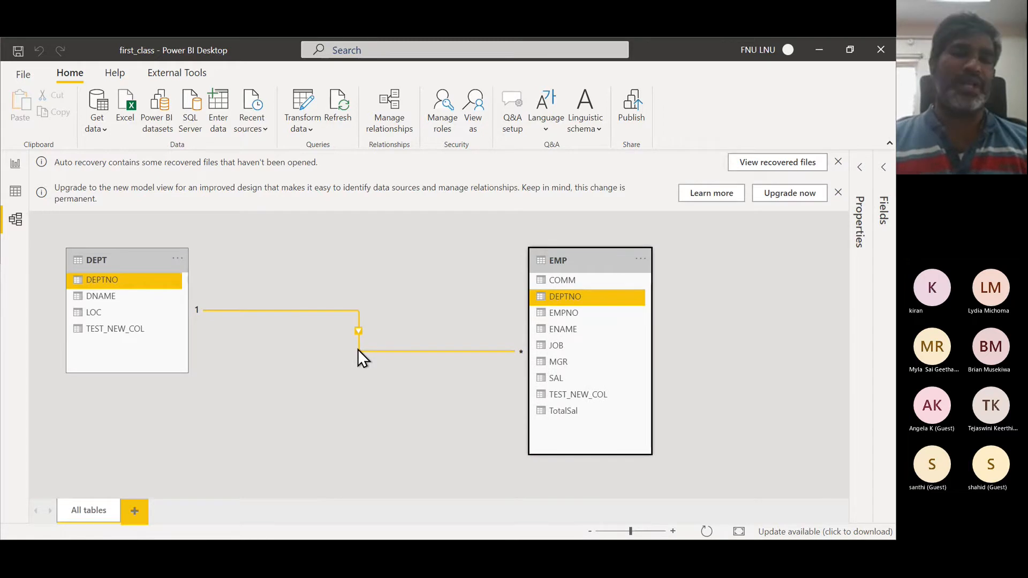
double_click(358, 350)
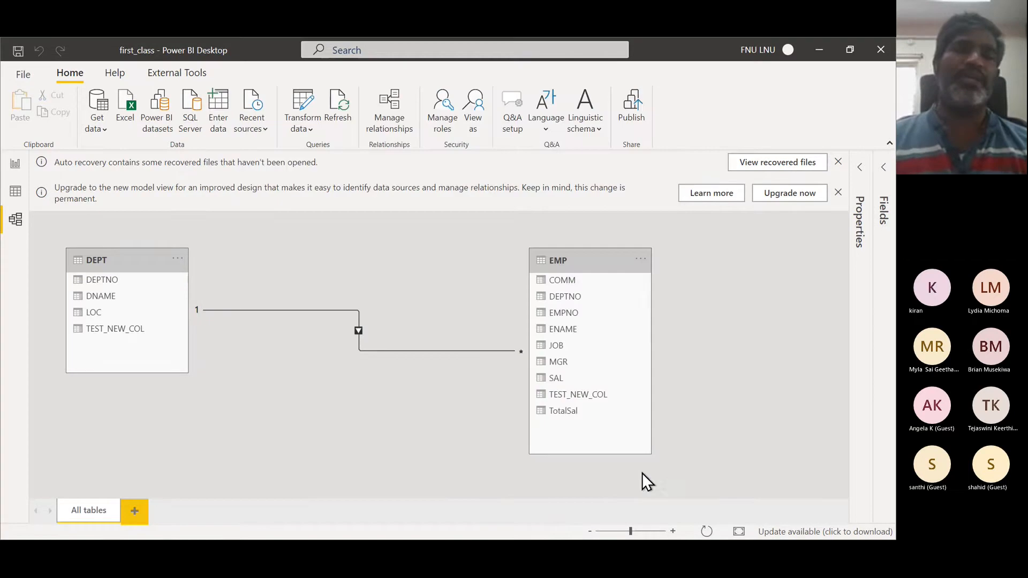
click(647, 471)
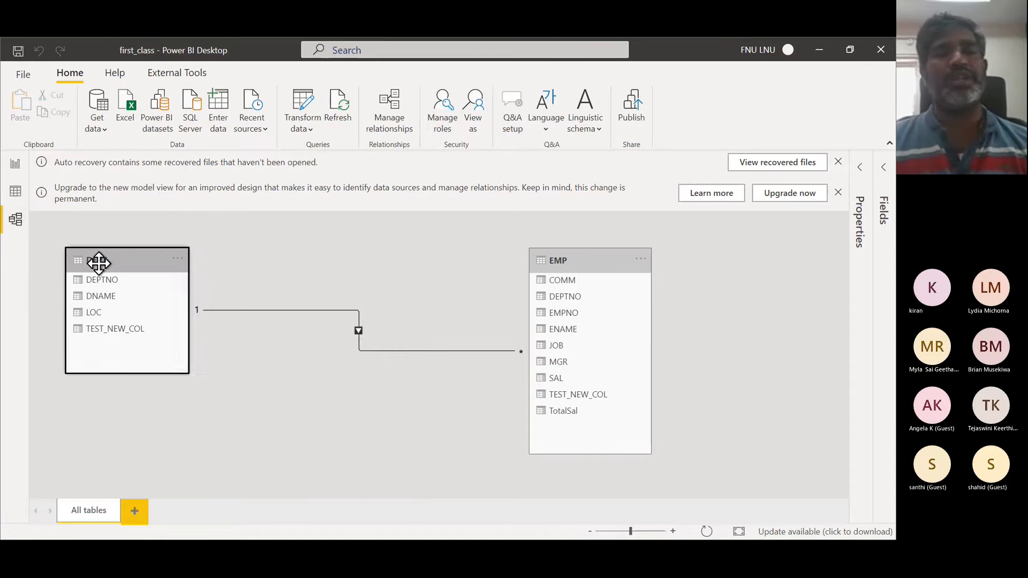
drag(98, 264, 223, 301)
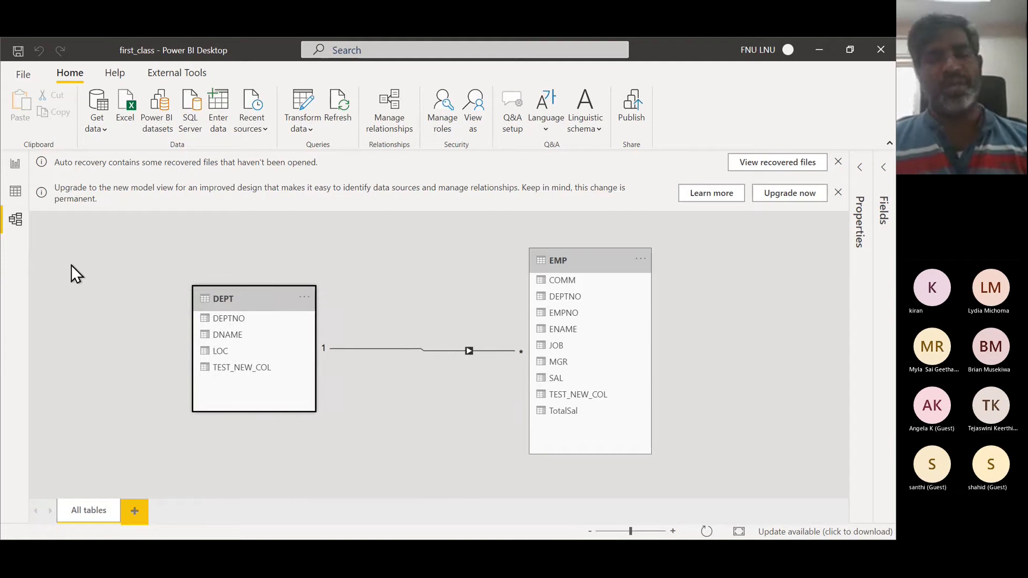
- Switch to the Notepad notes and add a sub-item "1. Star Models" under Model in Power Pivot
key(alt+Tab)
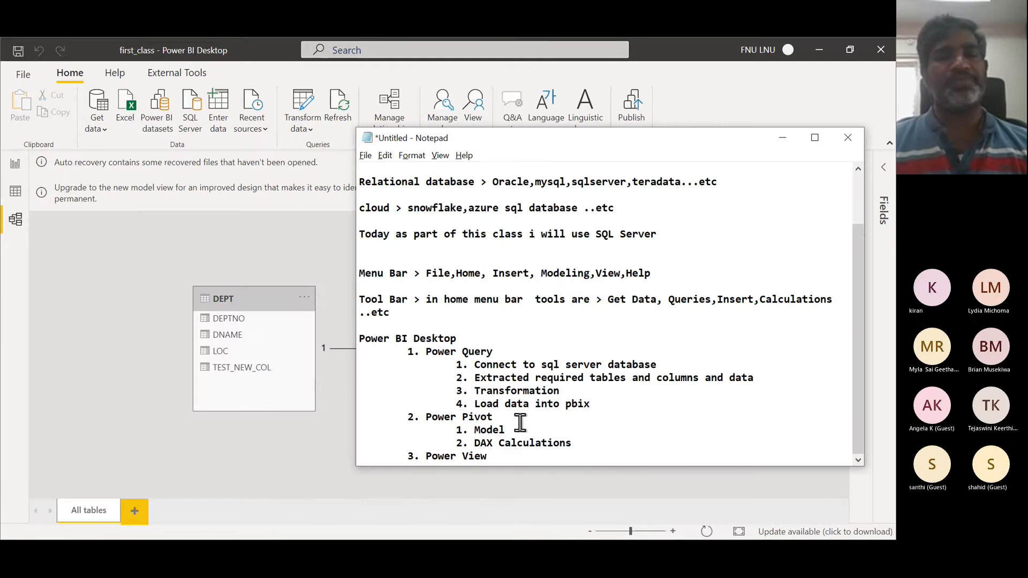
click(512, 428)
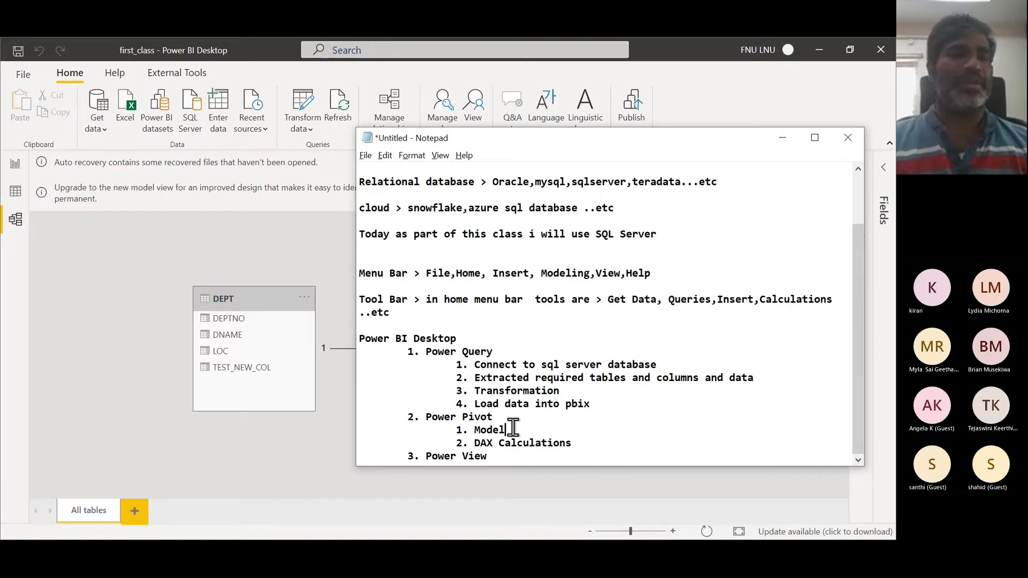
key(Return)
key(Tab)
key(Tab)
key(Tab)
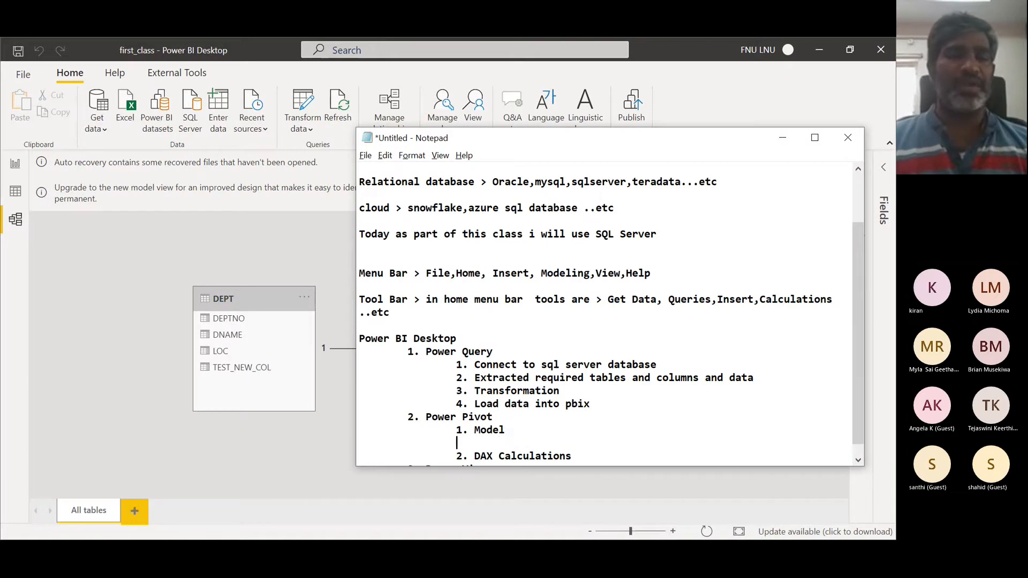
text(1. )
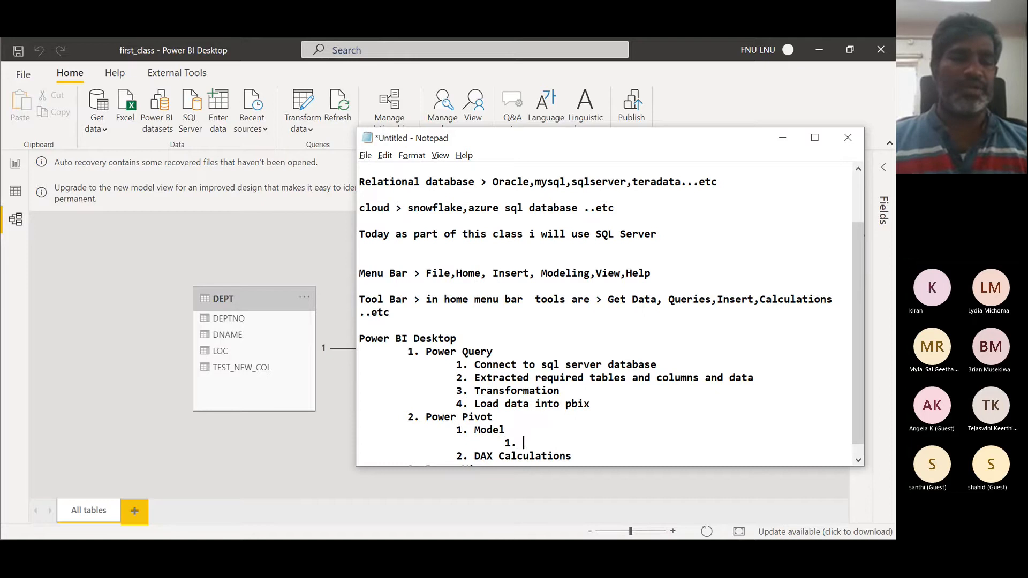
text(Star )
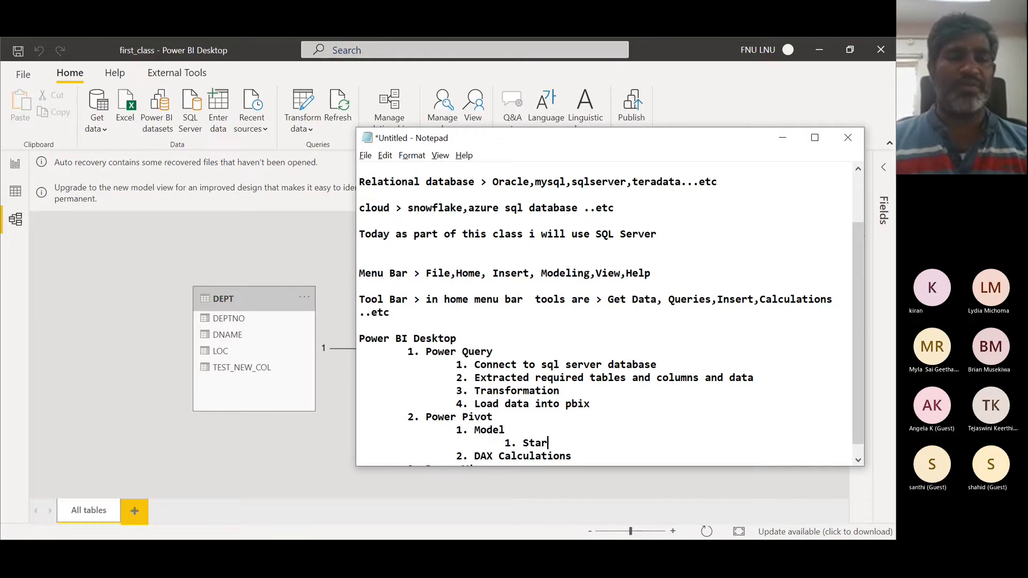
text(Models)
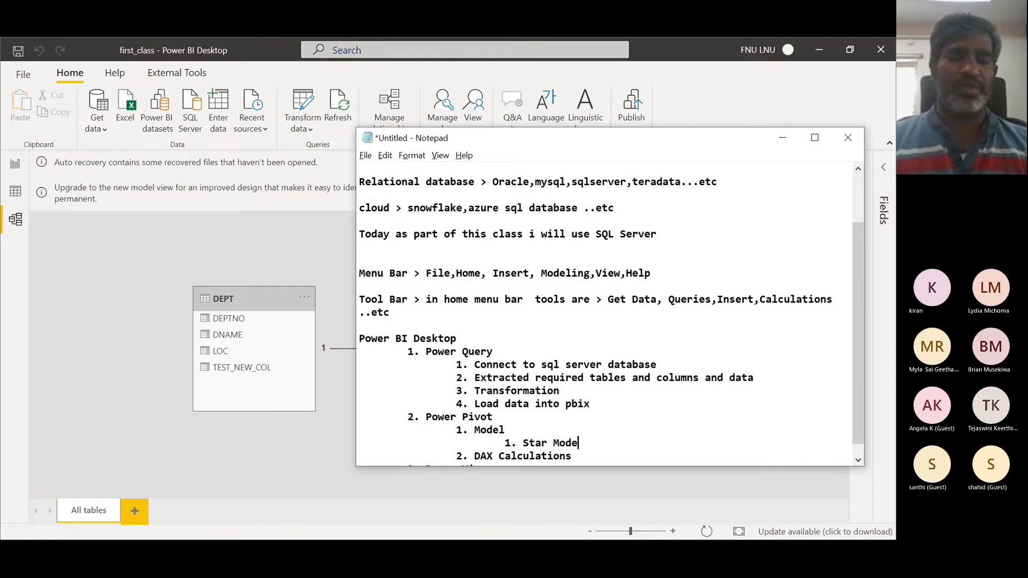
- Add a second sub-item "2. Snow Flake Models" under Model
key(Return)
key(Tab)
key(Tab)
key(Tab)
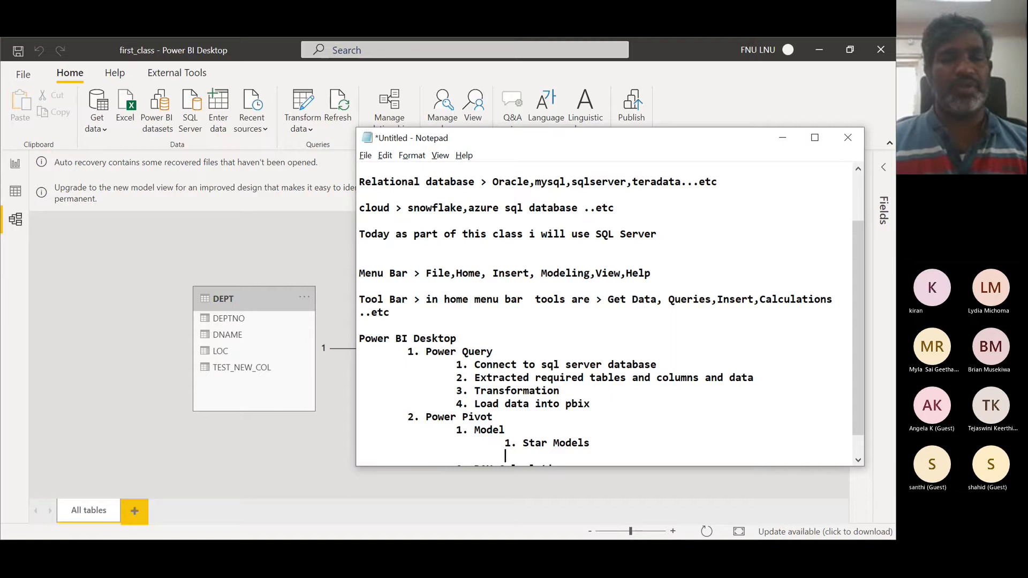
text(2. Sn)
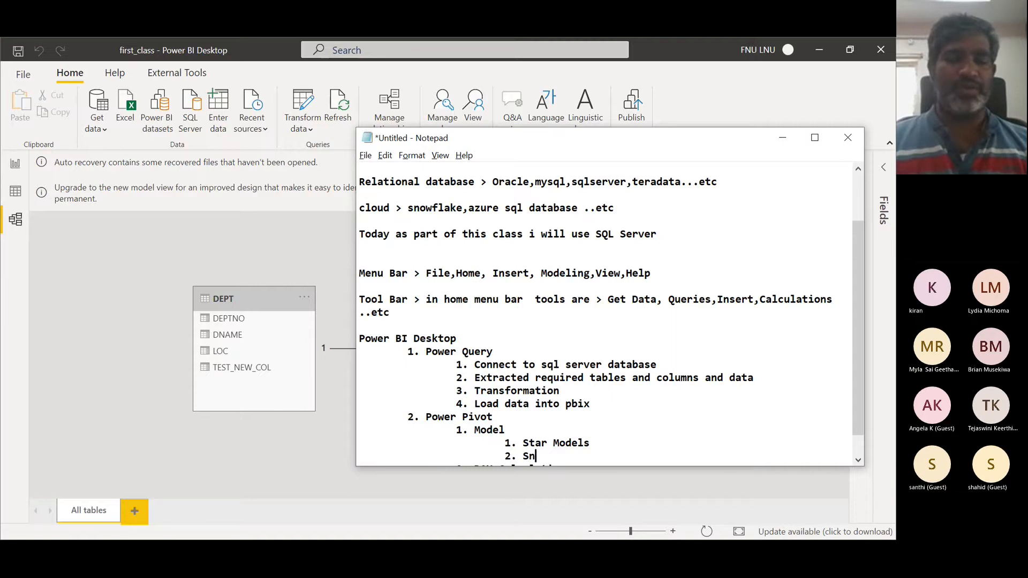
text(ow Flake )
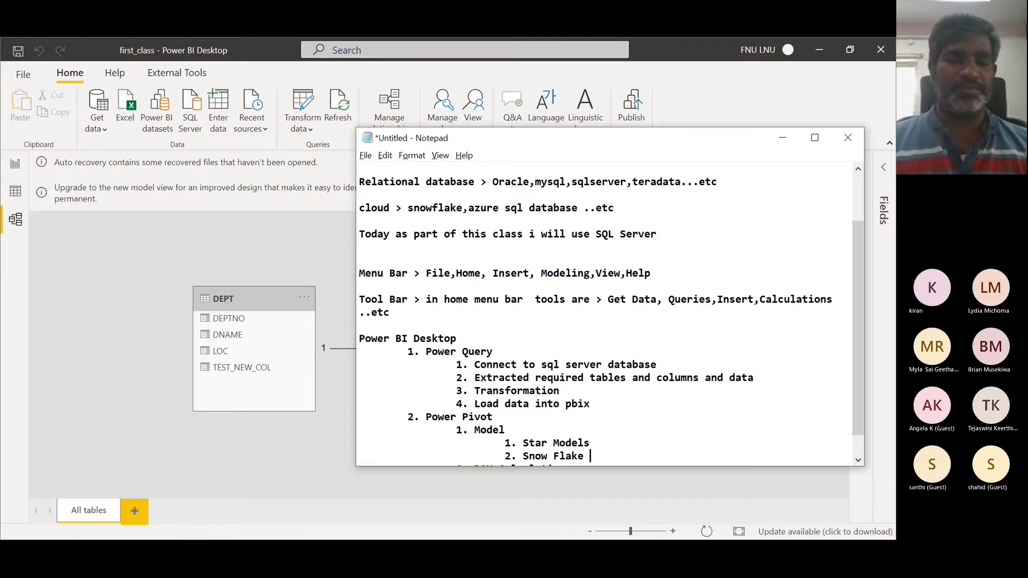
text(Models)
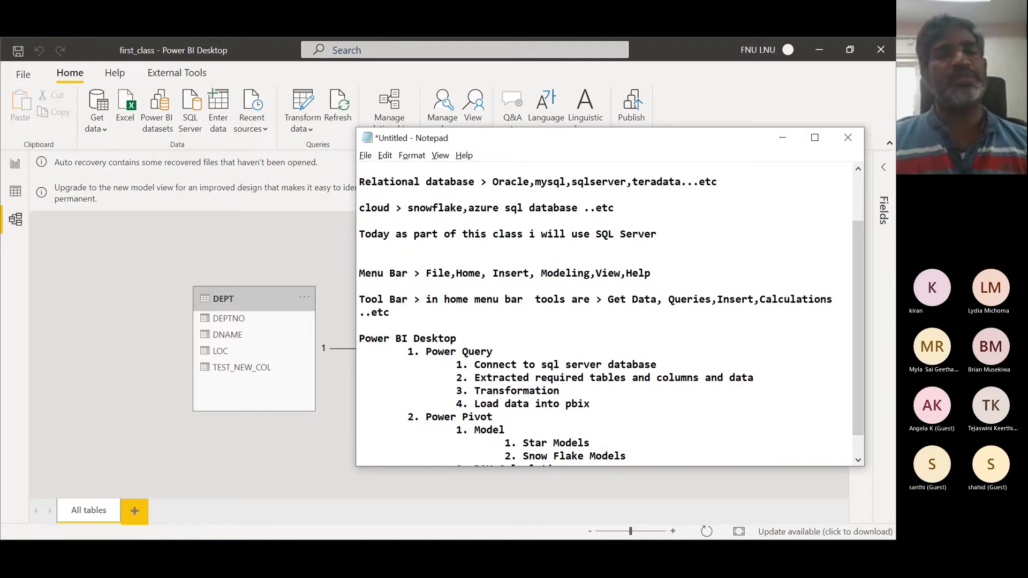
- Add a third sub-item "3. Mixed Models" under Model in the notes
key(Return)
key(Tab)
key(Tab)
key(Tab)
text(3)
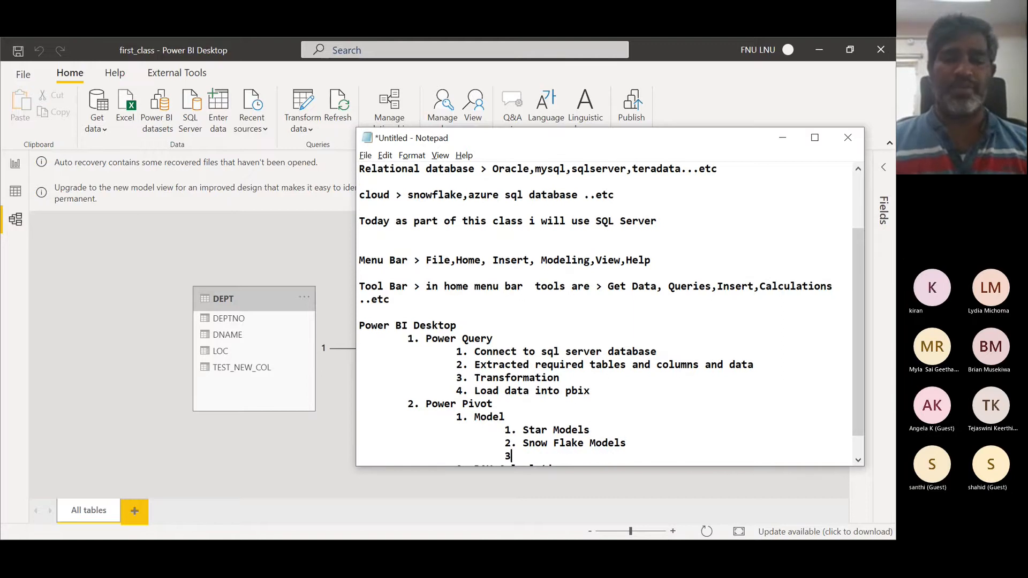
text(. Mixed)
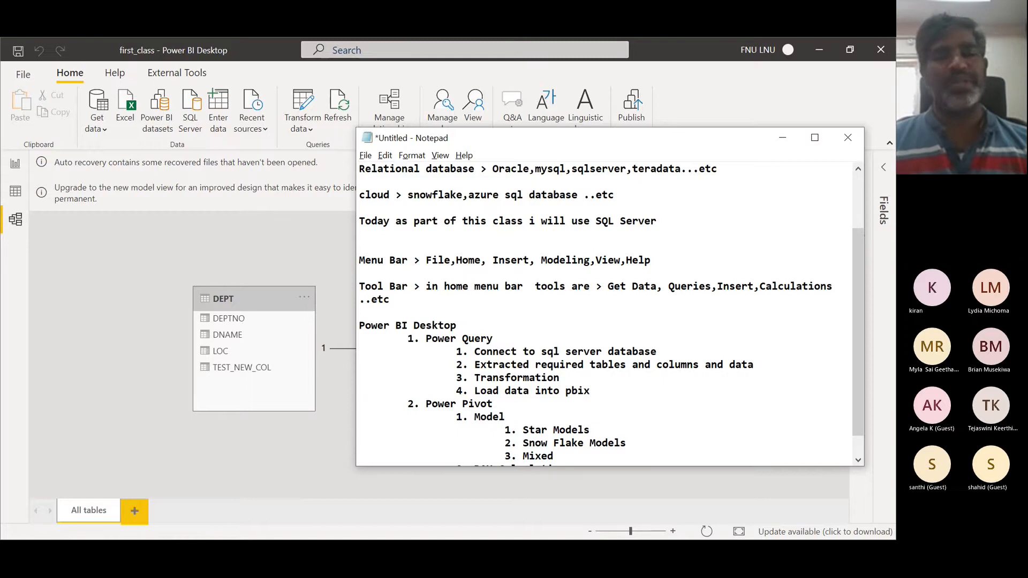
scroll(609, 313, down, 1)
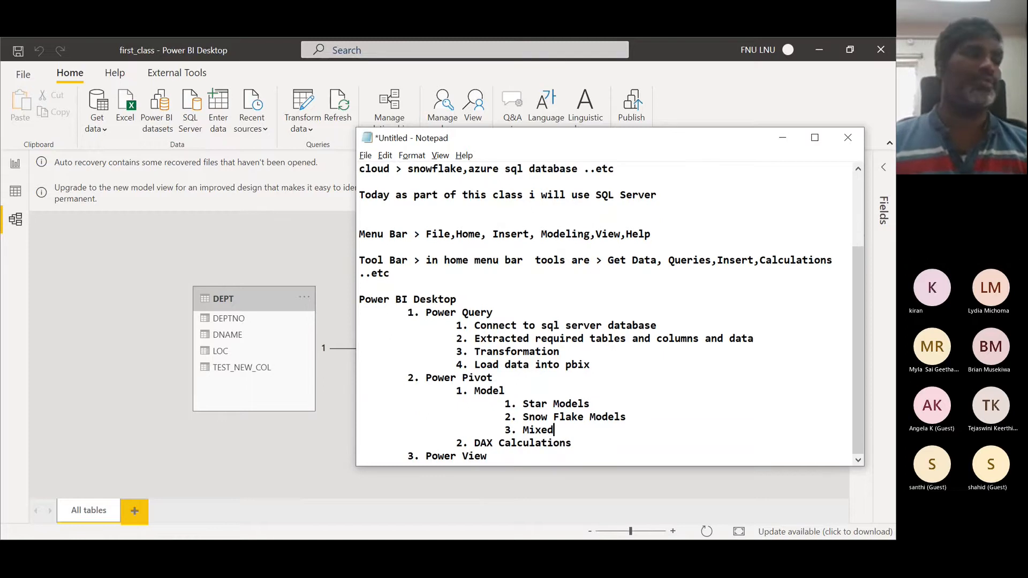
text(Models)
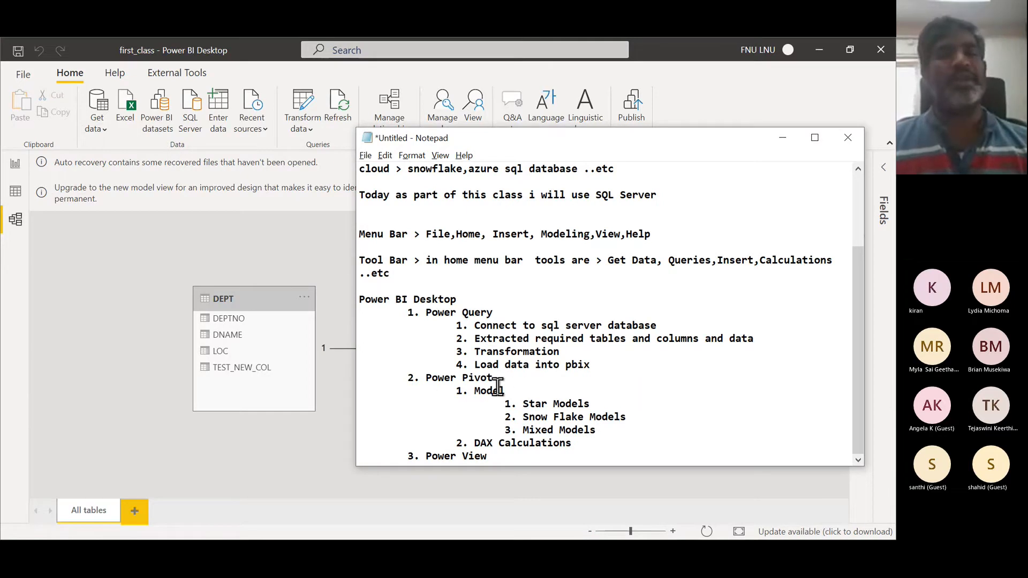
click(575, 441)
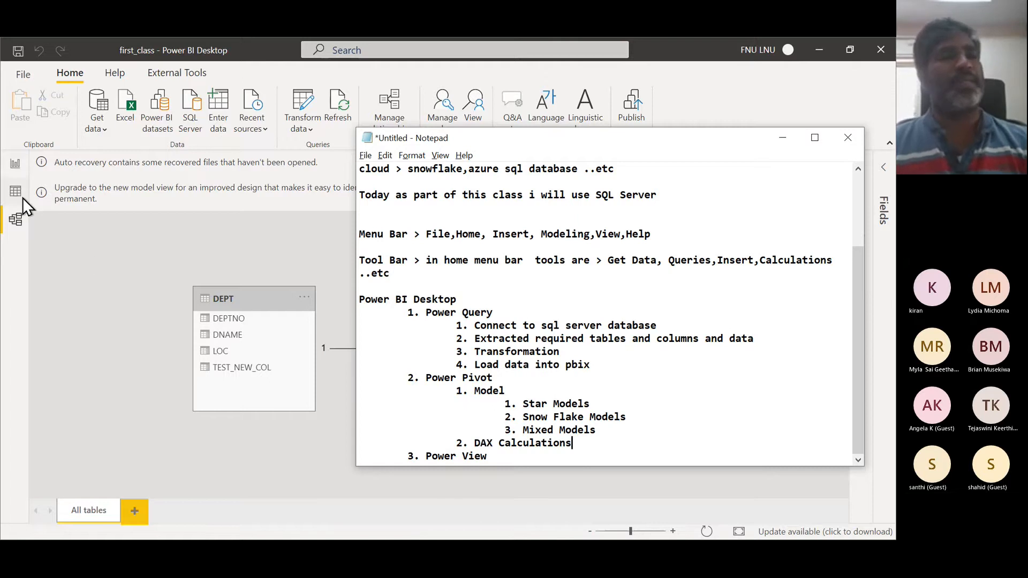
- Return to Power BI Desktop, open Data view and browse the DEPT and EMP tables
click(16, 256)
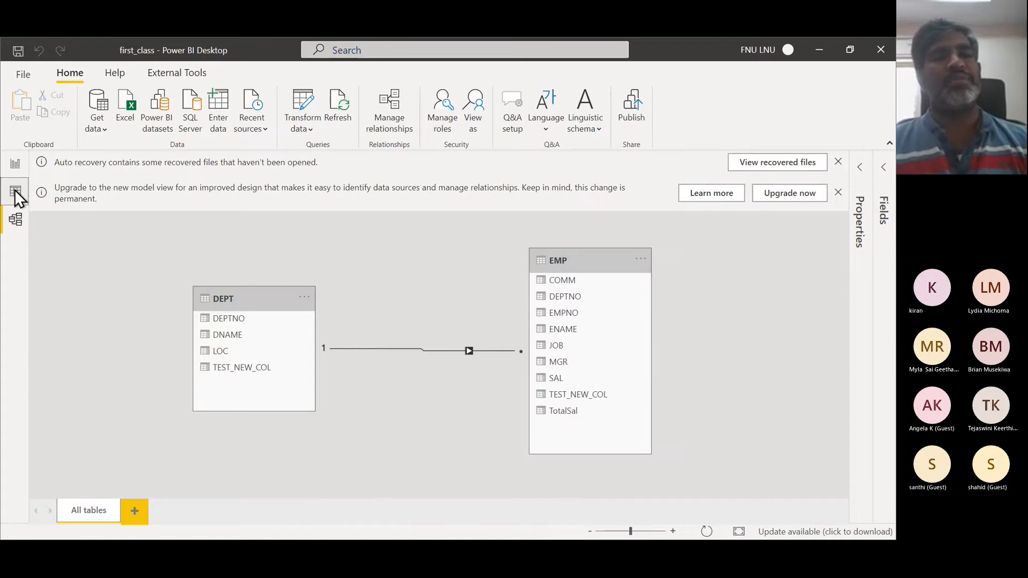
click(15, 192)
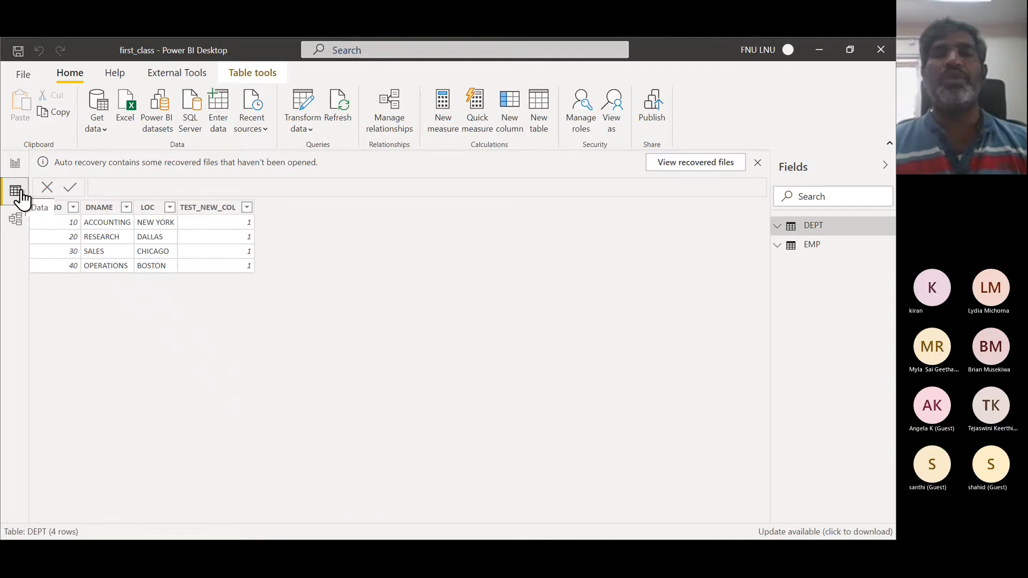
click(812, 248)
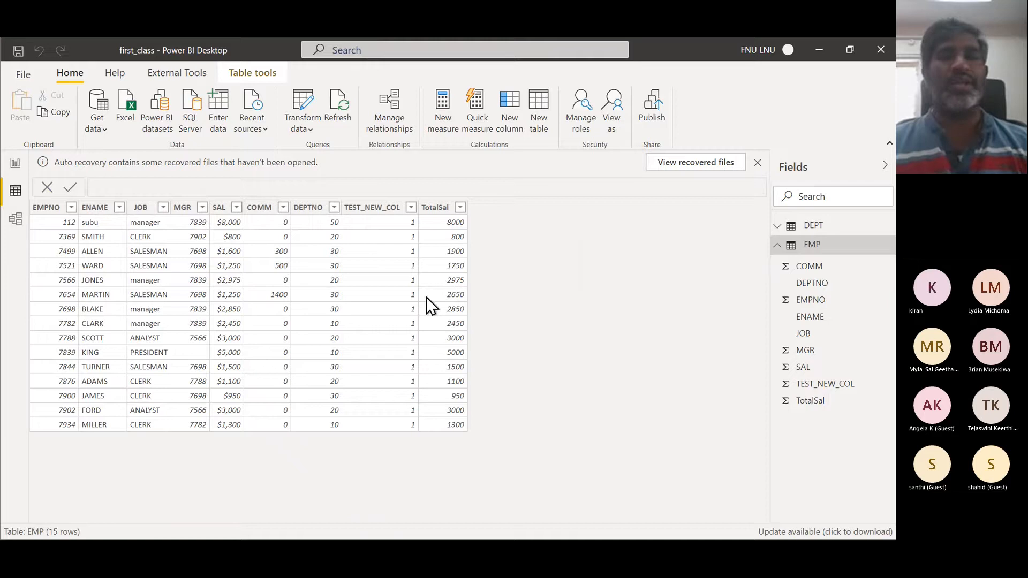
click(813, 227)
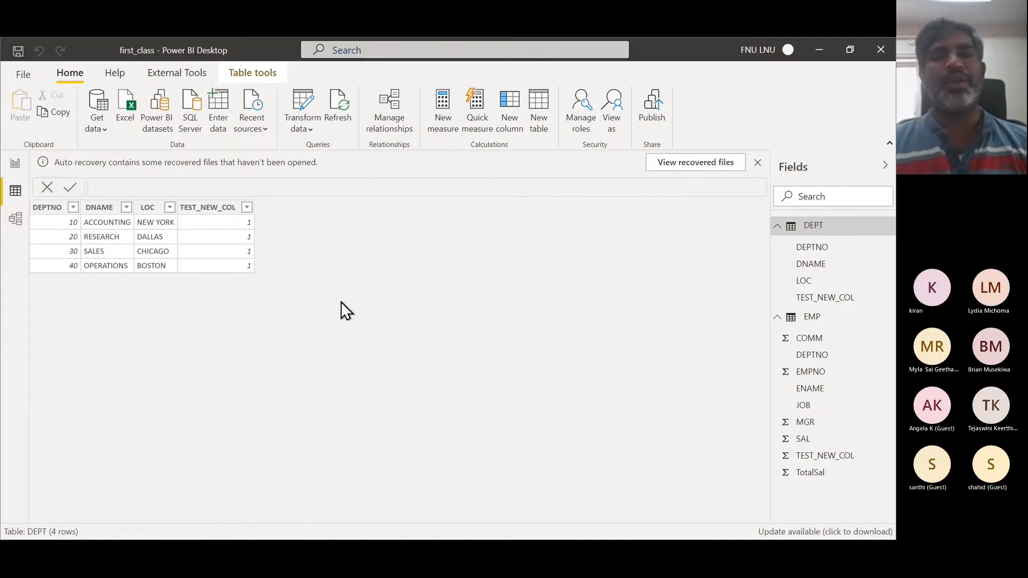
click(813, 318)
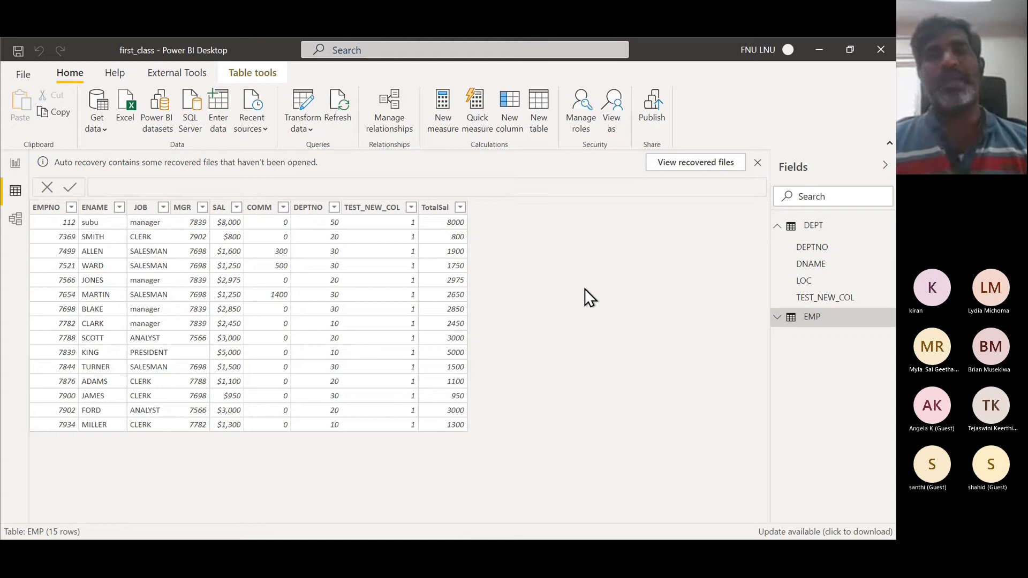
- Start a new measure on EMP and write Grand Total of salaries = sum(EMP[TotalSal])
click(449, 122)
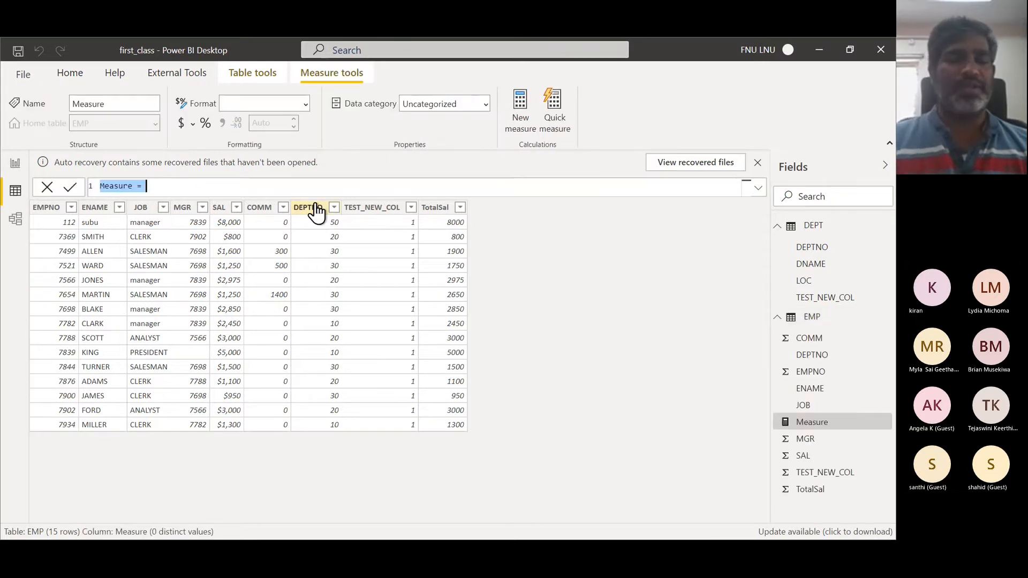
text(Gra)
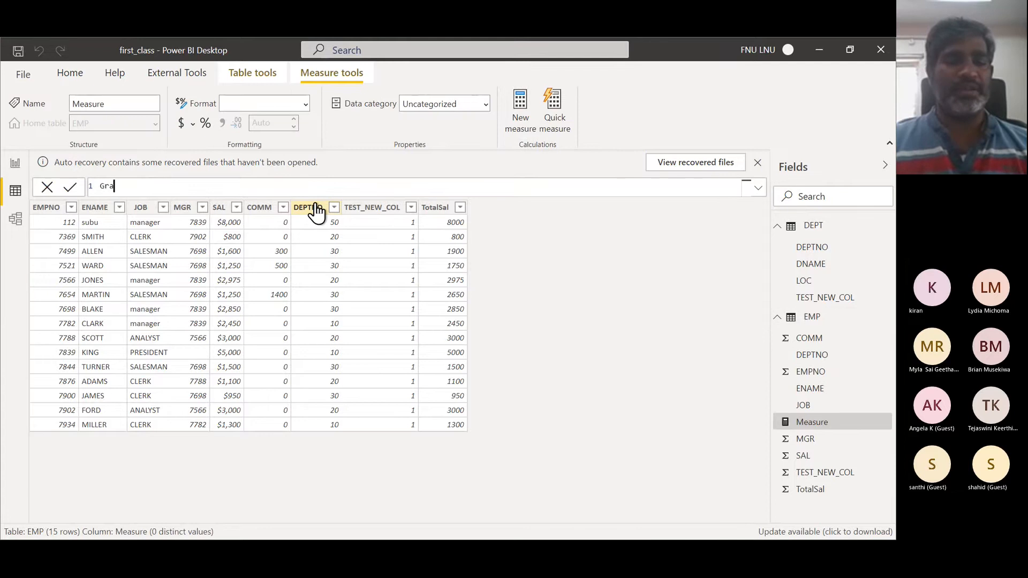
text(nd Tot)
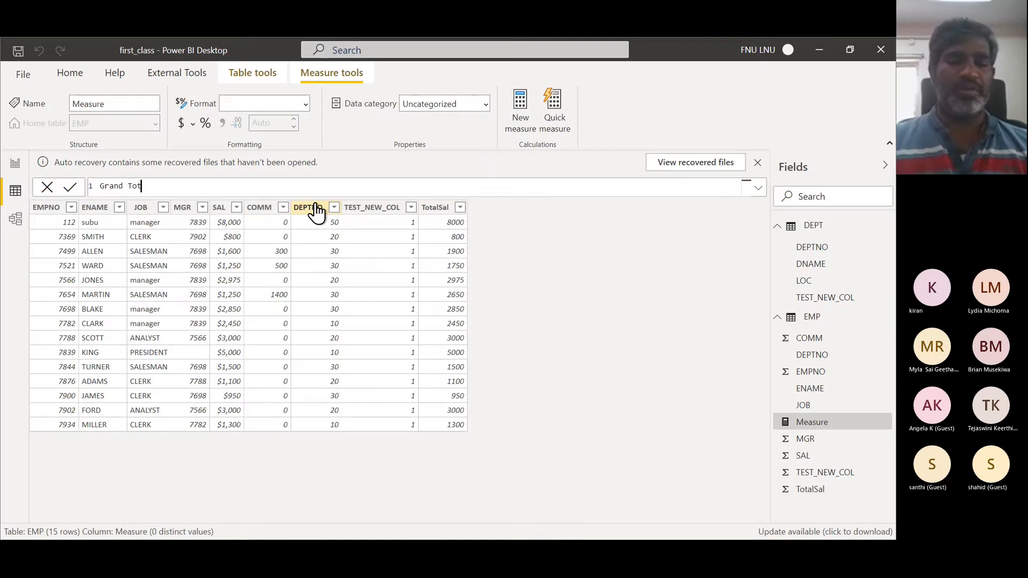
text(al o)
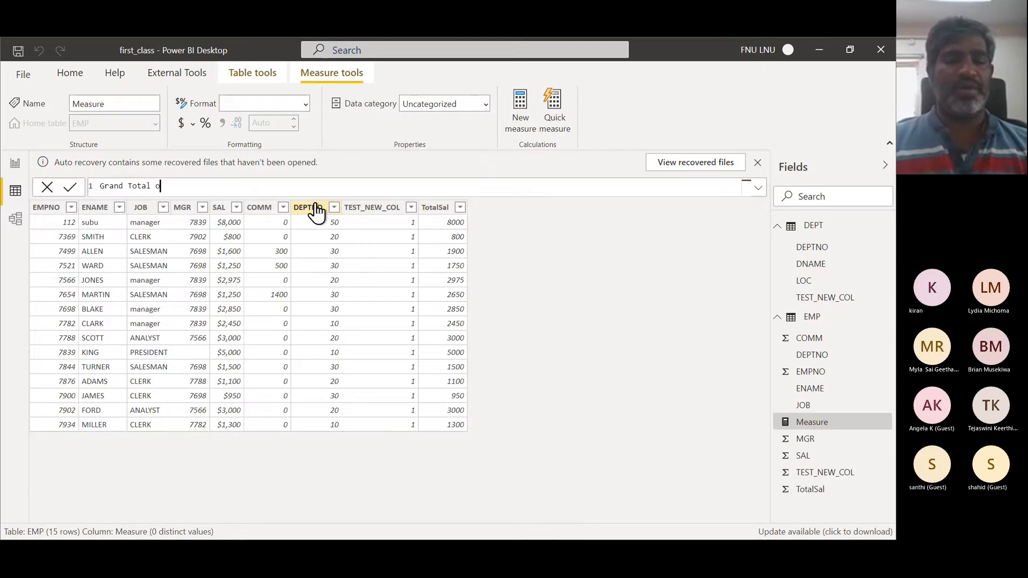
text(f salaries)
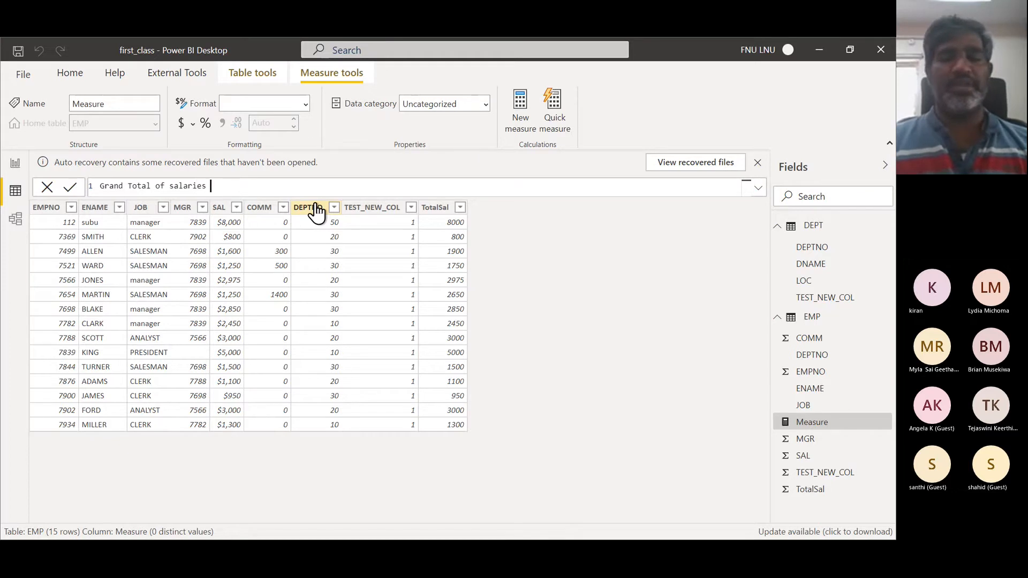
text( = sum)
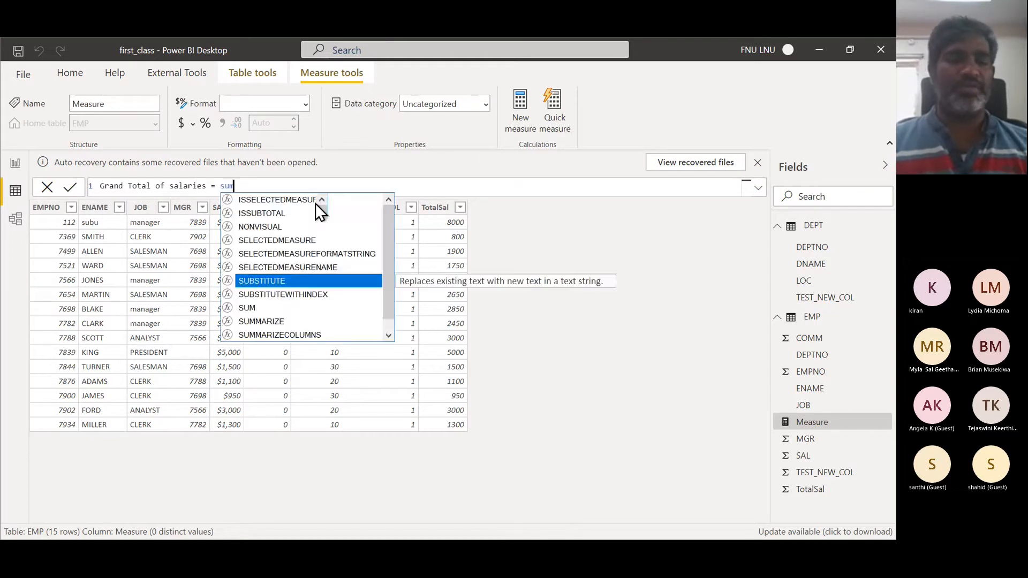
text((T)
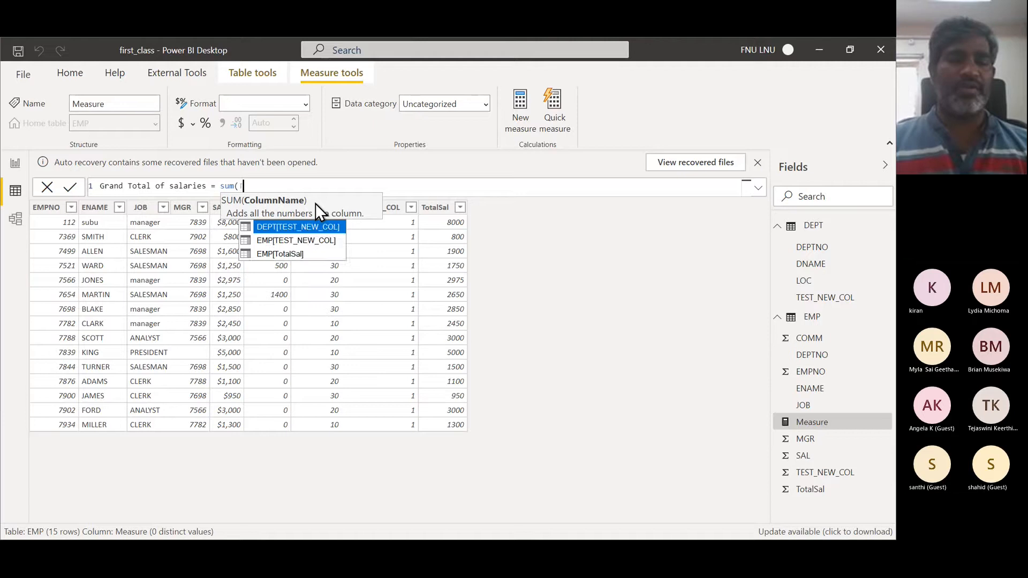
text(ot)
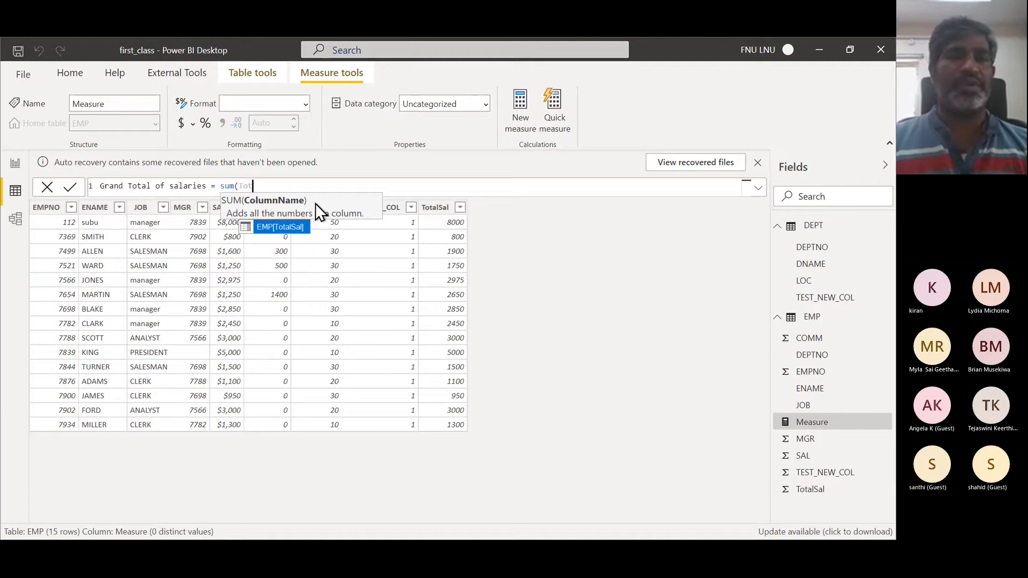
key(Tab)
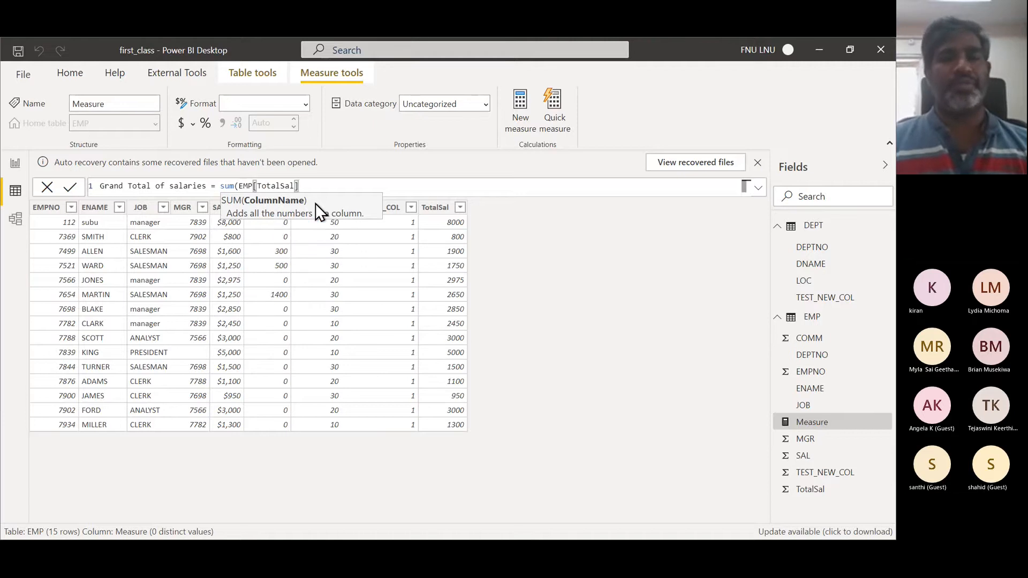
text())
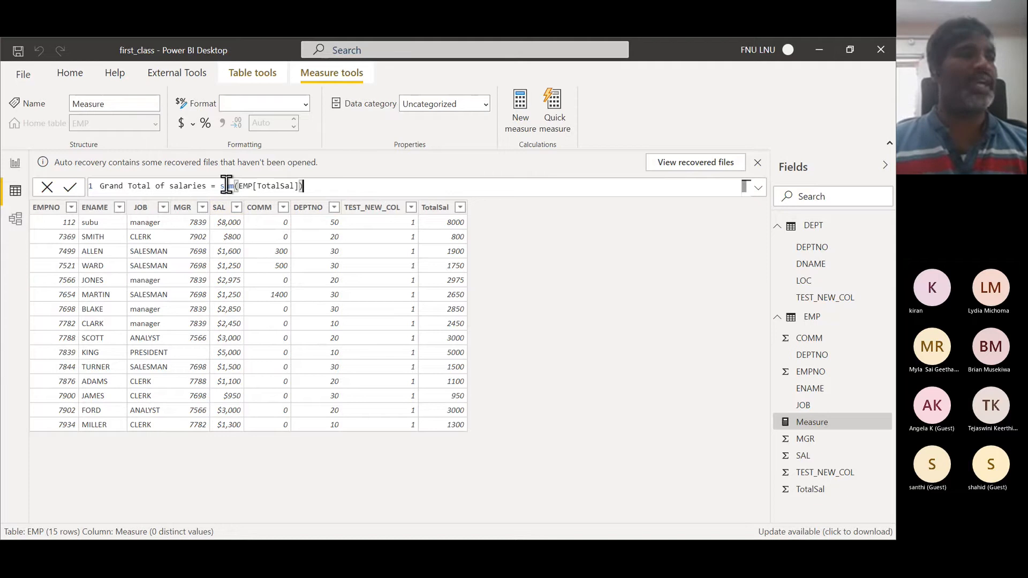
key(alt+Tab)
key(alt+Tab)
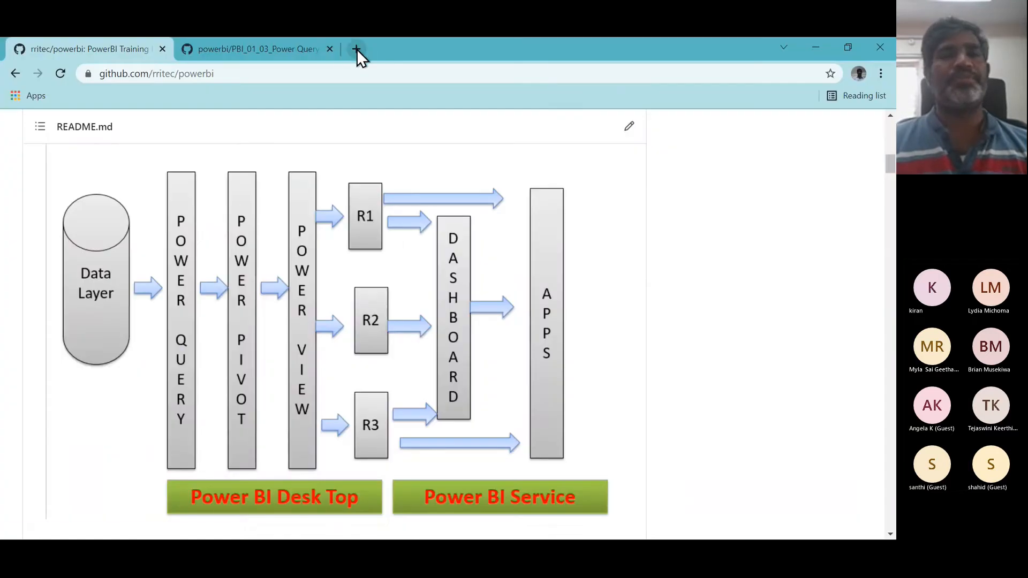
click(356, 50)
text(dax)
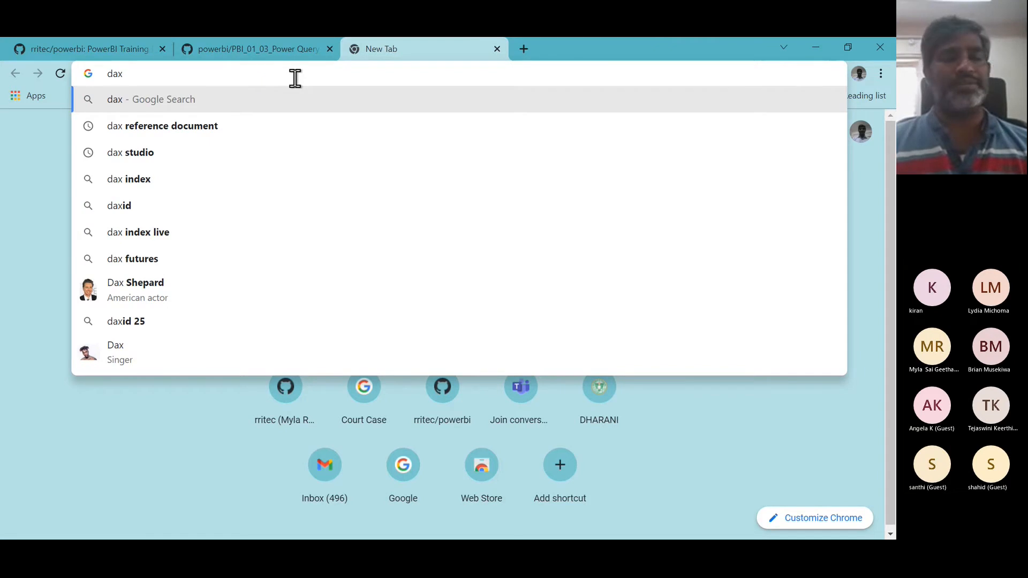
key(alt+Tab)
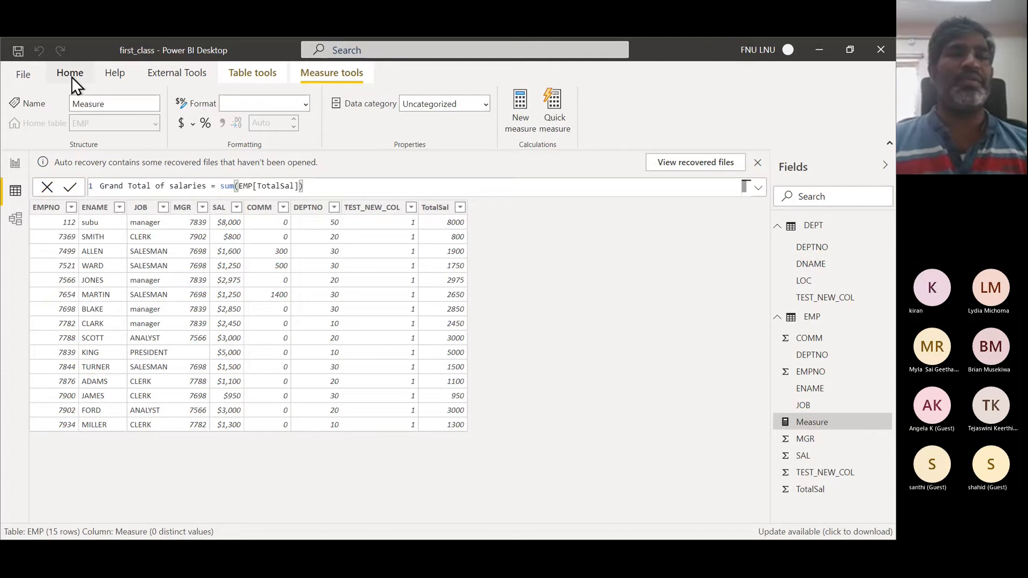
- Confirm the Grand Total of salaries measure and open the Power Query Editor via Transform data
key(Return)
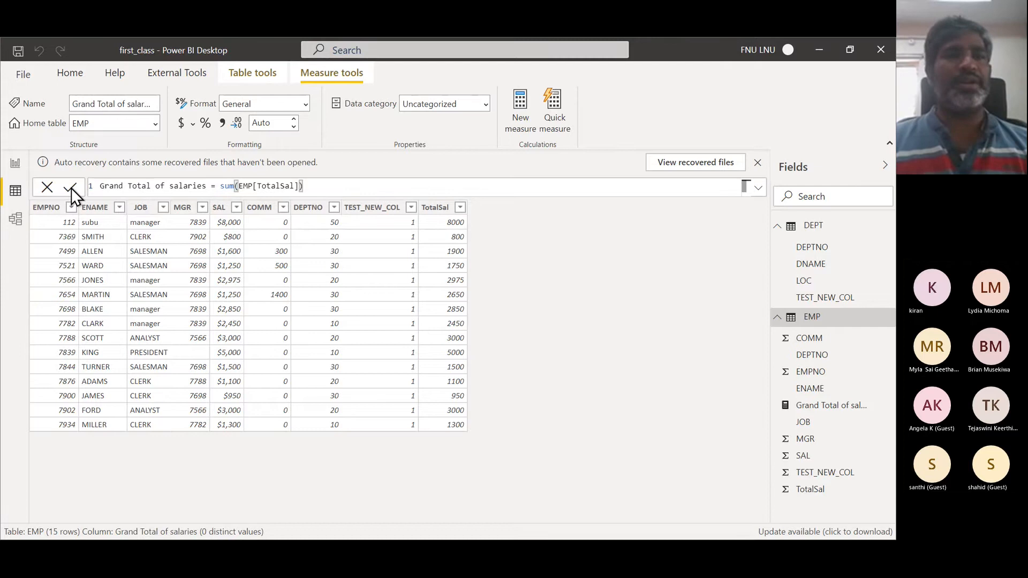
click(65, 74)
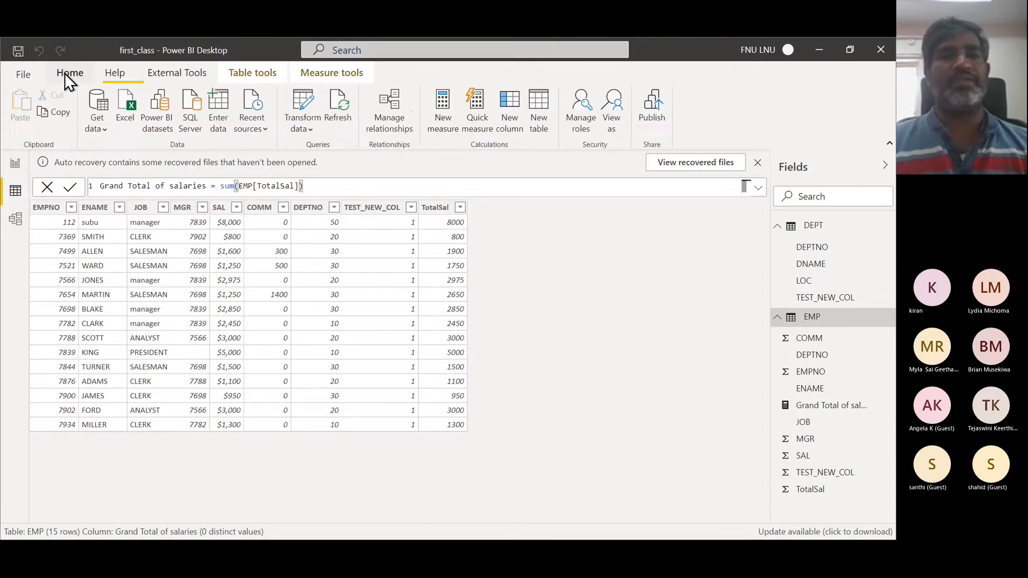
click(311, 131)
click(333, 154)
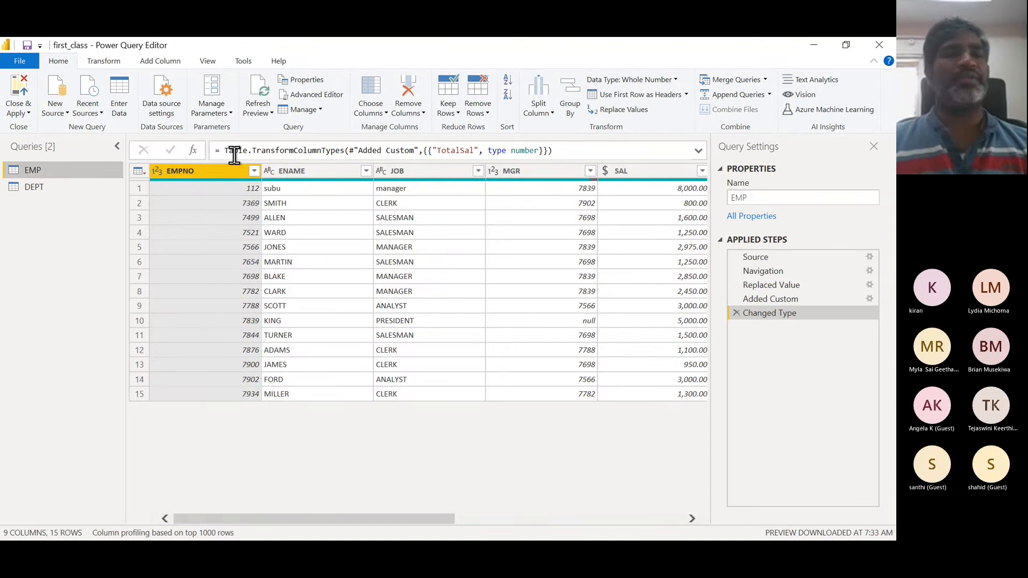
- Add the comment // M-language at the top of the EMP query in the Advanced Editor, then close and apply
click(327, 99)
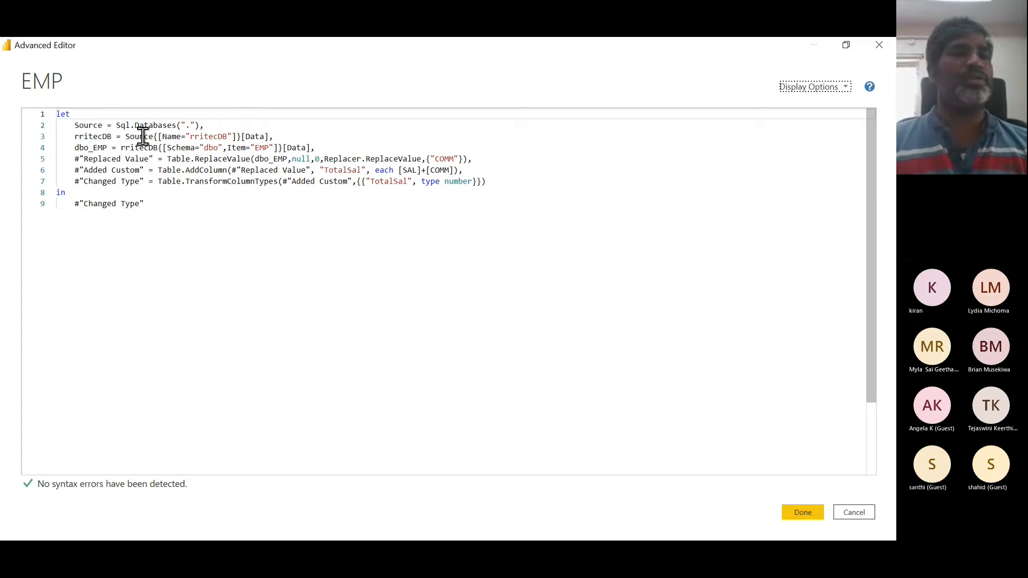
click(74, 124)
text(// )
text(M-)
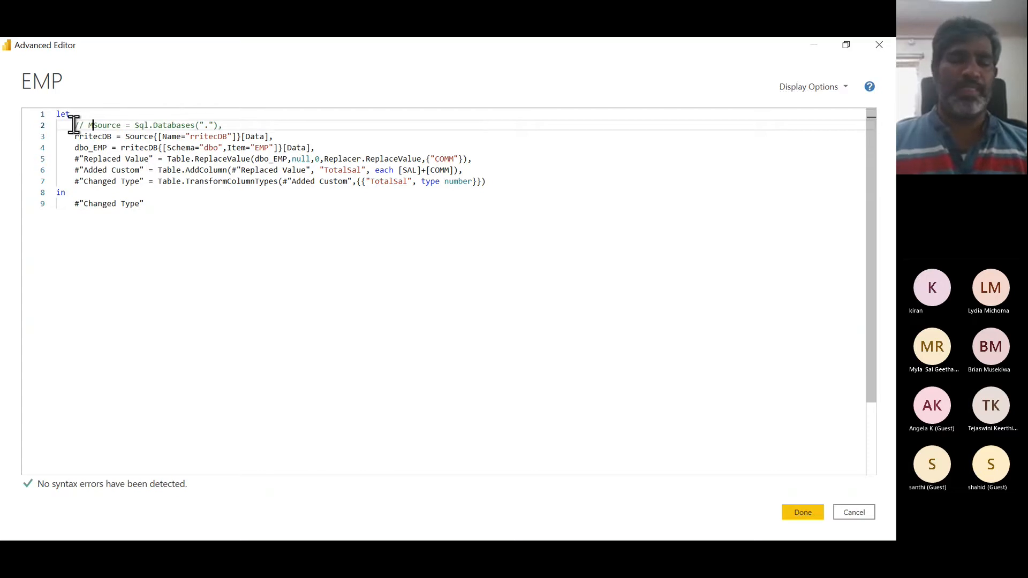
text(langu)
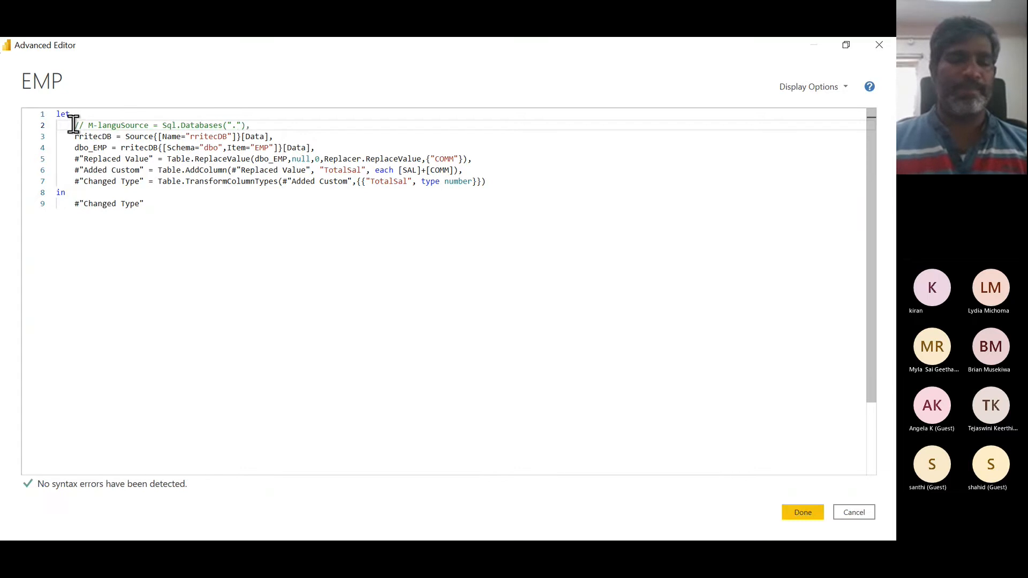
text(age)
key(Return)
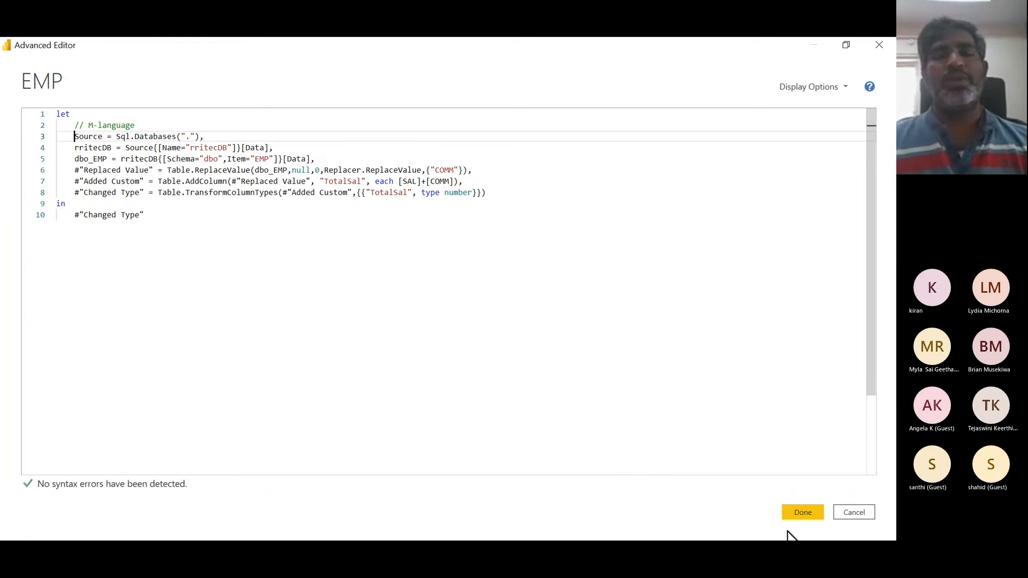
click(809, 509)
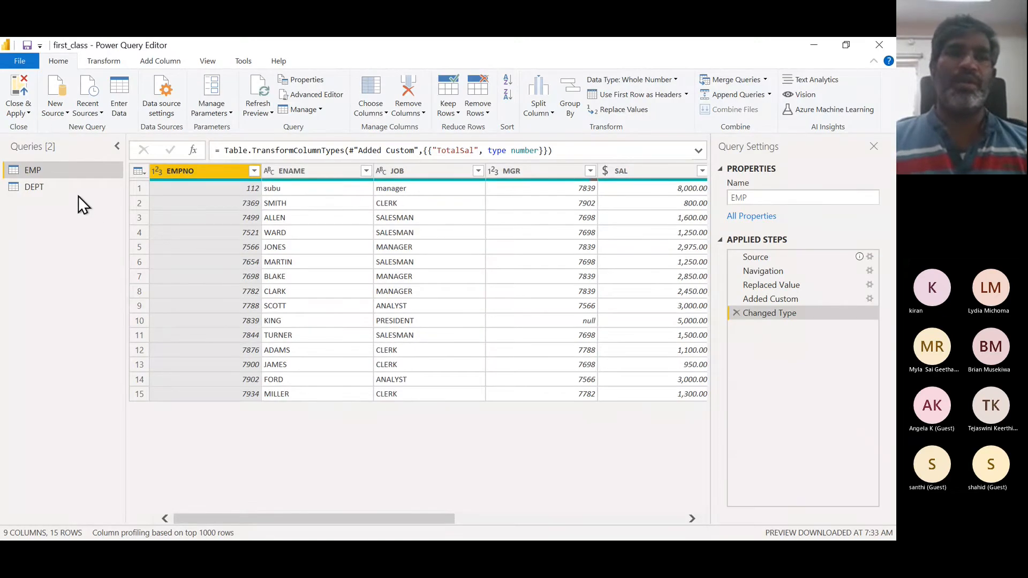
click(28, 114)
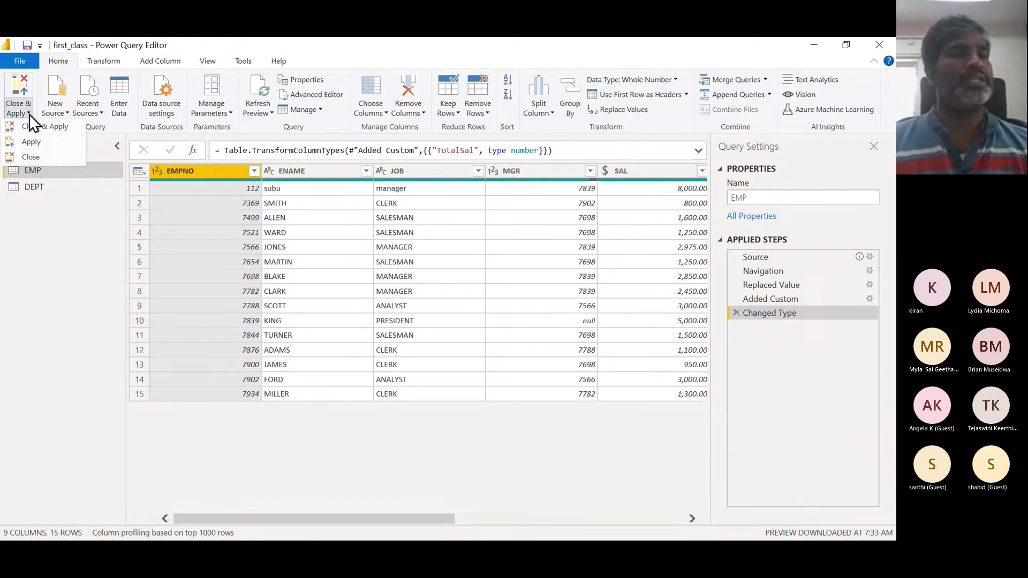
click(43, 127)
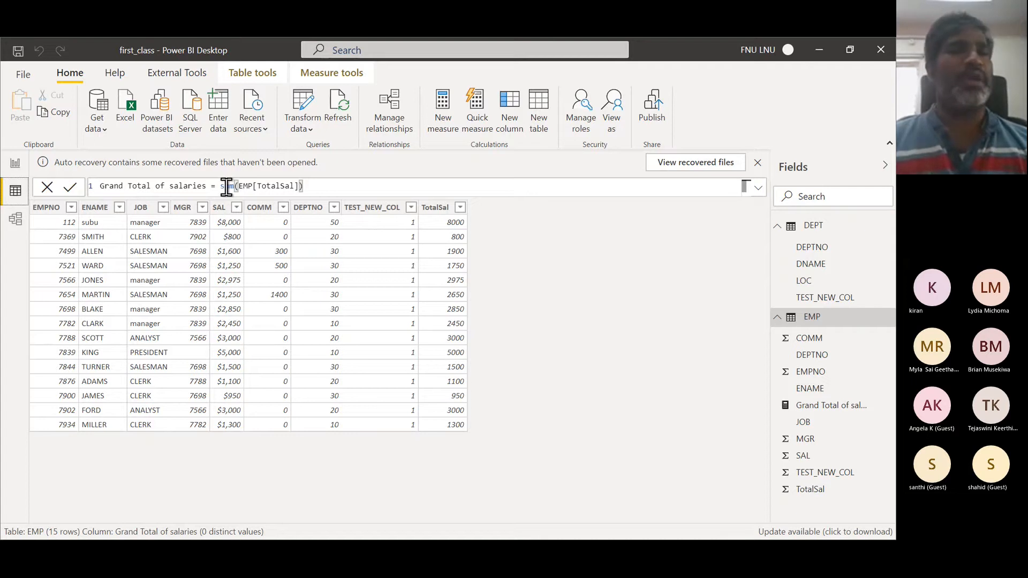
- Switch to the browser, search for dax documentation and open the Microsoft DAX Reference page
key(alt+Tab)
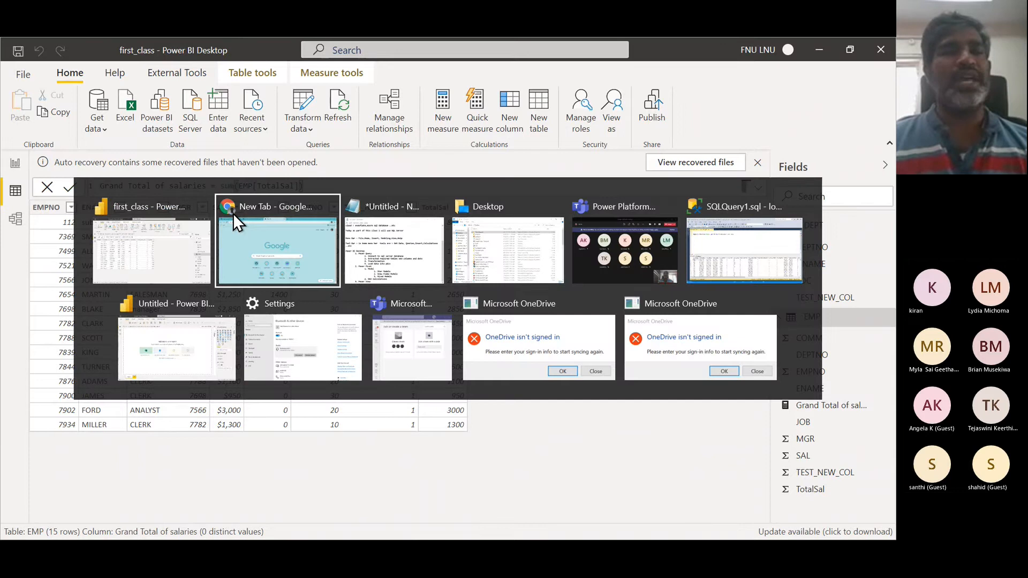
text(dax)
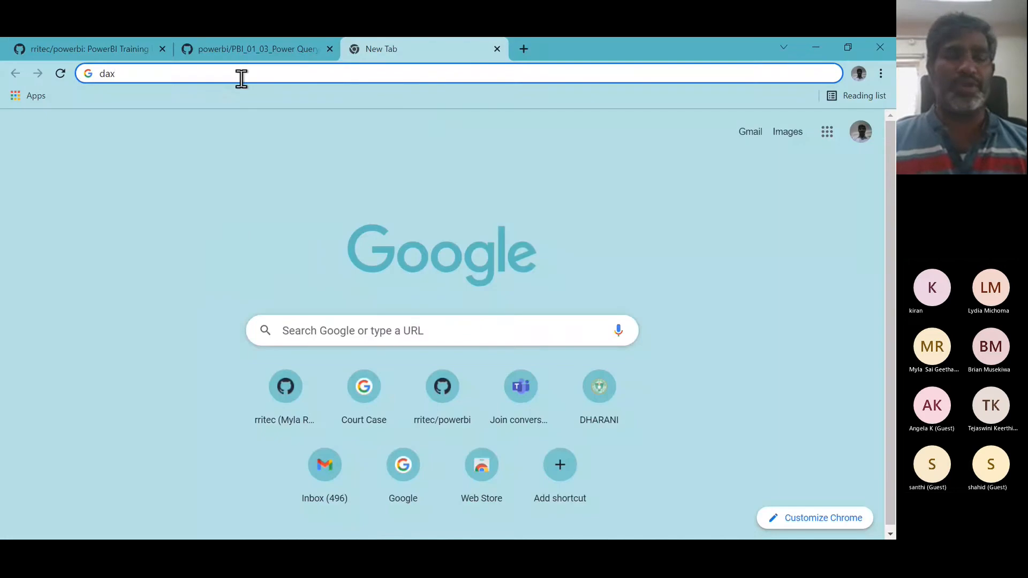
text( docu)
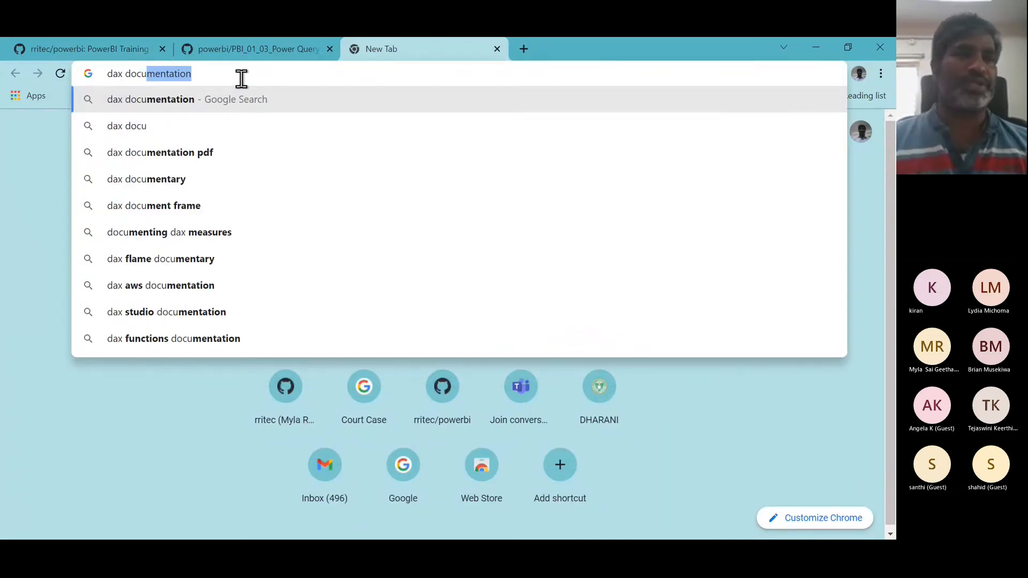
click(204, 98)
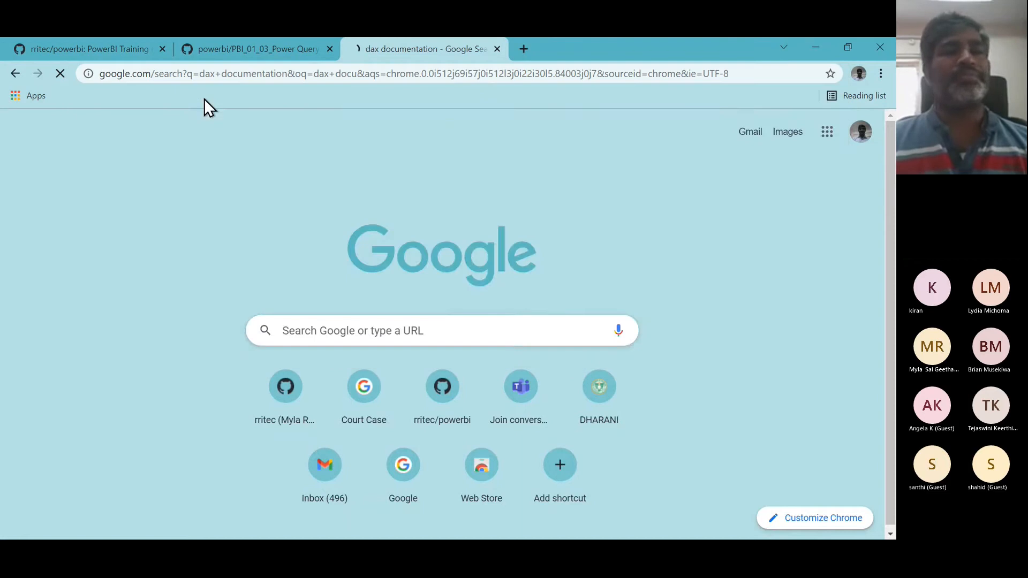
click(269, 265)
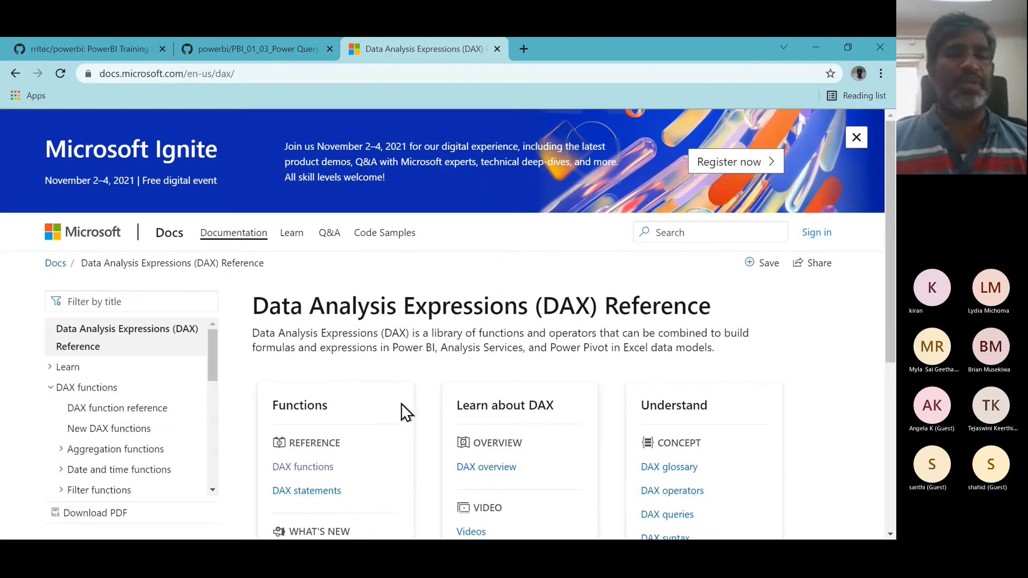
- Browse the DAX function reference to the SUM function under Aggregation functions and highlight its title
scroll(401, 403, down, 2)
click(308, 348)
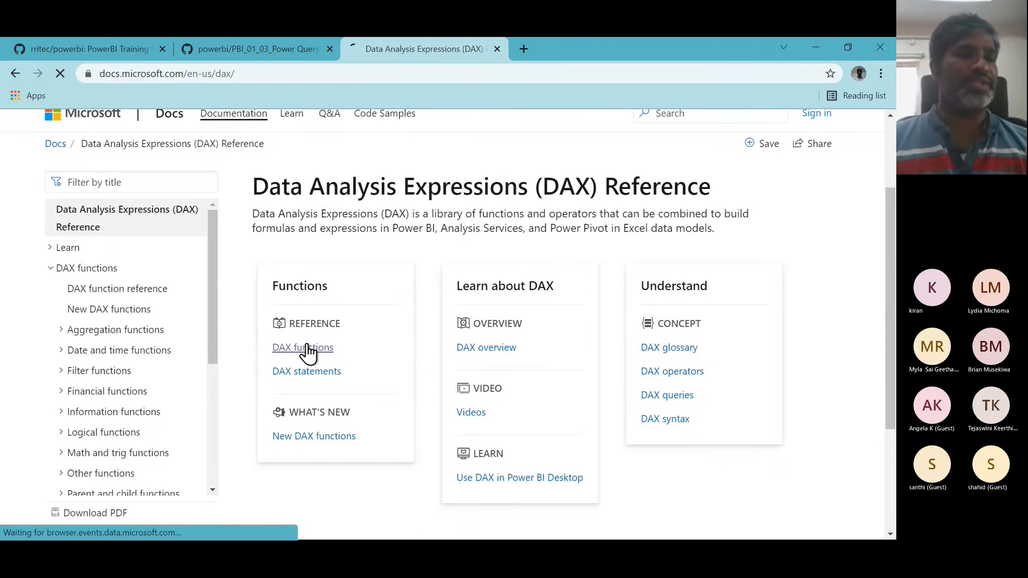
scroll(178, 354, down, 3)
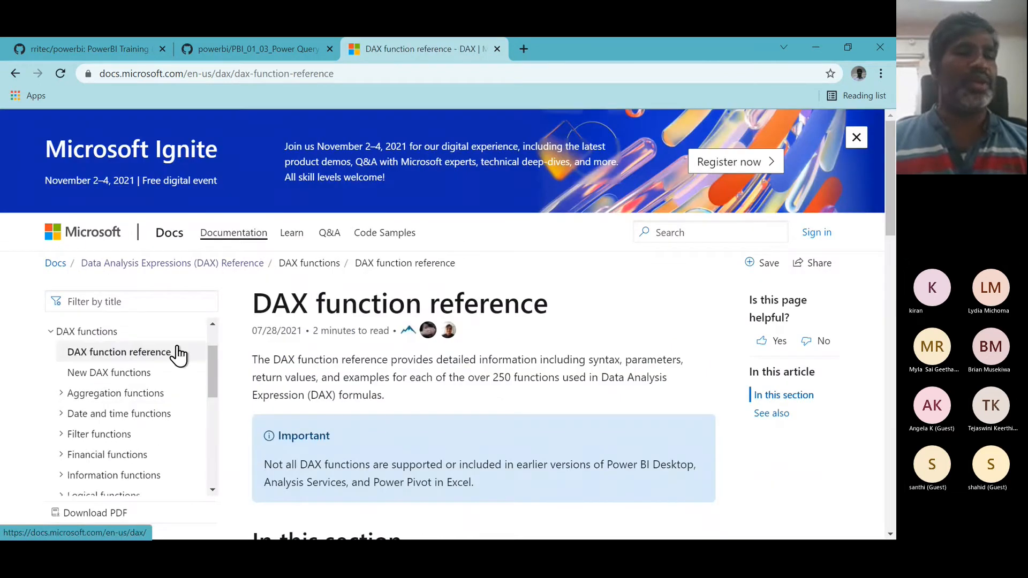
scroll(177, 356, up, 1)
scroll(532, 229, down, 3)
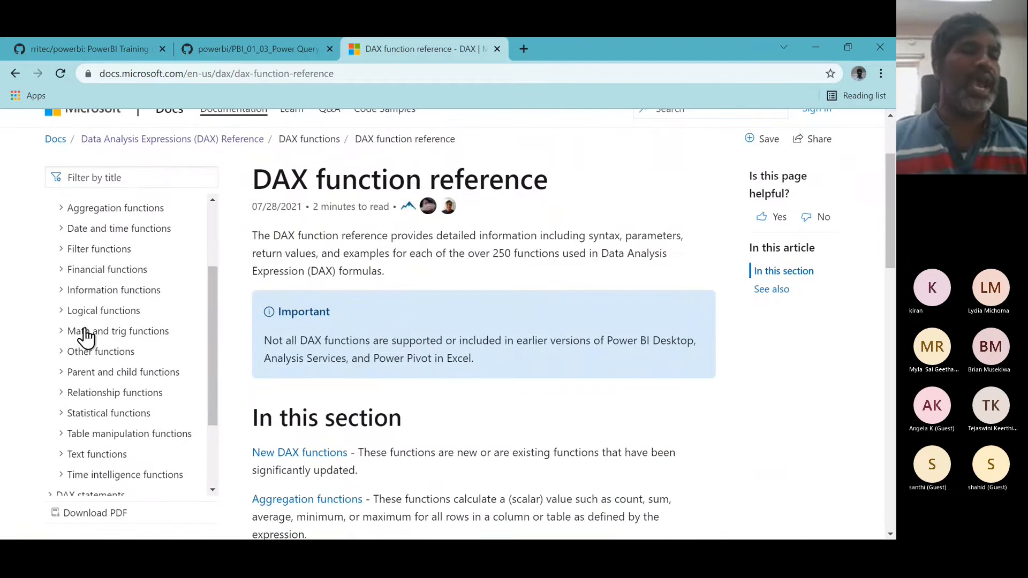
click(61, 212)
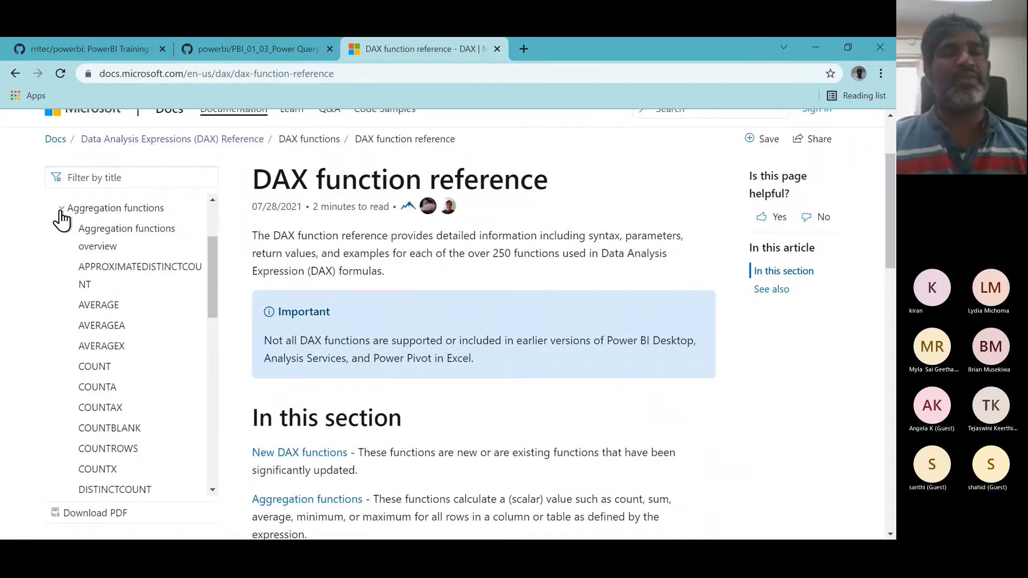
scroll(138, 342, down, 5)
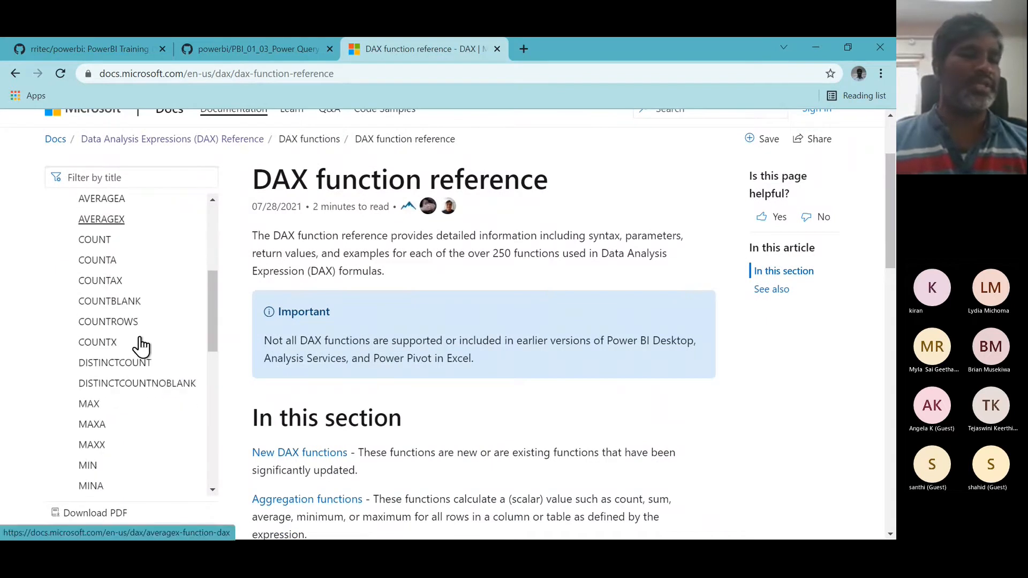
scroll(141, 345, down, 1)
click(89, 386)
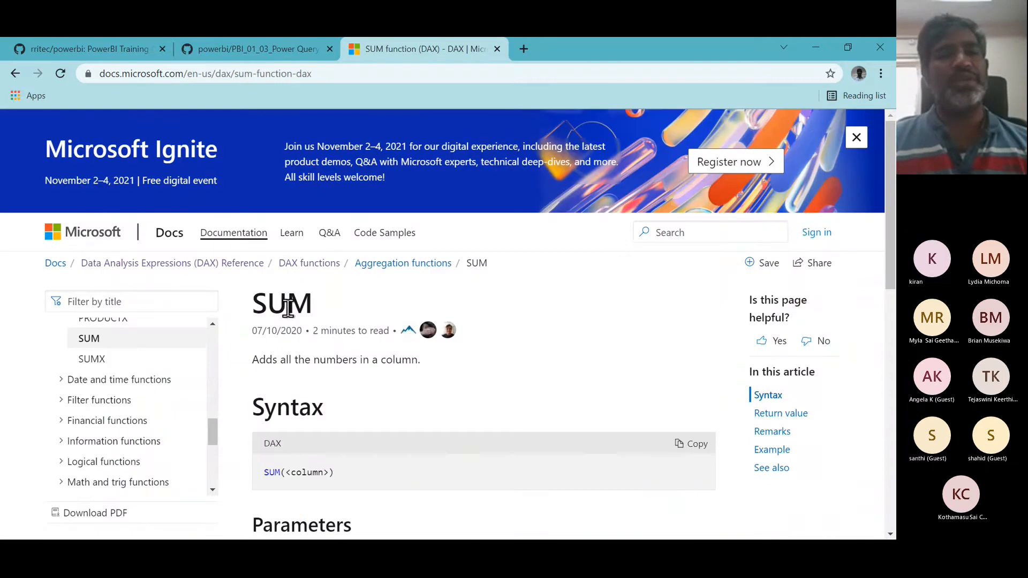
double_click(283, 305)
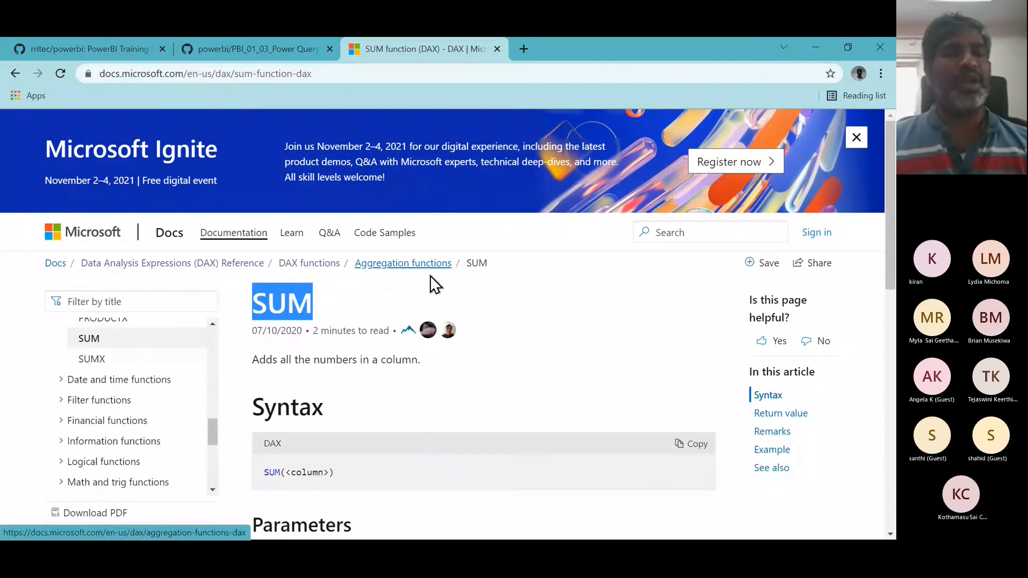
- Review the SUM function's syntax and parameters in the DAX documentation, then return to the Notepad notes
scroll(444, 382, down, 3)
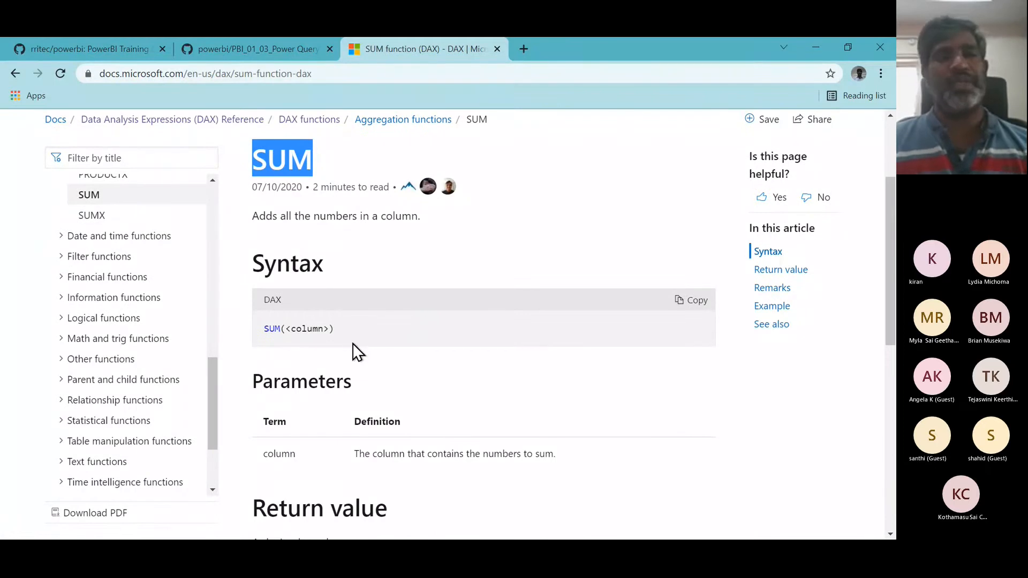
scroll(142, 308, up, 1)
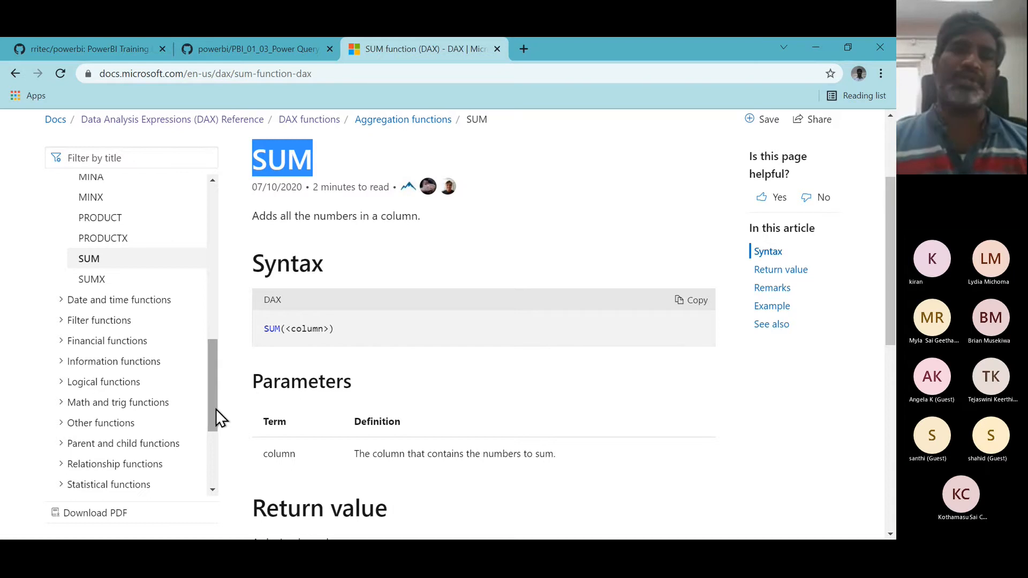
key(alt+Tab)
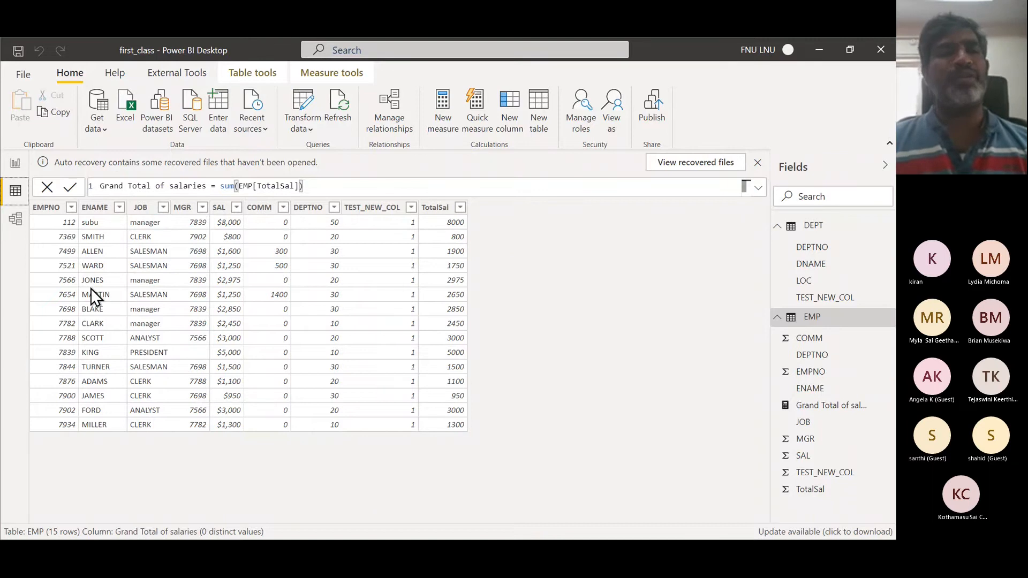
key(alt+Tab)
key(alt+Tab)
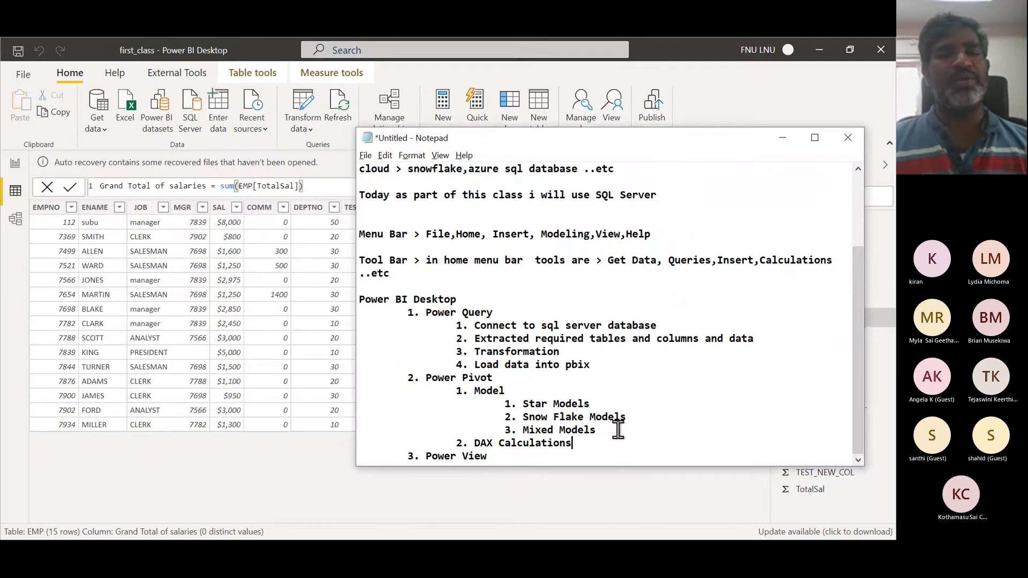
- Under DAX Calculations in the notes, add sub-items "1. Data and Time" and "2. Aggregations"
key(Return)
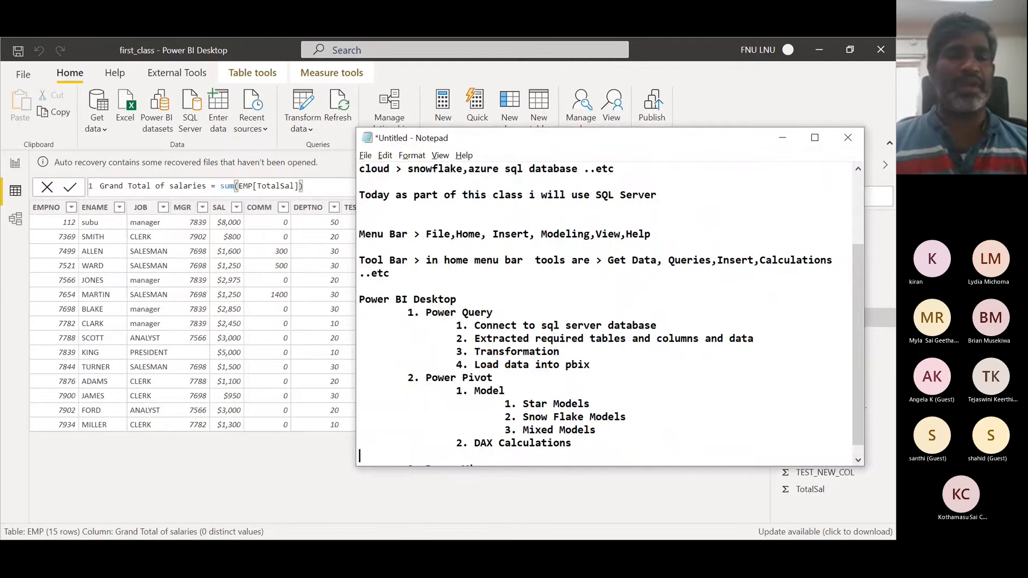
key(Tab)
key(Tab)
key(Tab)
text(1)
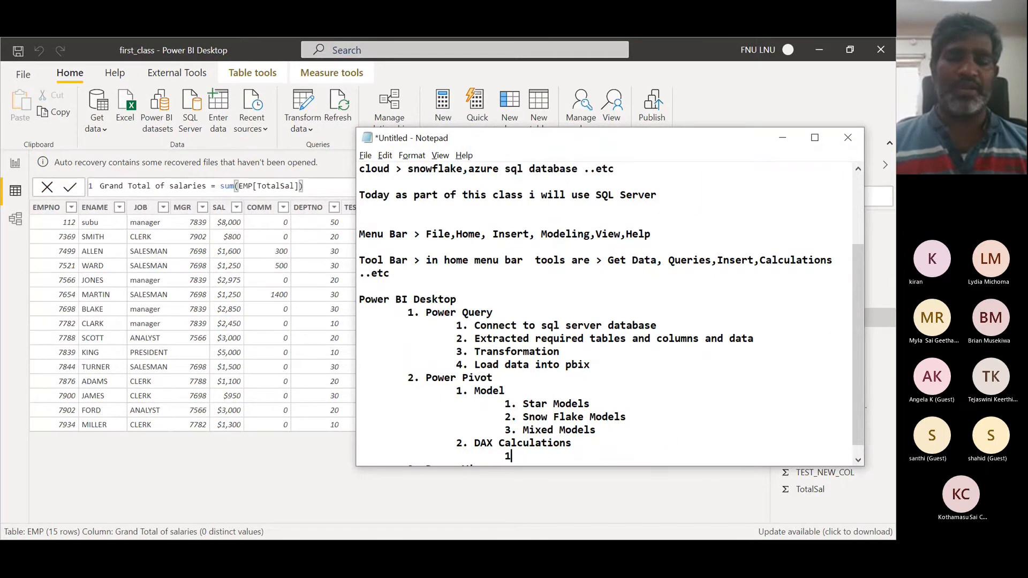
text(. Dat)
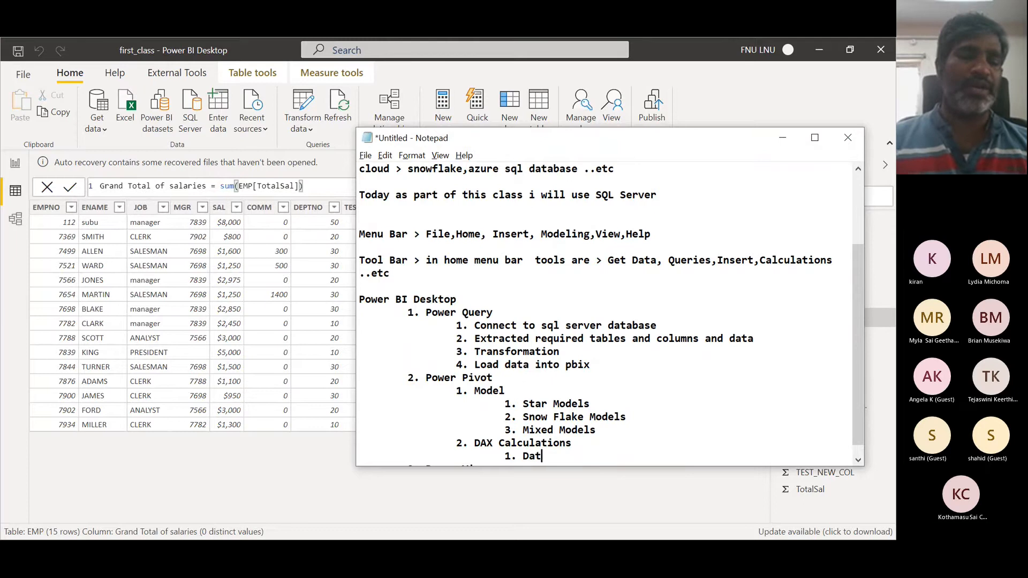
text(a and Time)
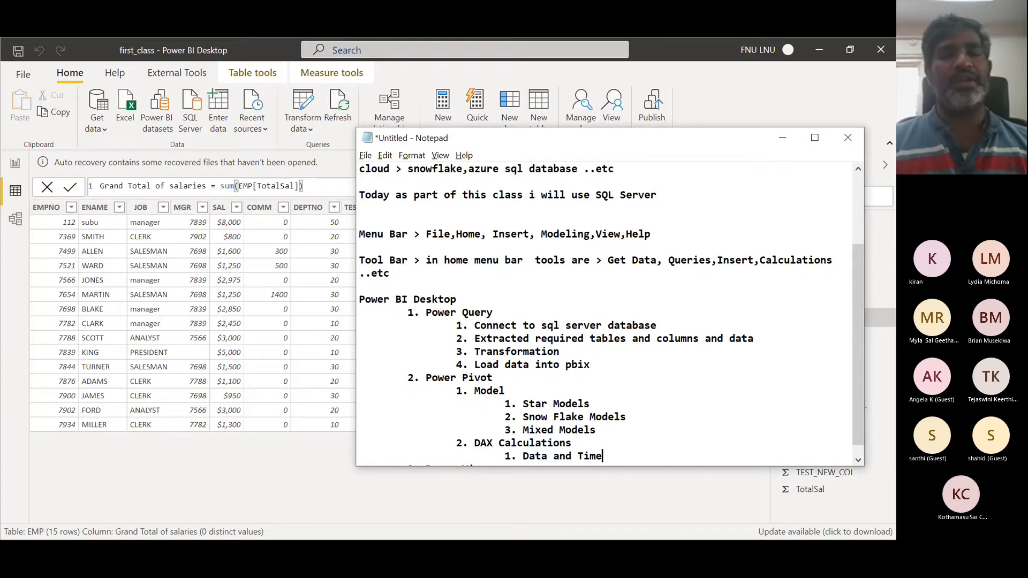
key(Return)
key(Tab)
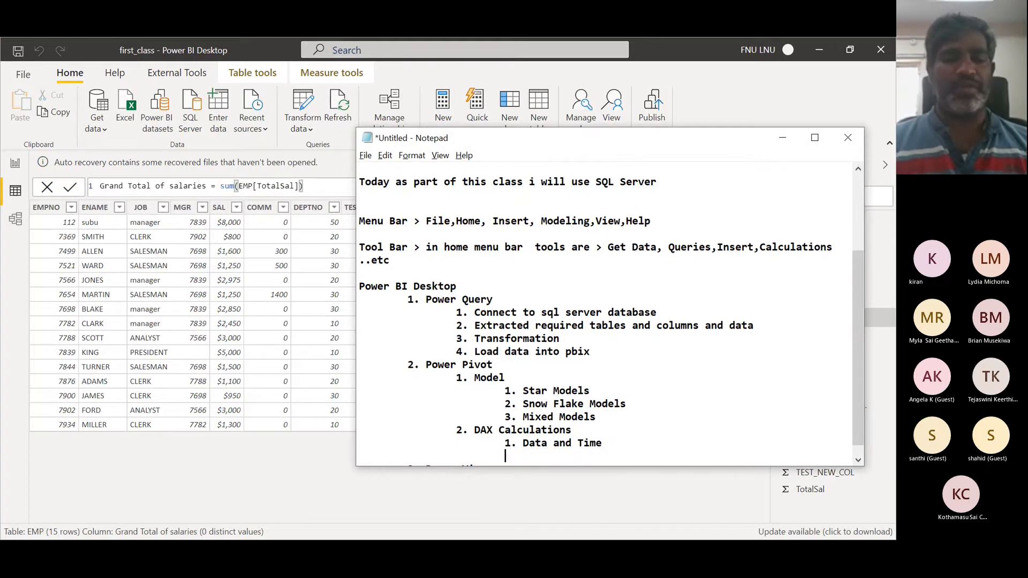
text(2. A)
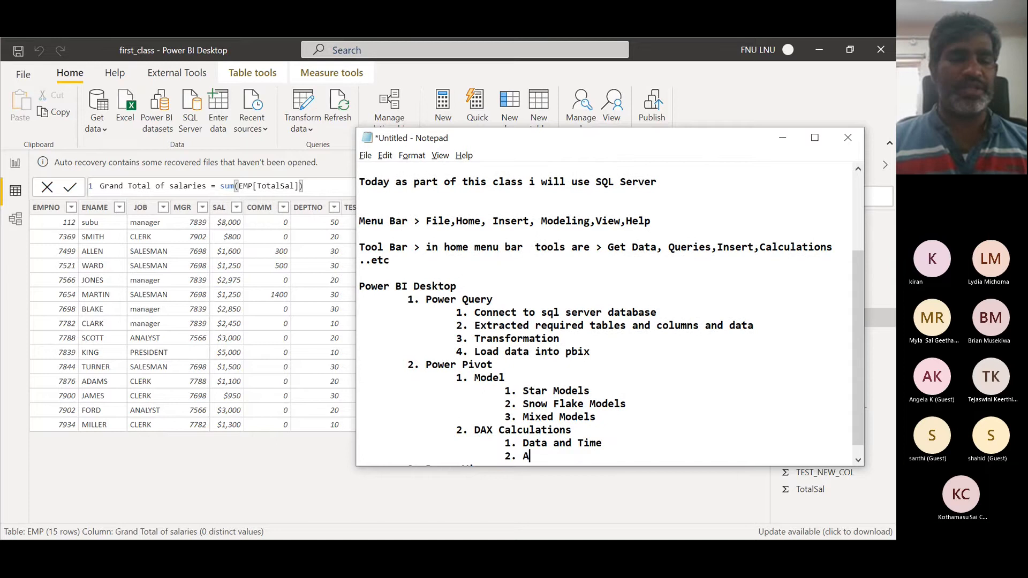
text(ggregati)
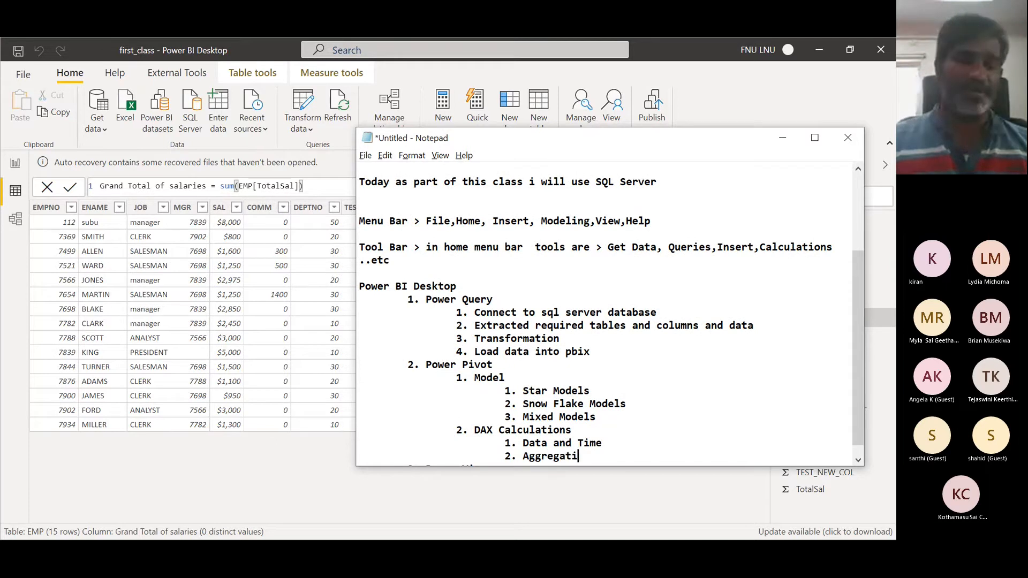
text(ons)
- Continue the DAX Calculations list with "3. Information", "4. Filter" and "....etc"
key(Return)
key(Tab)
key(Tab)
key(Tab)
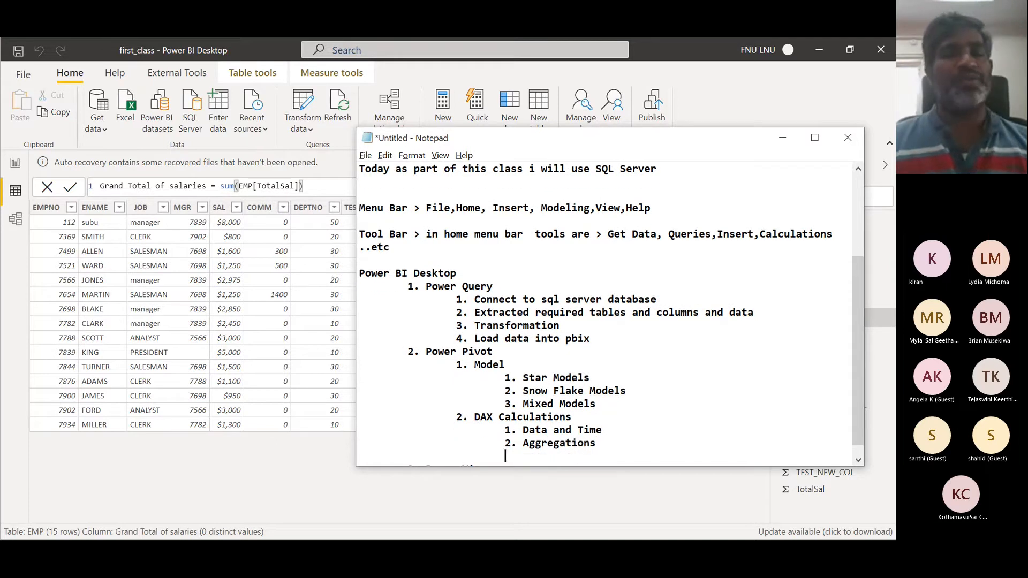
text(3. Ind)
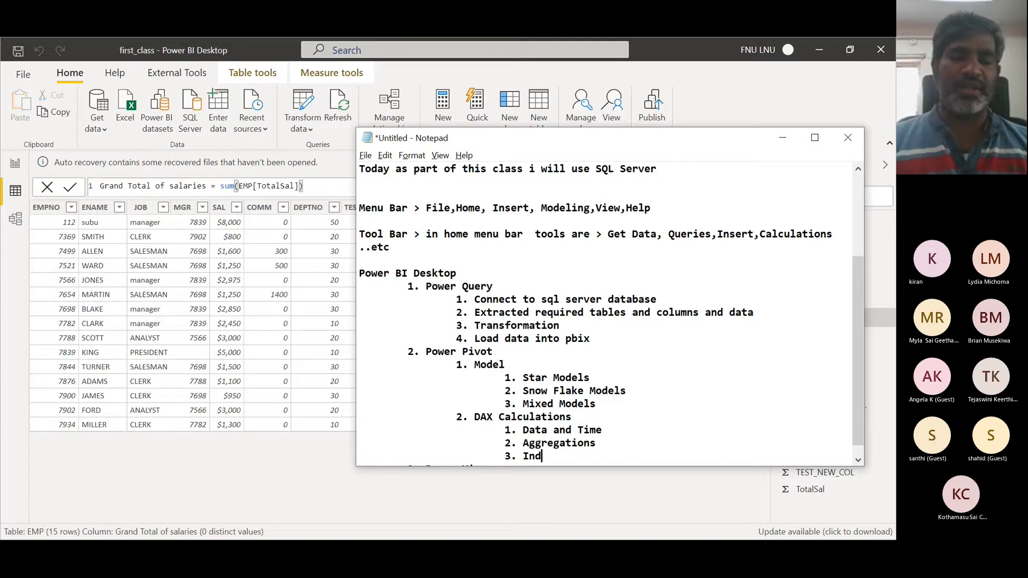
key(BackSpace)
text(forma)
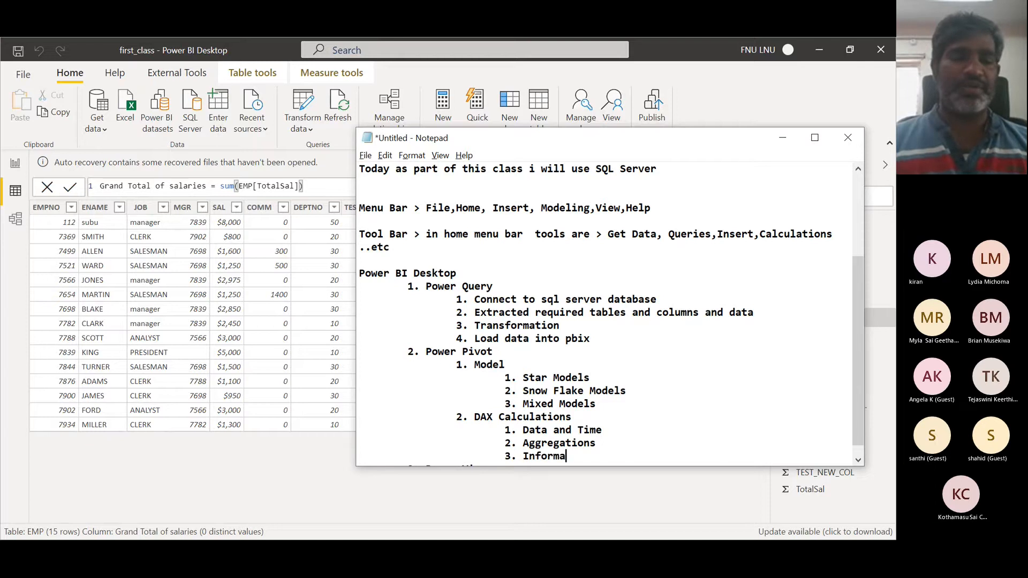
text(tion)
key(Return)
key(Tab)
key(Tab)
key(Tab)
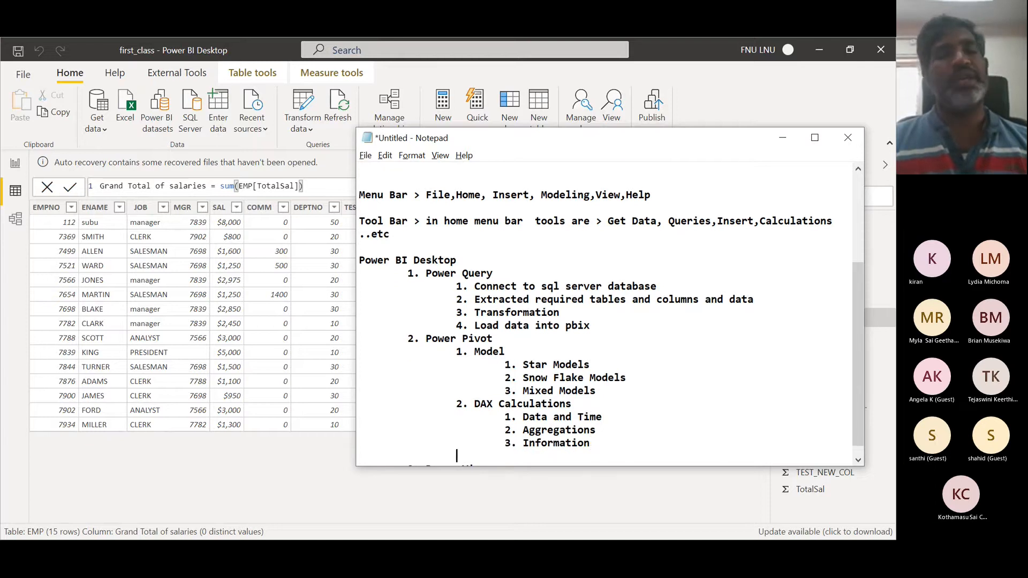
text(4)
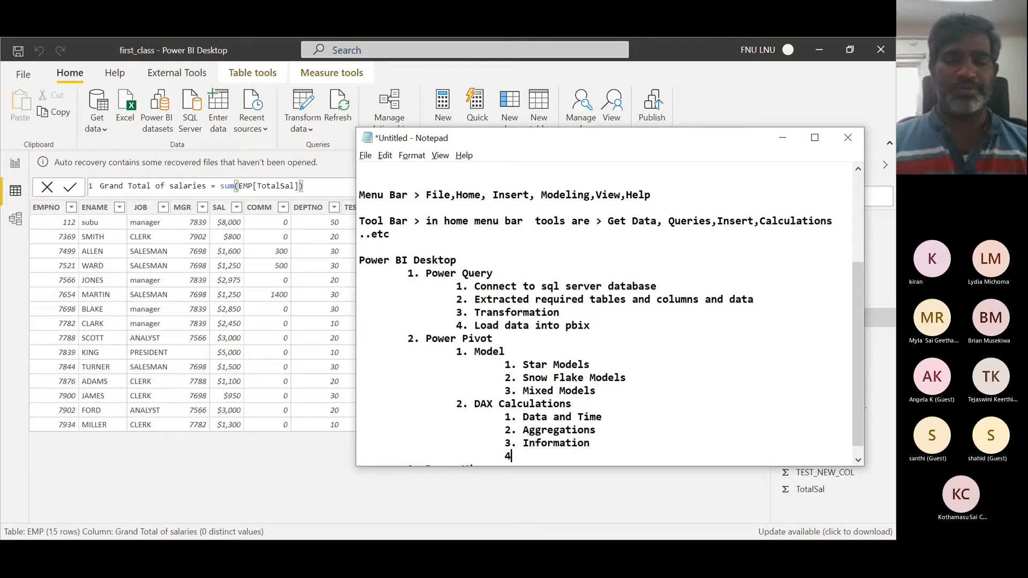
text(. Filter)
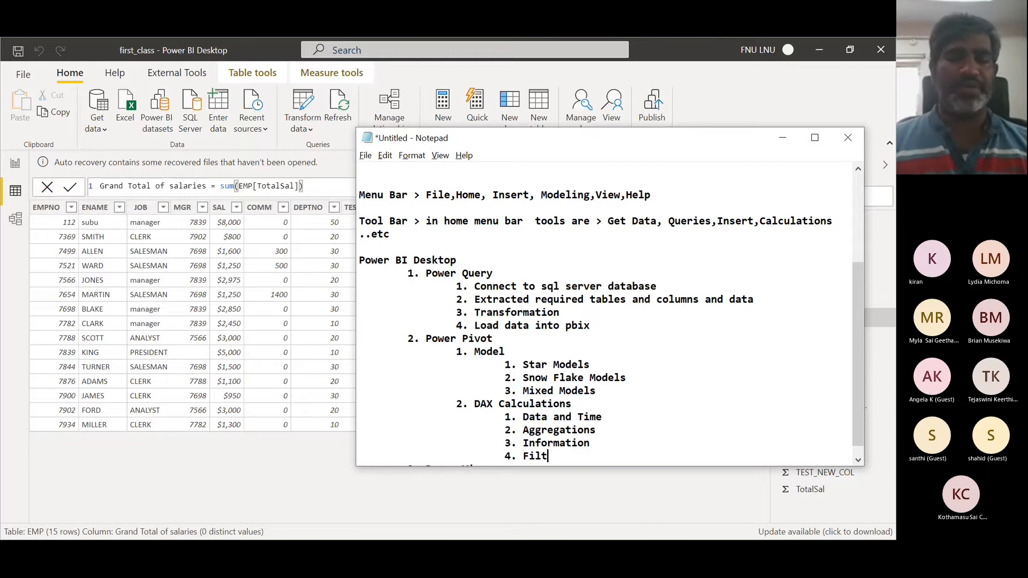
key(Return)
key(Tab)
key(Tab)
key(Tab)
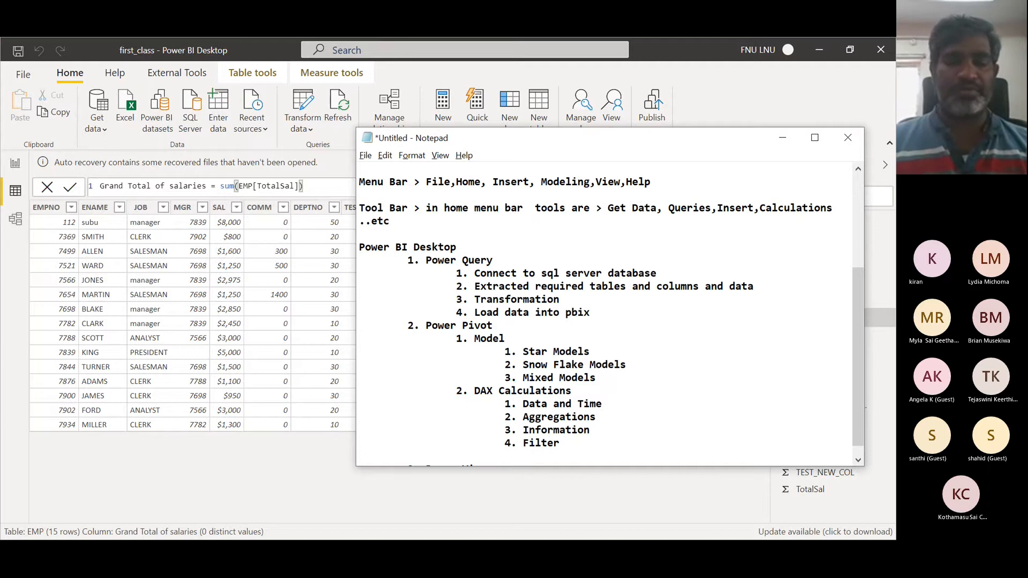
text(....)
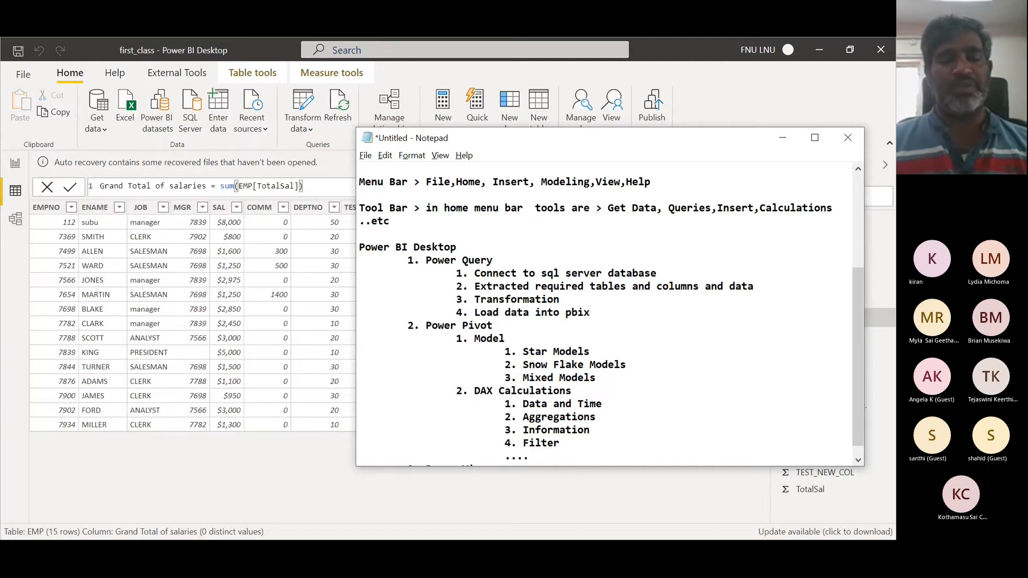
text(etc)
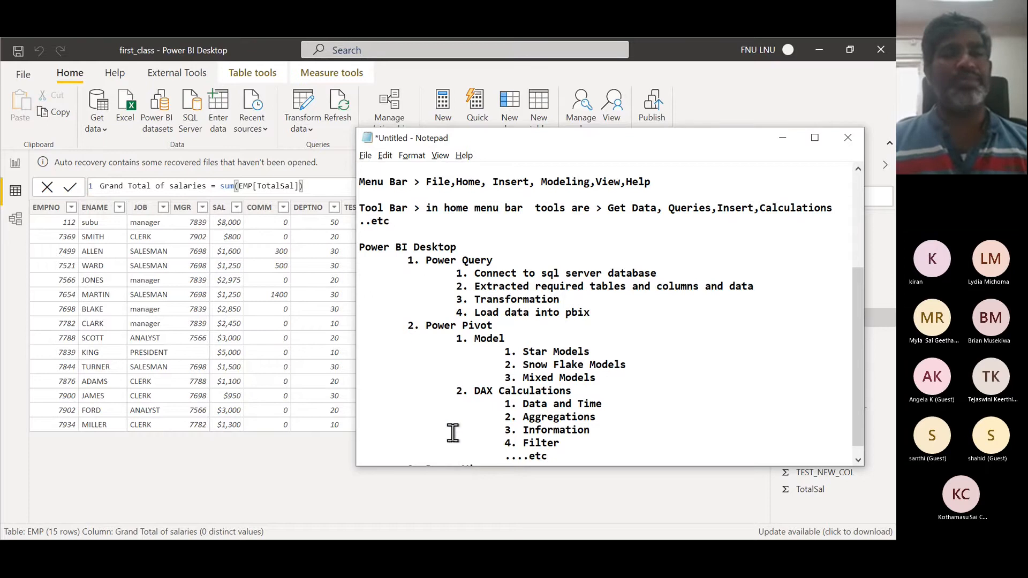
scroll(490, 399, down, 1)
- Switch to the rritec/powerbi GitHub tab in the browser to show the Power BI architecture diagram
key(alt+Tab)
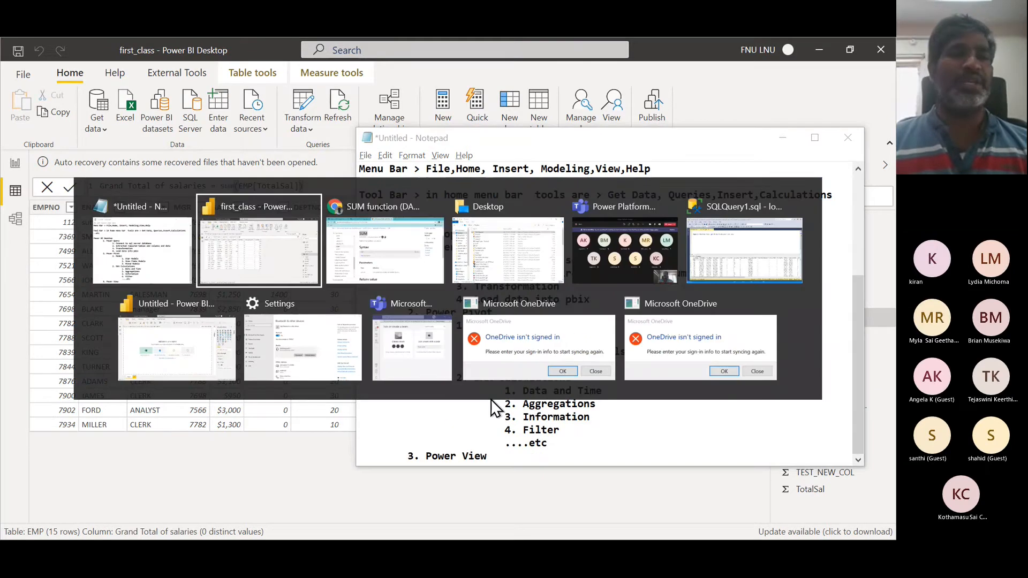
key(alt+Tab)
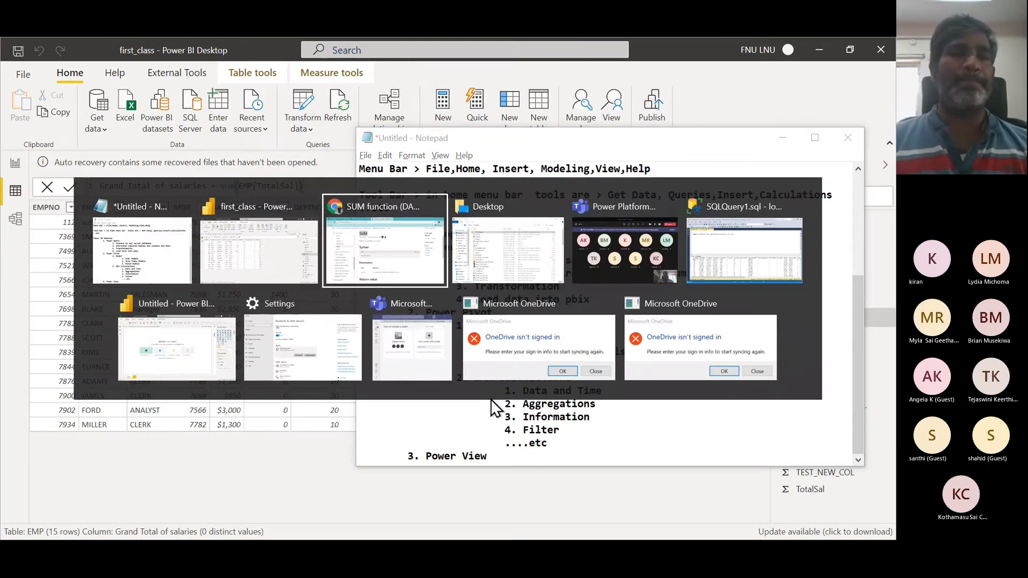
click(131, 52)
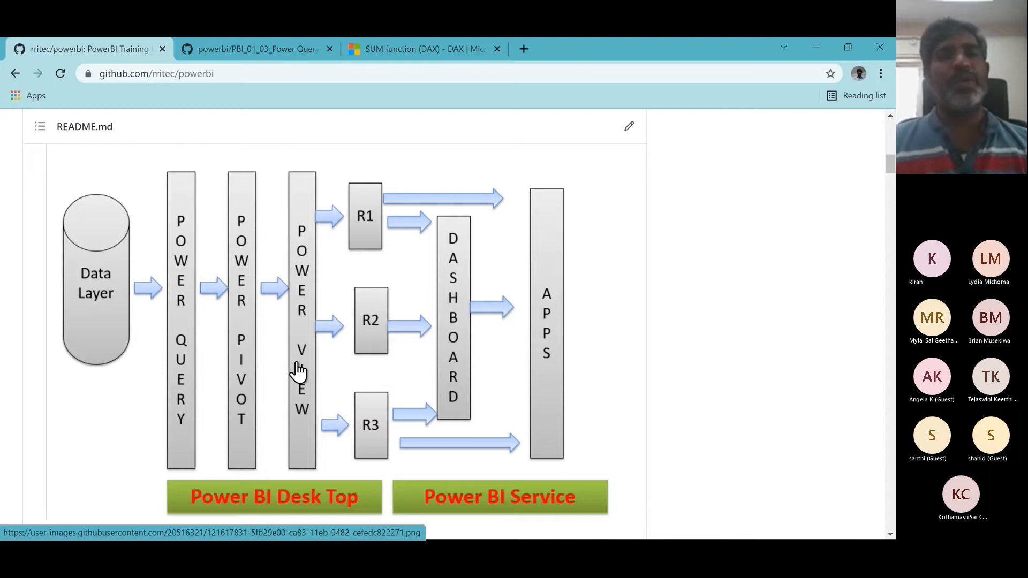
- Back in the notes, add the sub-item "1. Reports" under "3. Power View"
key(alt+Tab)
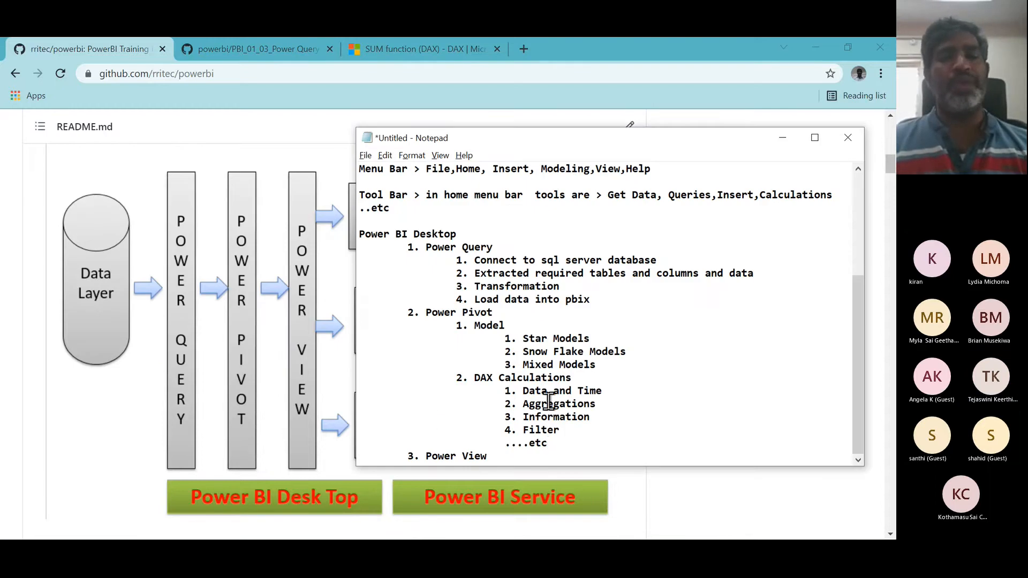
key(Return)
key(Tab)
key(Tab)
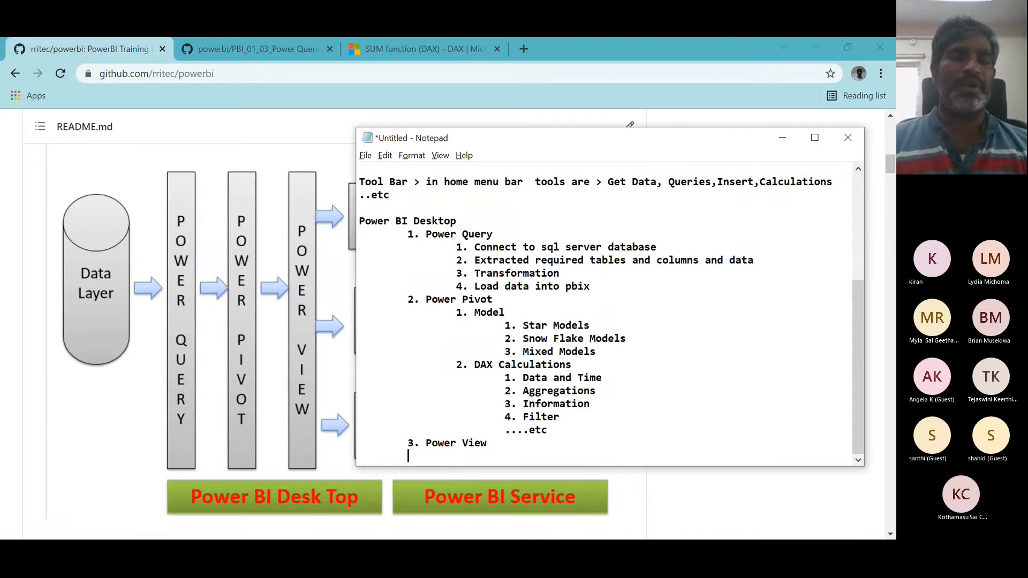
text(1. Reports)
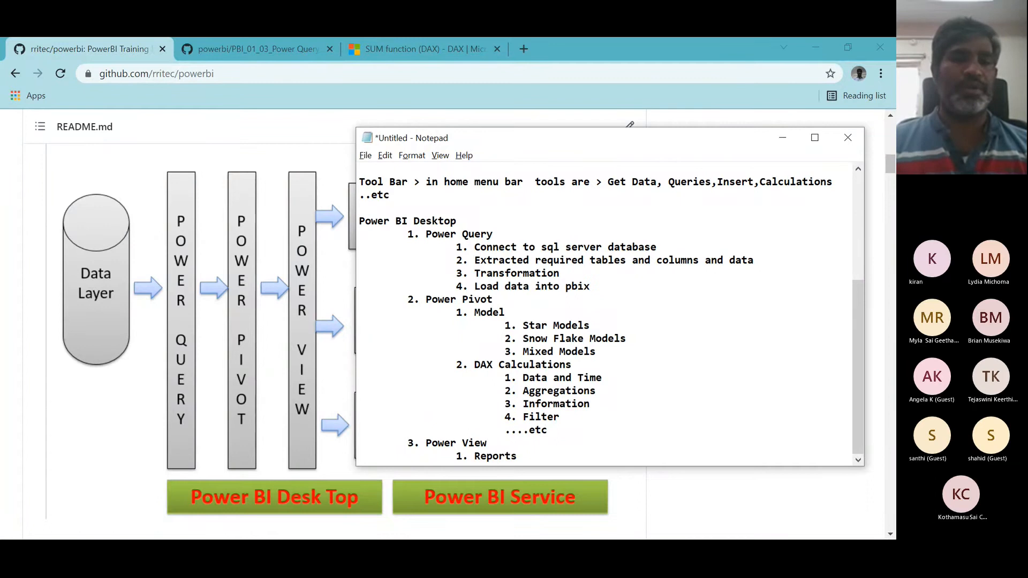
- Switch back to the first_class file and open the Report view
key(alt+Tab)
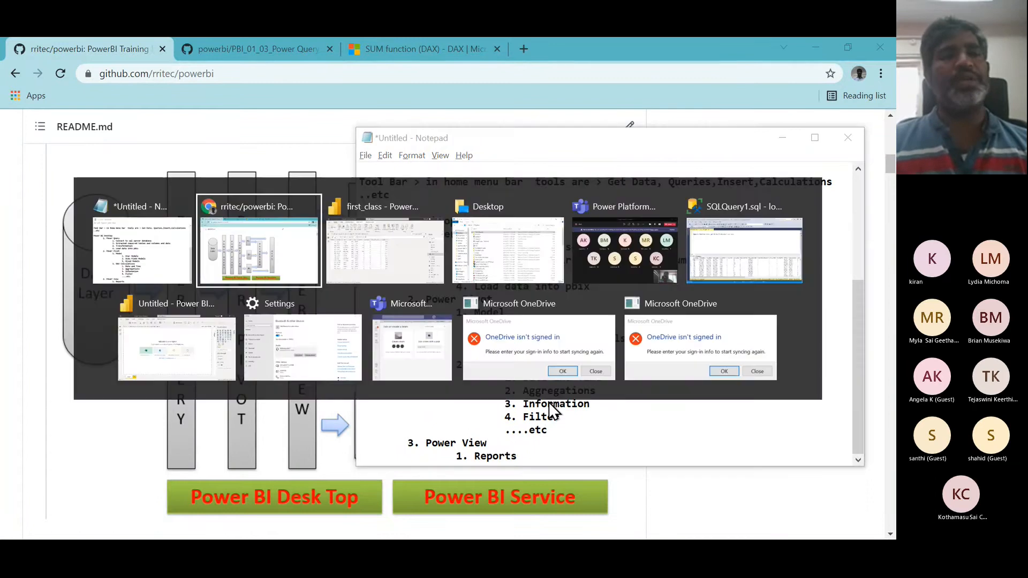
key(alt+Tab)
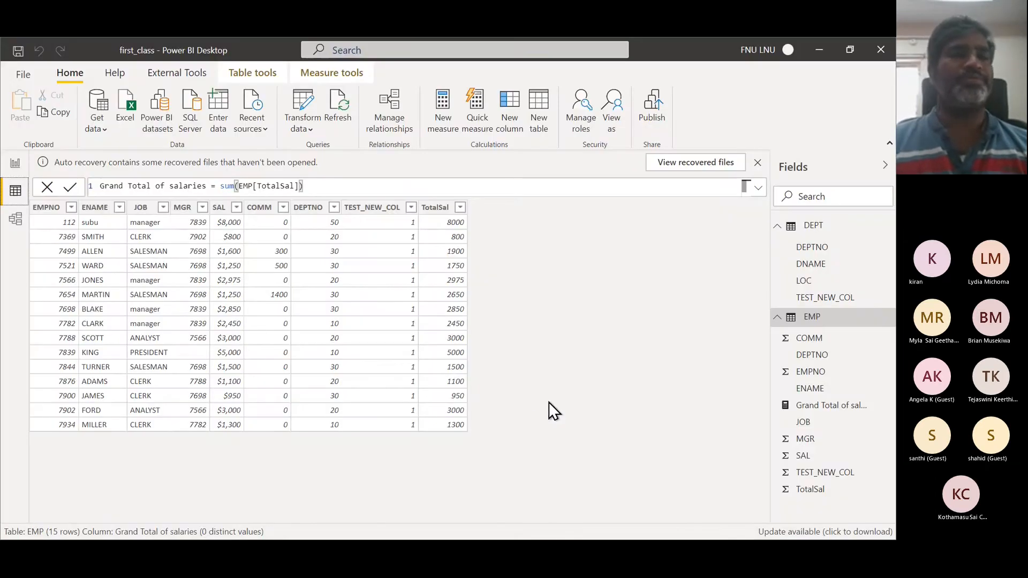
click(16, 163)
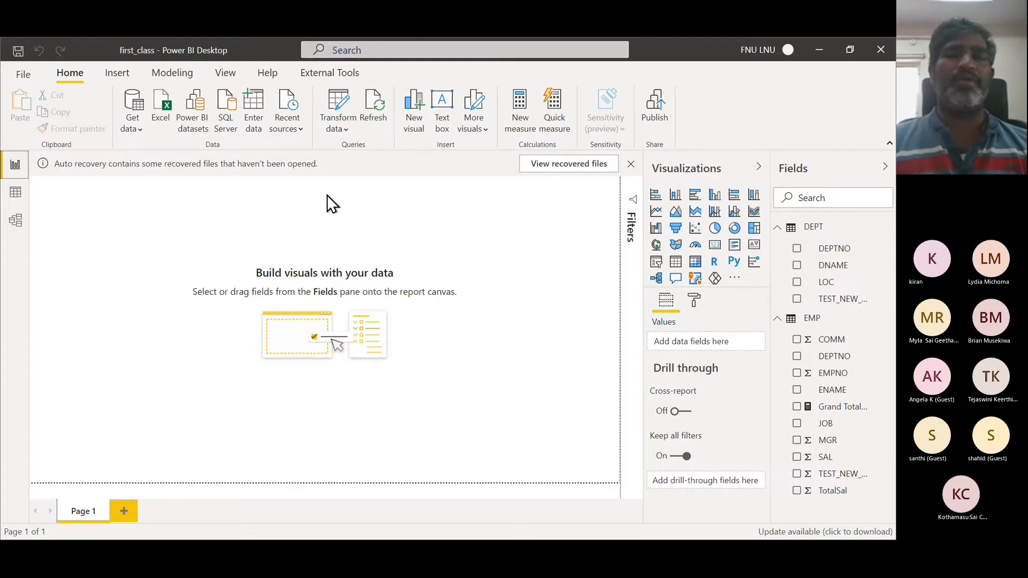
- Open the auto recovery files, close the dialog and choose to remove the recovered files
click(586, 169)
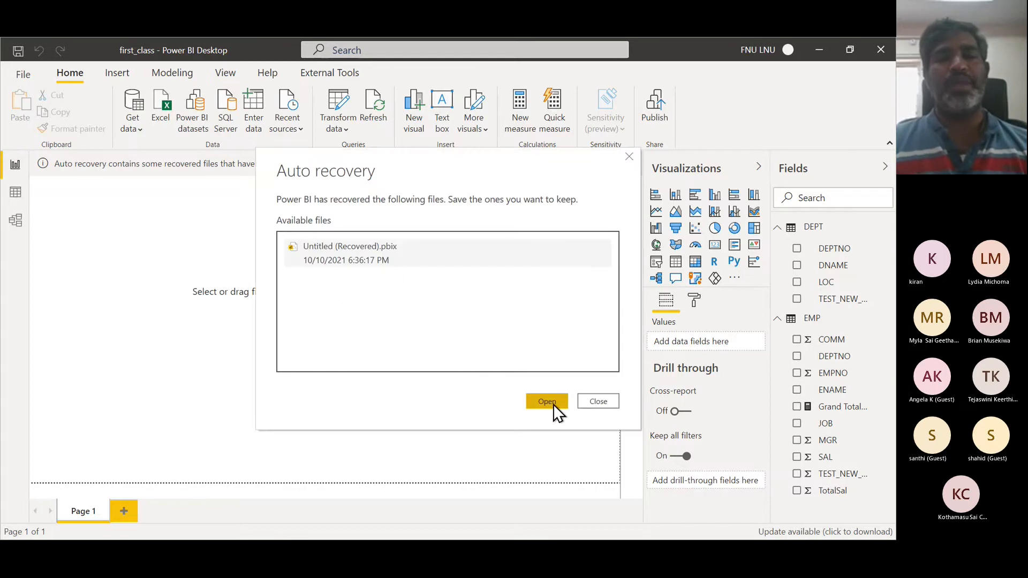
click(596, 402)
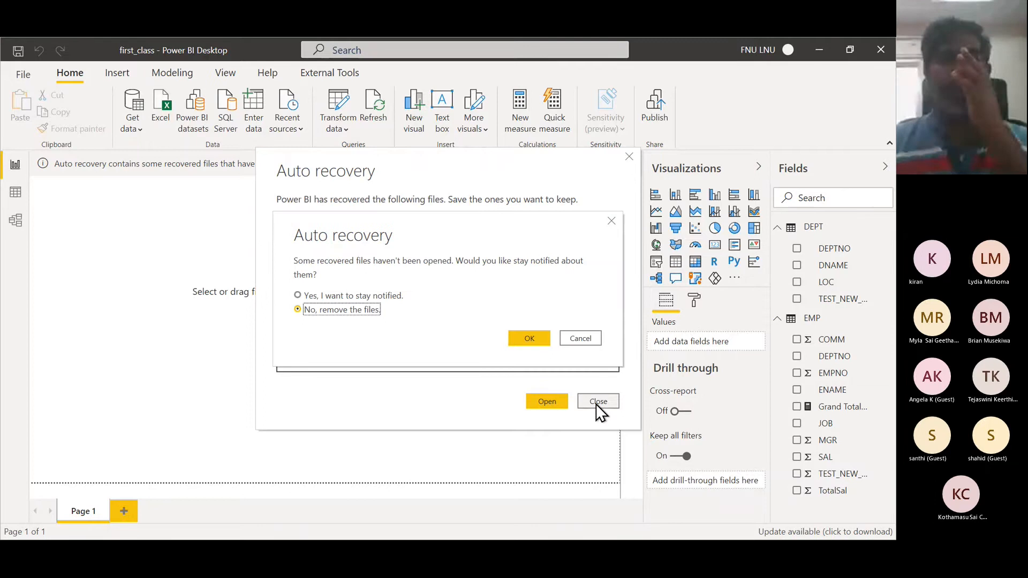
click(536, 335)
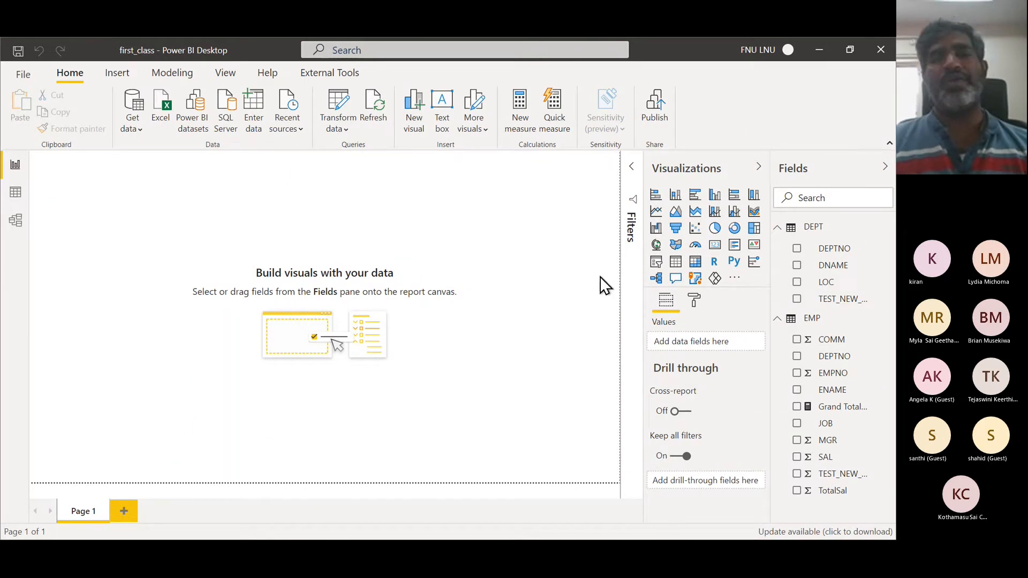
- Insert a card visual on the canvas, add TotalSal to it, then remove that field again
click(716, 249)
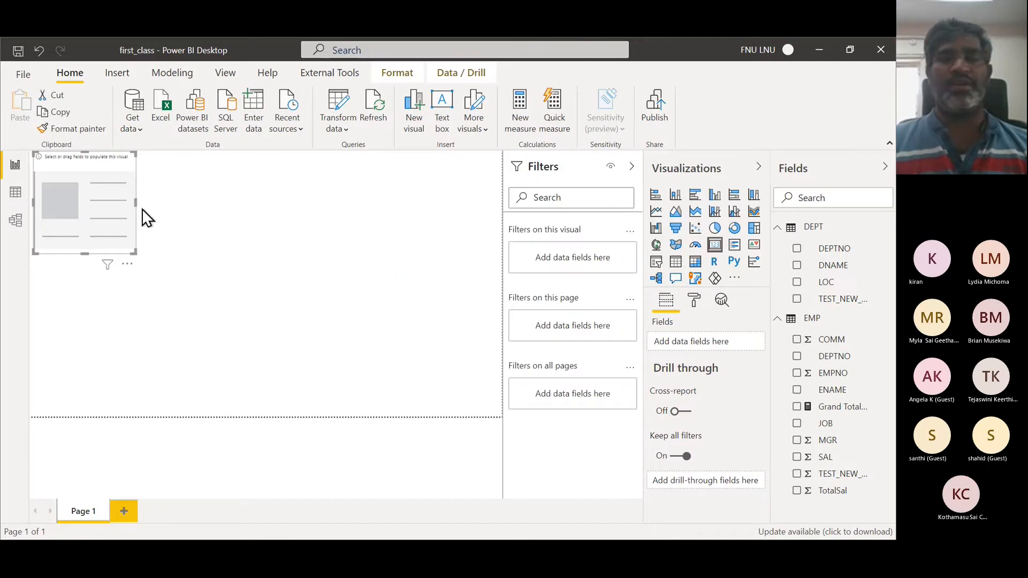
click(796, 491)
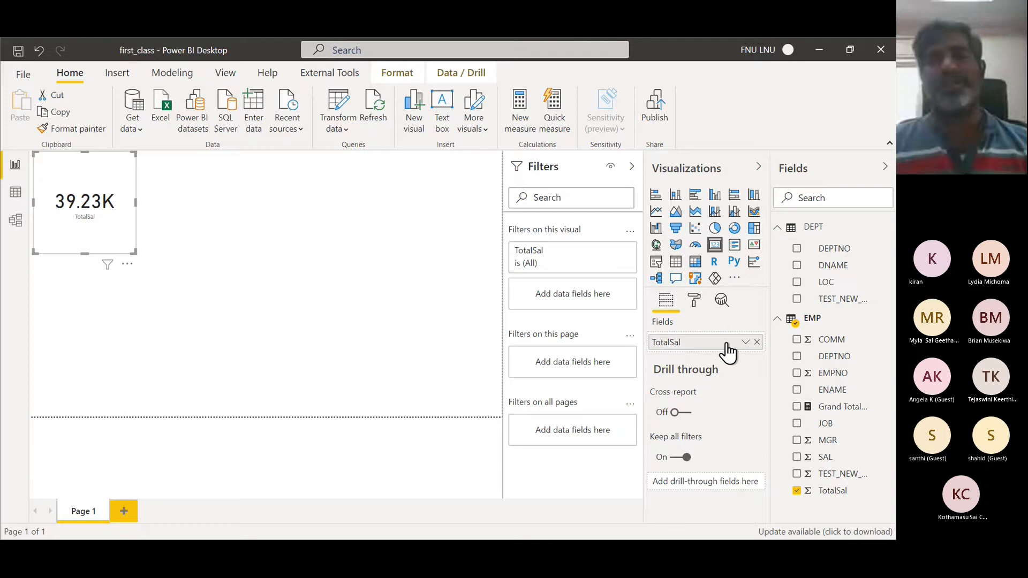
click(756, 342)
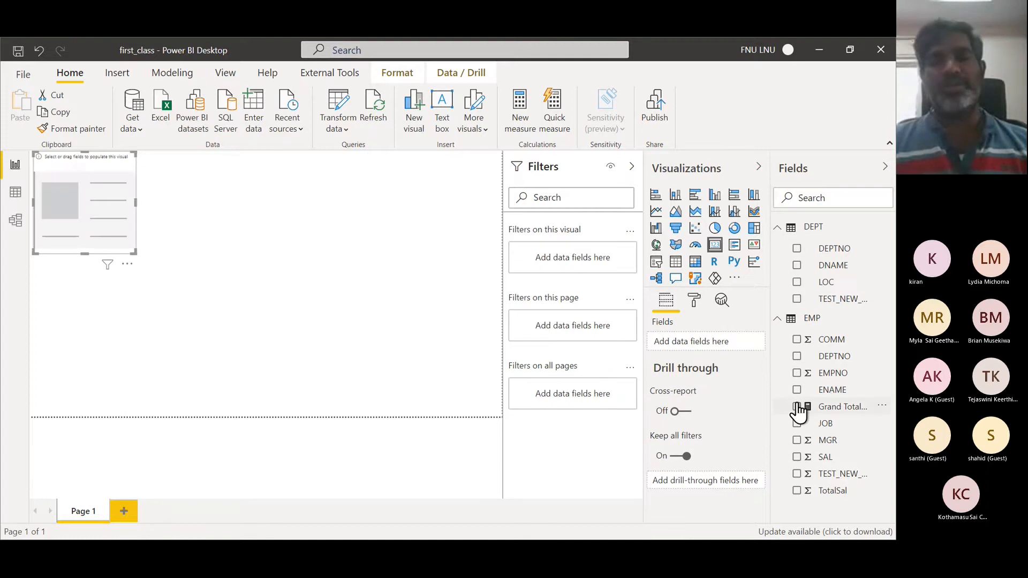
- Add the Grand Total of salaries measure to the card visual
click(797, 405)
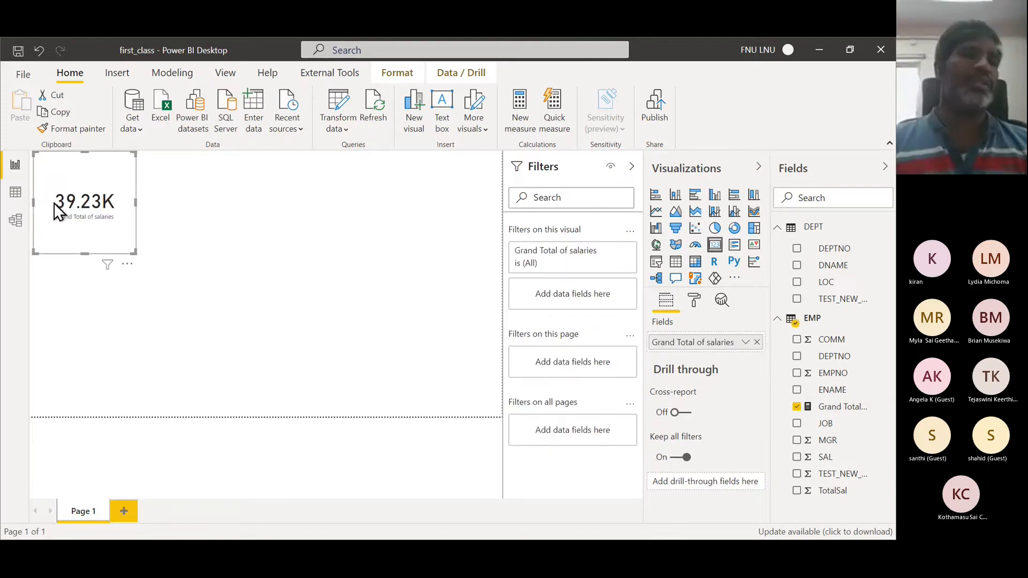
mouse_move(80, 201)
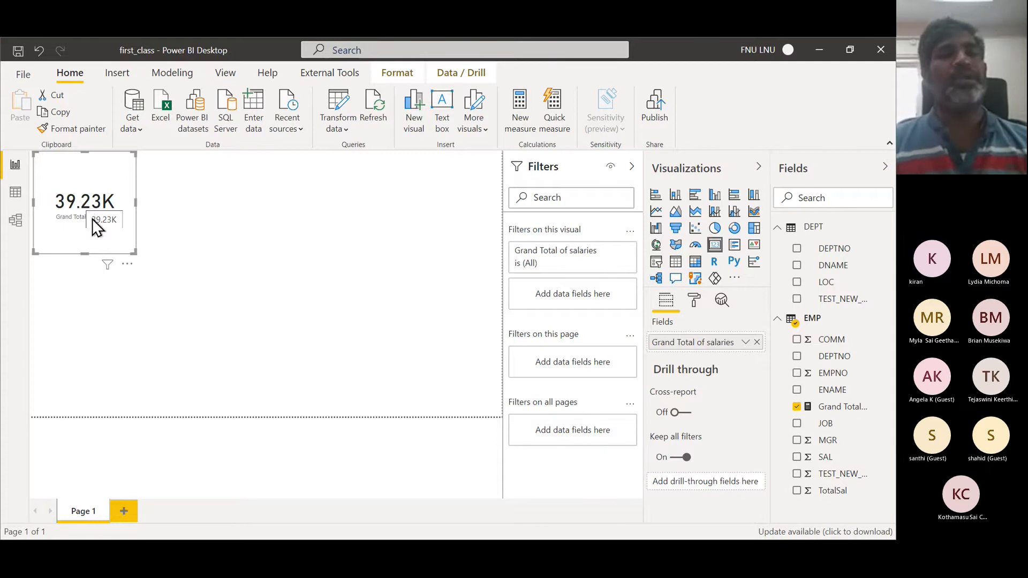
click(77, 318)
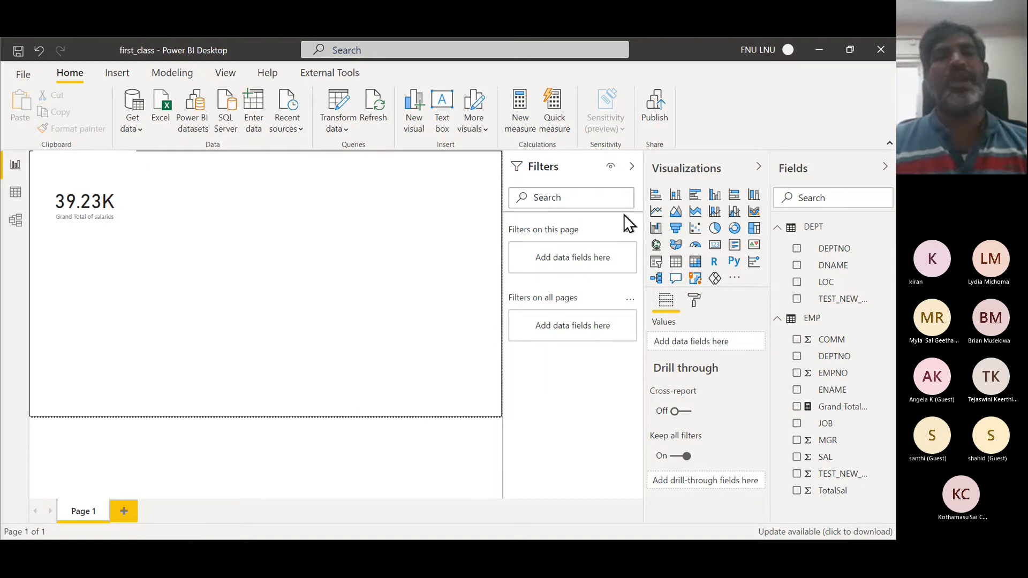
- Insert a clustered column chart of TotalSal by DNAME and widen it slightly
click(675, 195)
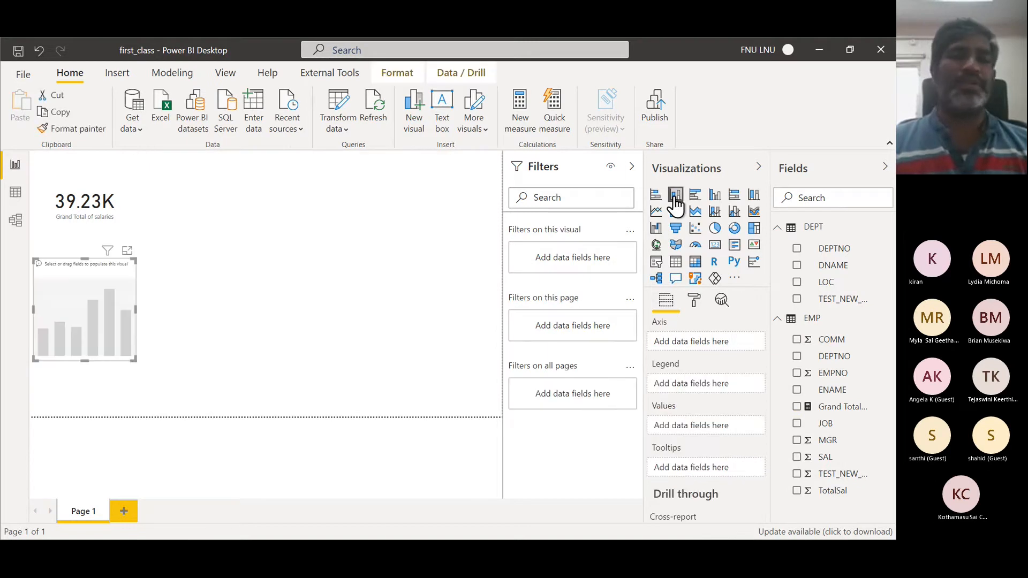
click(797, 266)
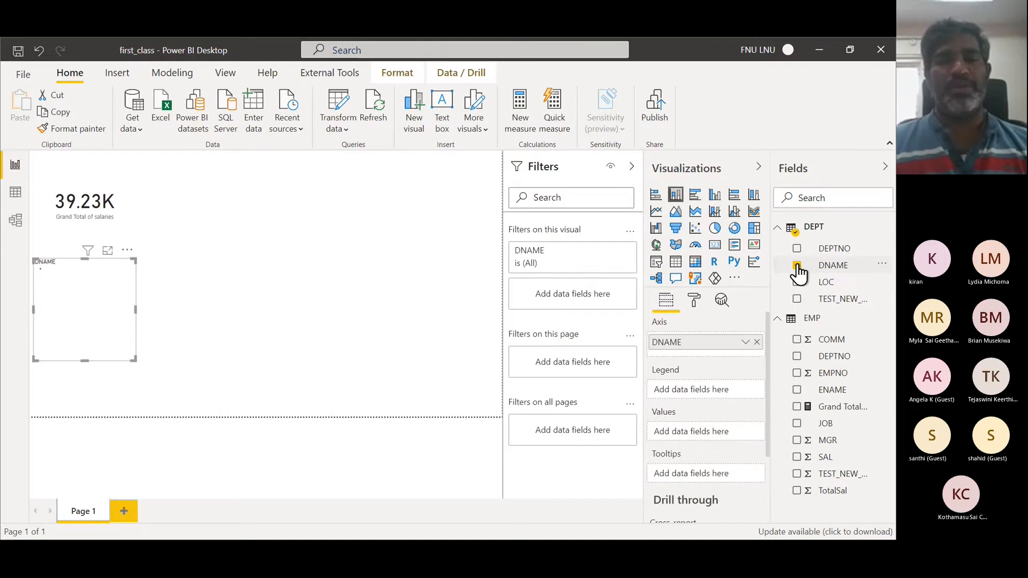
click(797, 489)
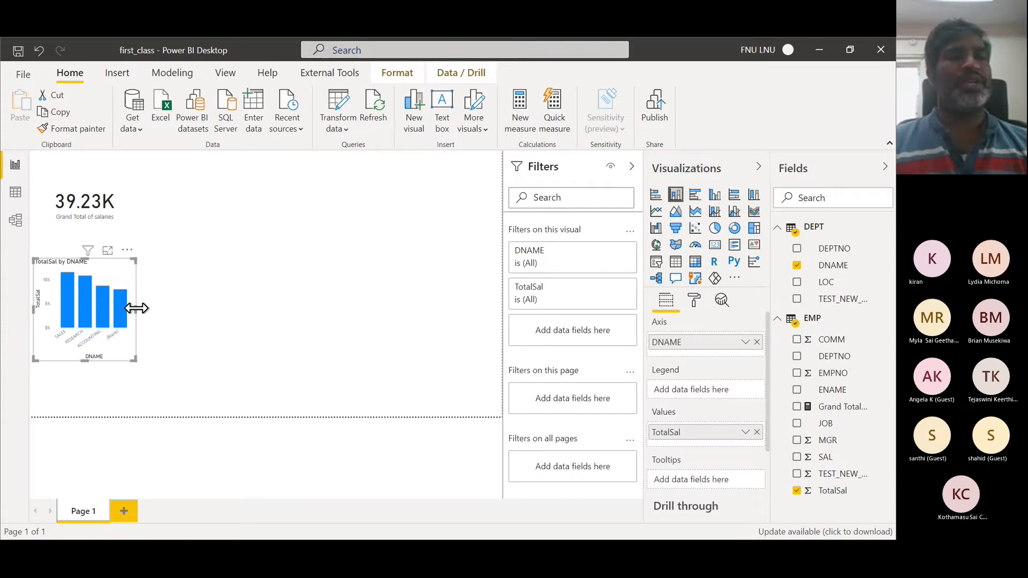
drag(137, 307, 156, 313)
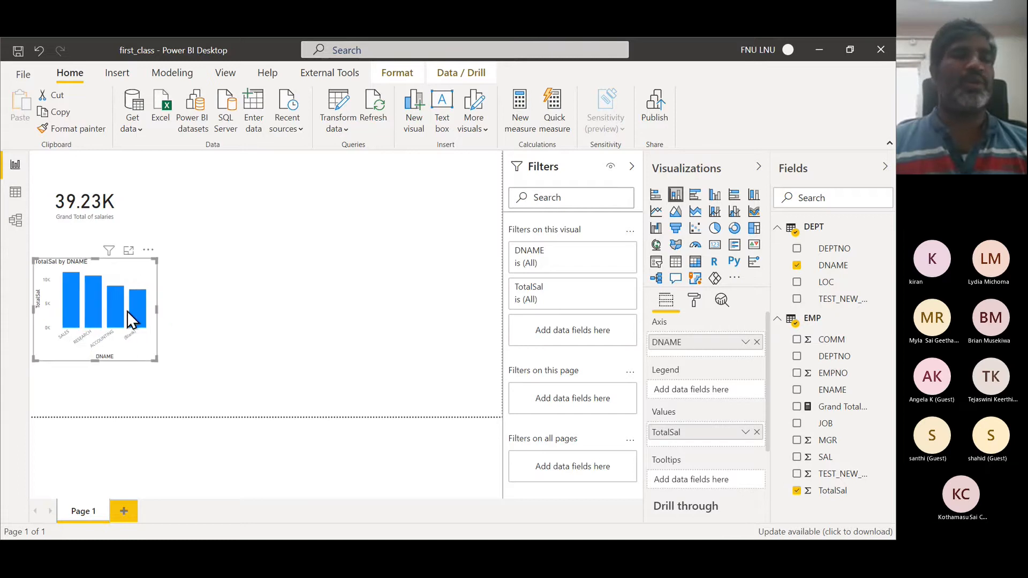
click(279, 289)
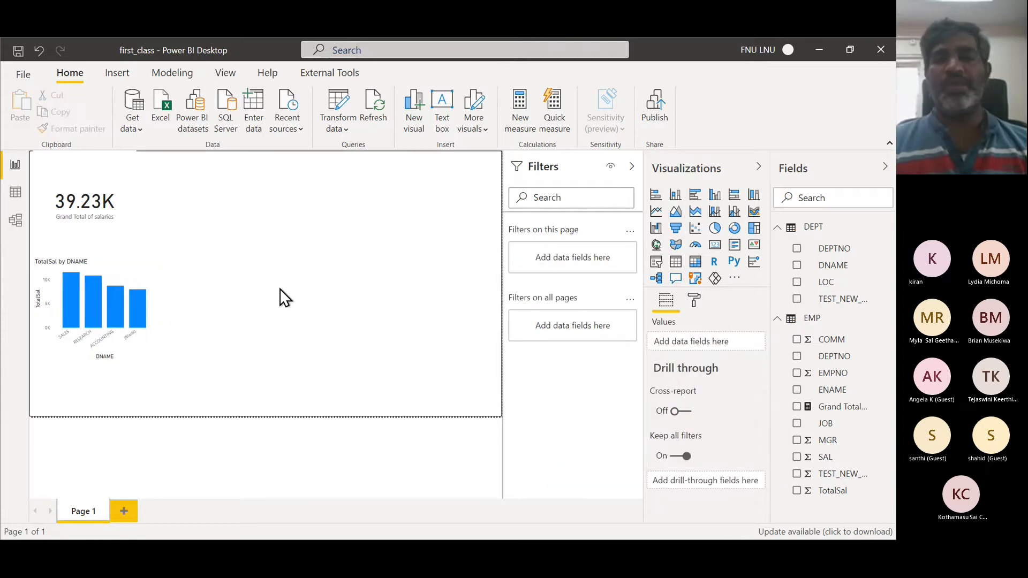
- Insert a pie chart next to the column chart and add JOB and TotalSal to it
click(716, 235)
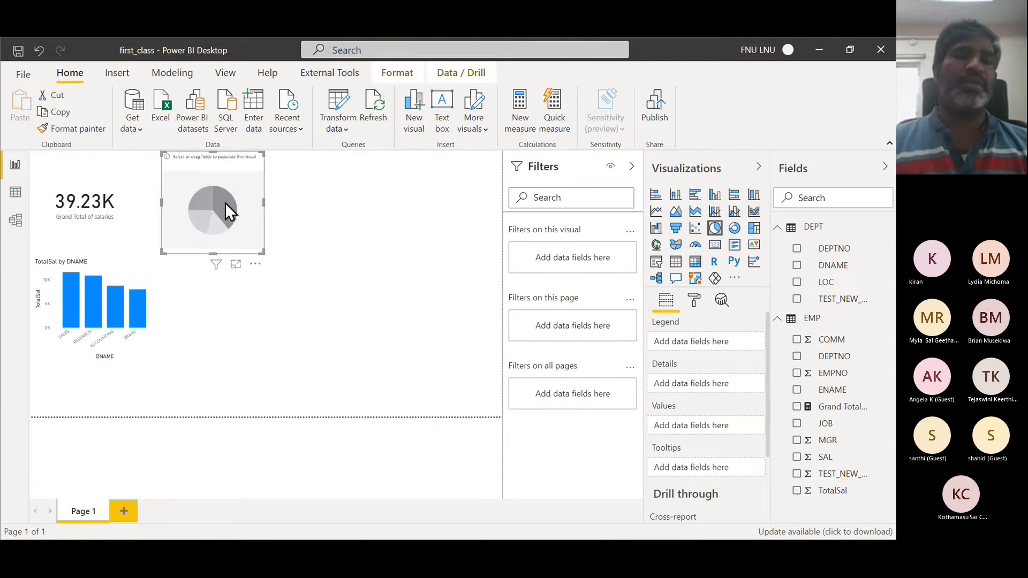
drag(225, 204, 249, 313)
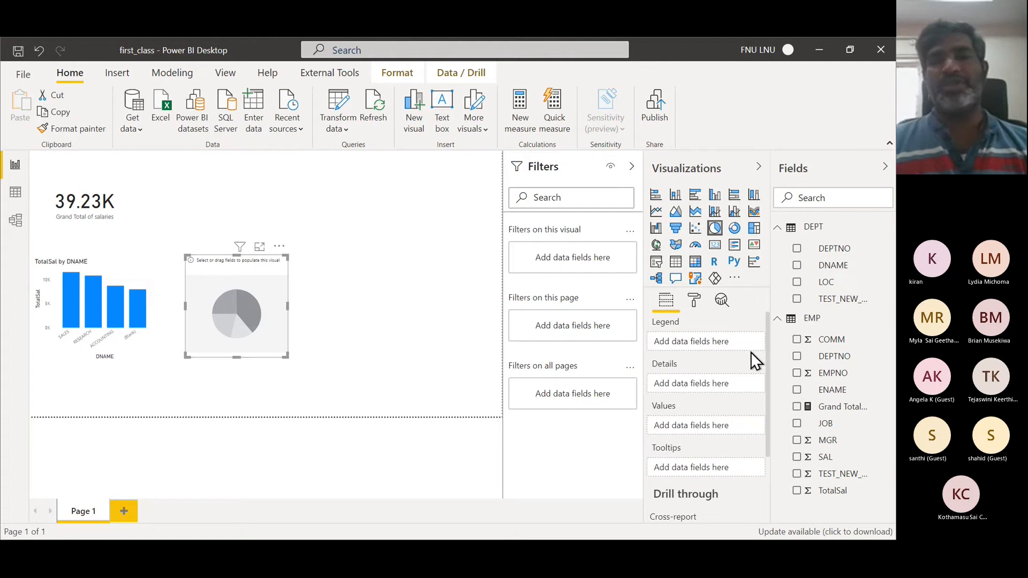
click(797, 423)
click(796, 490)
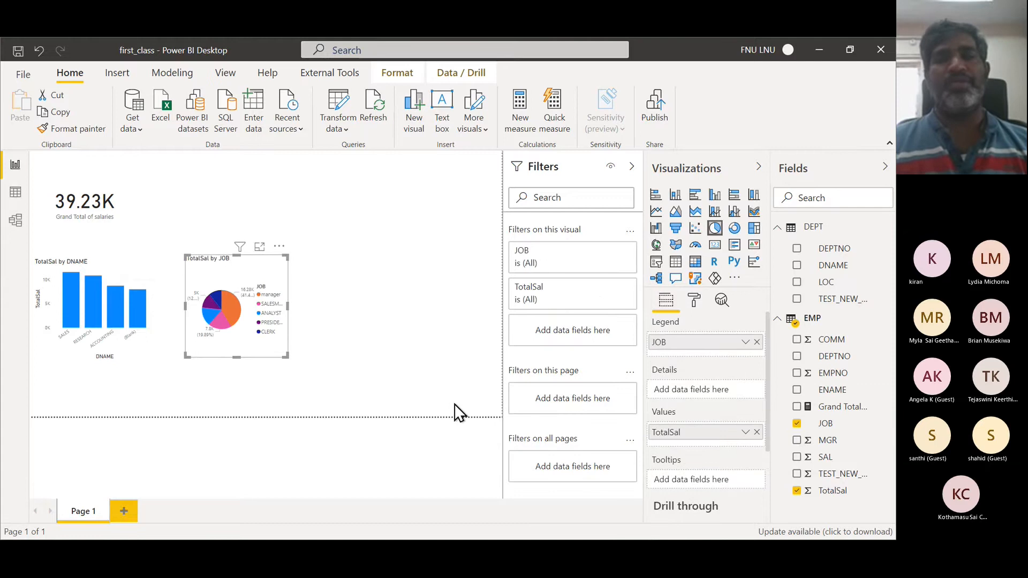
click(397, 297)
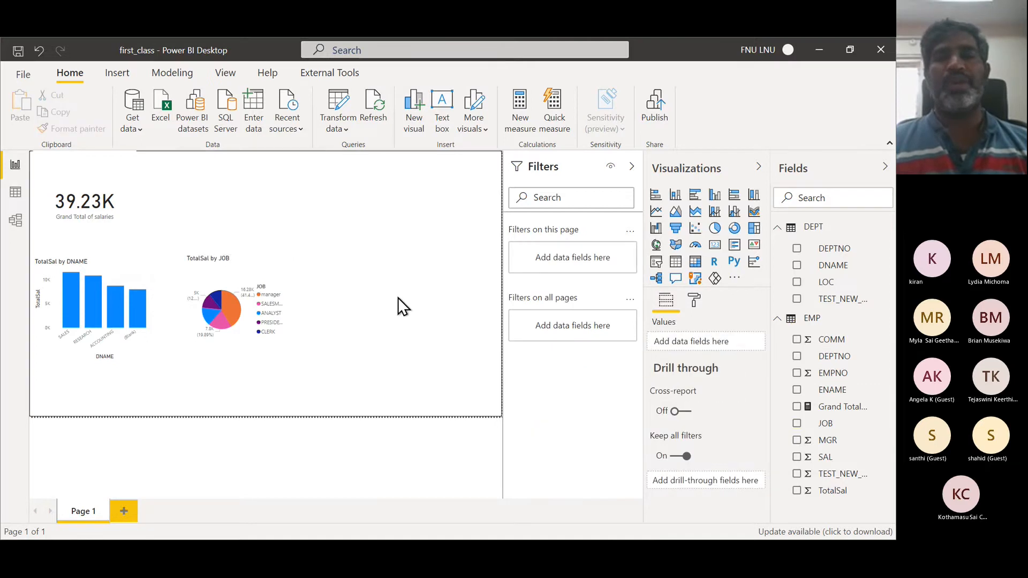
- Insert a donut chart to the right and add LOC and TotalSal to it
click(734, 230)
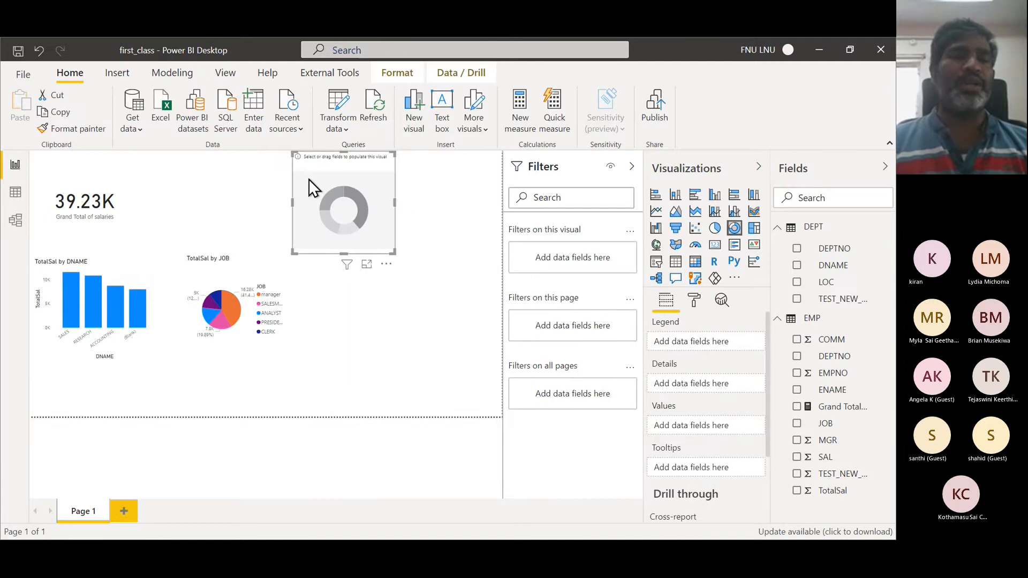
drag(304, 173, 358, 281)
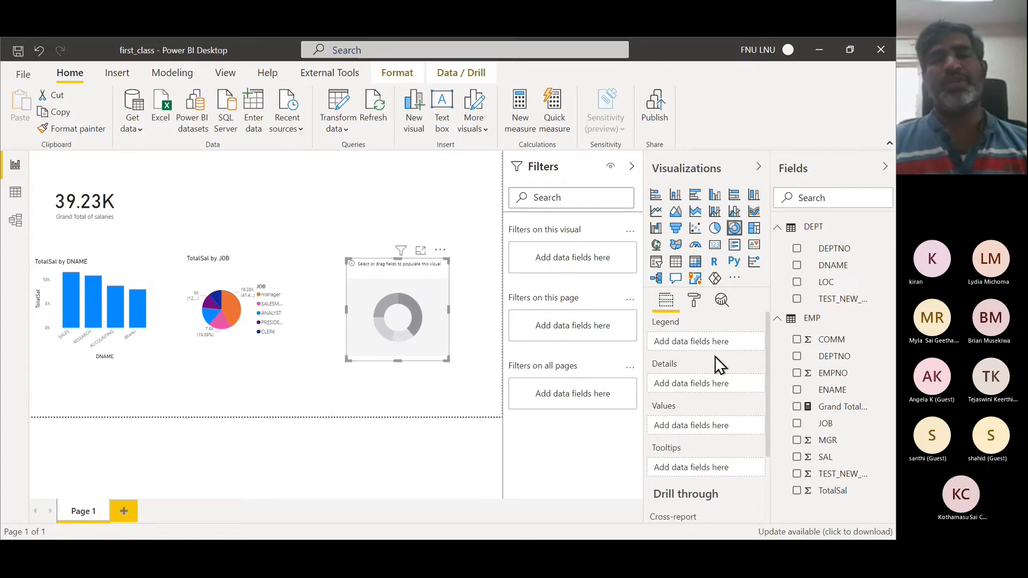
click(797, 284)
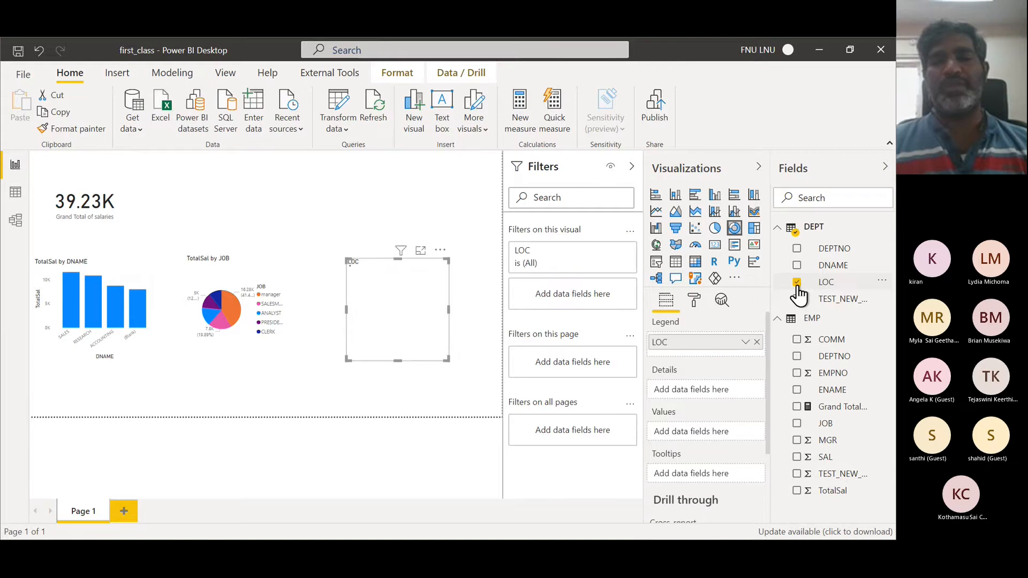
click(797, 491)
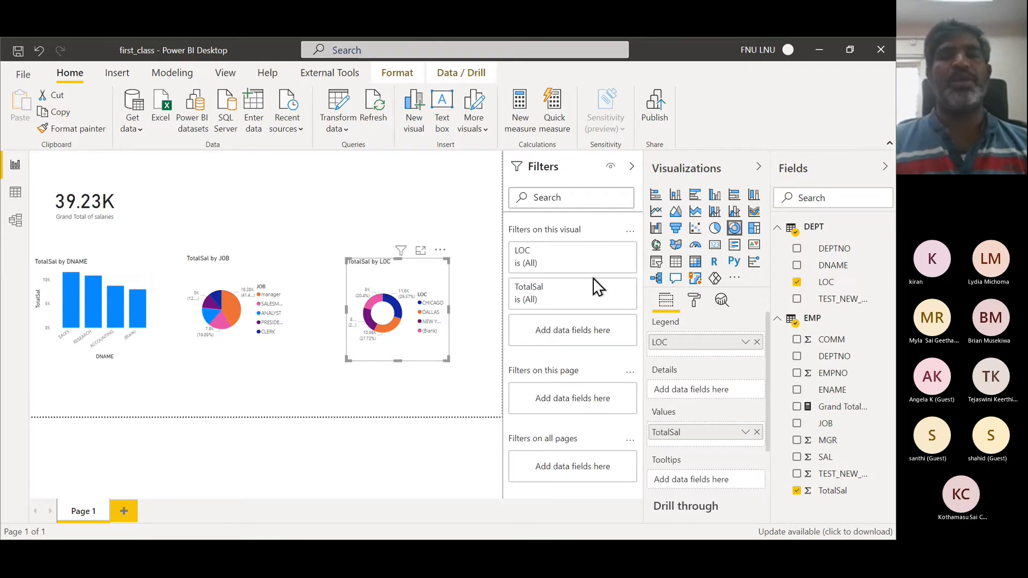
- Try converting the donut chart into a slicer, then undo the change
click(654, 264)
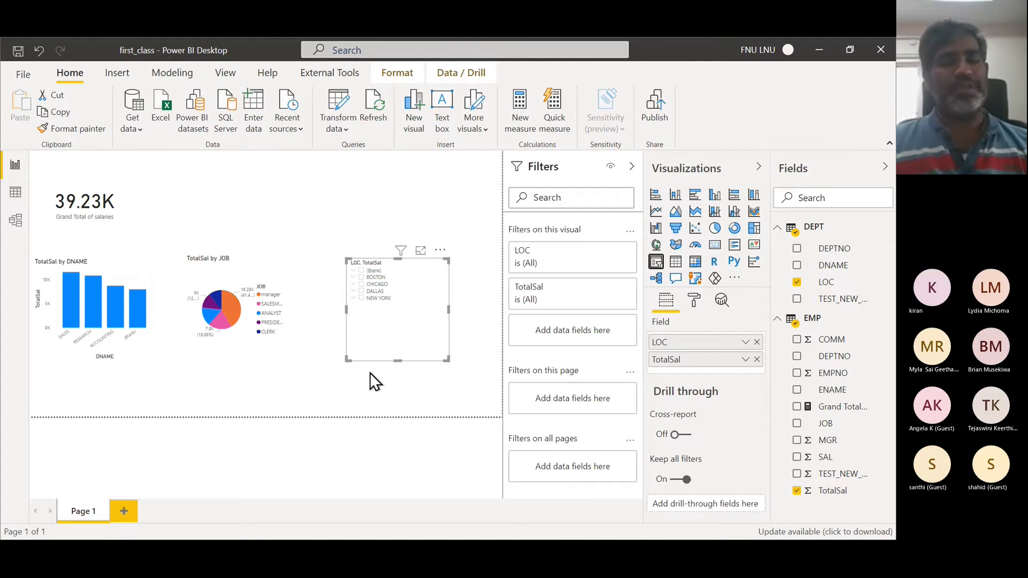
key(ctrl+z)
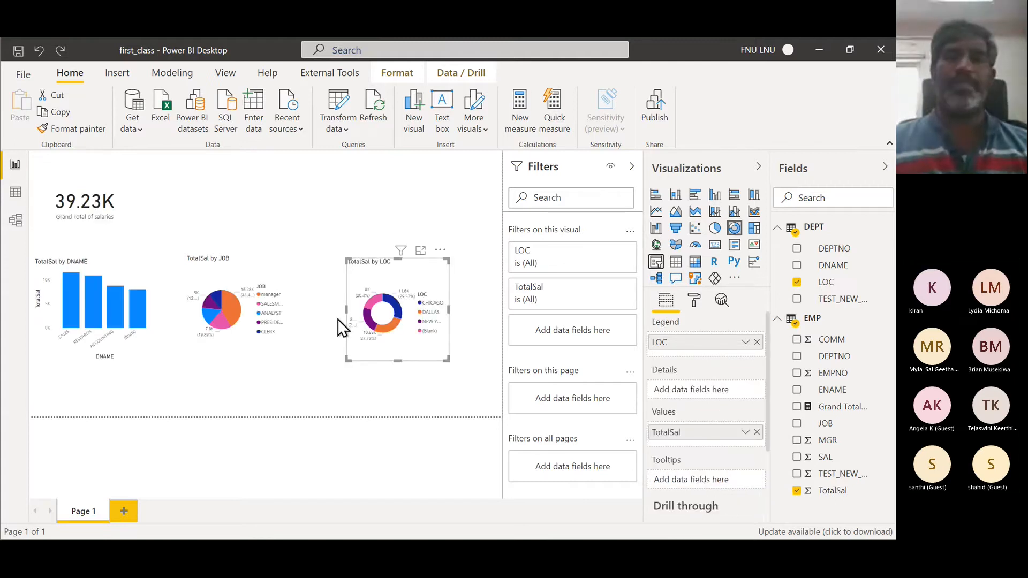
click(277, 175)
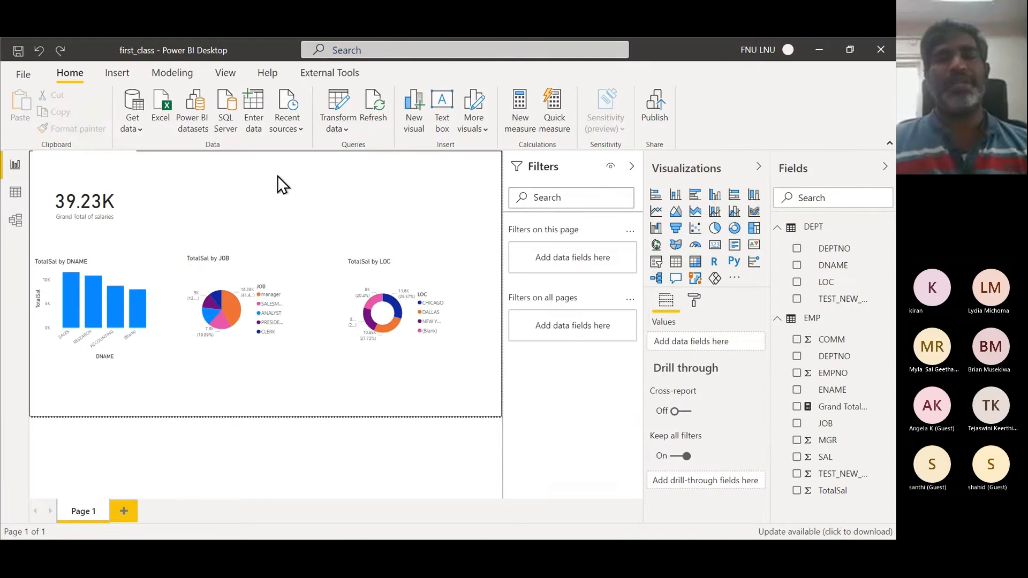
- Insert a slicer on DEPTNO and switch its style to Dropdown
click(662, 266)
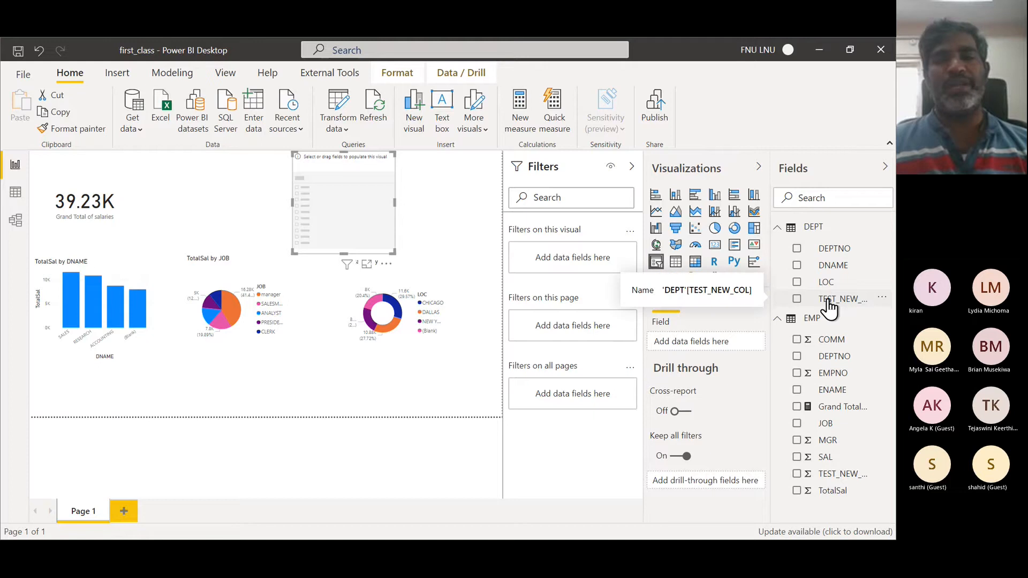
click(797, 249)
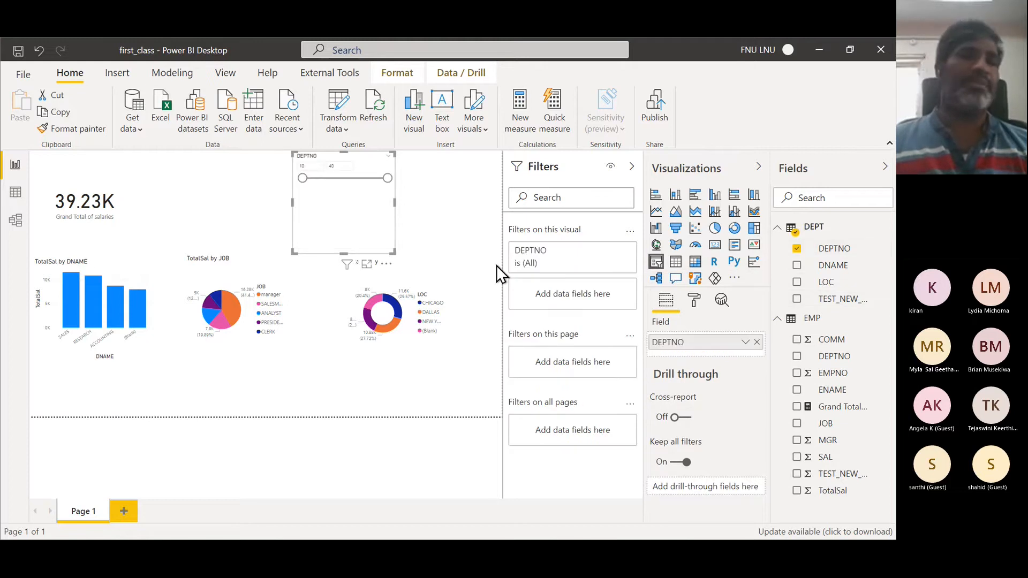
click(388, 158)
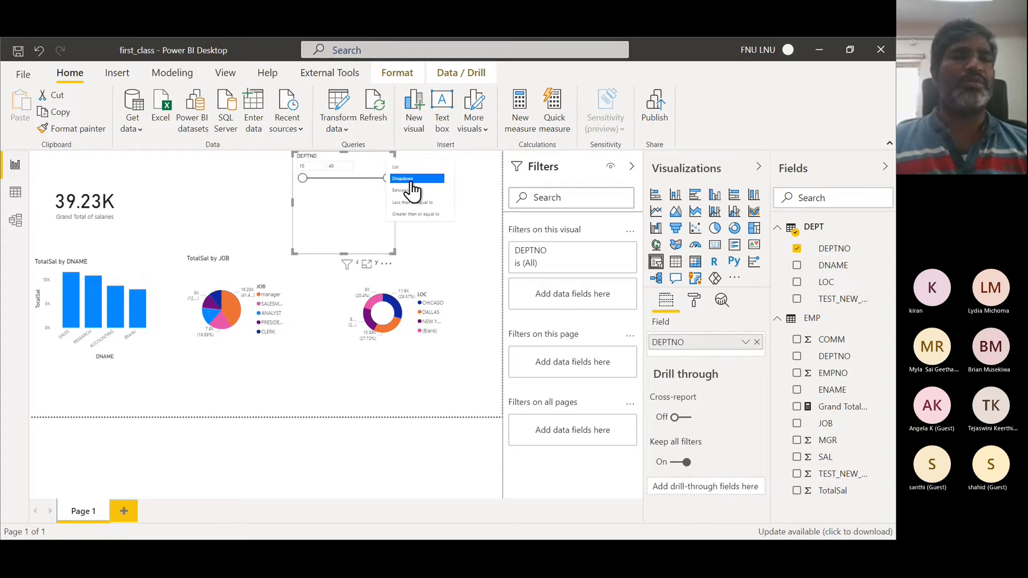
click(410, 180)
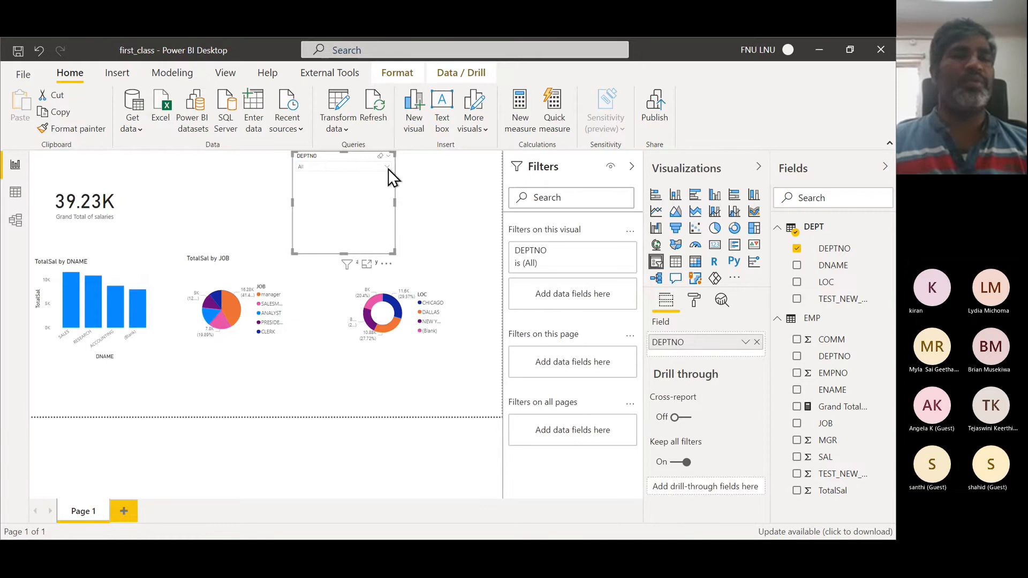
- Filter the report with the DEPTNO slicer, selecting departments 20 and 30
click(388, 169)
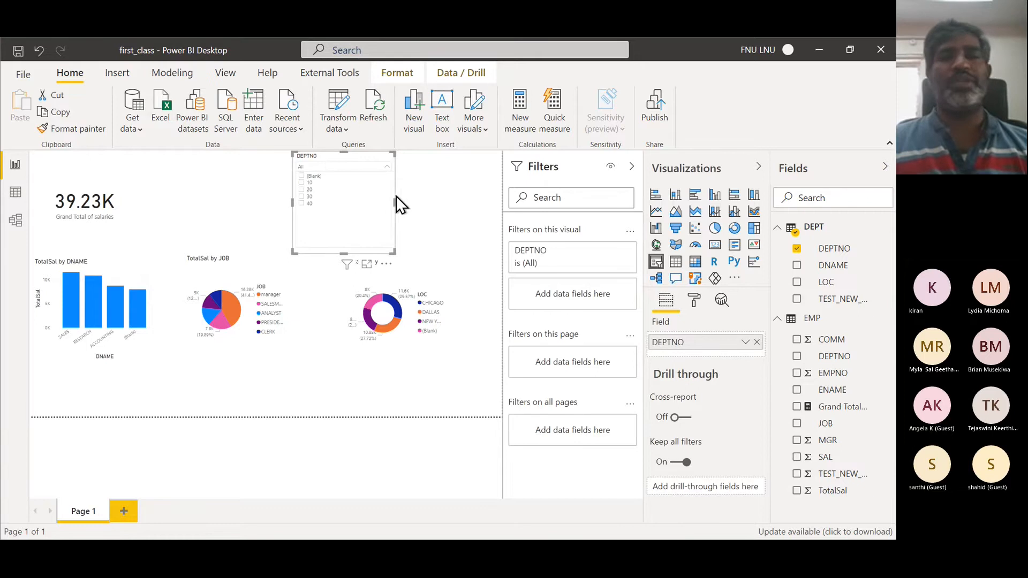
click(302, 204)
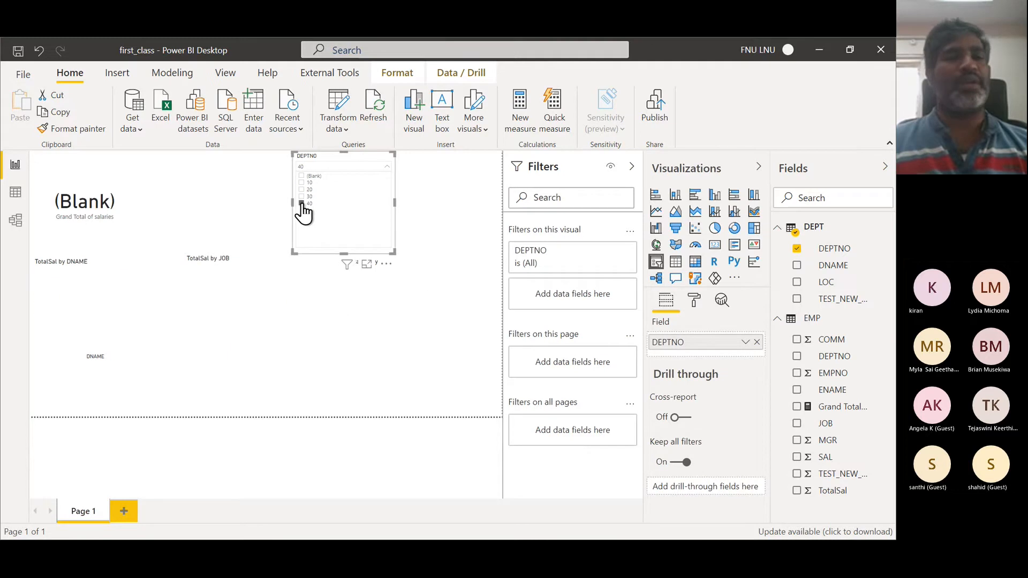
click(301, 197)
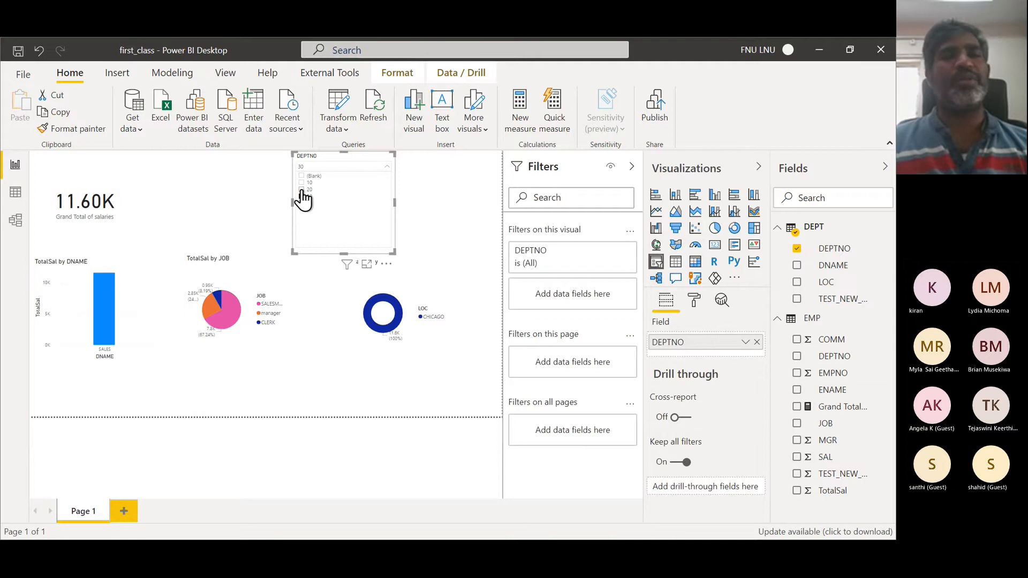
ctrl+click(302, 189)
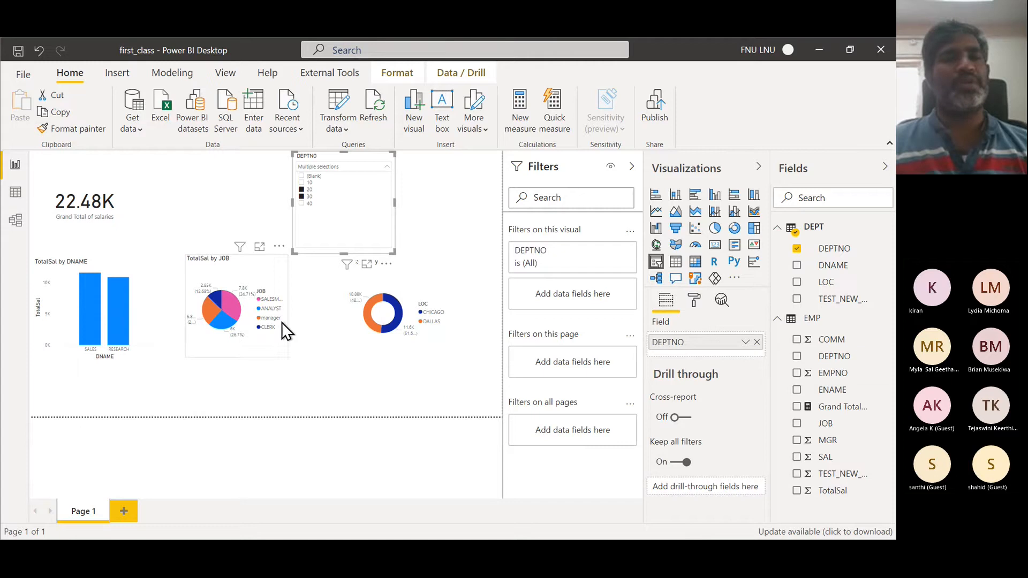
- Shrink the DEPTNO slicer to a compact dropdown box
click(345, 238)
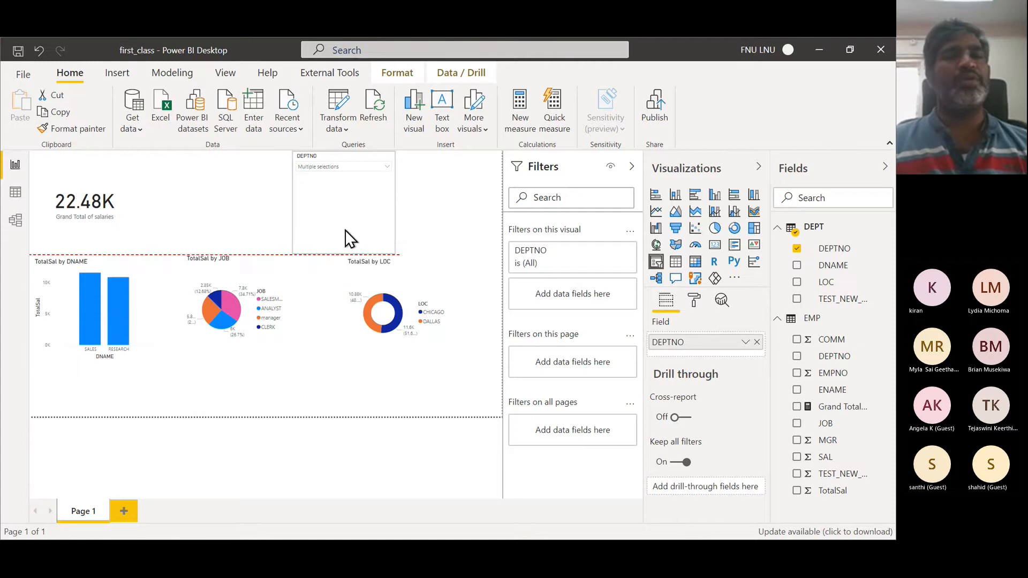
drag(345, 231, 346, 184)
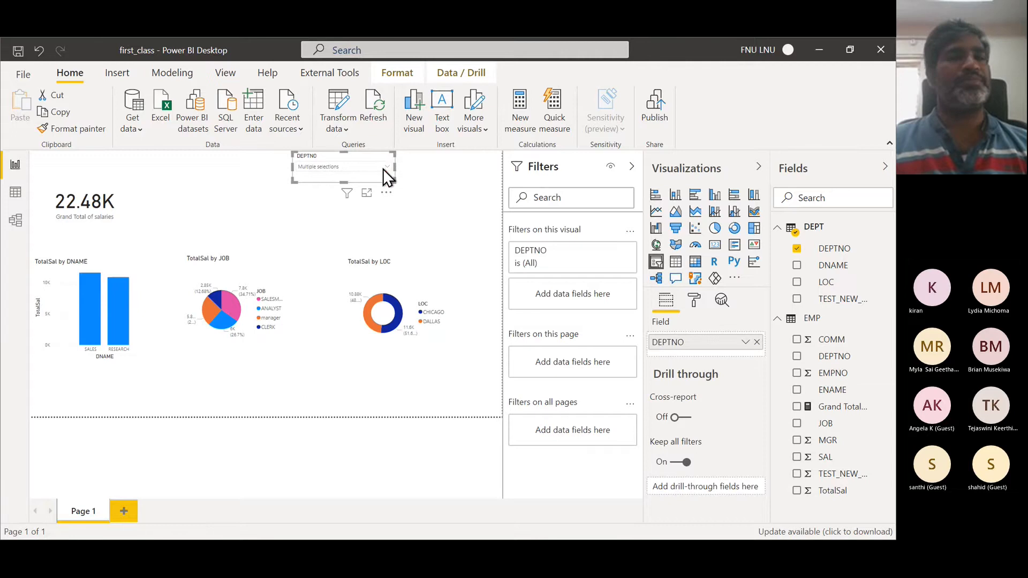
drag(384, 169, 343, 172)
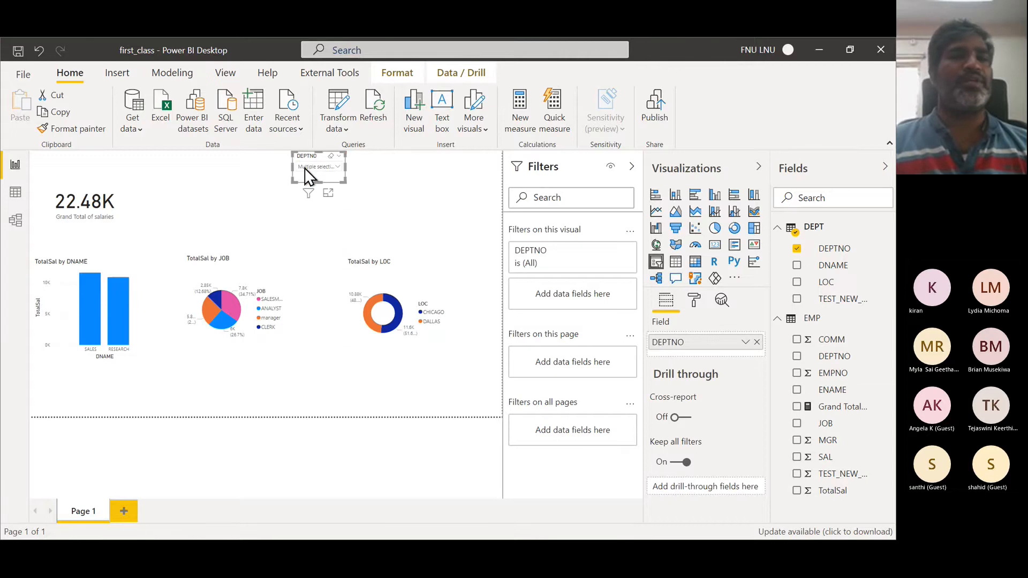
click(422, 187)
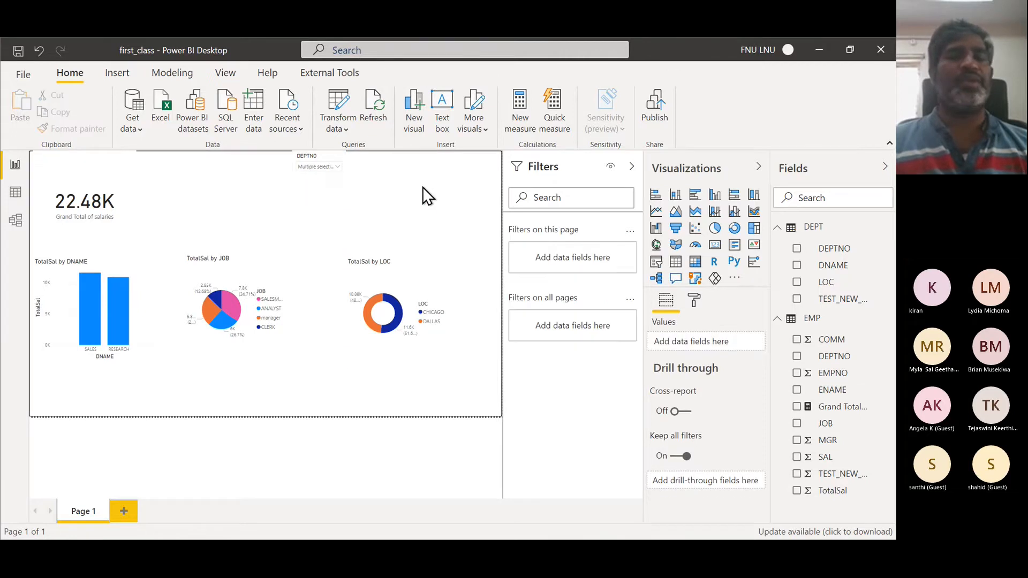
- Change the DEPTNO slicer selection to departments 10 and 20
click(338, 167)
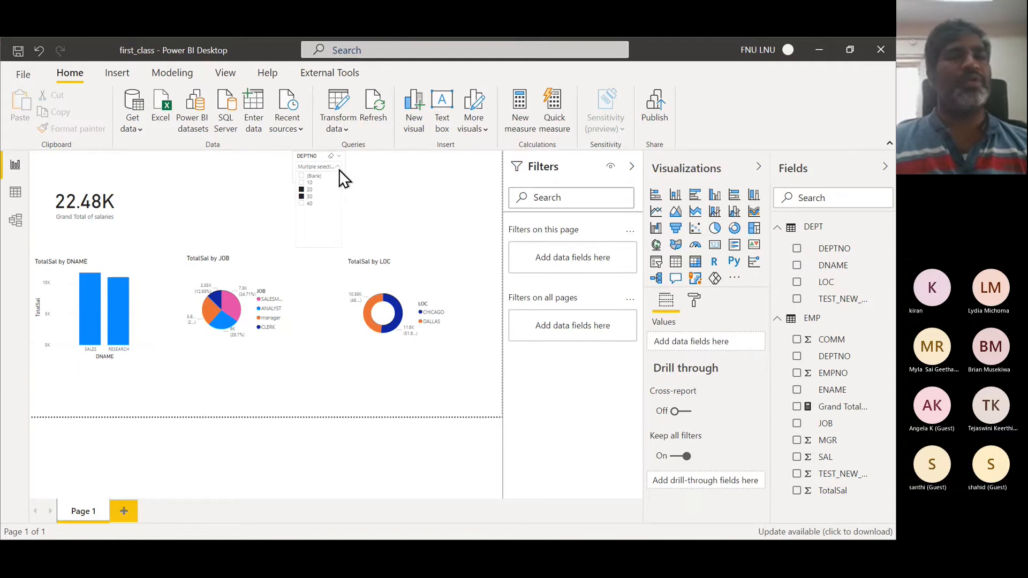
click(303, 183)
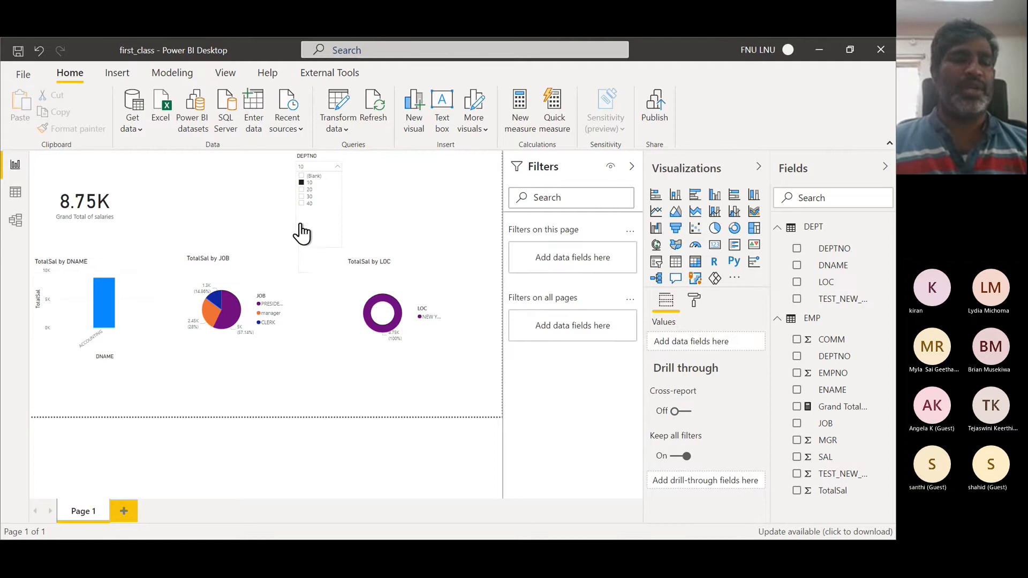
ctrl+click(303, 189)
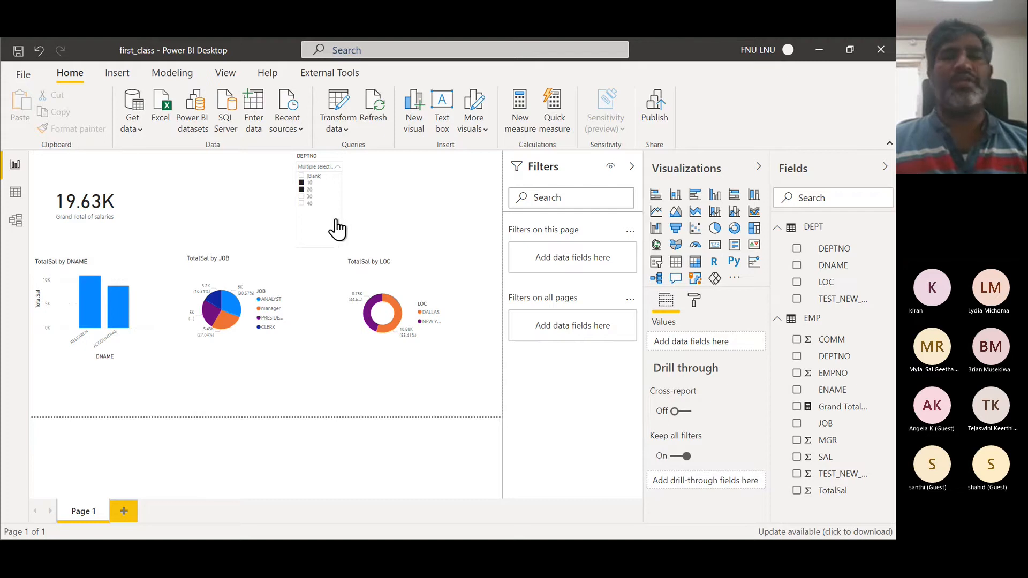
- Turn on the Show "Select all" option in the DEPTNO slicer's selection controls
click(696, 302)
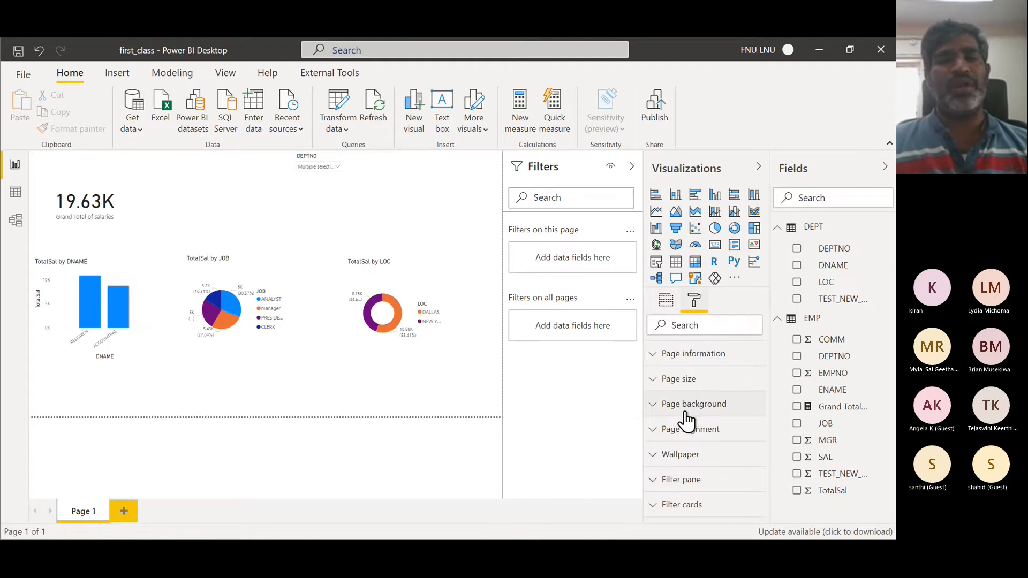
click(336, 175)
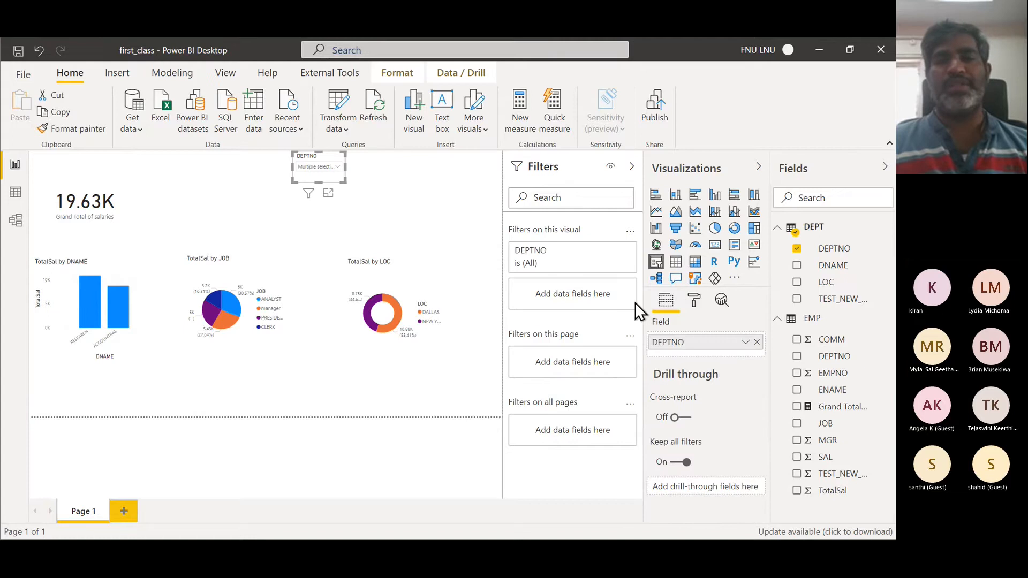
click(693, 298)
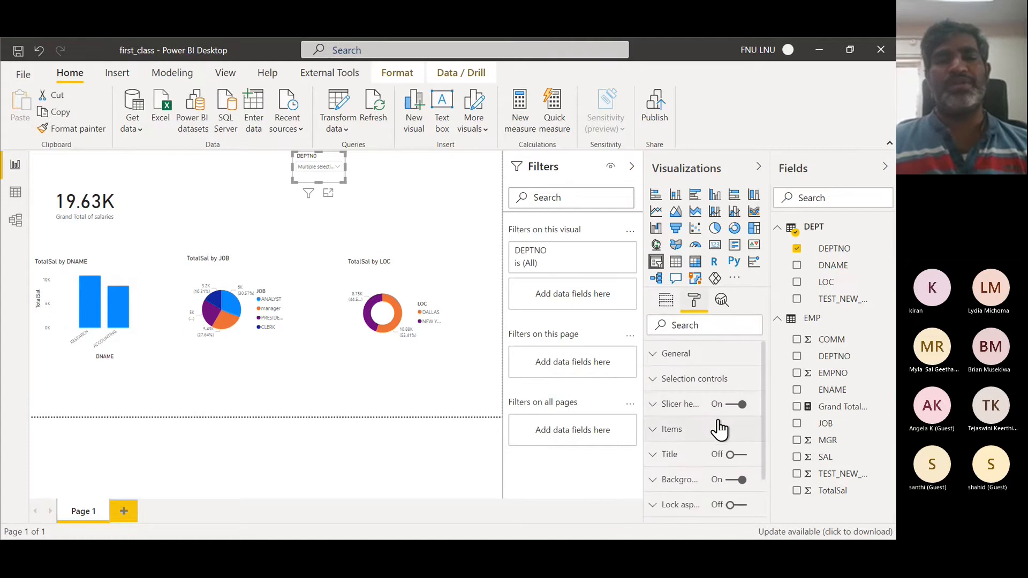
click(677, 381)
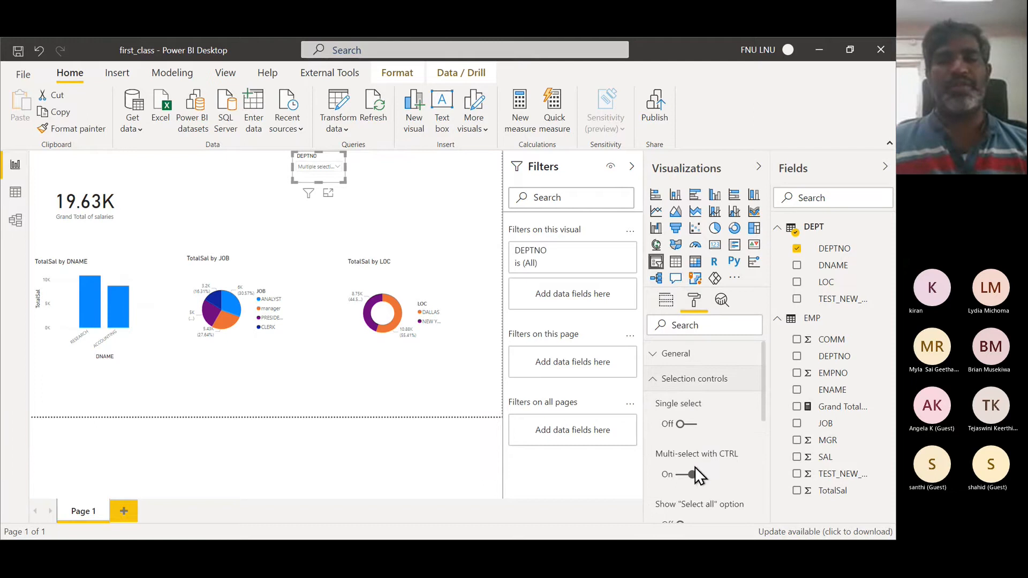
scroll(698, 465, down, 2)
scroll(698, 465, down, 1)
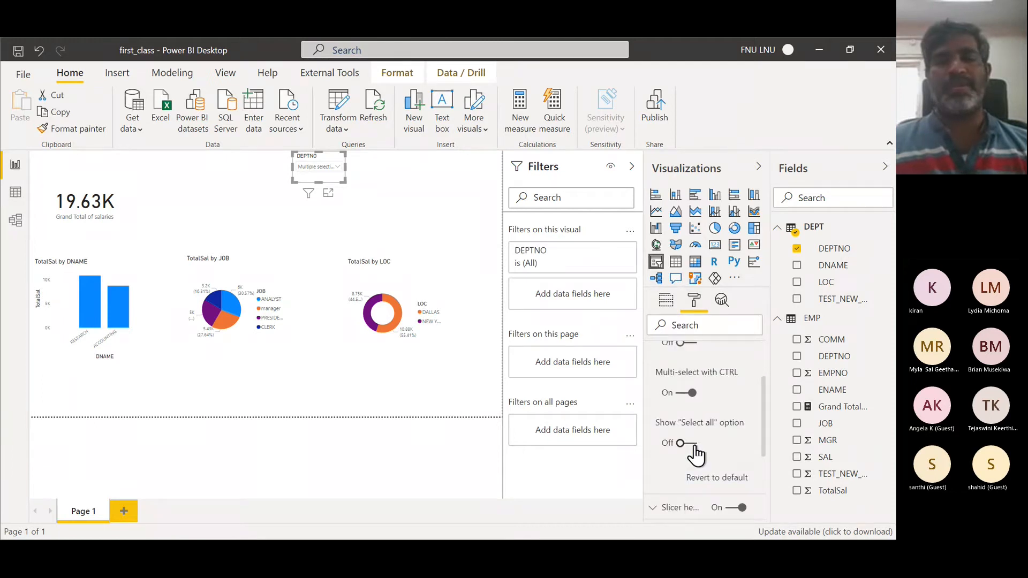
click(690, 443)
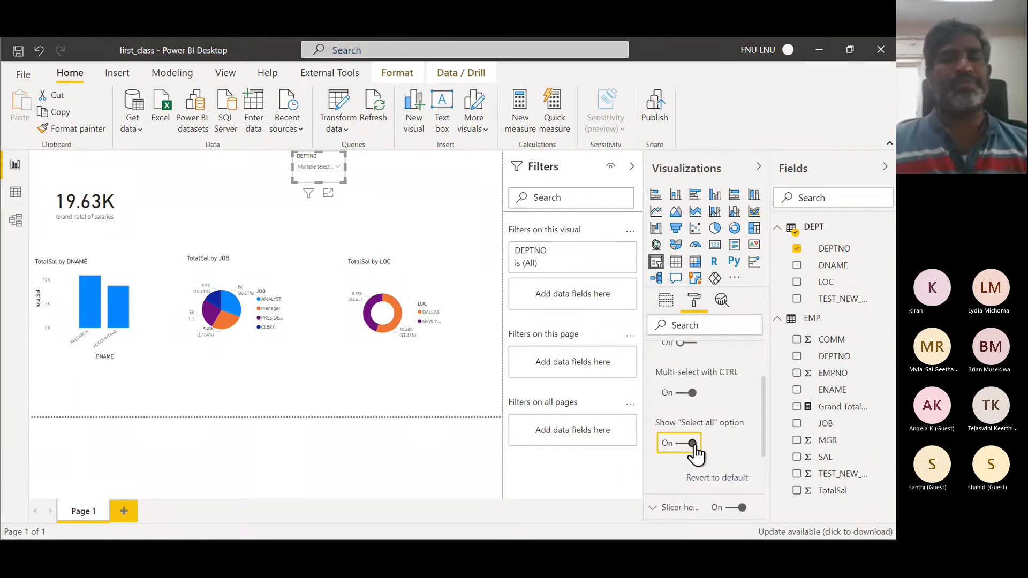
- Select all departments in the DEPTNO slicer dropdown
click(337, 166)
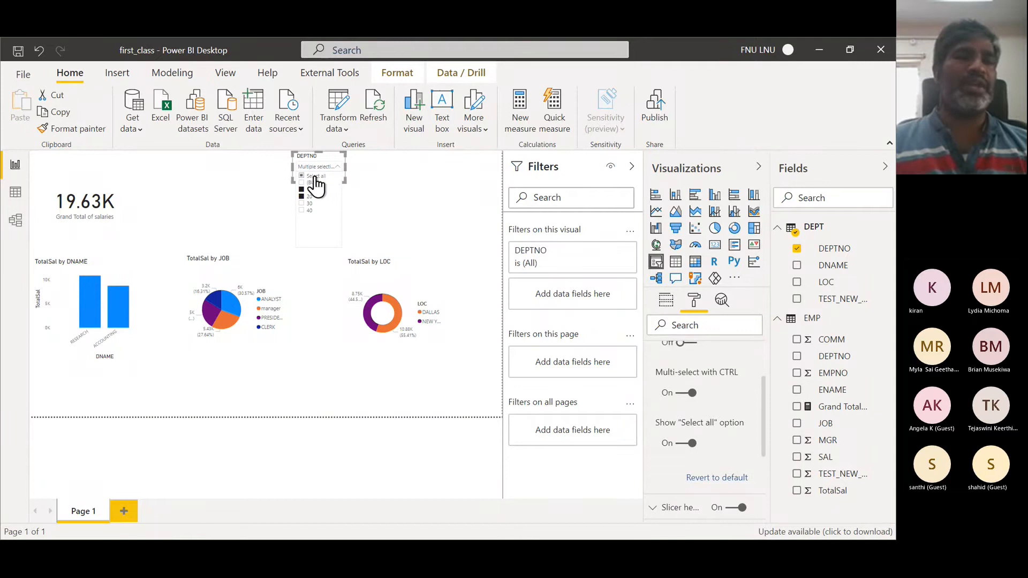
click(302, 177)
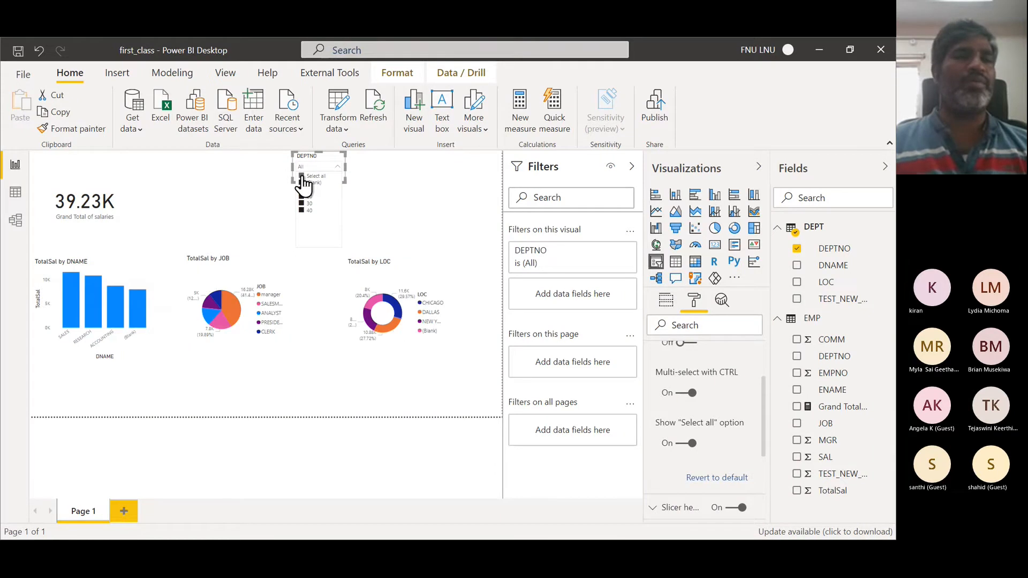
click(198, 200)
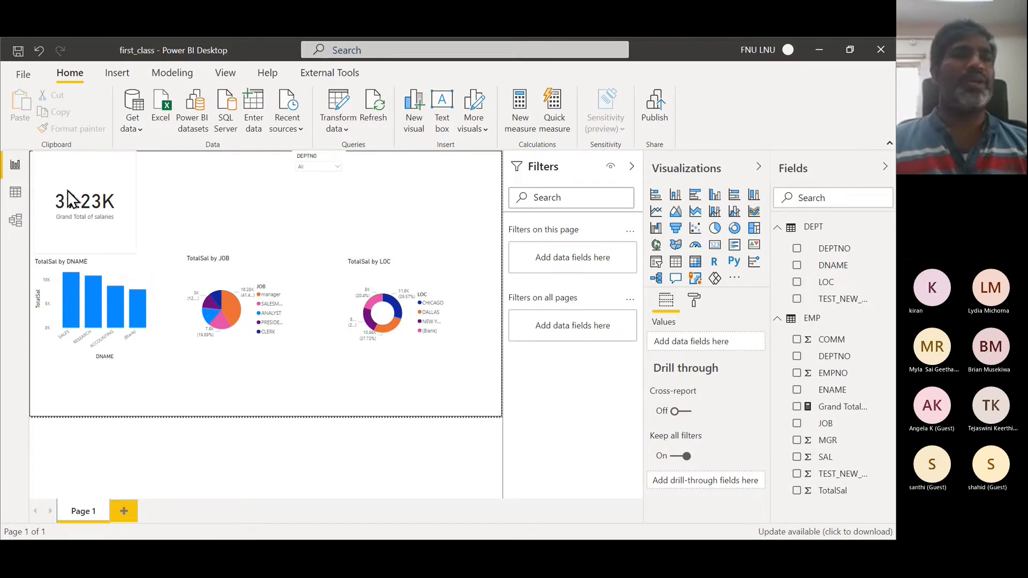
- Save the report and check first_class.pbix in the Desktop folder in File Explorer
click(20, 50)
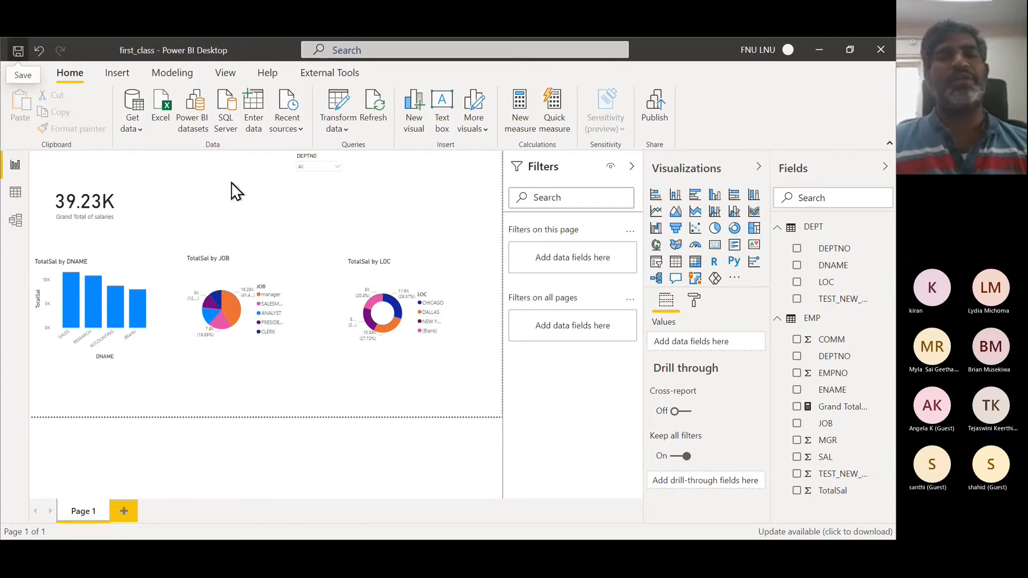
key(alt+Tab)
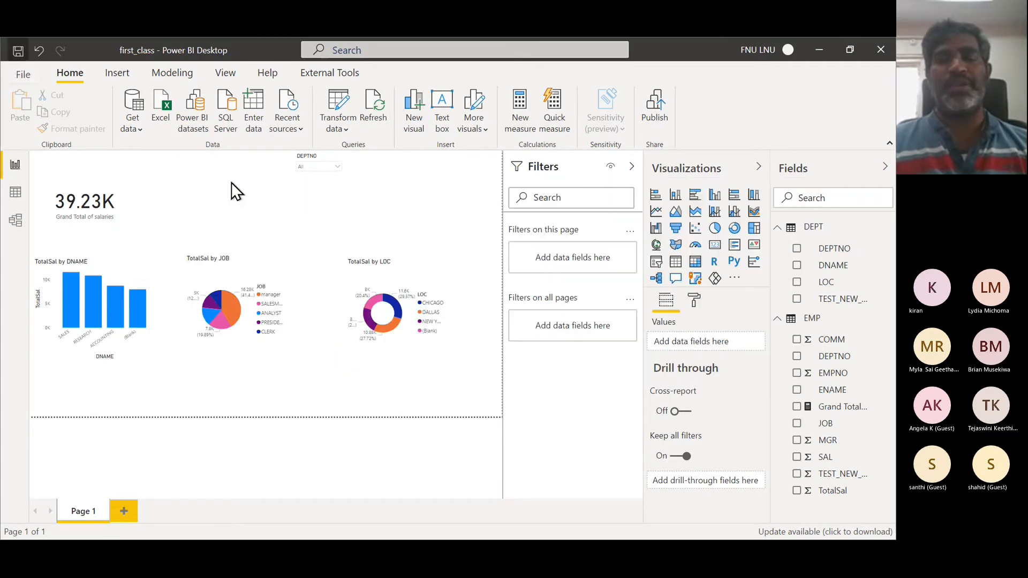
key(alt+Tab)
key(Tab)
key(Tab)
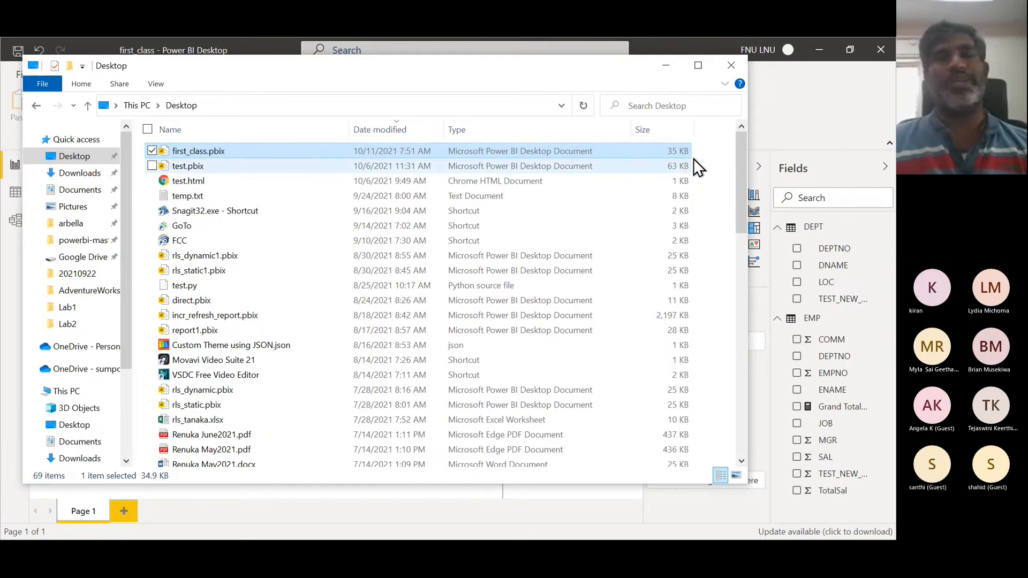
key(super)
key(super)
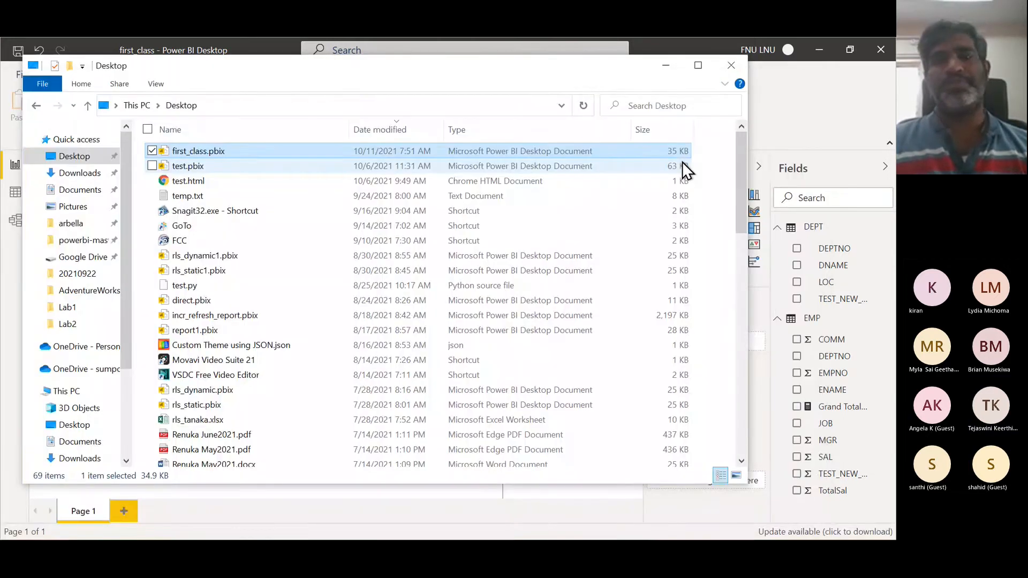
- Switch to the browser to show the Power BI architecture diagram on the rritec/powerbi GitHub page
key(alt+Tab)
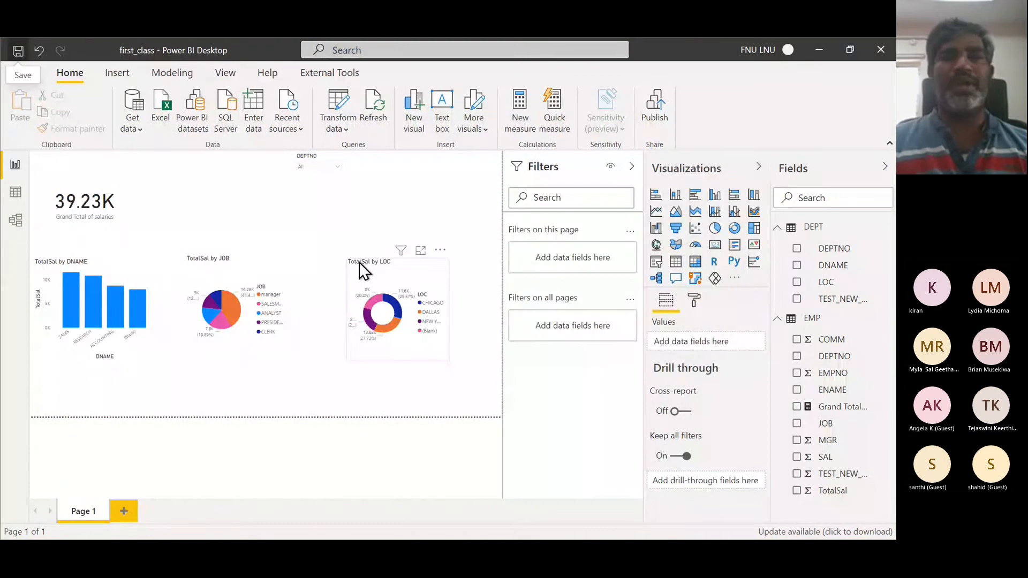
key(alt+Tab)
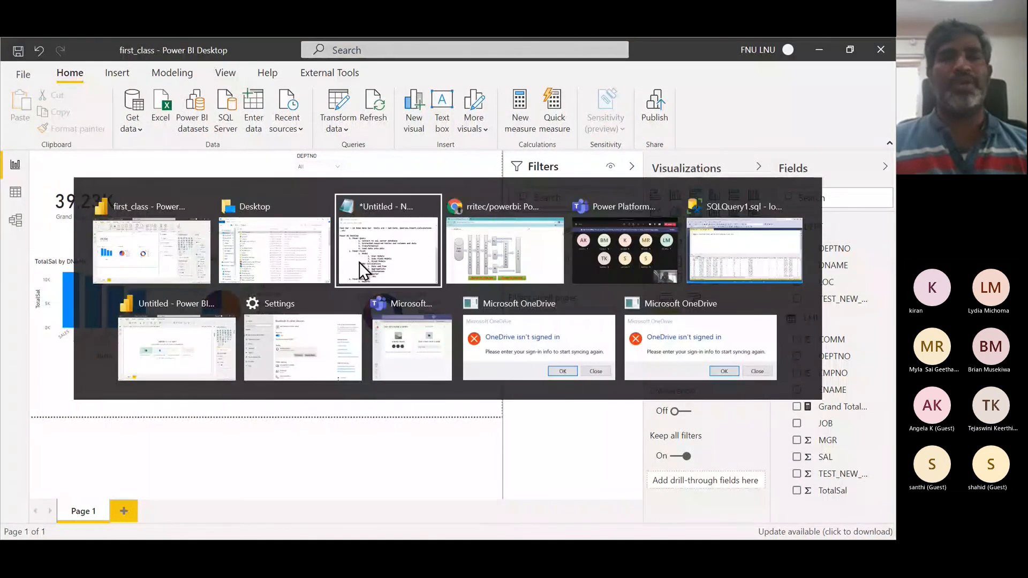
key(alt+Tab)
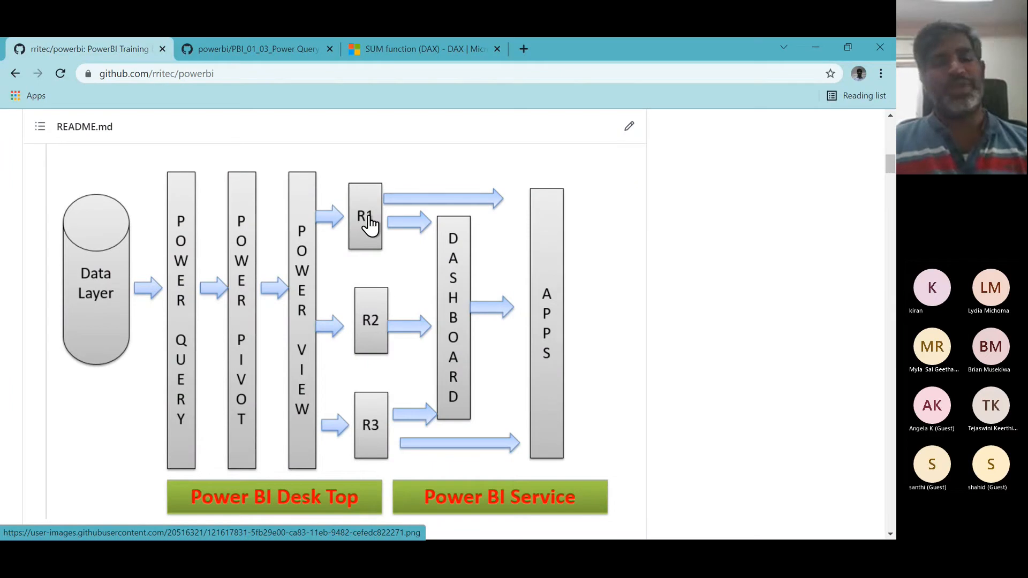
key(alt+Tab)
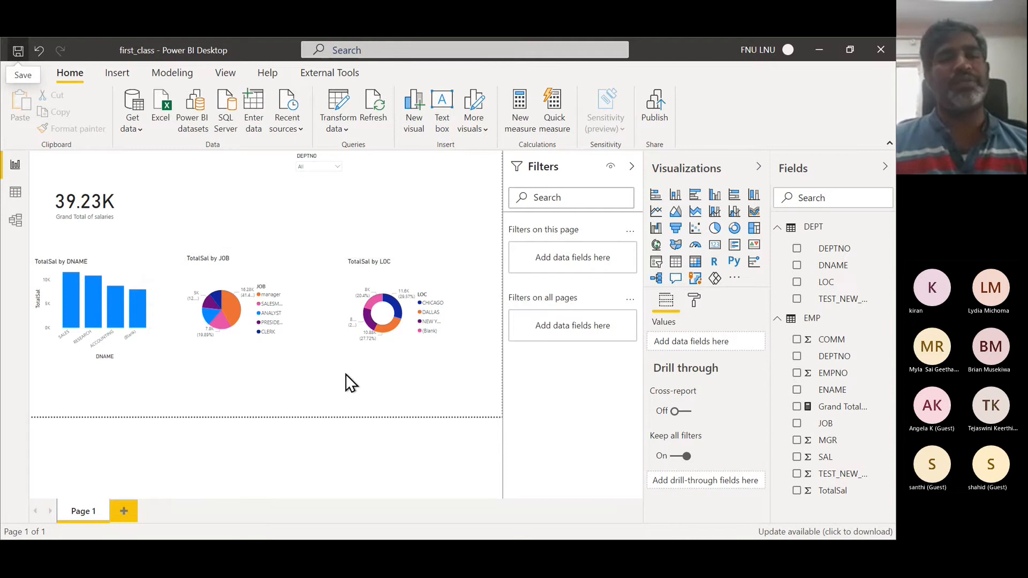
key(alt+Tab)
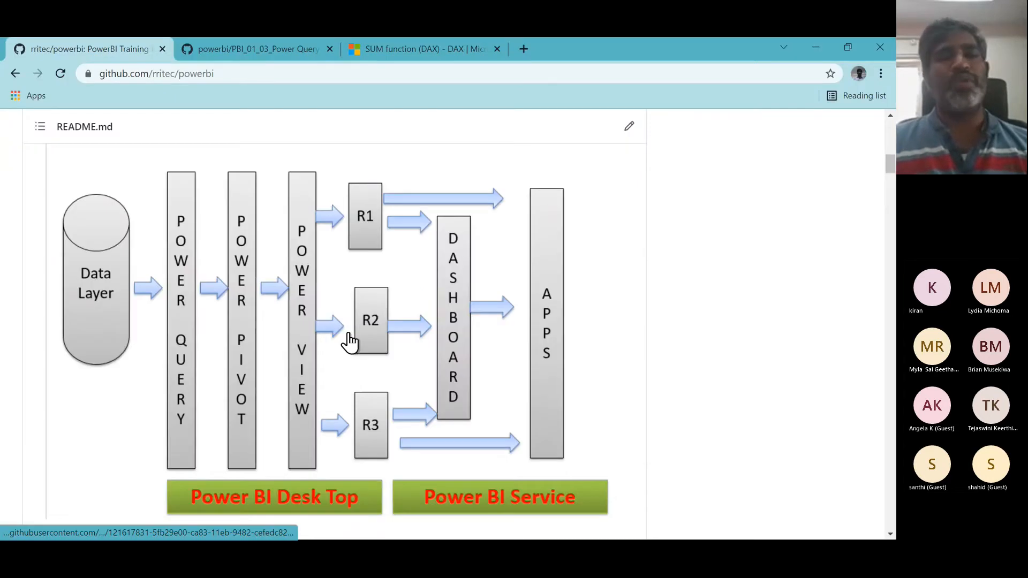
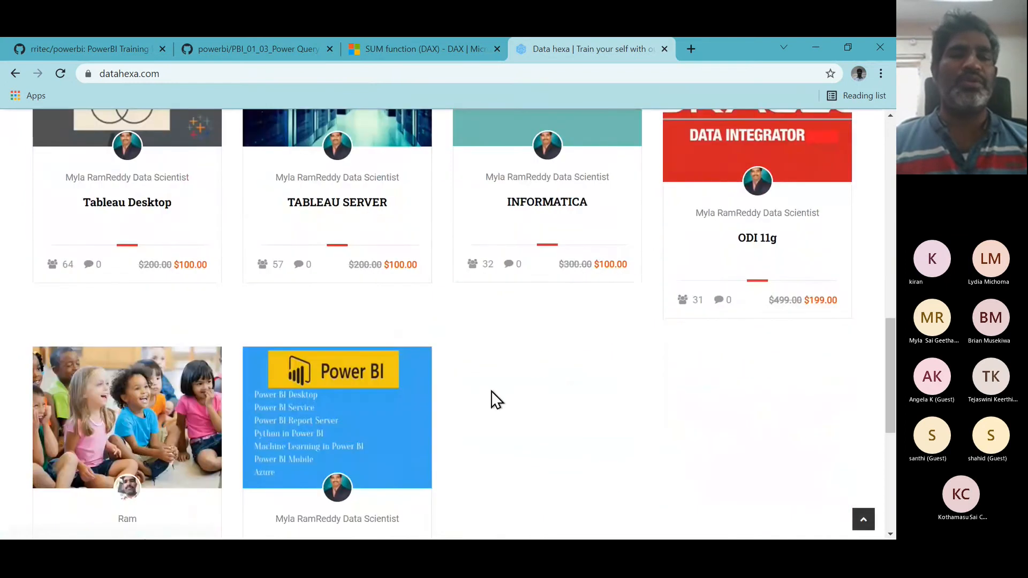
scroll(490, 396, down, 2)
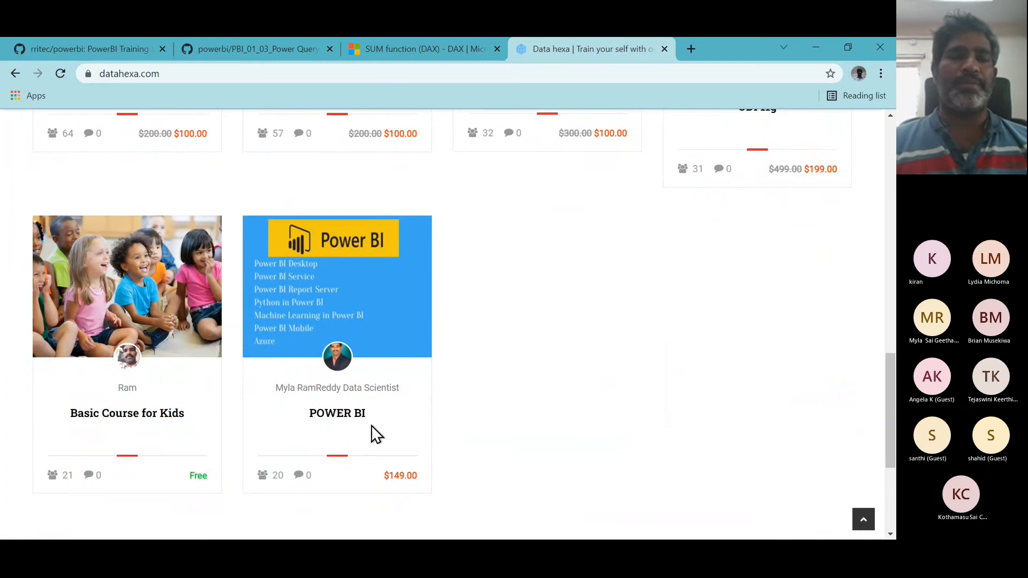
- Open app.powerbi.com in a new browser tab
scroll(581, 277, up, 12)
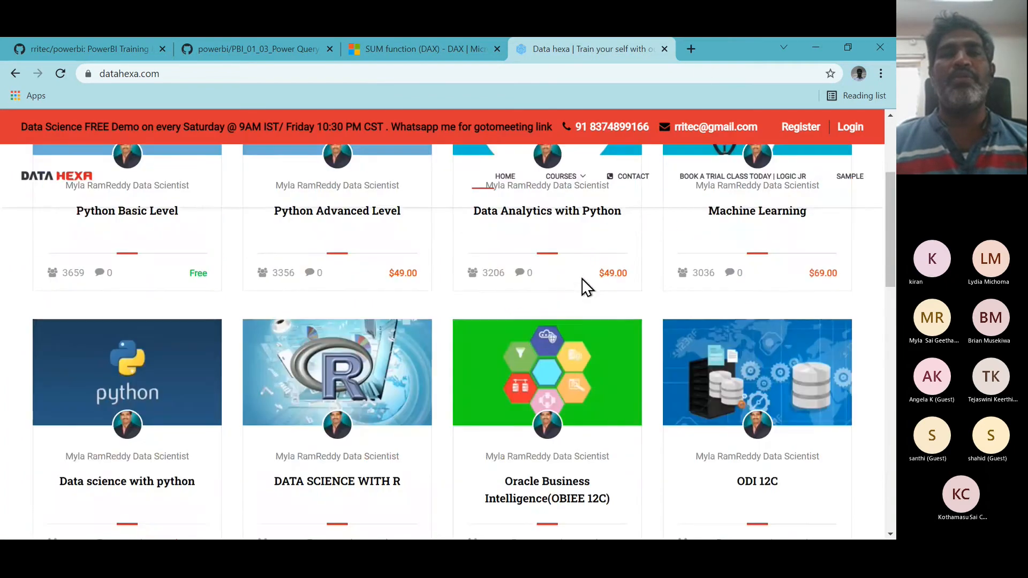
click(693, 49)
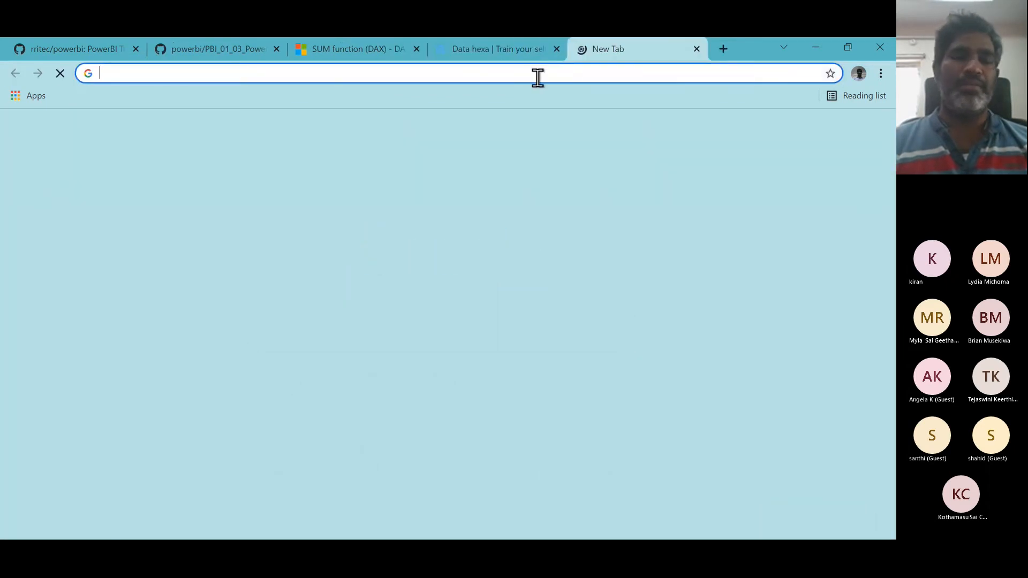
text(app)
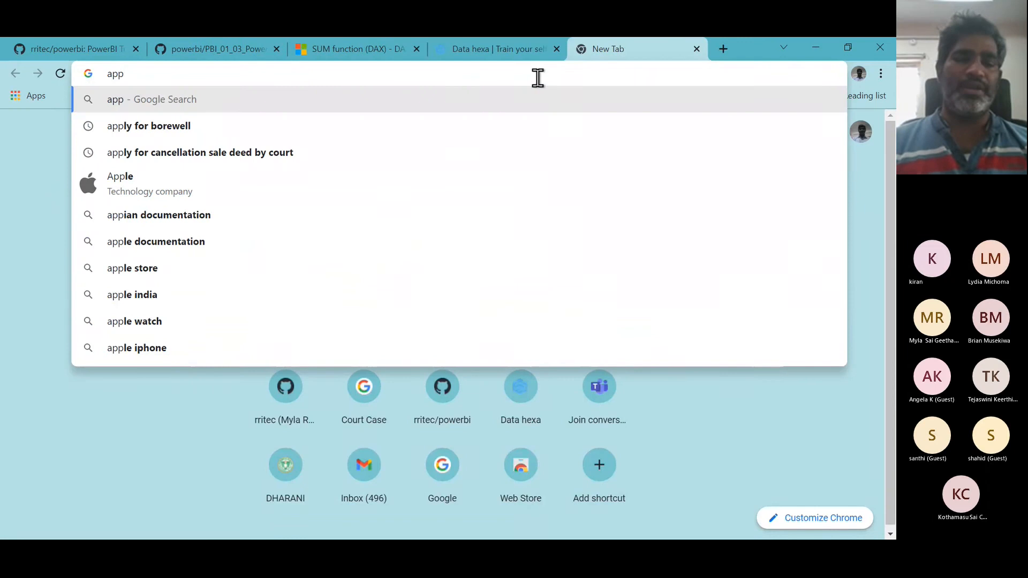
text(.)
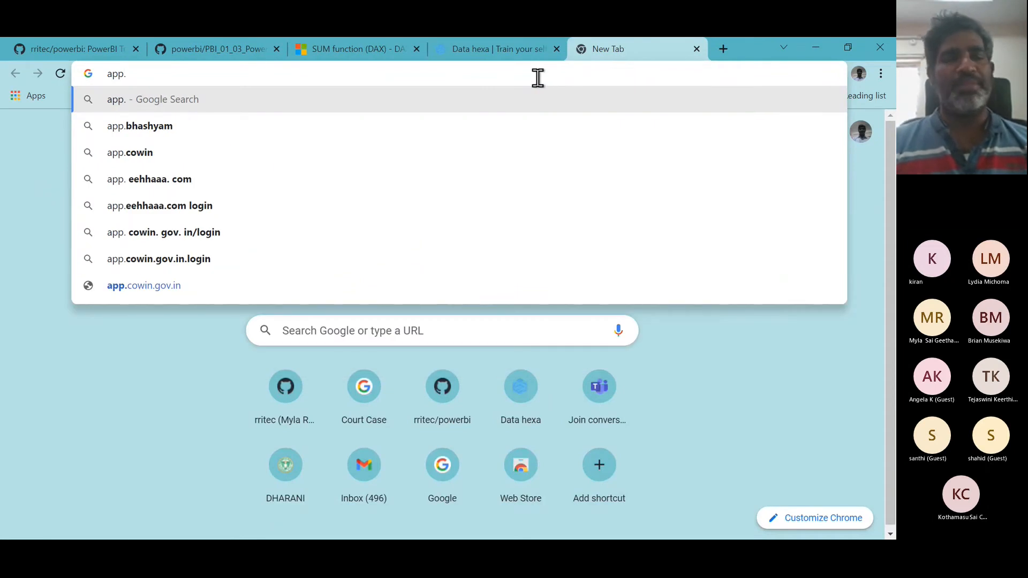
text(po)
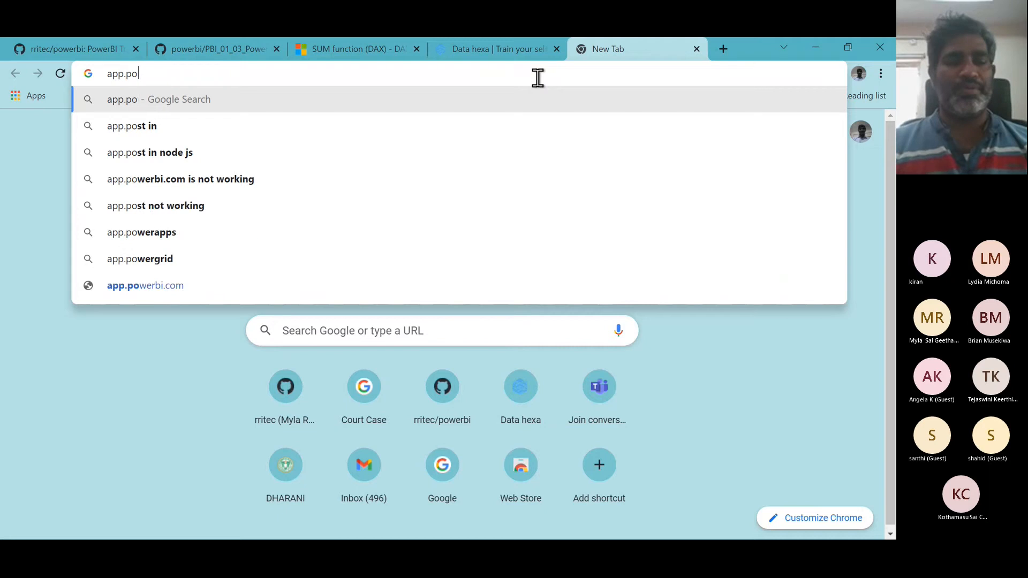
text(werbi.co)
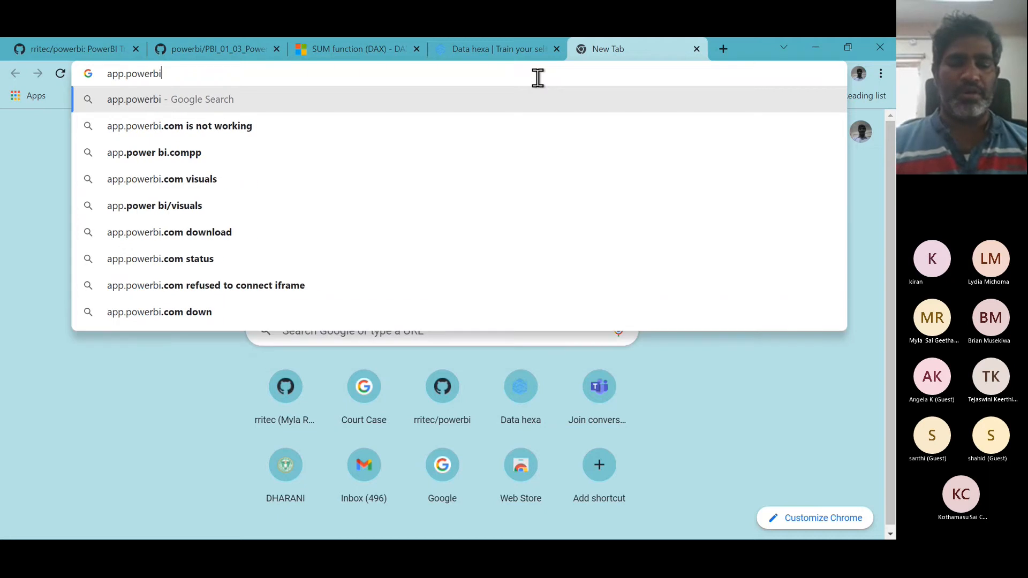
text(m)
key(Return)
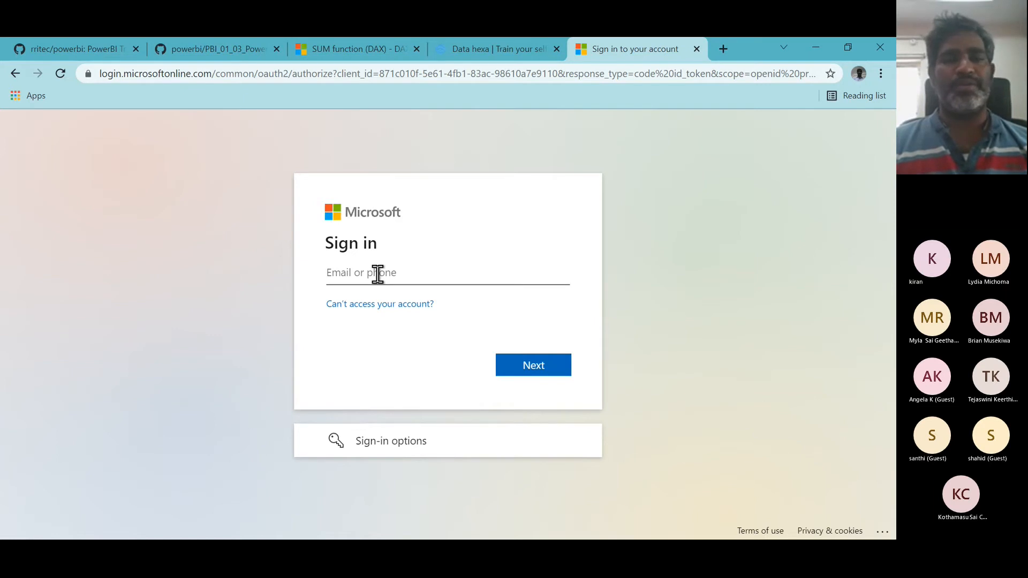
key(alt+Tab)
key(alt+Tab)
key(alt+Tab)
key(alt+Tab)
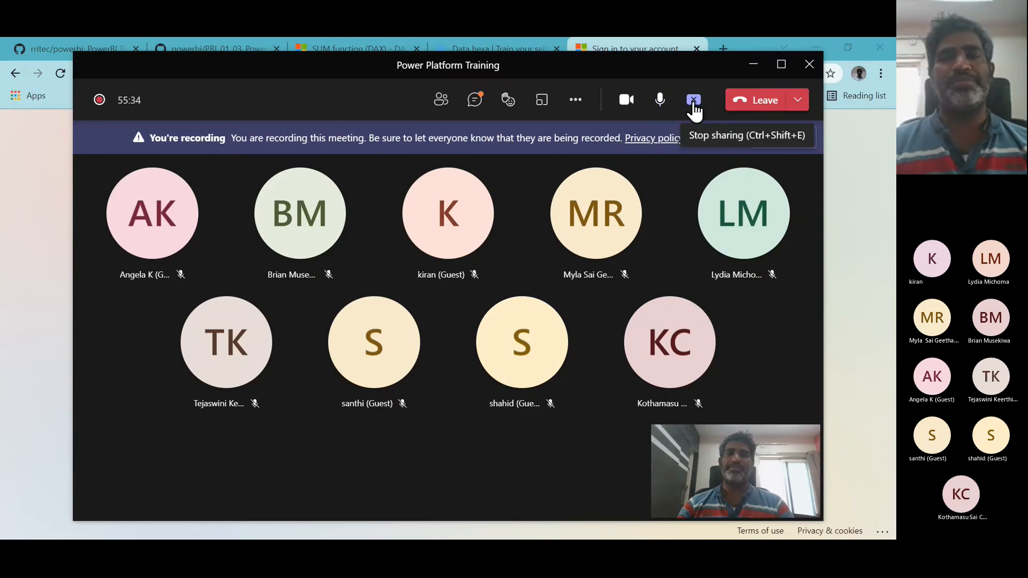
click(693, 99)
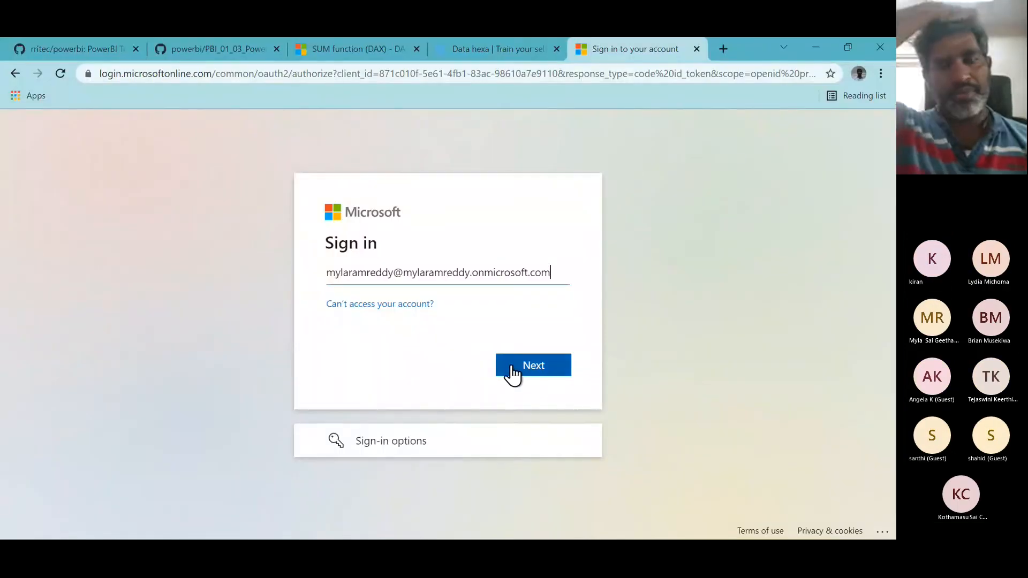
- Complete the Microsoft sign-in with the account password, staying signed in and declining to save the password
click(512, 368)
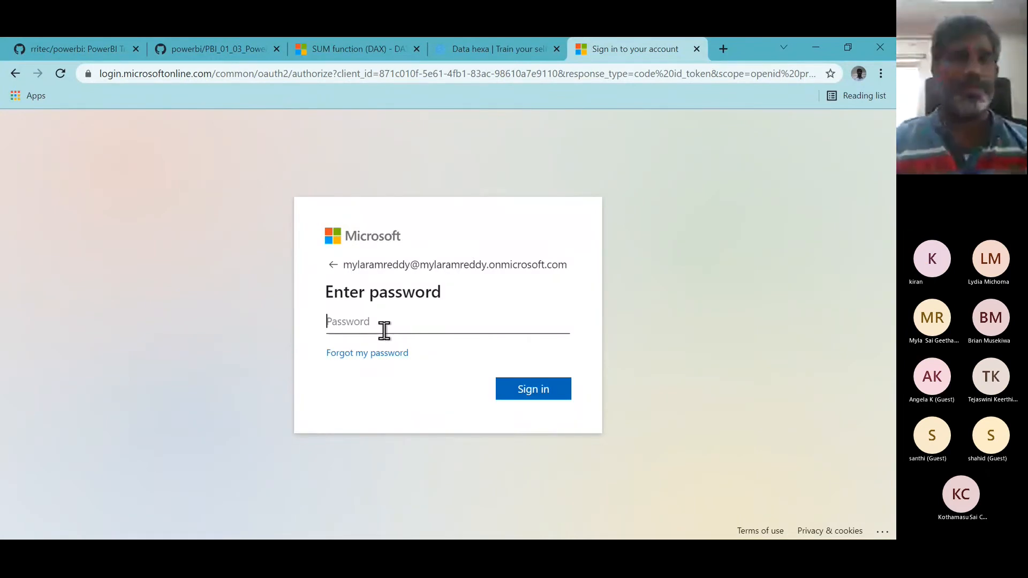
text(*******)
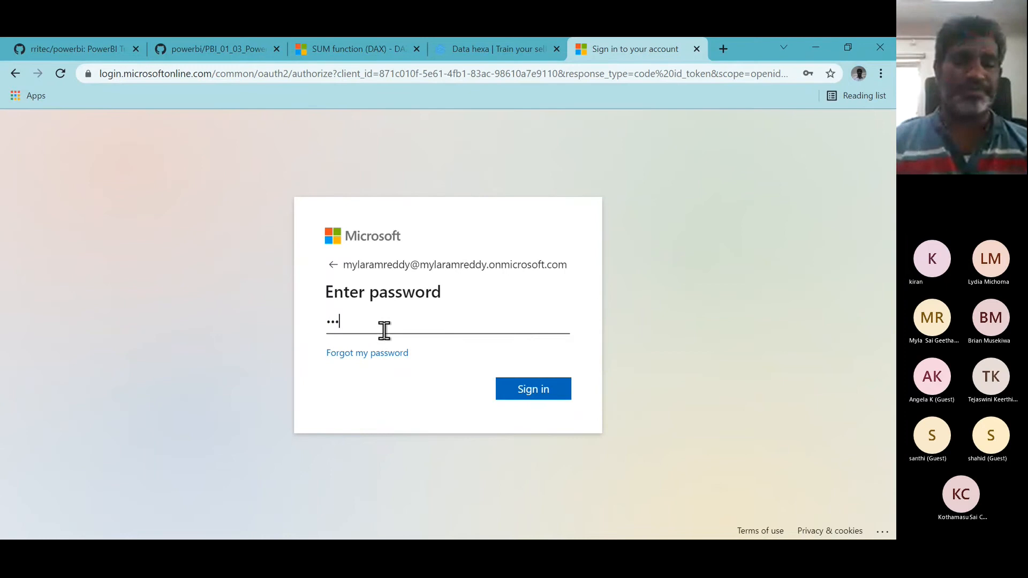
text(***)
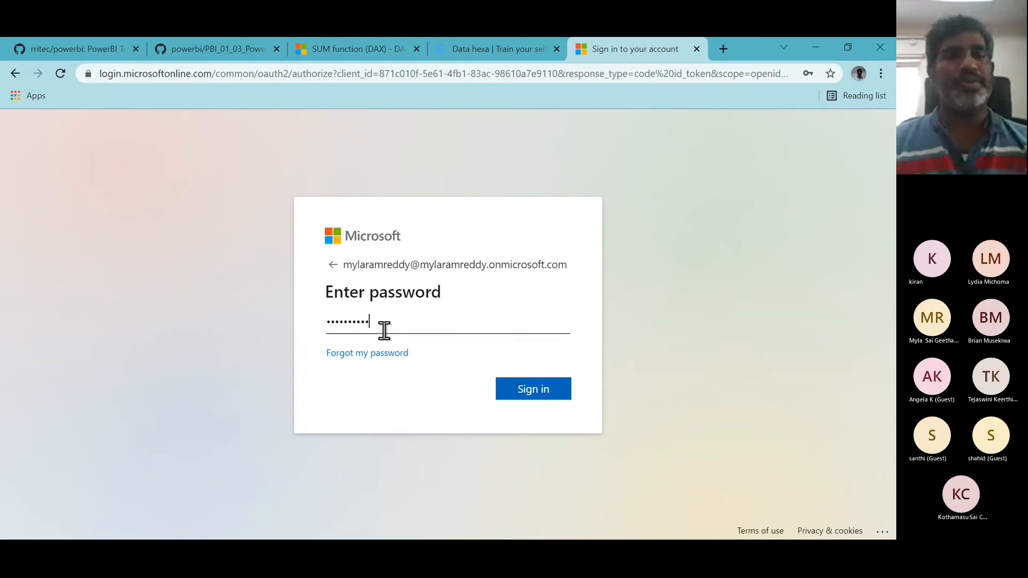
click(548, 391)
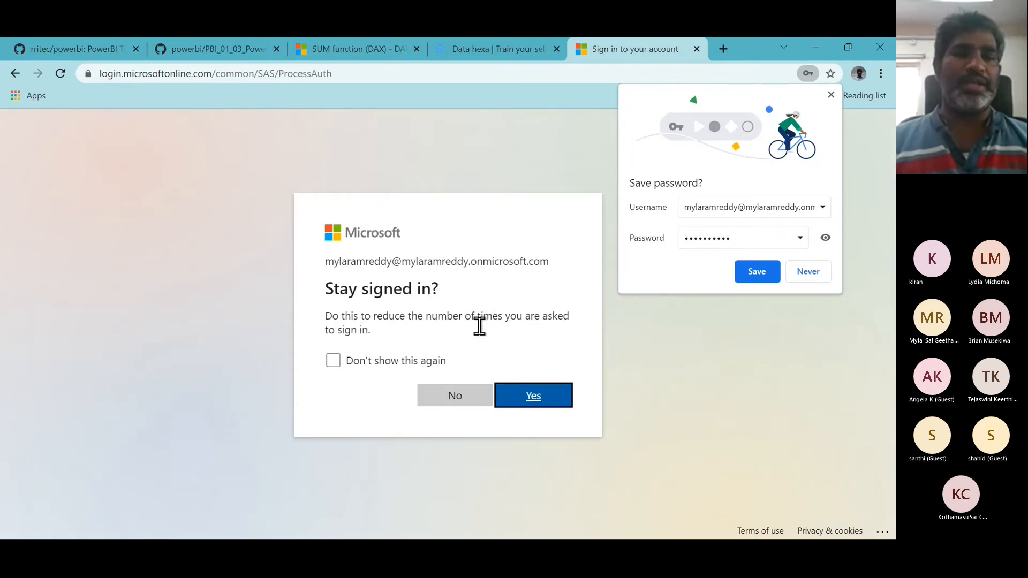
click(527, 403)
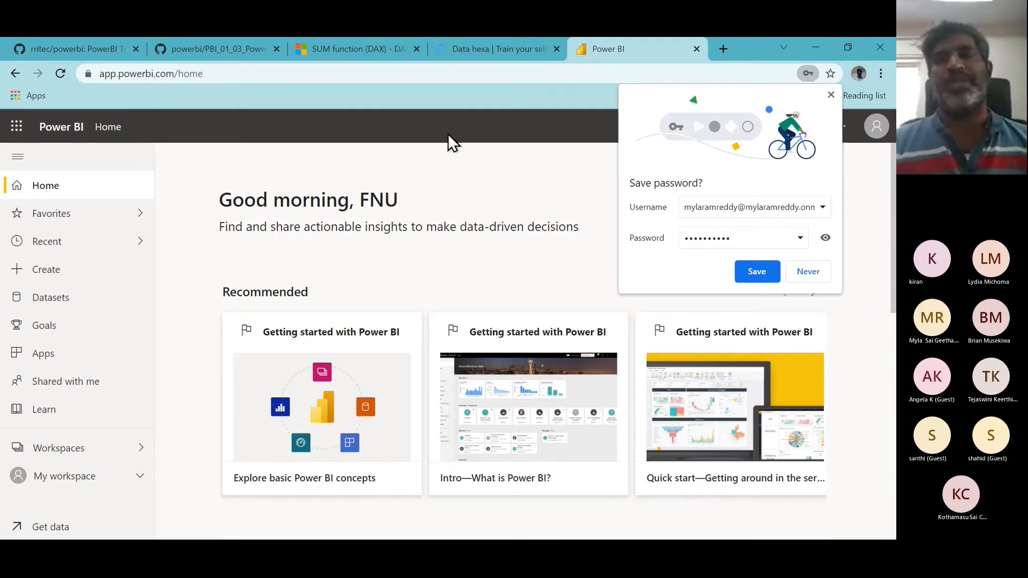
click(831, 95)
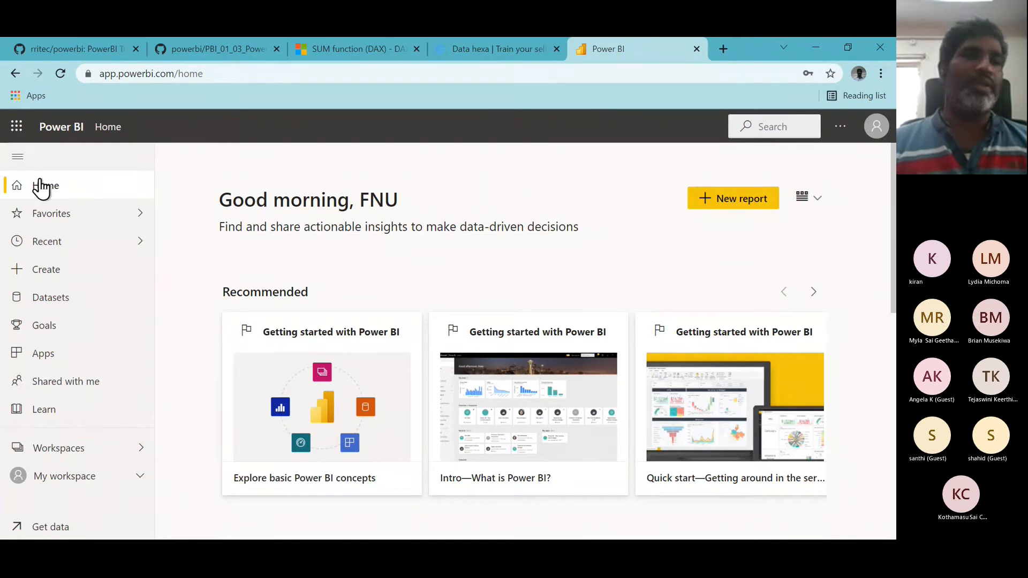
- Open the app launcher's full list of apps and search it for app
click(16, 128)
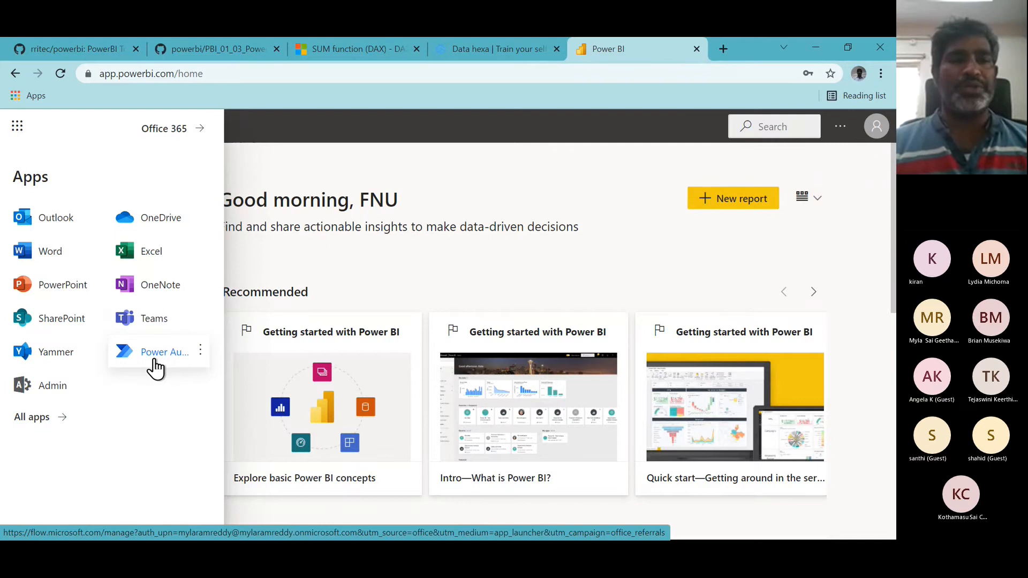
click(34, 420)
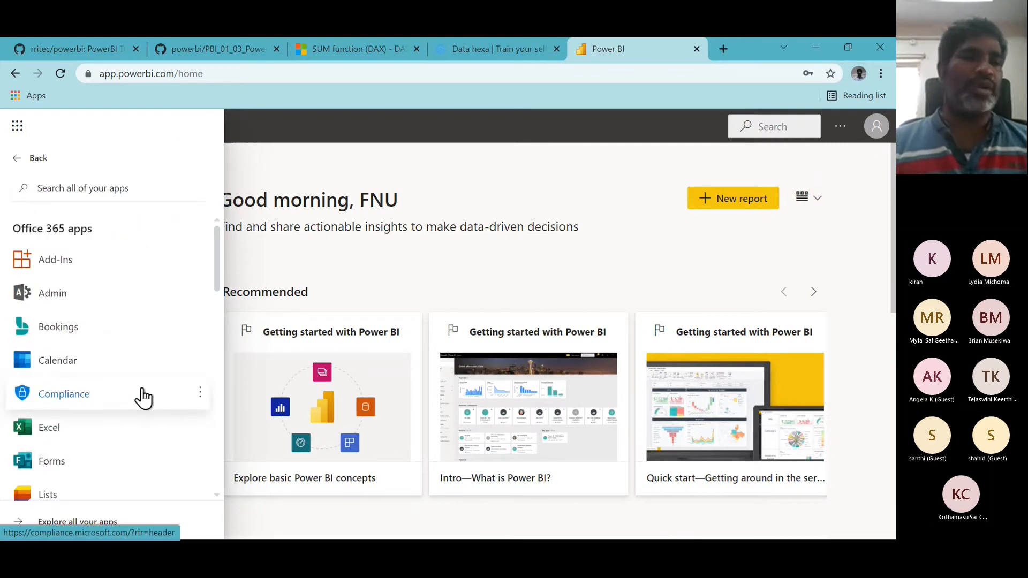
scroll(143, 397, down, 1)
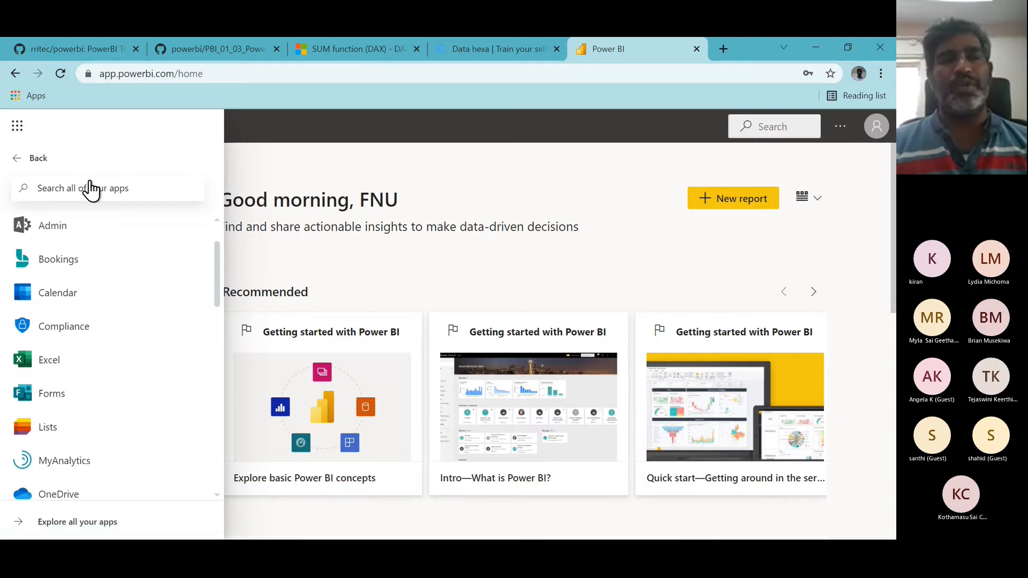
click(32, 188)
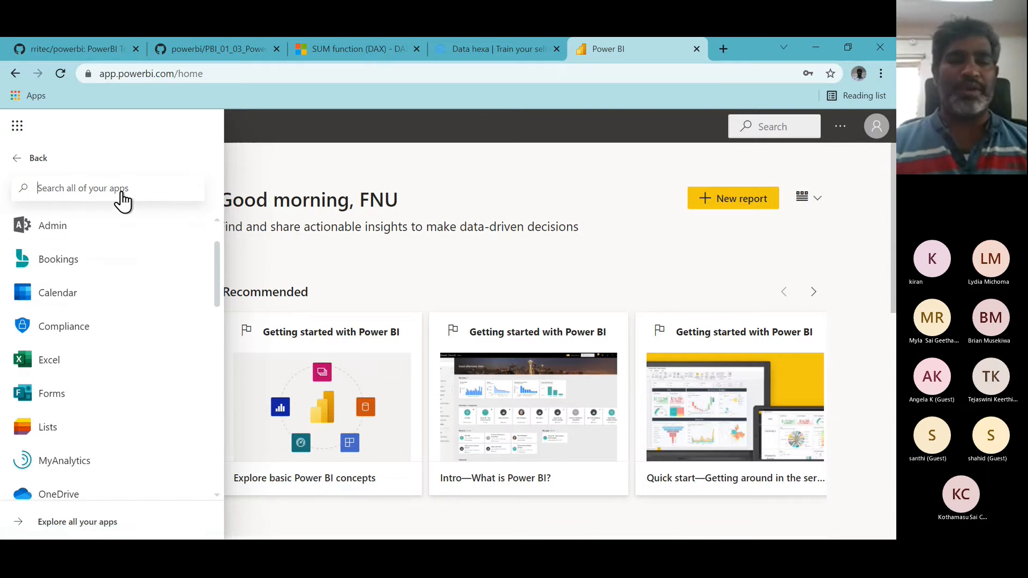
text(app)
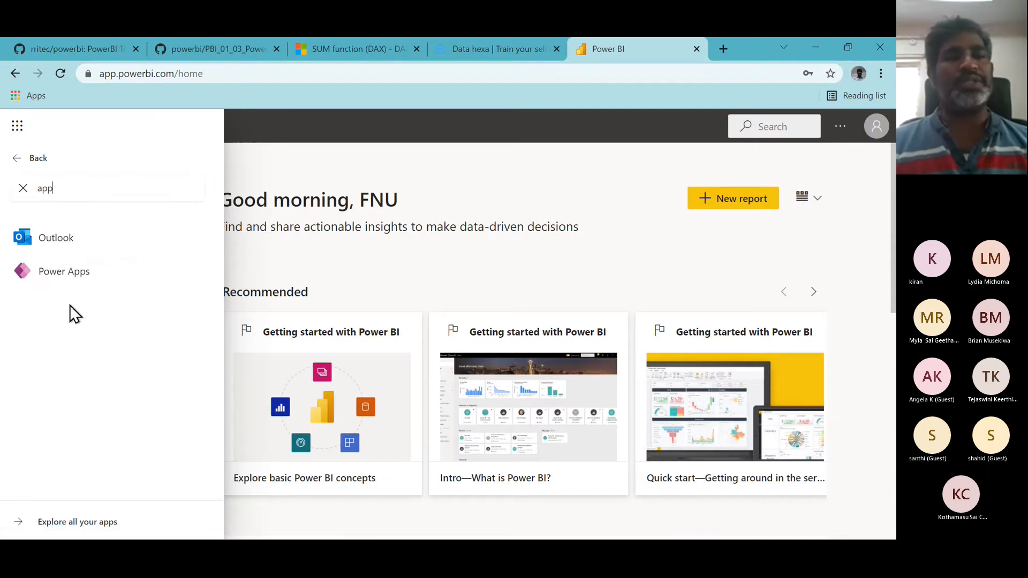
key(BackSpace)
key(BackSpace)
key(BackSpace)
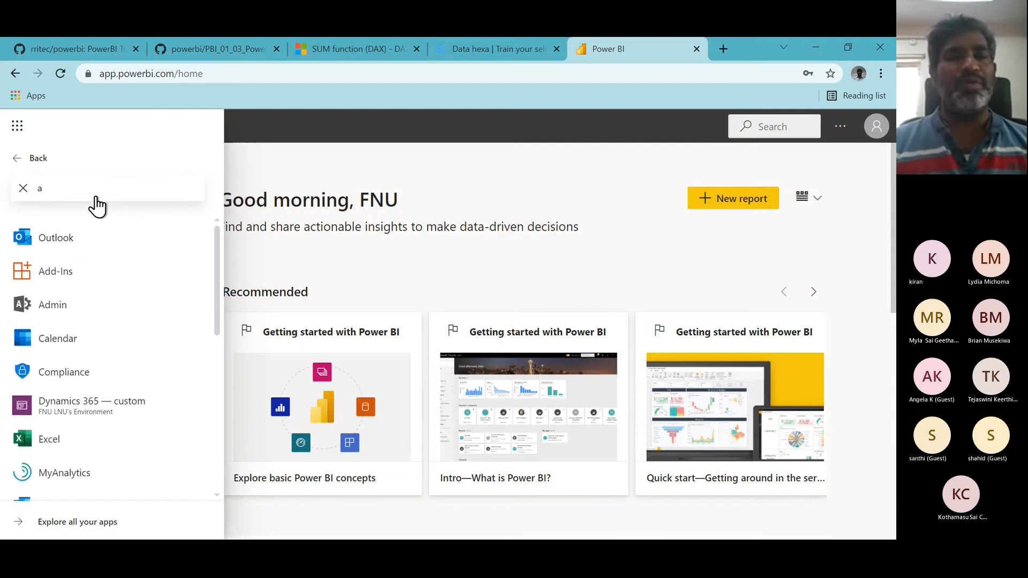
- Search the app list for vir, ag and au in turn, clearing the search each time
text(vir)
key(BackSpace)
key(BackSpace)
key(BackSpace)
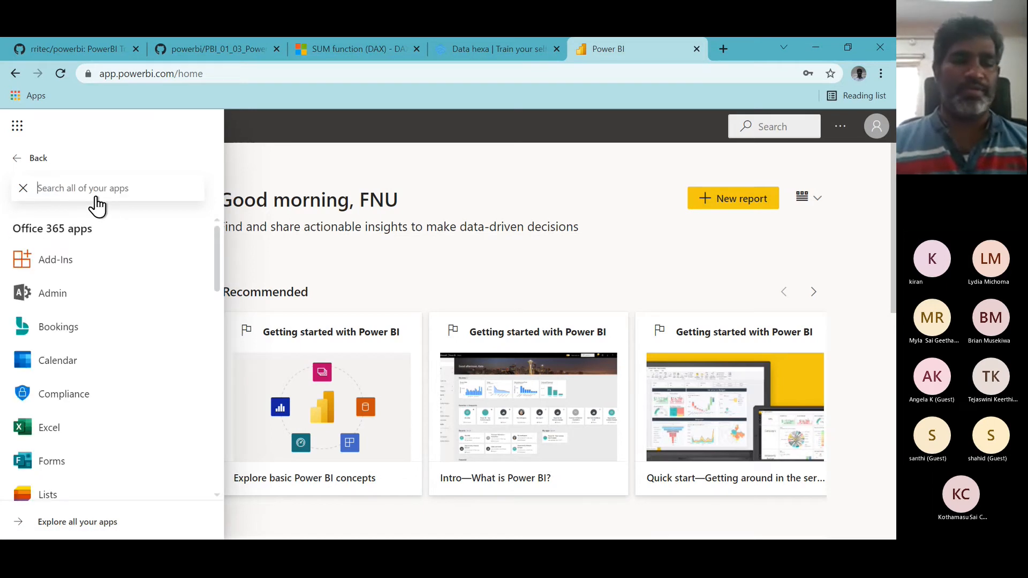
text(virt)
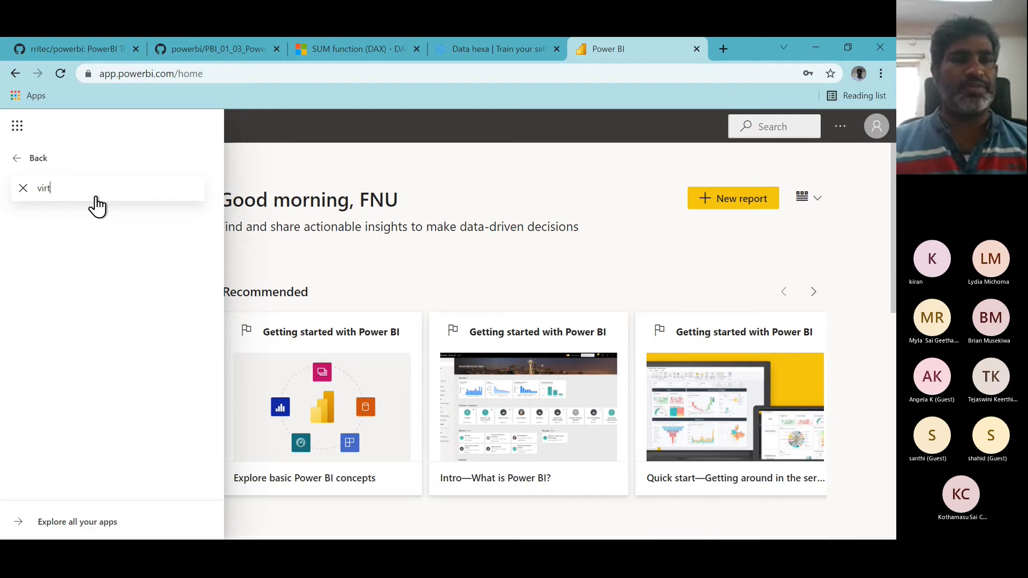
text(r)
key(BackSpace)
key(BackSpace)
key(BackSpace)
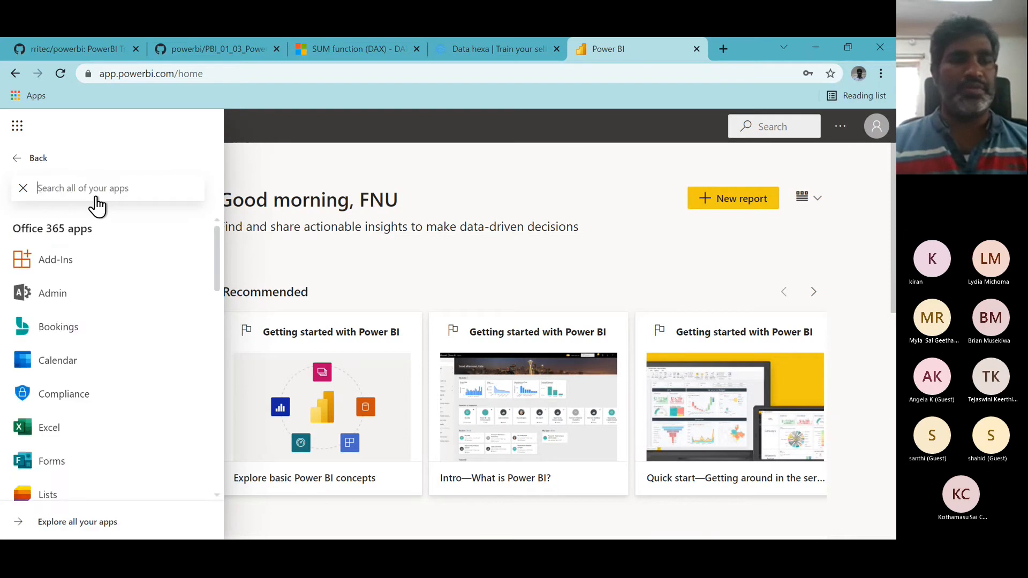
text(age)
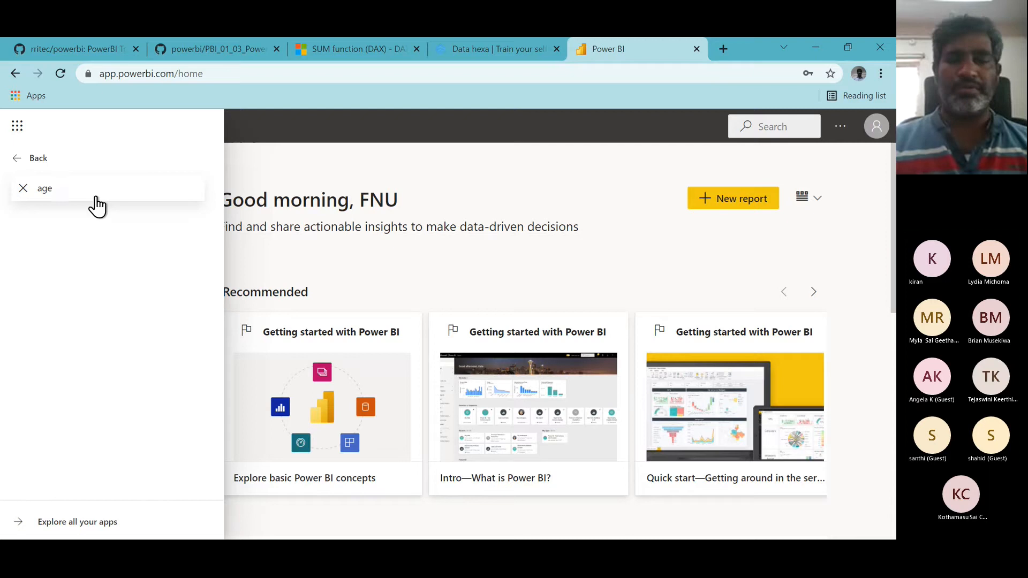
key(BackSpace)
key(BackSpace)
key(BackSpace)
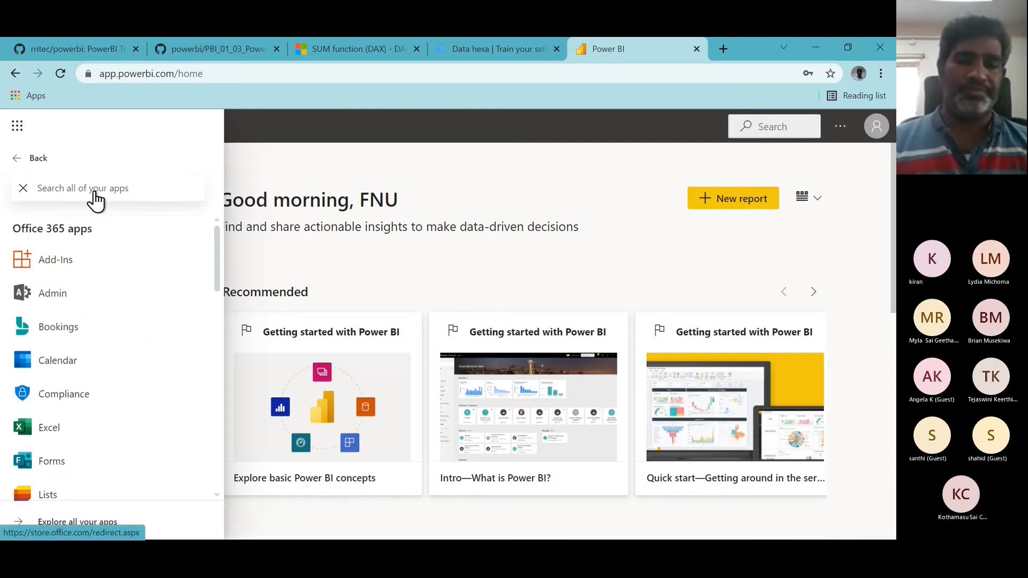
text(au)
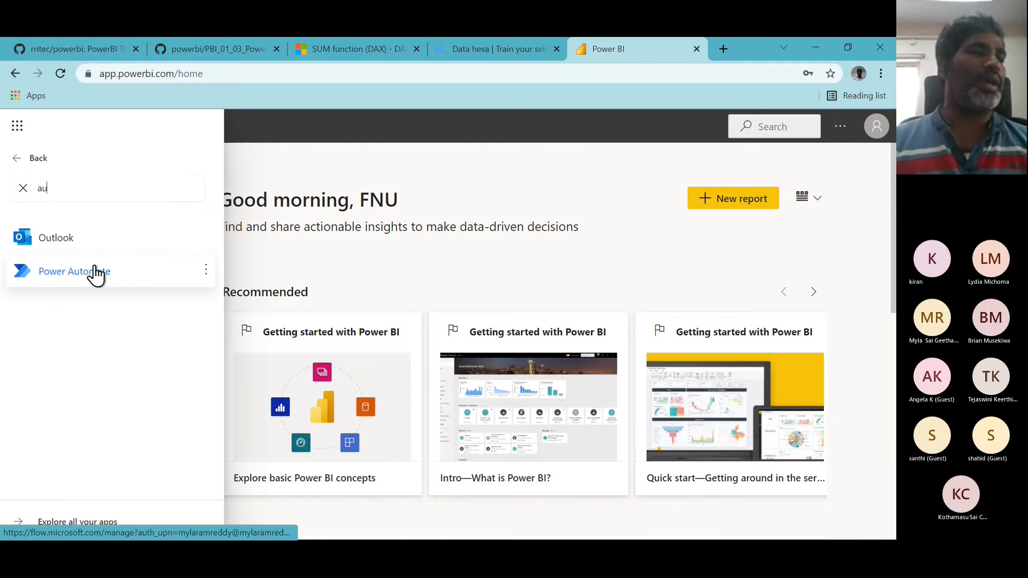
key(BackSpace)
key(BackSpace)
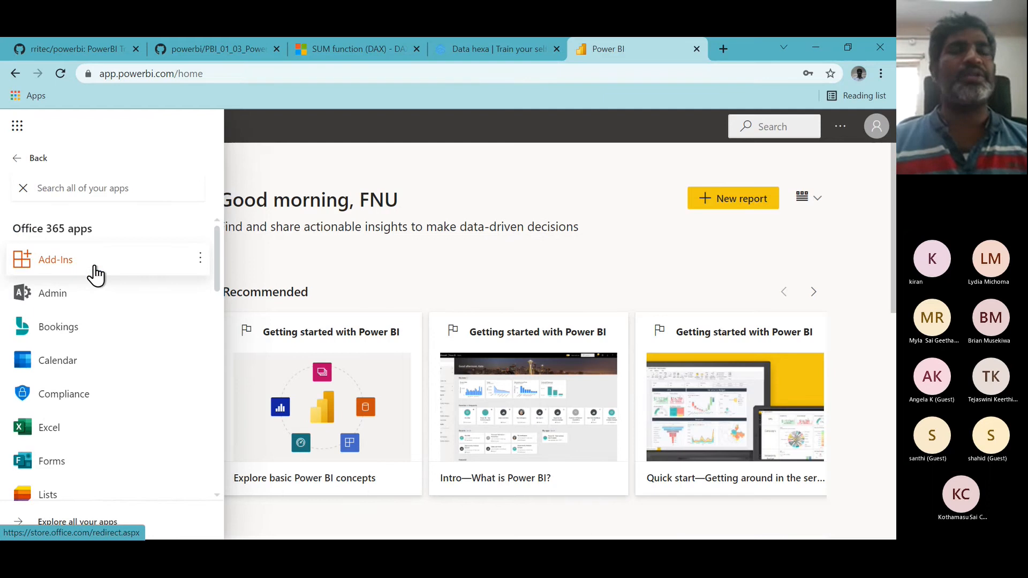
- Search Google for powerplatform in a new tab and open the Microsoft Power Platform site
drag(97, 276, 152, 217)
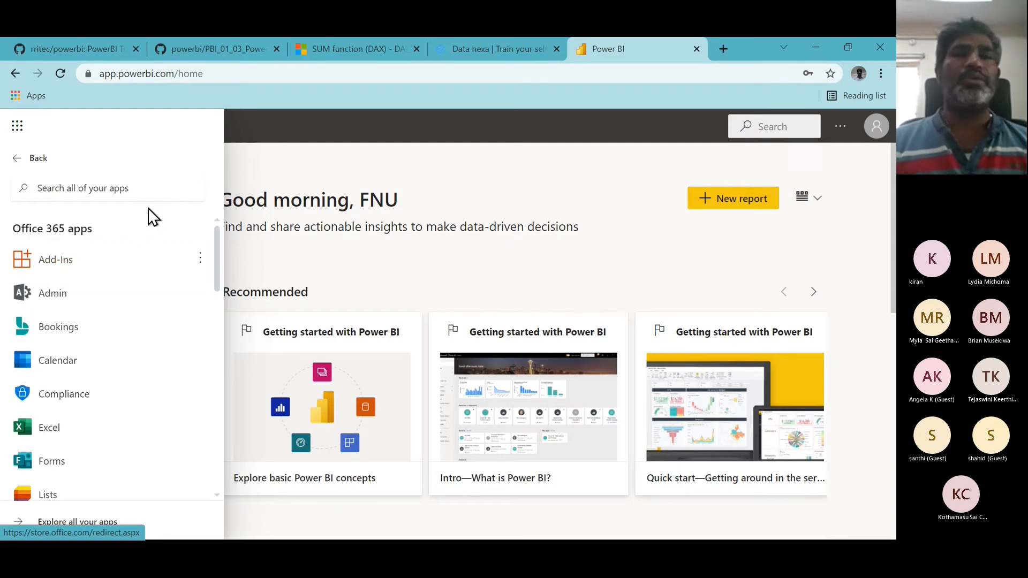
click(722, 49)
text(po)
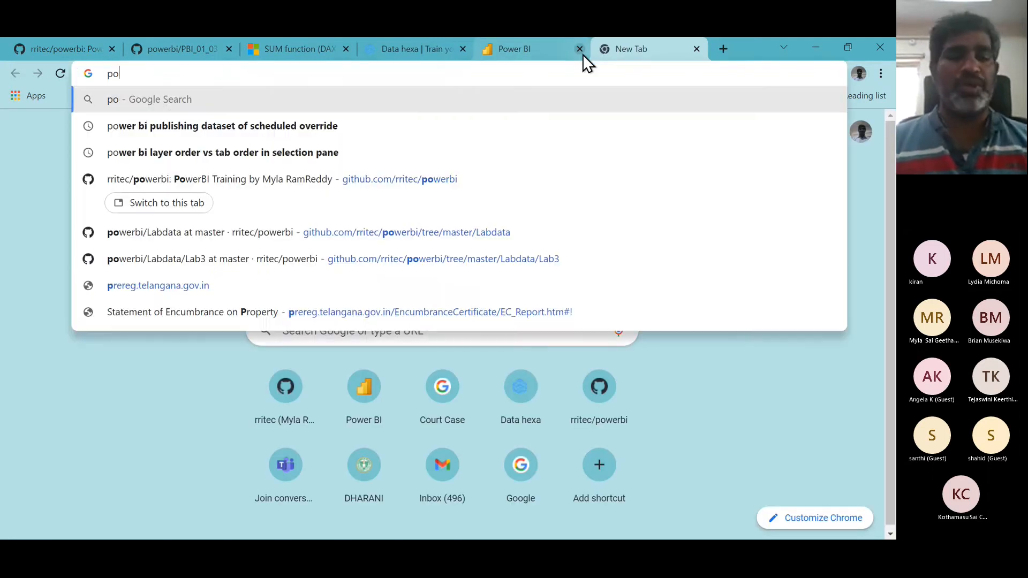
text(werplat)
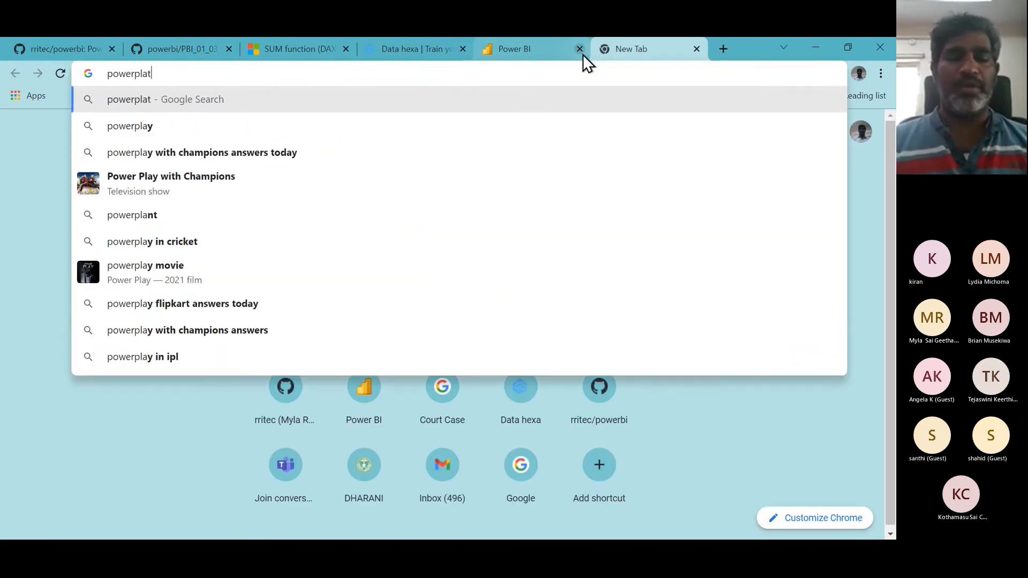
text(form)
key(Return)
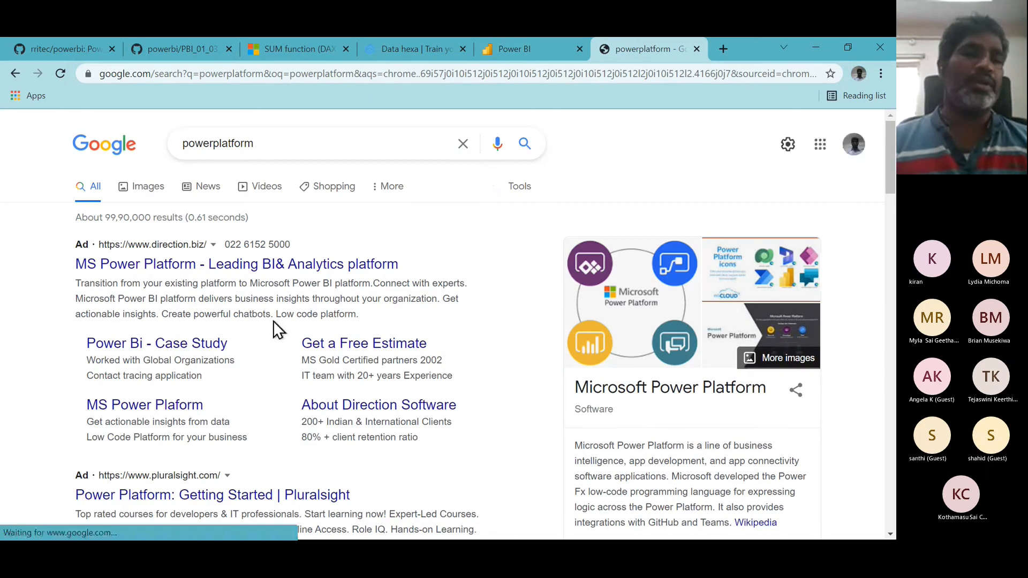
scroll(273, 320, down, 6)
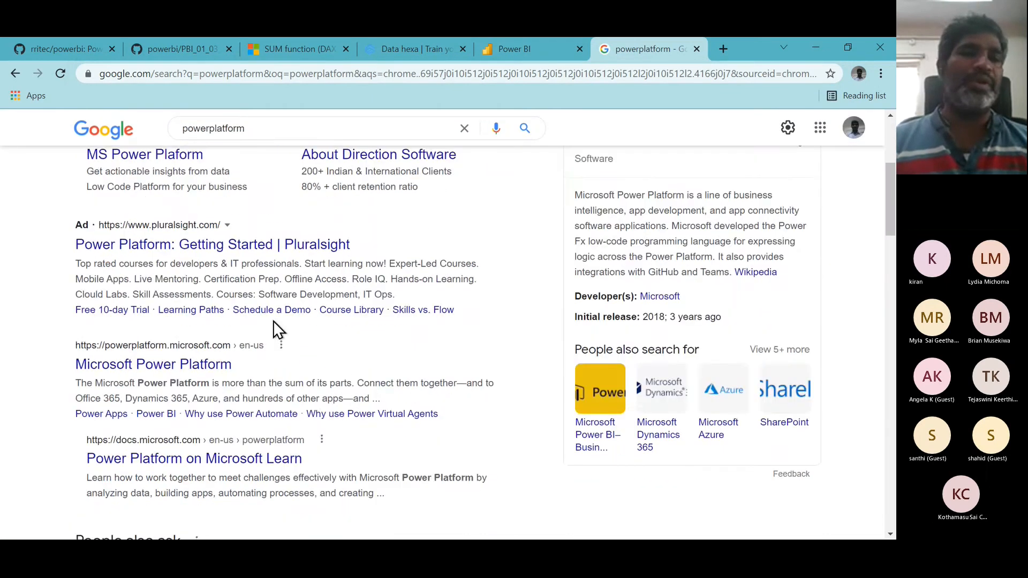
click(198, 267)
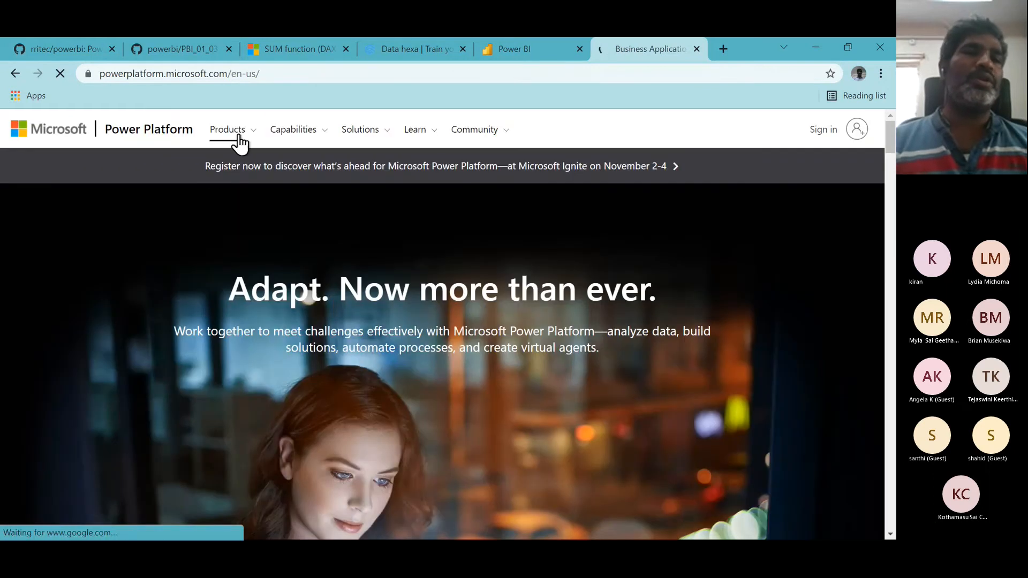
- Open the Power Virtual Agents page from the Power Platform Products menu and highlight the word bots
click(239, 142)
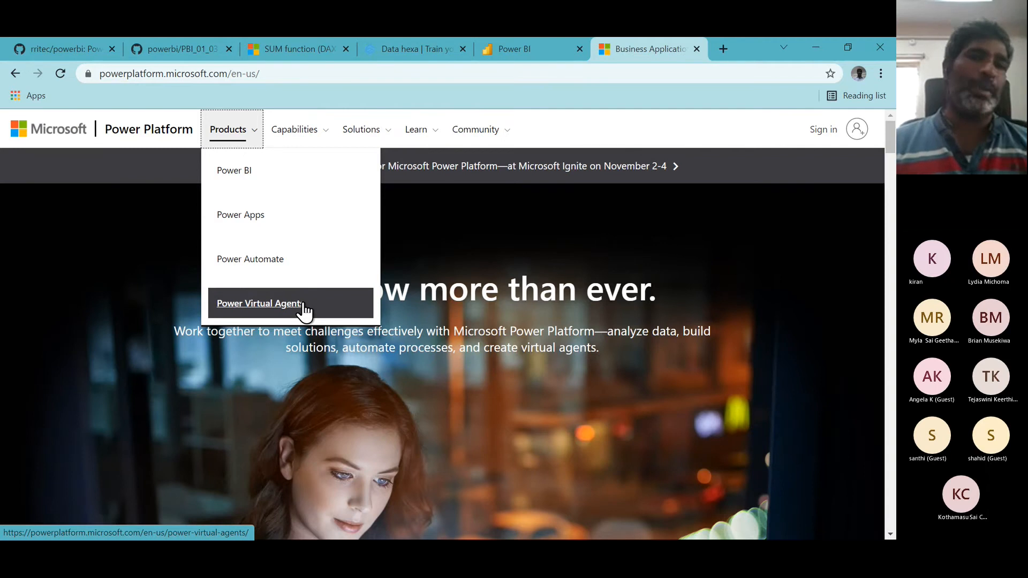
click(269, 309)
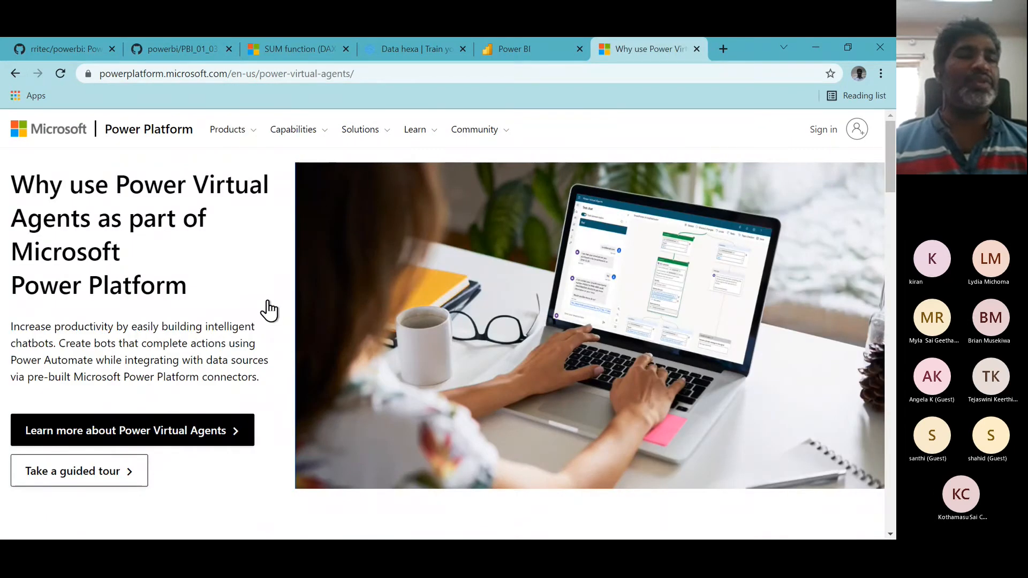
double_click(105, 344)
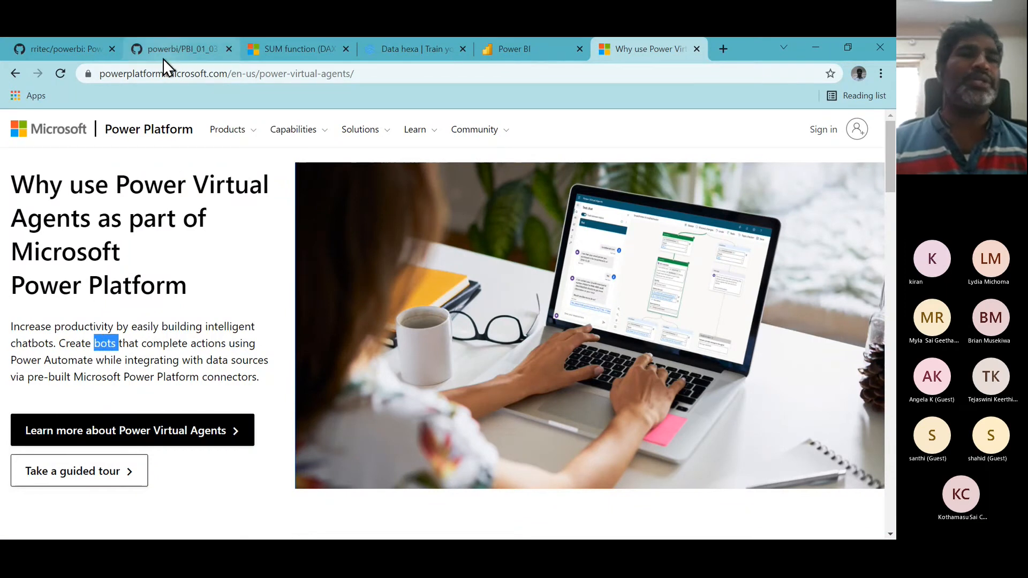
- Duplicate the tab holding the Power Query SQL Server notebook on GitHub
click(181, 50)
right_click(182, 49)
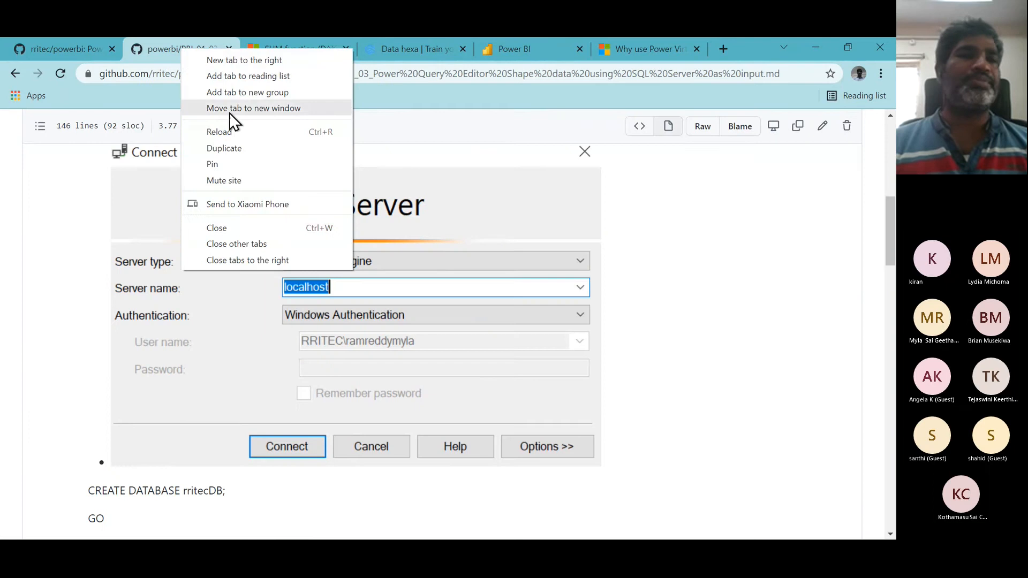
click(231, 146)
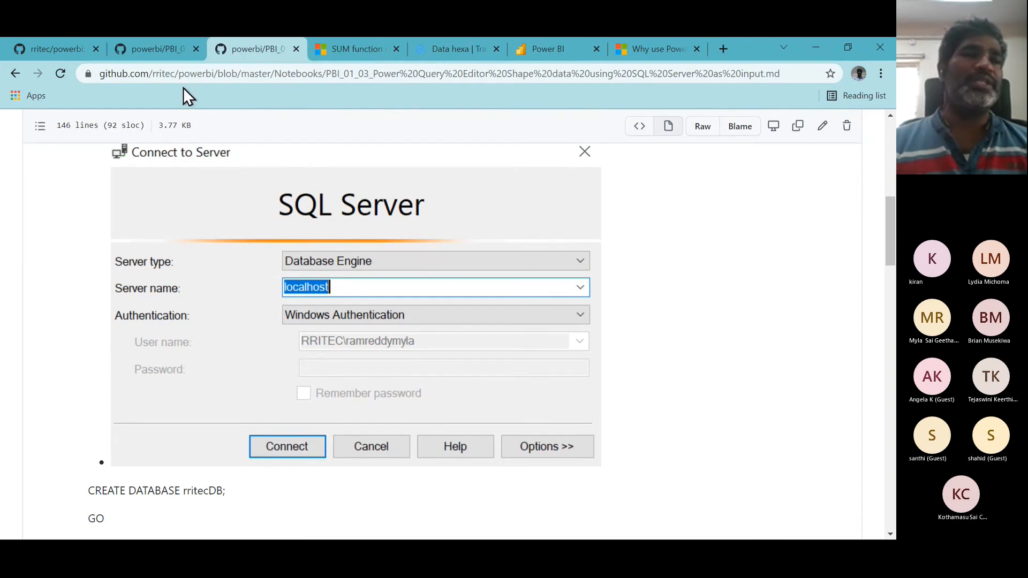
- Trim the duplicated tab's address down to github.com and load the GitHub home page
click(220, 73)
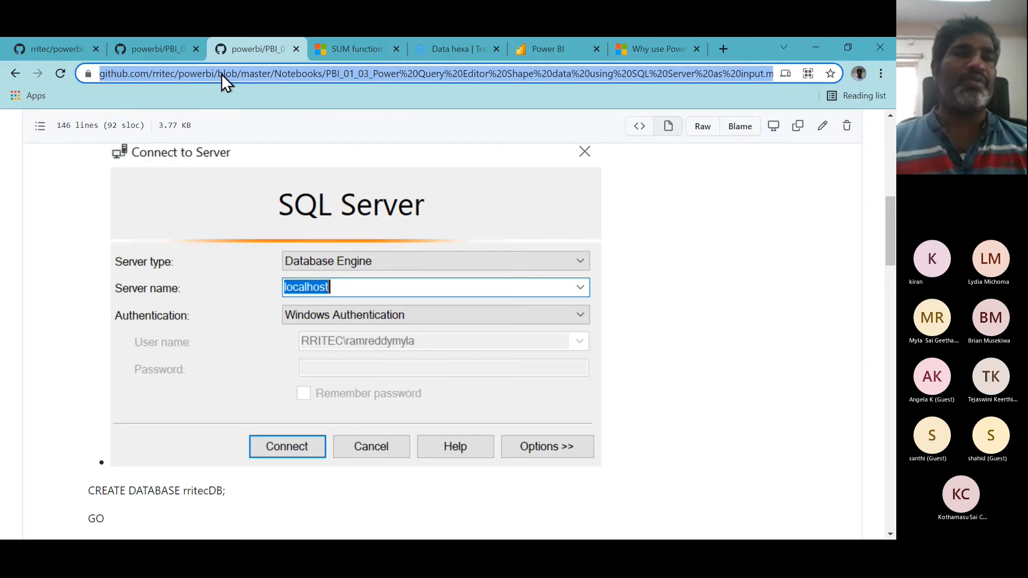
click(179, 73)
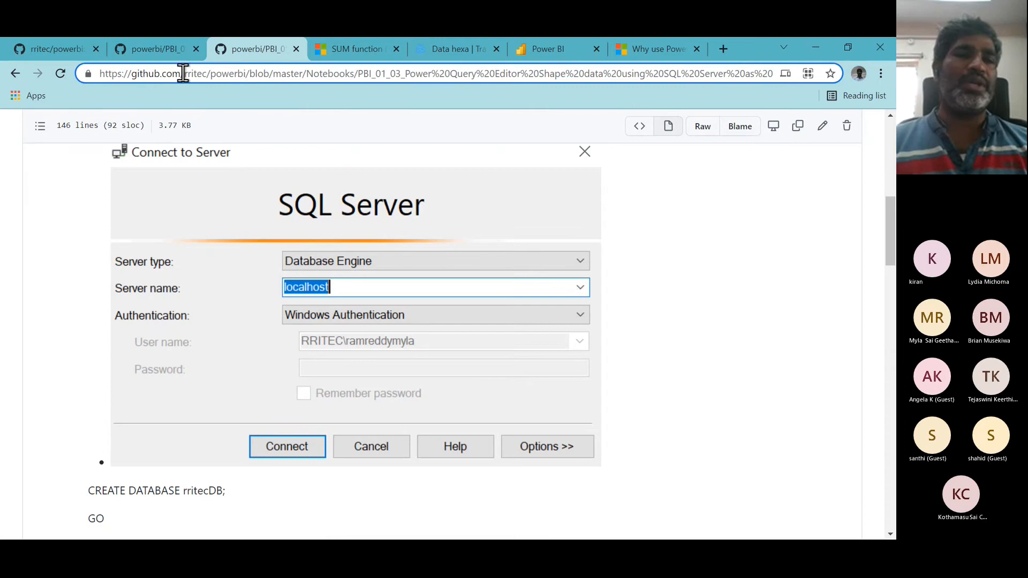
drag(186, 74, 682, 168)
key(BackSpace)
key(Return)
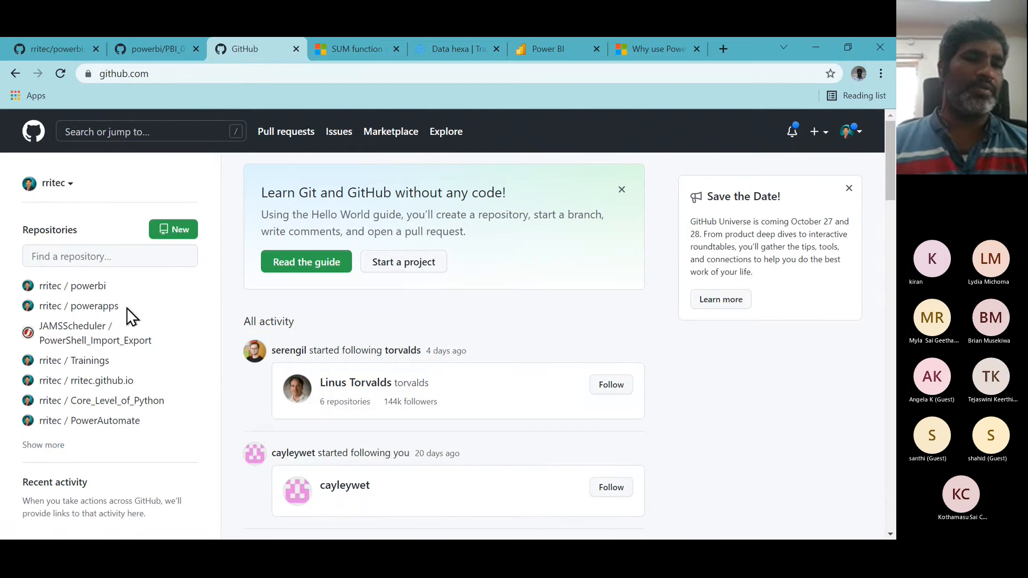
- Filter the repository list for nl and open the rritec/NLP repository
click(110, 257)
text(nl)
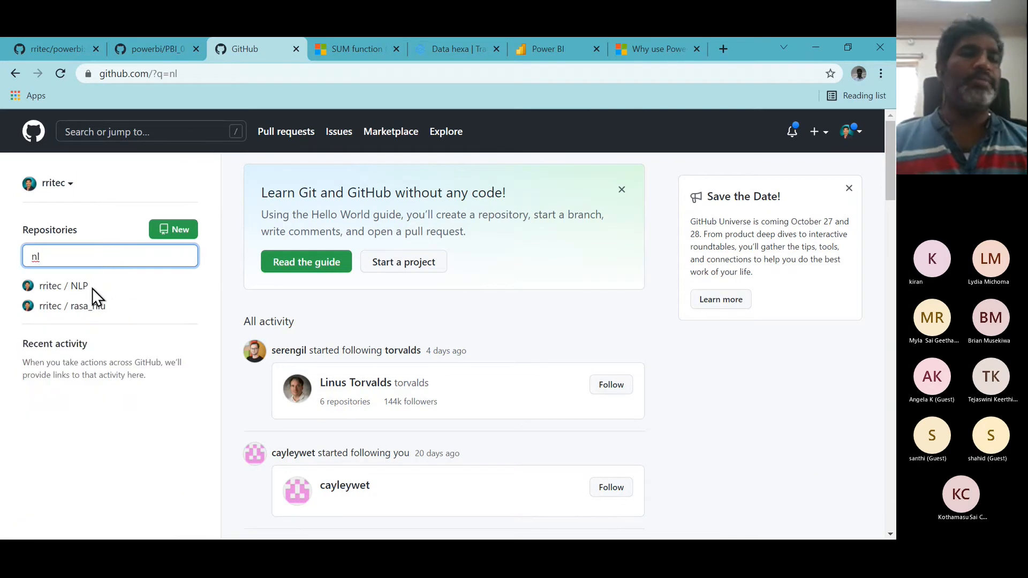
click(93, 288)
click(77, 291)
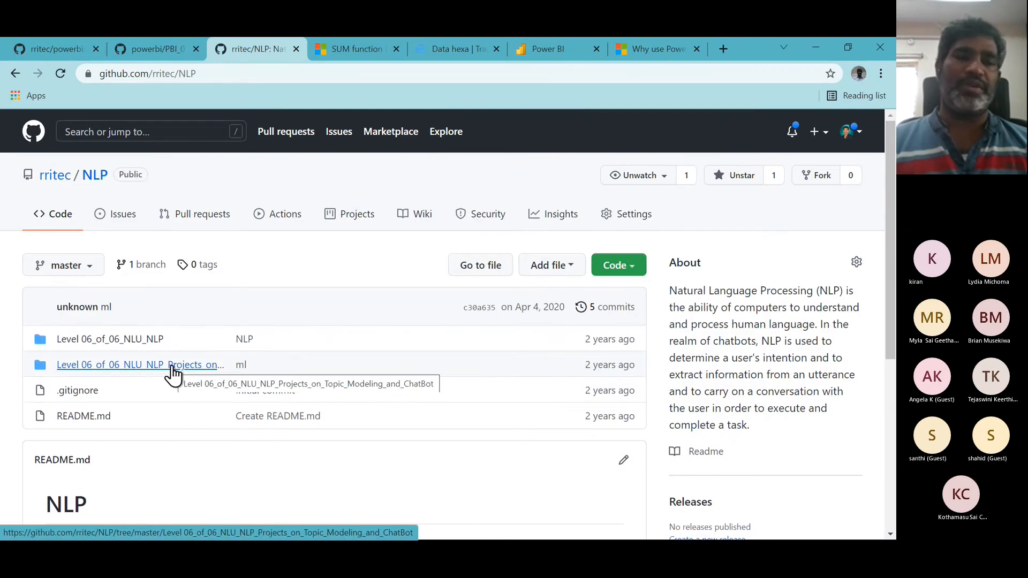
- Browse the notebooks in the Level 06_of_06_NLU_NLP folder and return to the NLP repository root
click(143, 341)
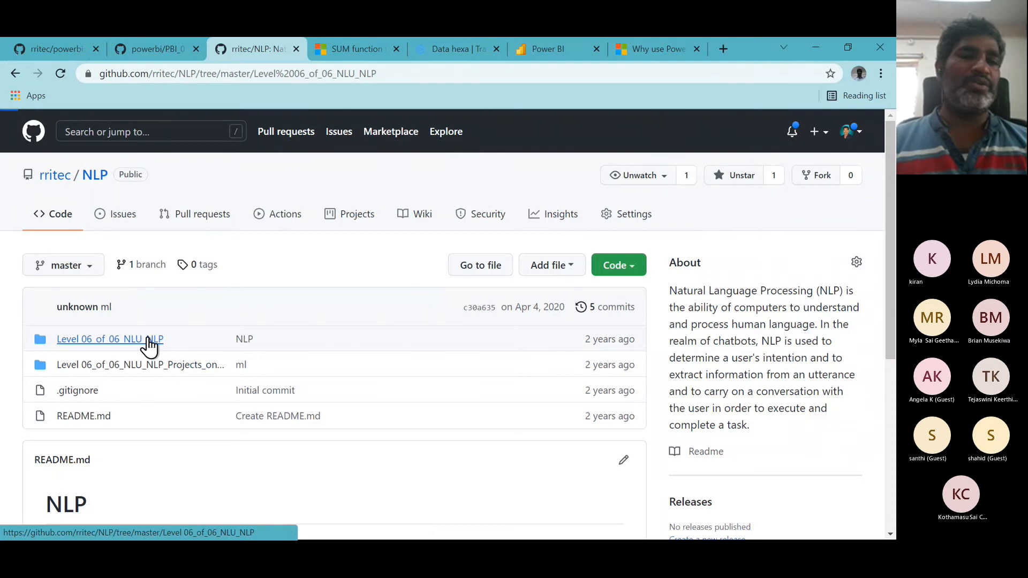
scroll(339, 366, down, 5)
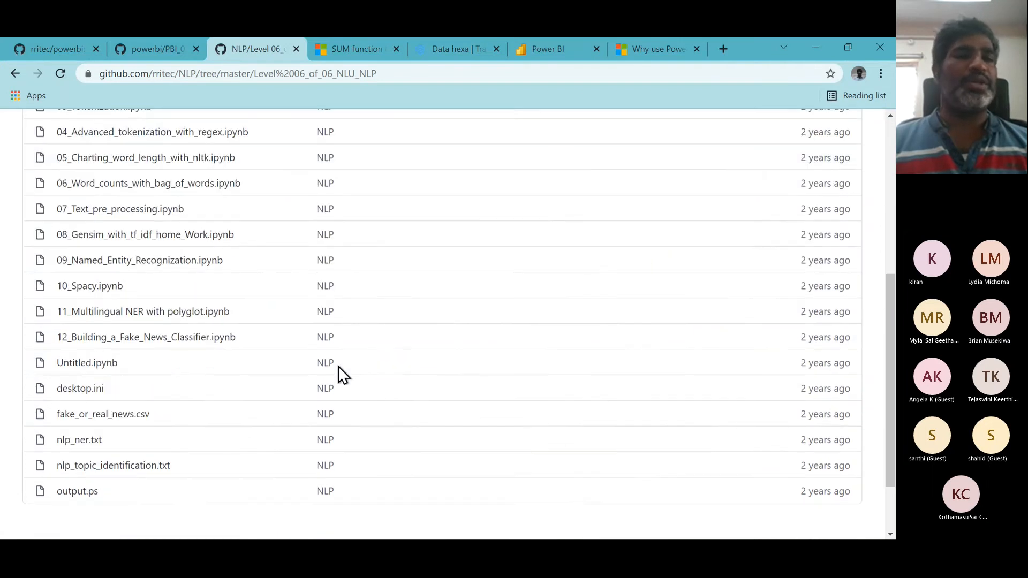
scroll(338, 365, up, 2)
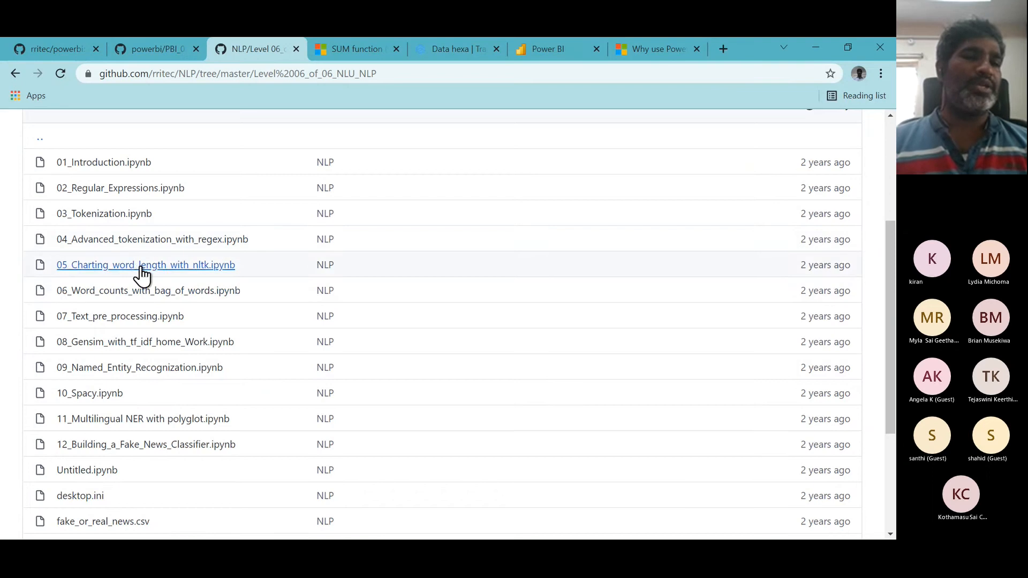
scroll(203, 327, down, 3)
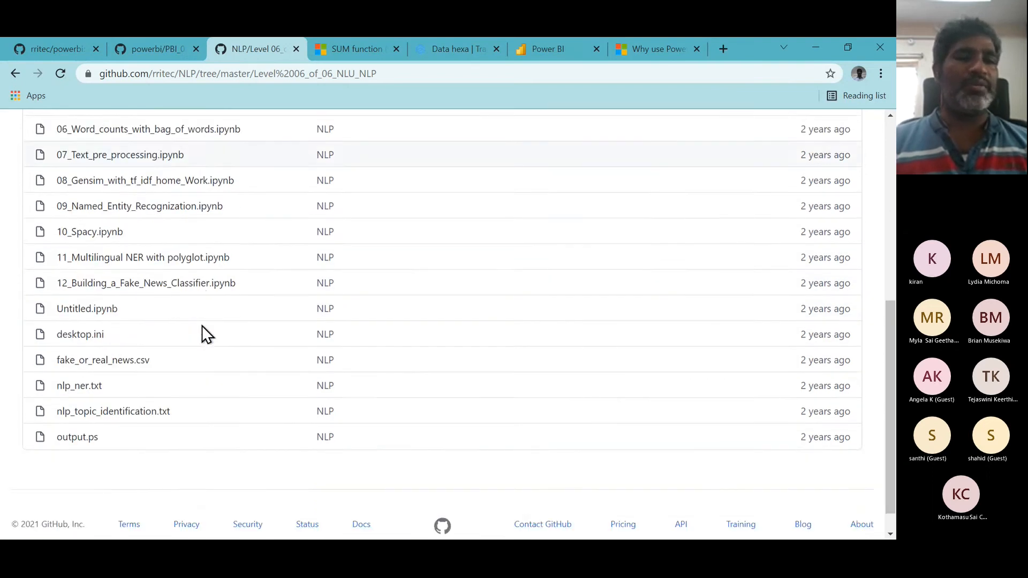
scroll(202, 325, up, 5)
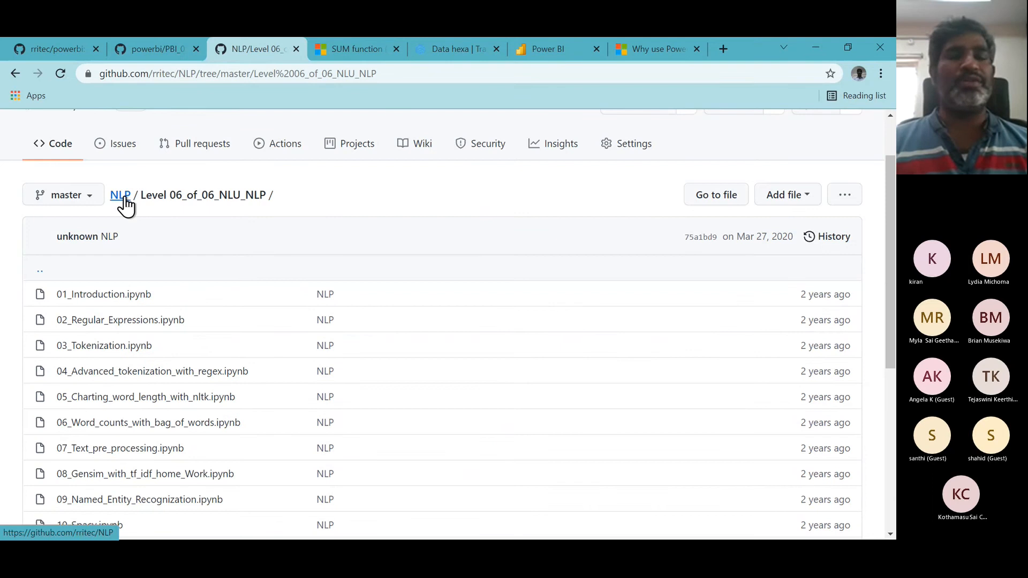
click(124, 197)
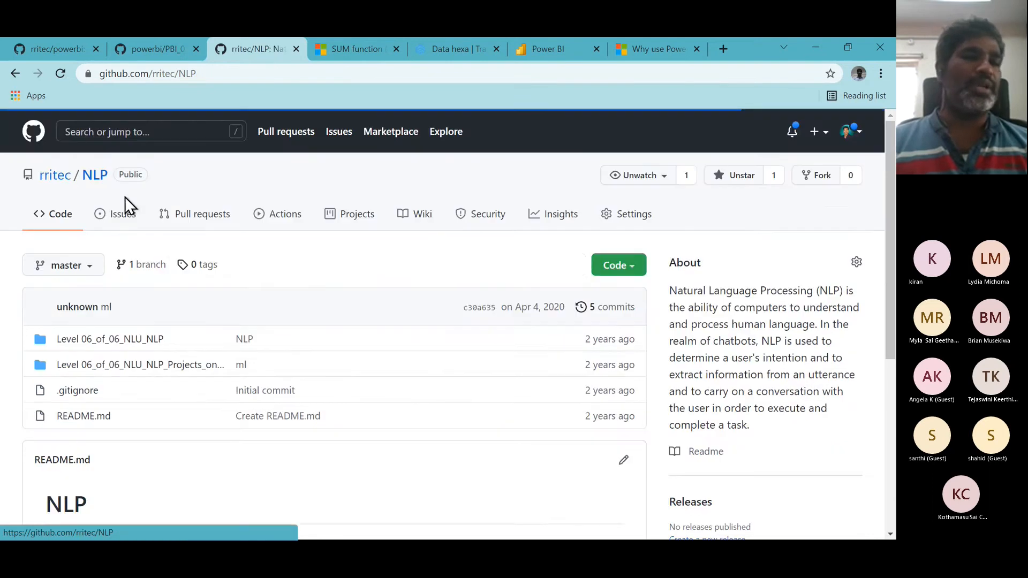
- Open the Medicare Locator Project with Telegram Integration notebook in the NLU projects folder and read through it
click(160, 369)
scroll(328, 394, down, 6)
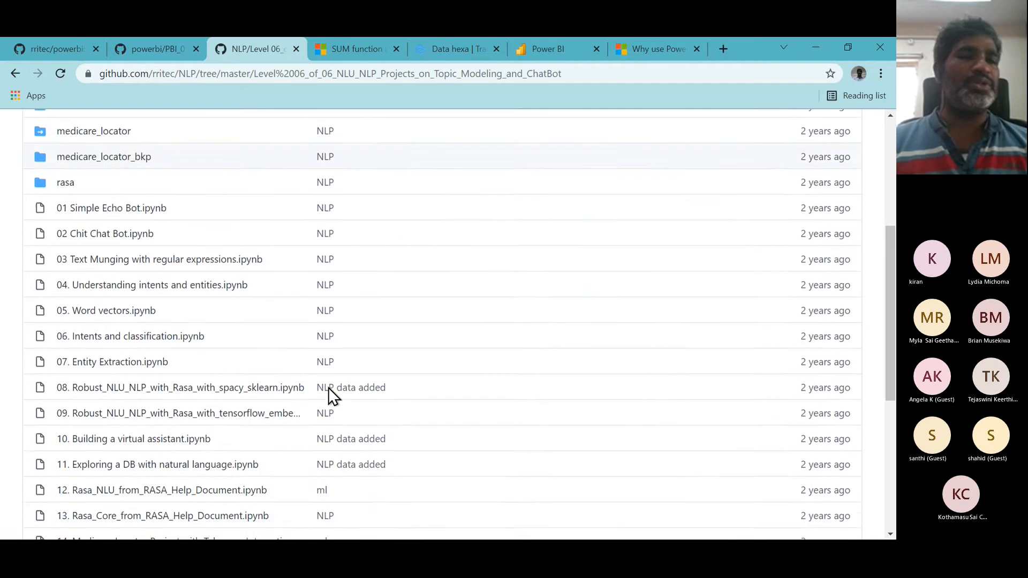
scroll(329, 387, down, 3)
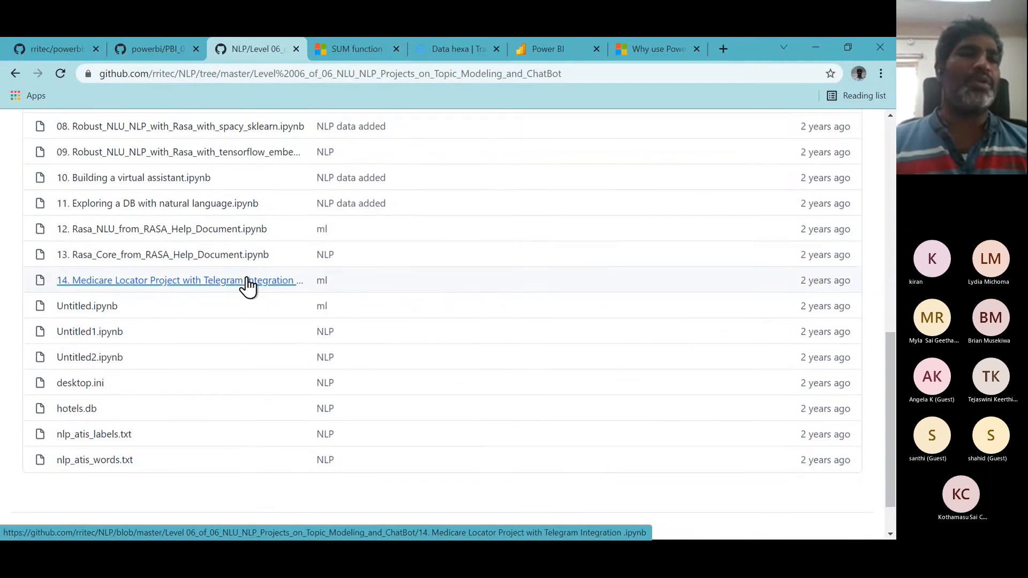
scroll(247, 277, up, 1)
scroll(246, 277, up, 2)
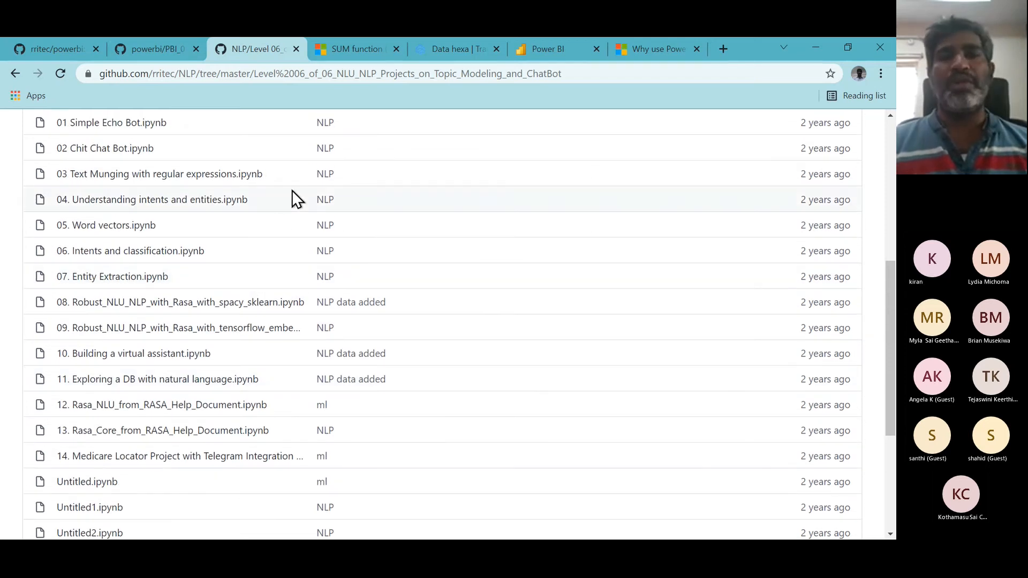
click(173, 461)
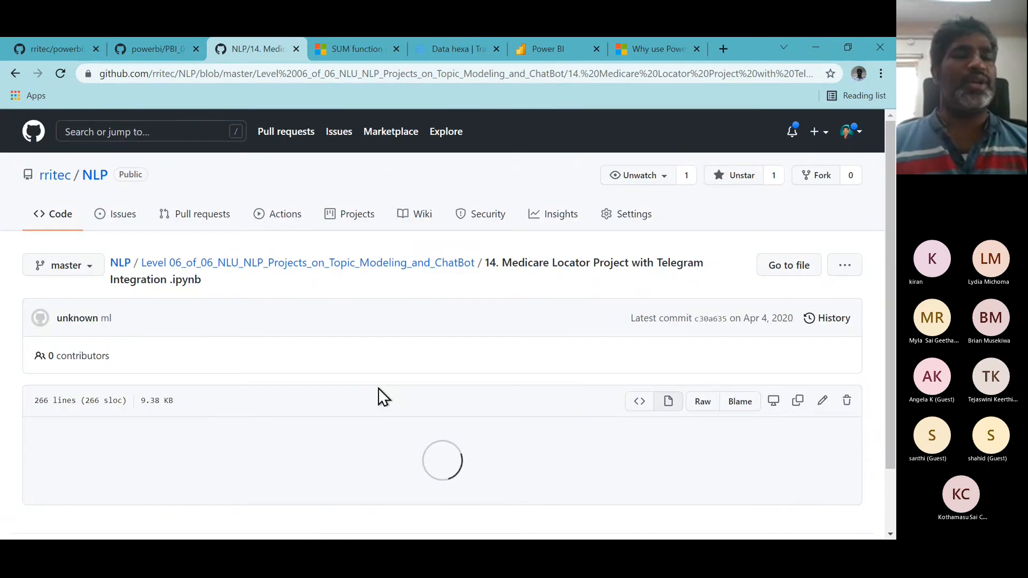
scroll(378, 389, down, 14)
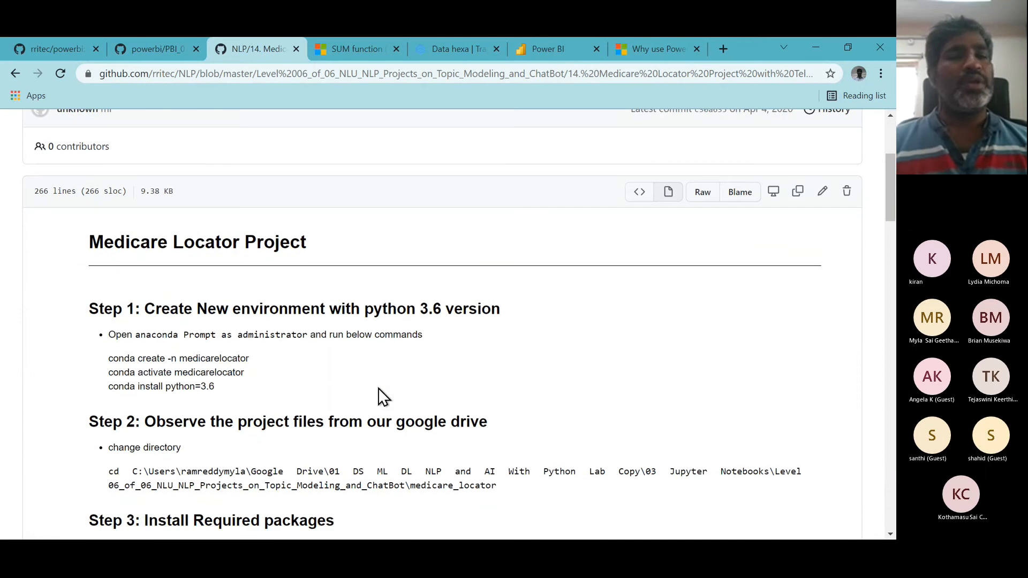
scroll(377, 387, down, 8)
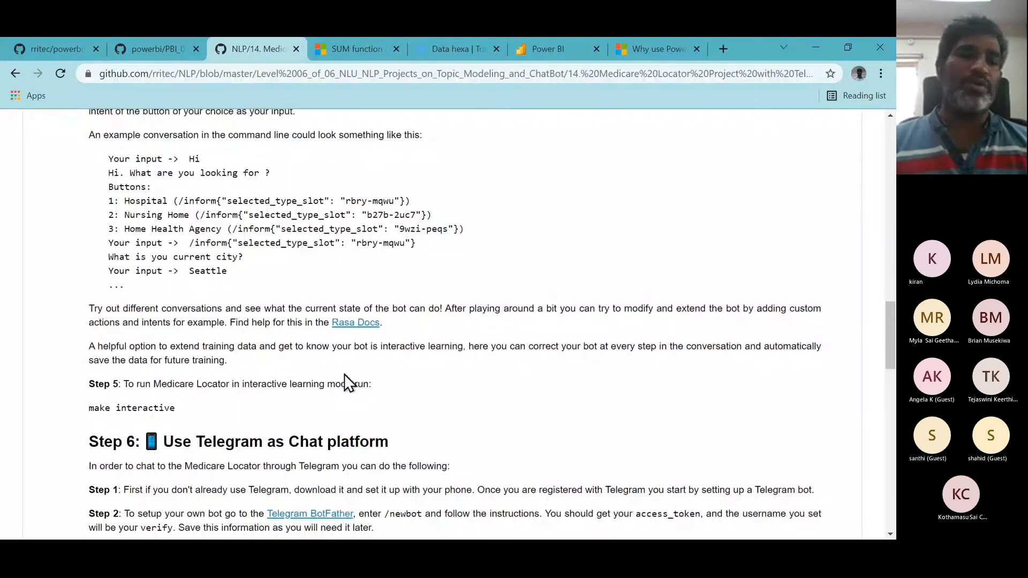
scroll(345, 374, down, 10)
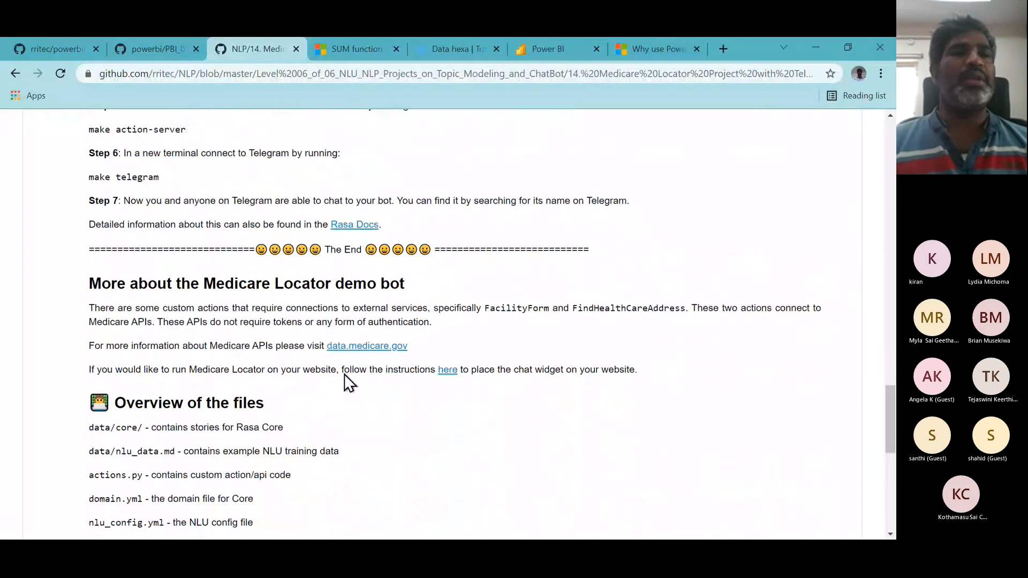
- Look over the Power BI repository tabs and return to the Power Virtual Agents page
click(150, 49)
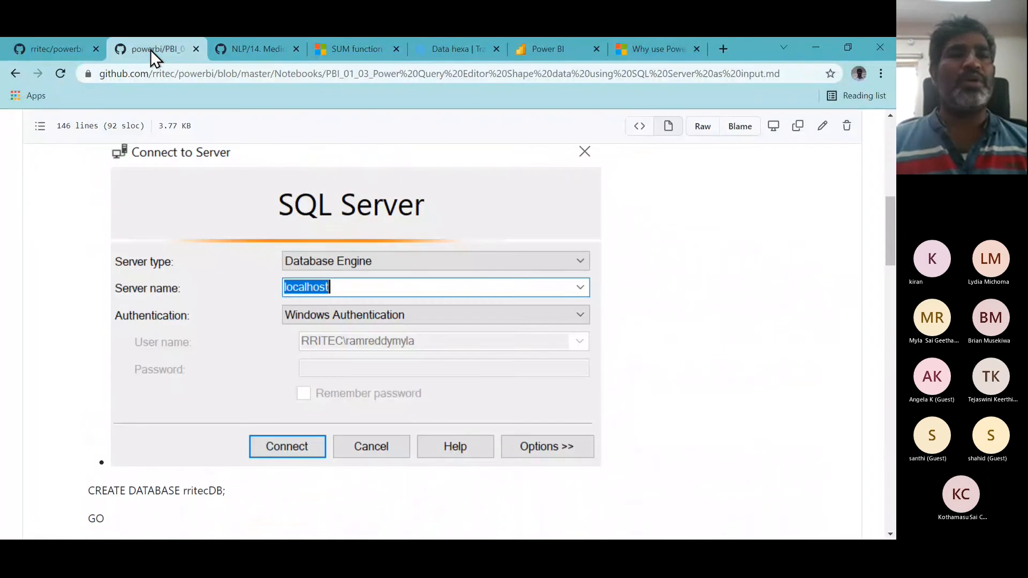
click(72, 53)
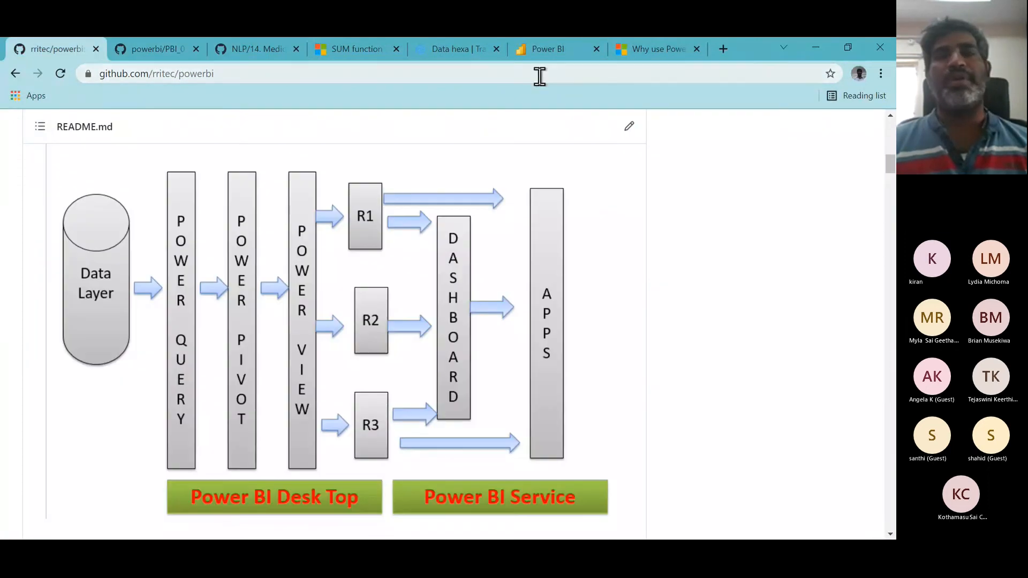
click(651, 42)
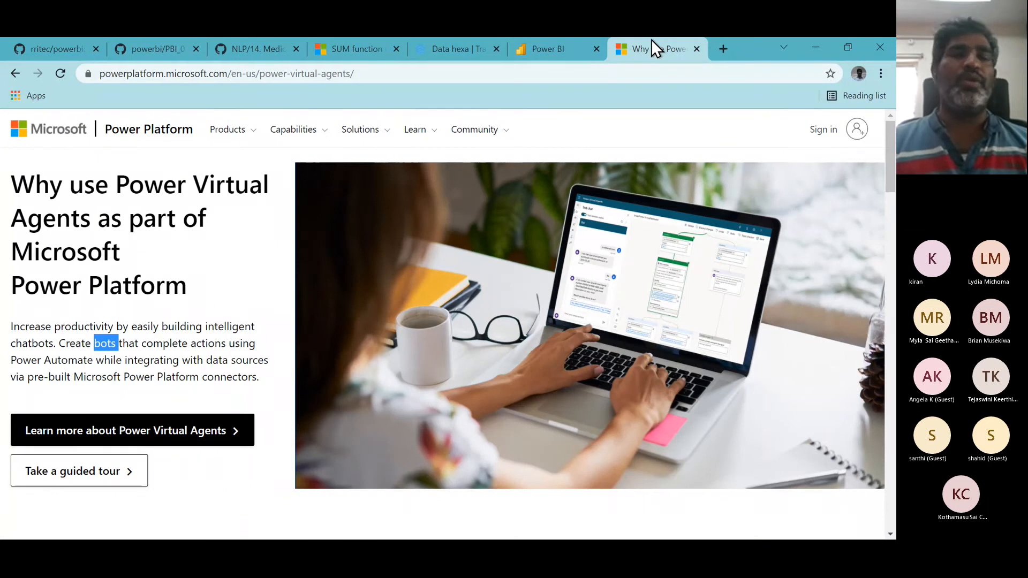
- Search Google for low code no code in a new tab
click(728, 47)
text(lo)
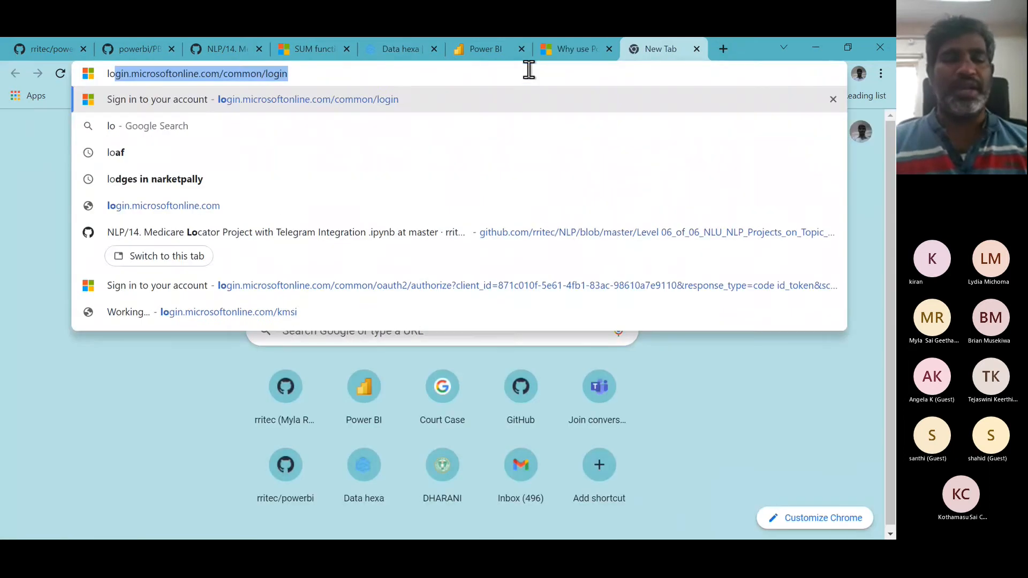
text(w code n)
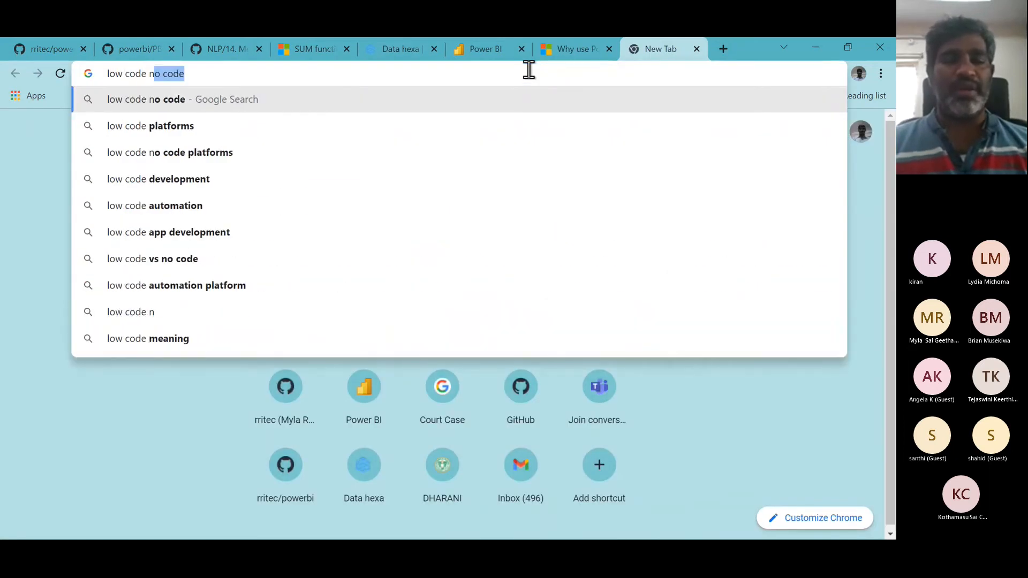
text(o code)
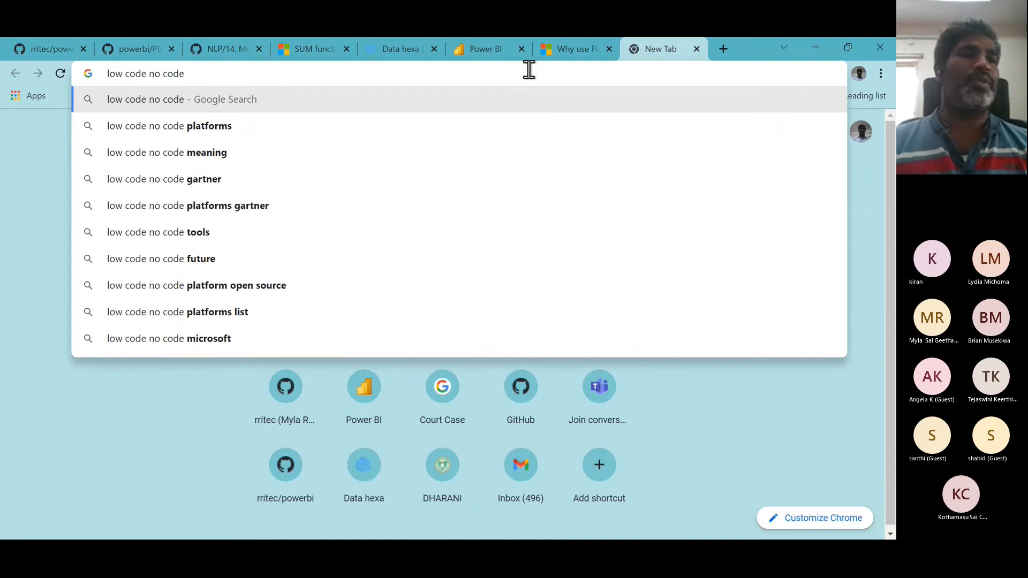
key(Return)
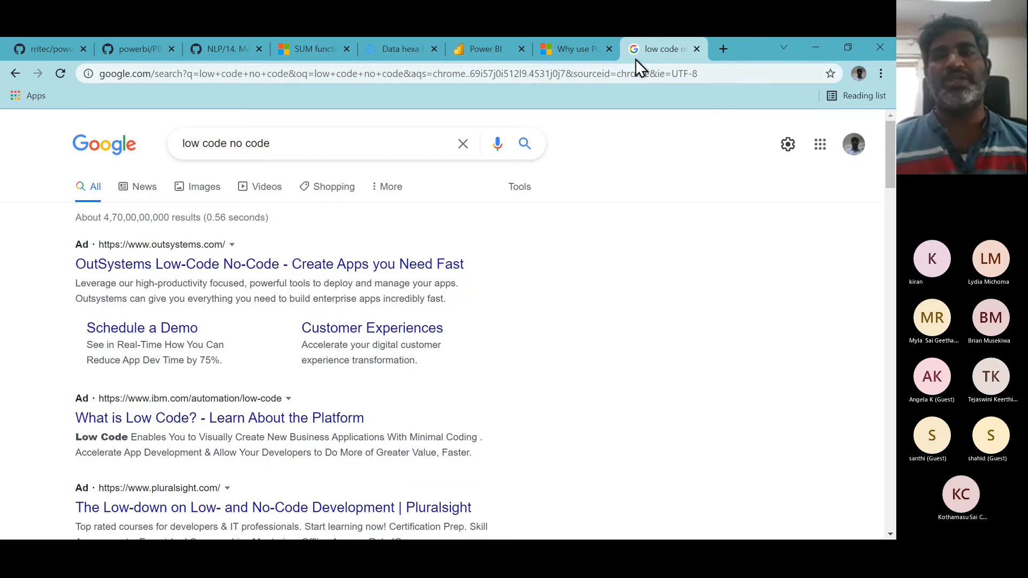
- Review the Power Platform Products menu and switch to the Power BI service tab
click(578, 51)
click(240, 138)
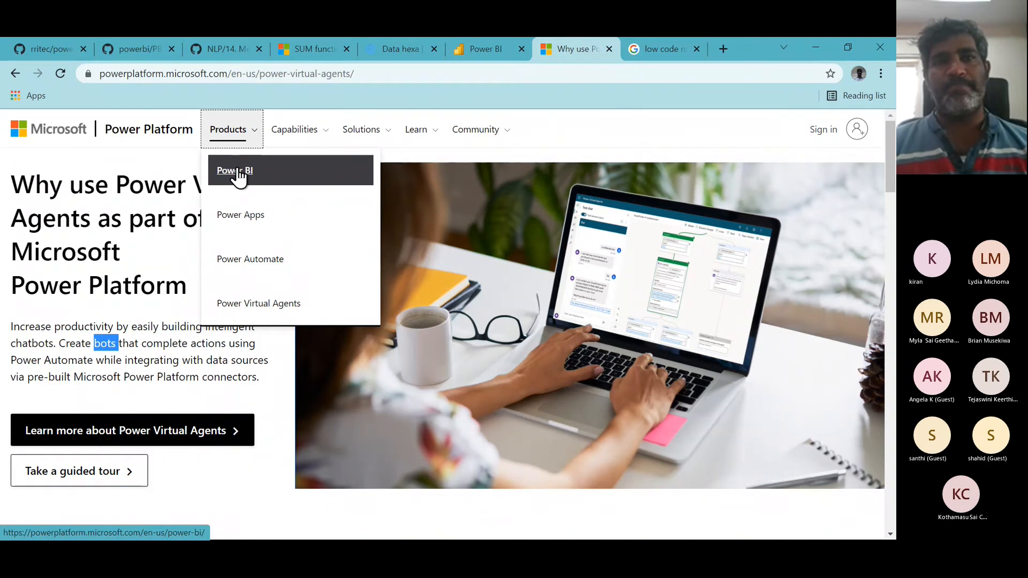
click(487, 55)
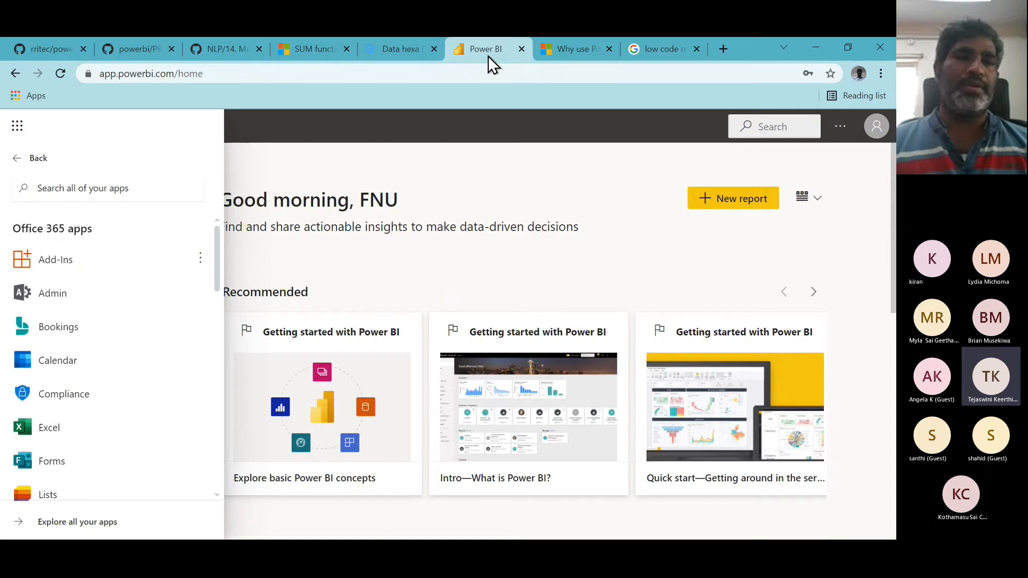
- Close the app launcher and open the Workspaces list in the Power BI service
click(33, 161)
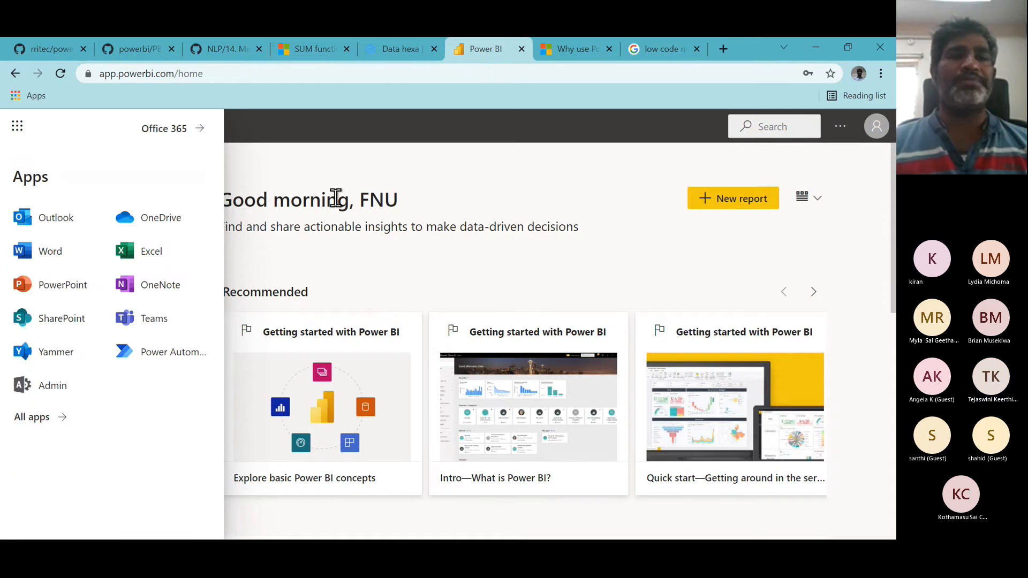
click(352, 184)
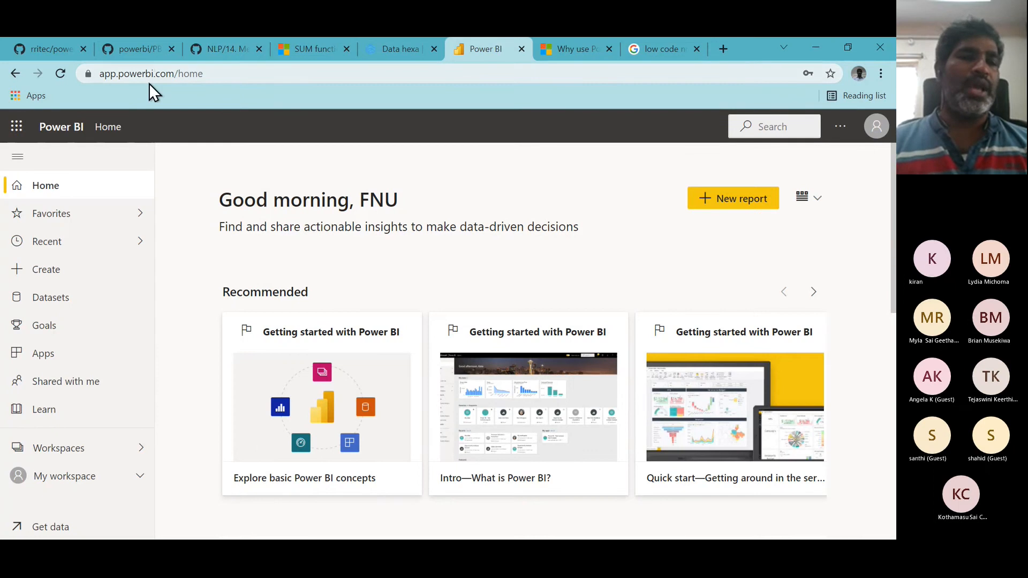
click(82, 456)
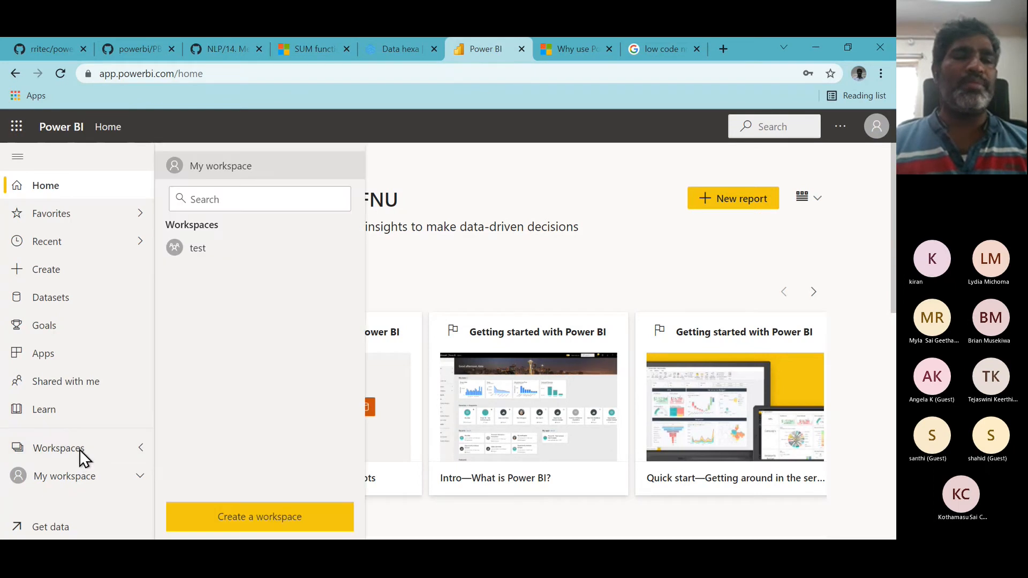
- Create a new workspace named B20211011
click(254, 519)
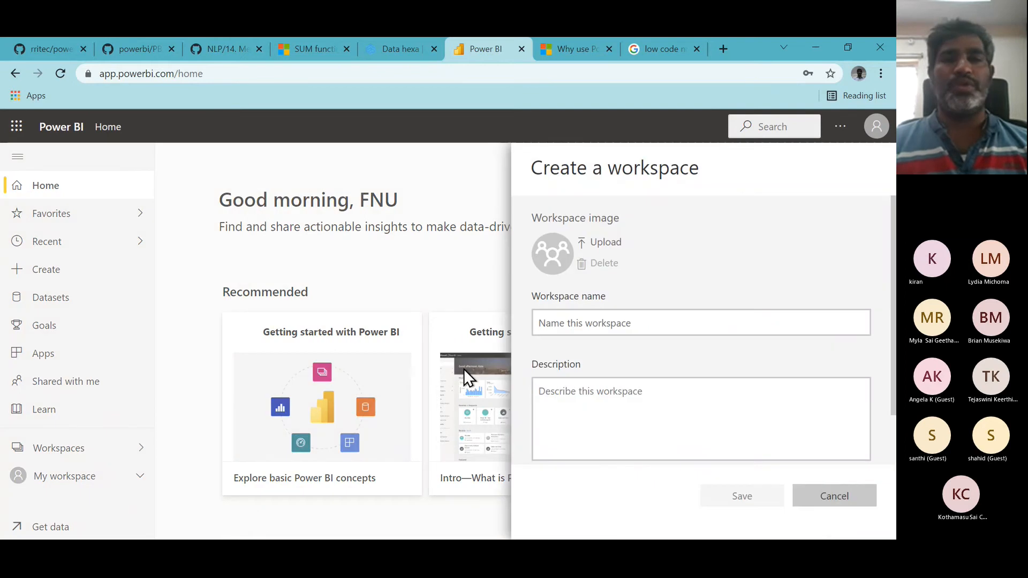
click(566, 322)
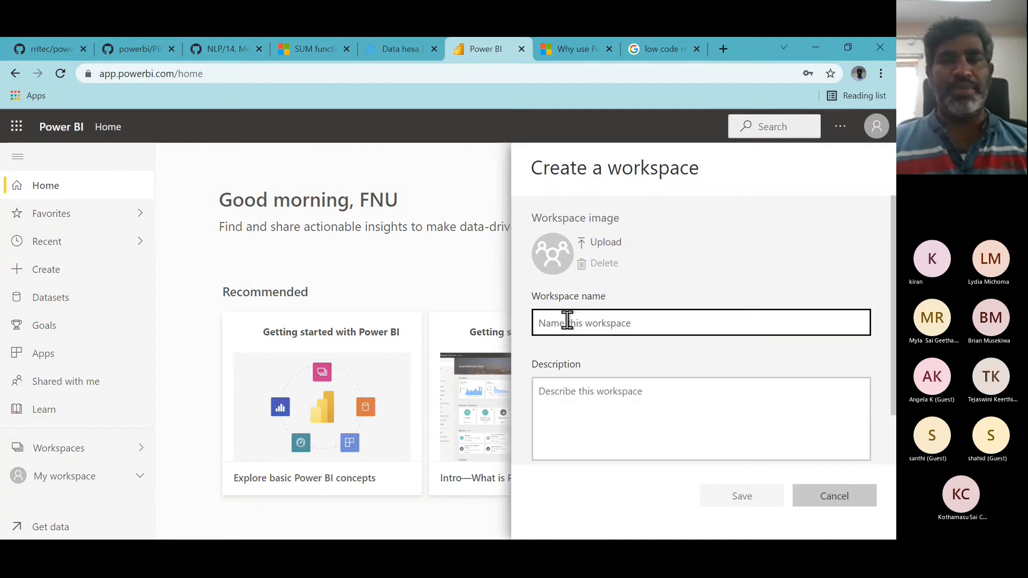
text(B)
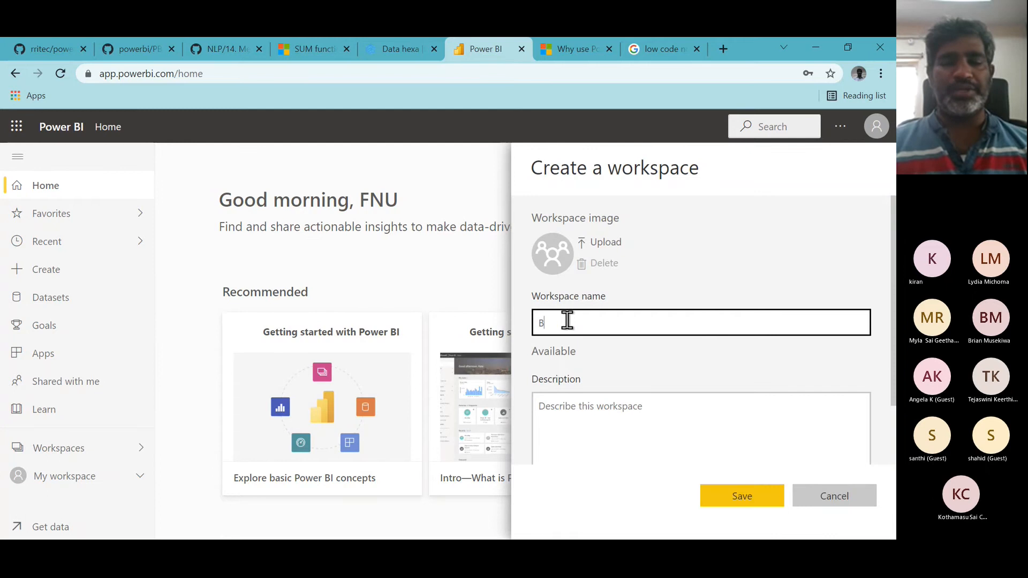
text(2021)
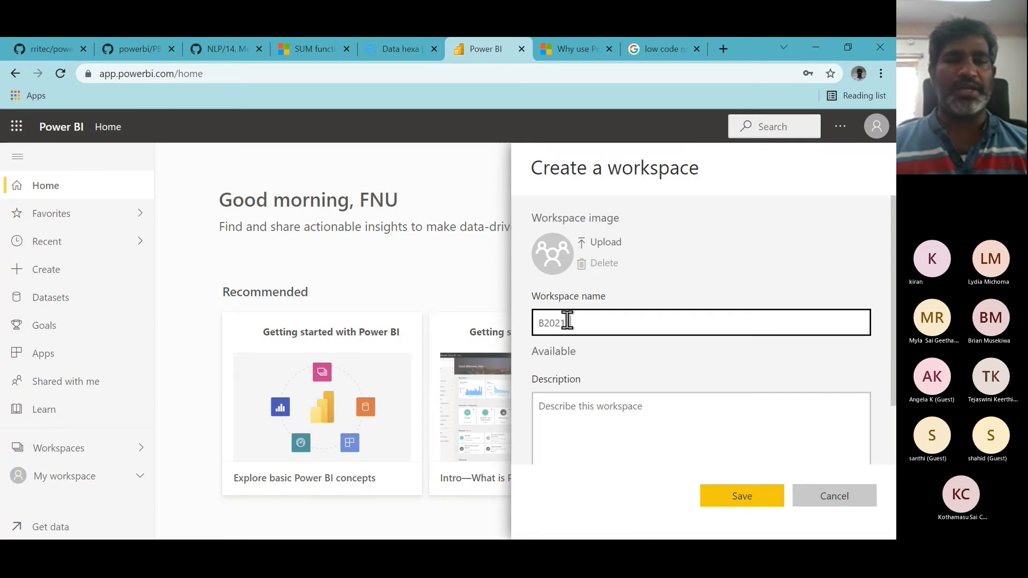
text(0)
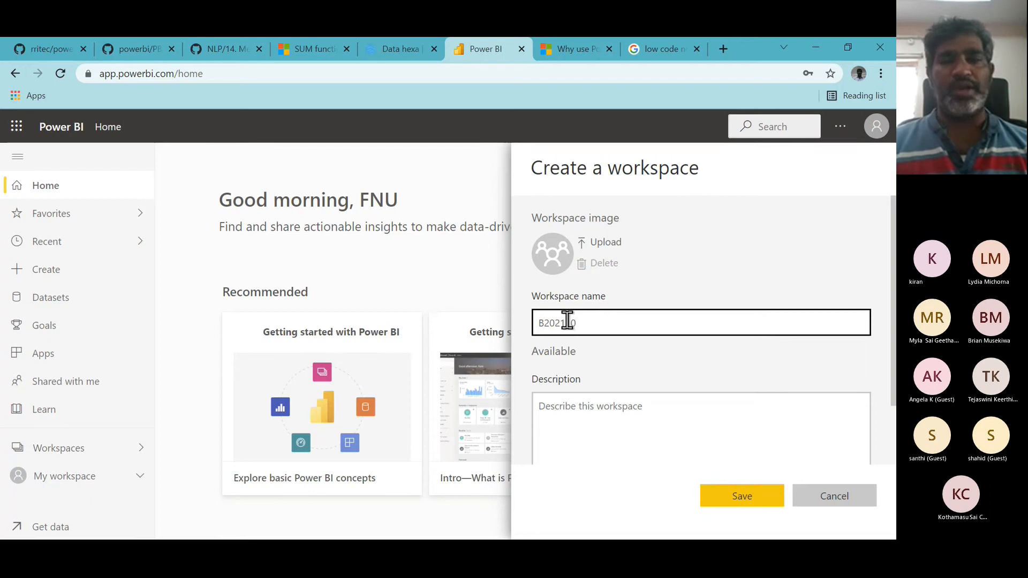
text(12)
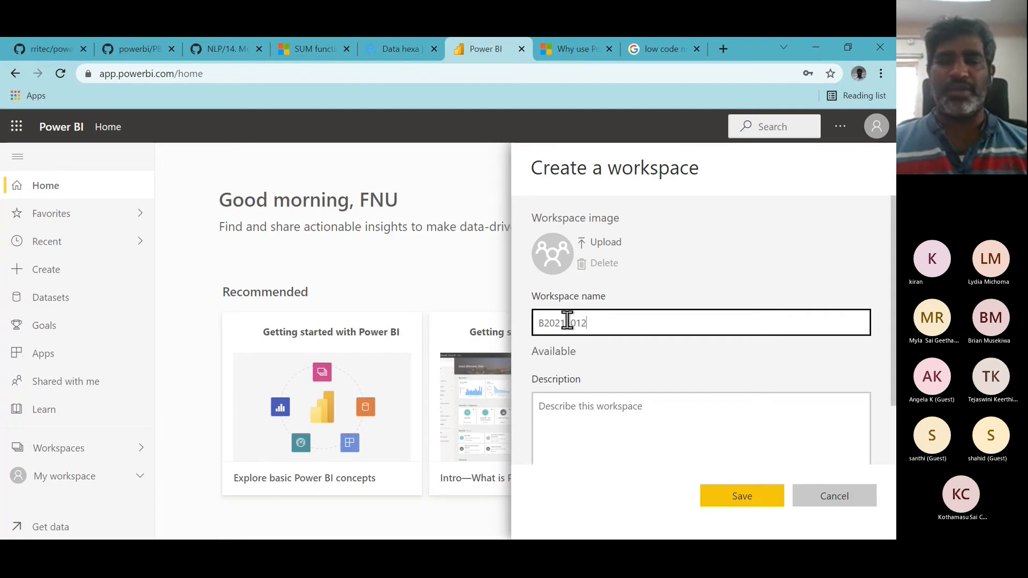
key(BackSpace)
text(1)
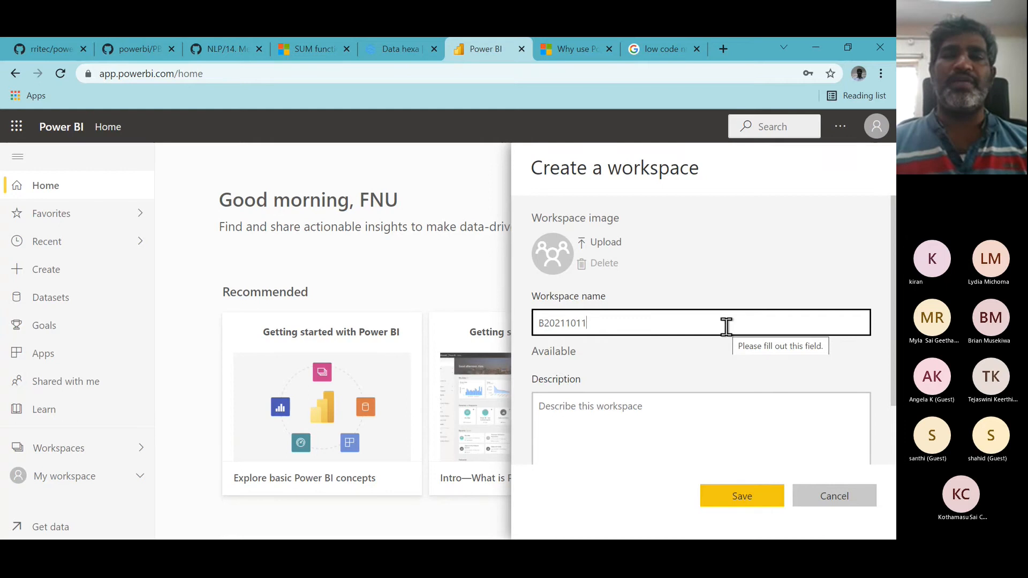
key(F11)
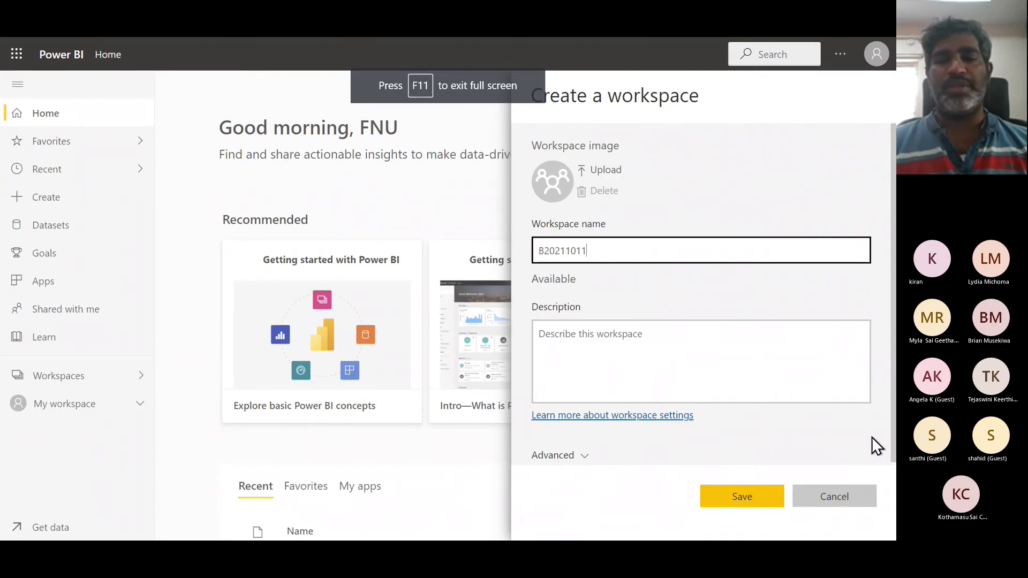
click(758, 495)
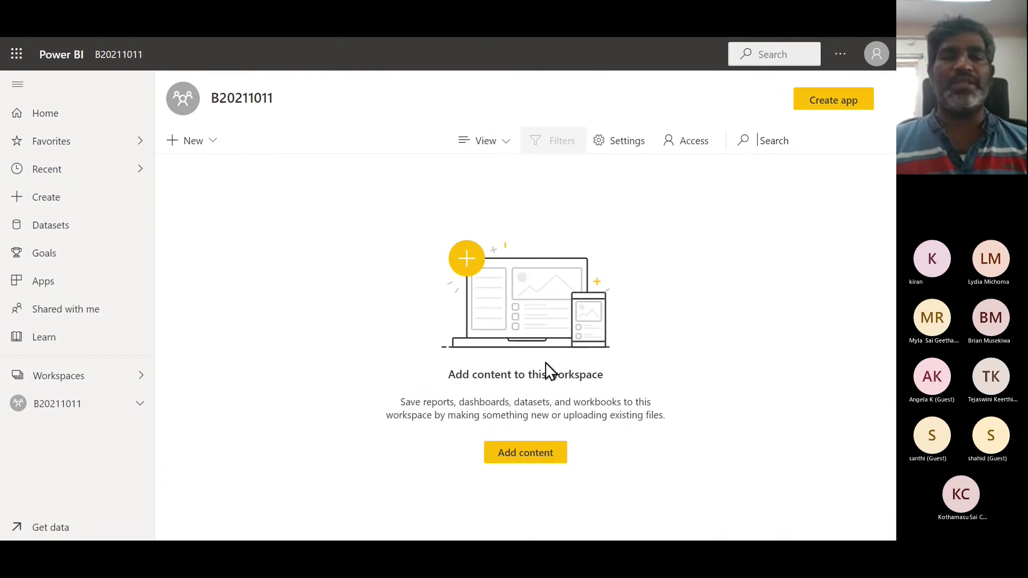
- Read the empty workspace's description of the content types it can hold
double_click(572, 375)
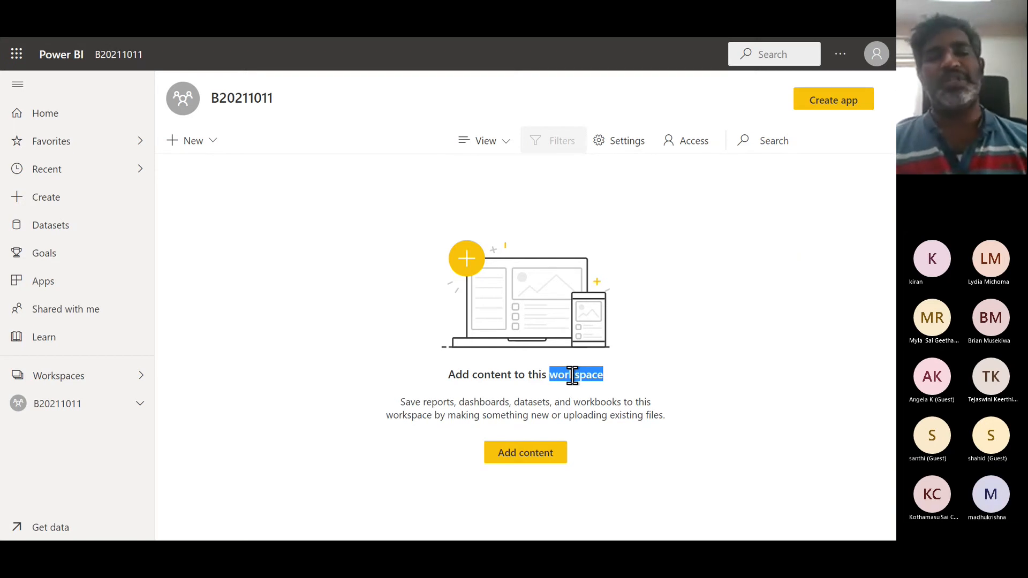
double_click(411, 401)
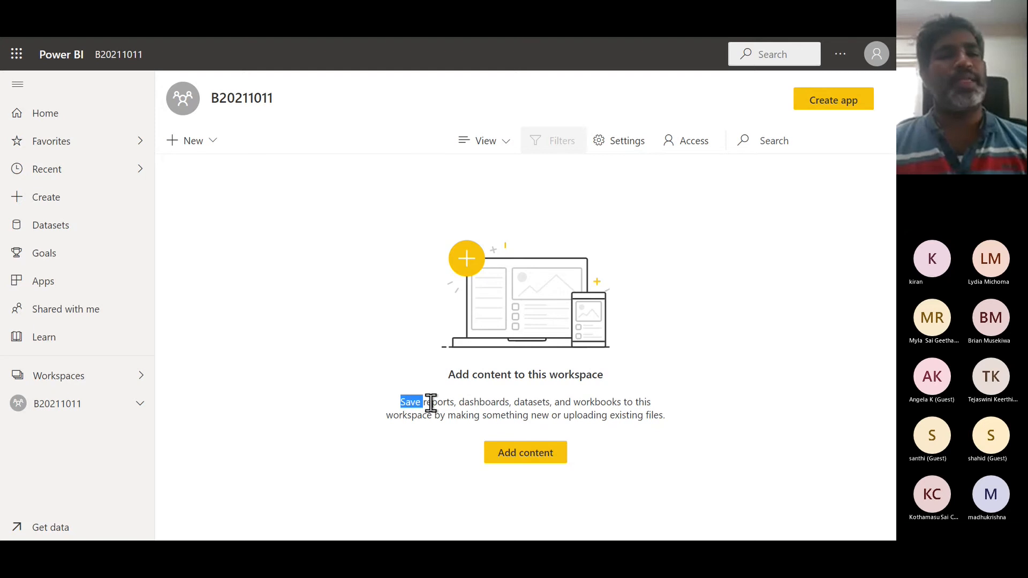
double_click(434, 402)
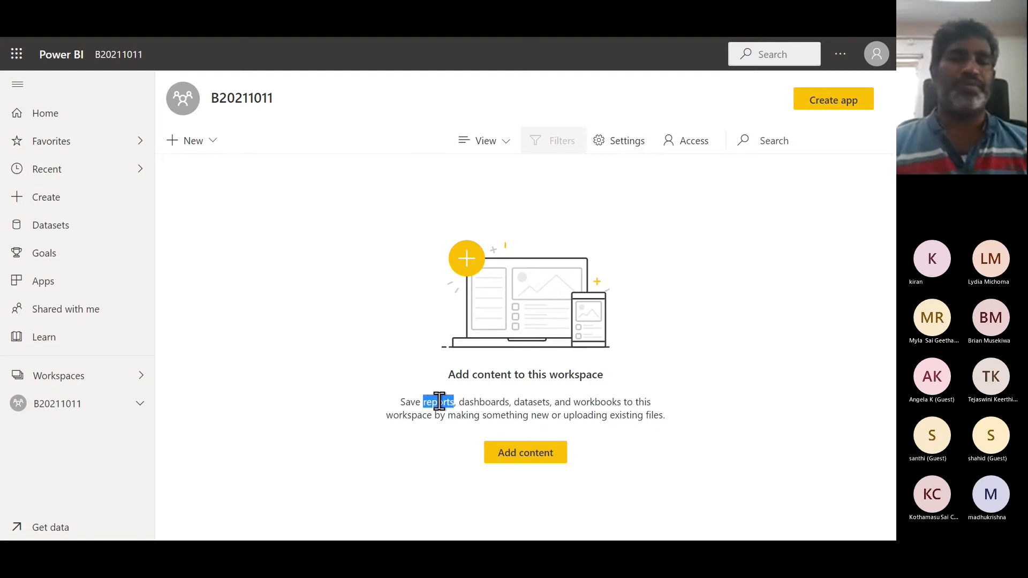
double_click(532, 403)
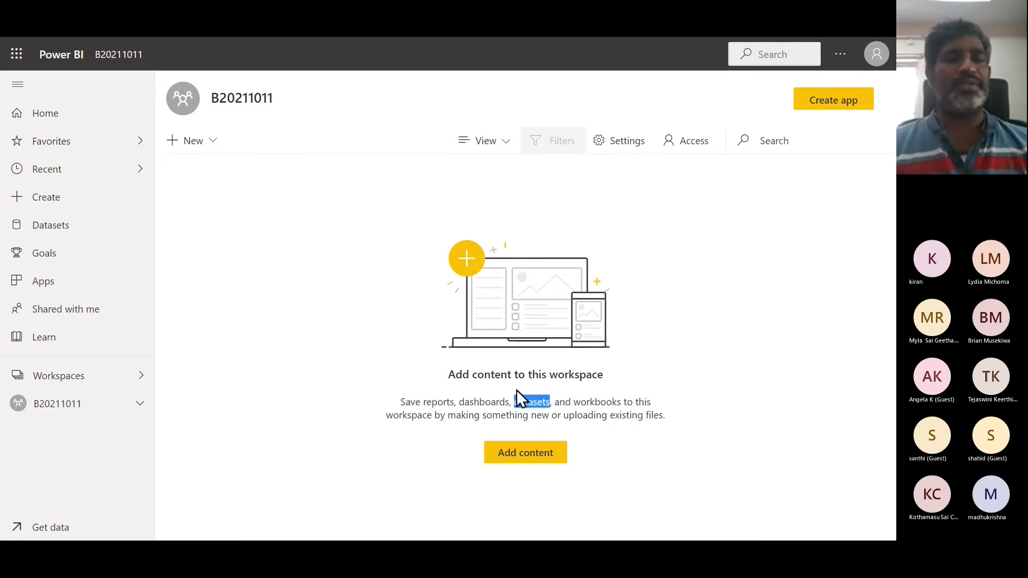
double_click(482, 402)
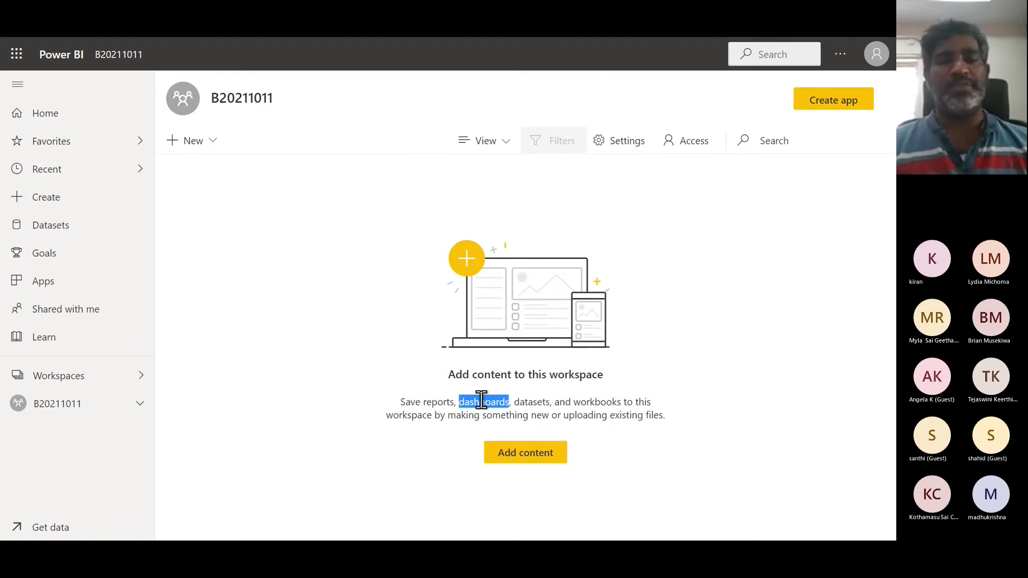
double_click(598, 402)
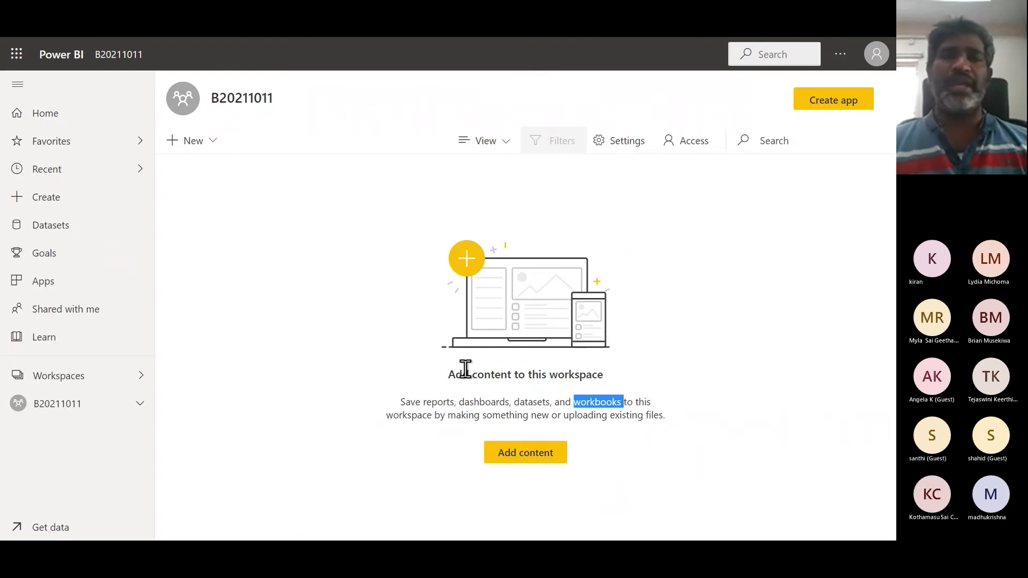
- Switch to Power BI Desktop and publish the first_class report to the B20211011 workspace
key(alt+Tab)
key(alt+Tab)
key(alt+Tab)
key(alt+Tab)
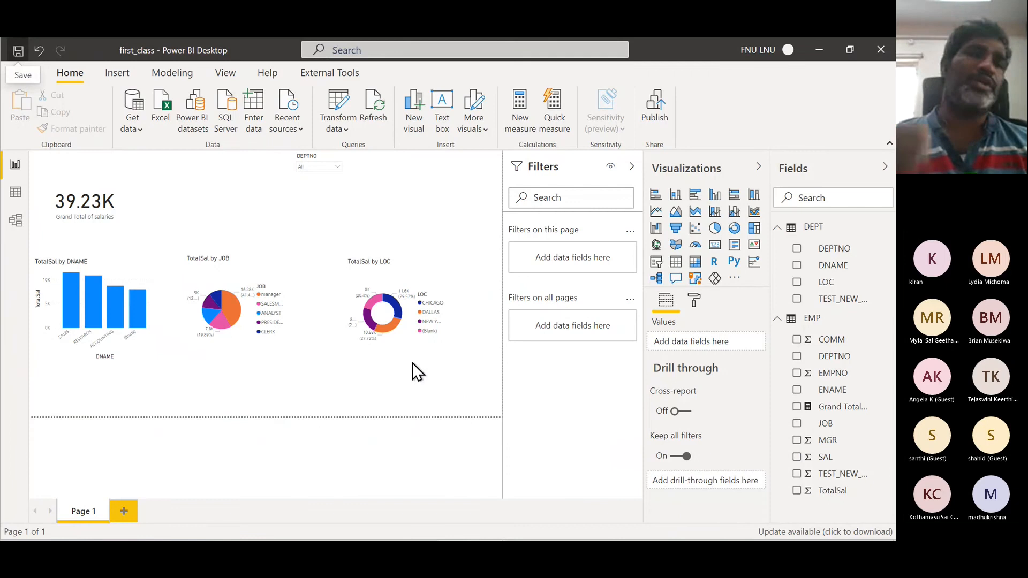
click(662, 119)
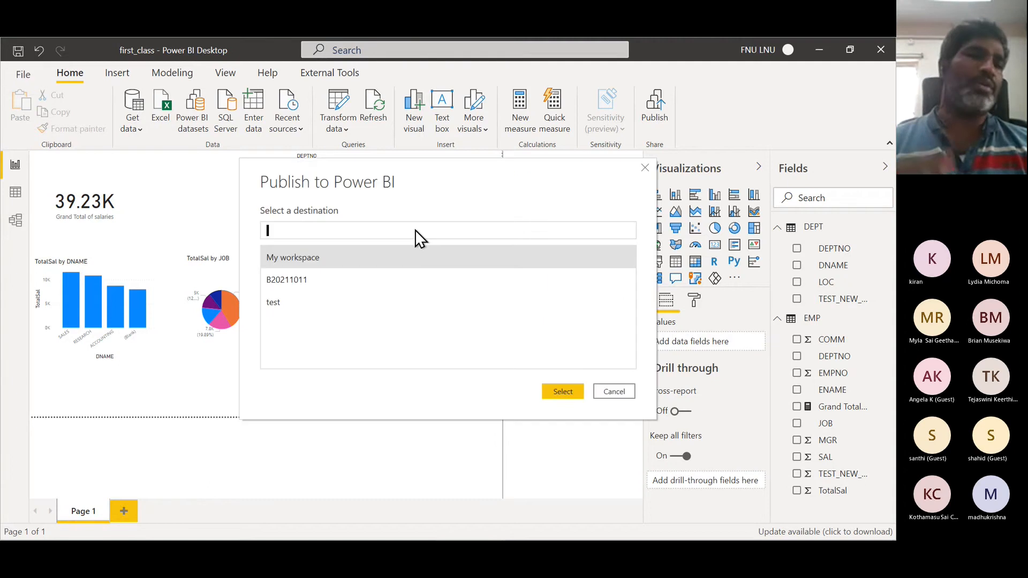
click(302, 283)
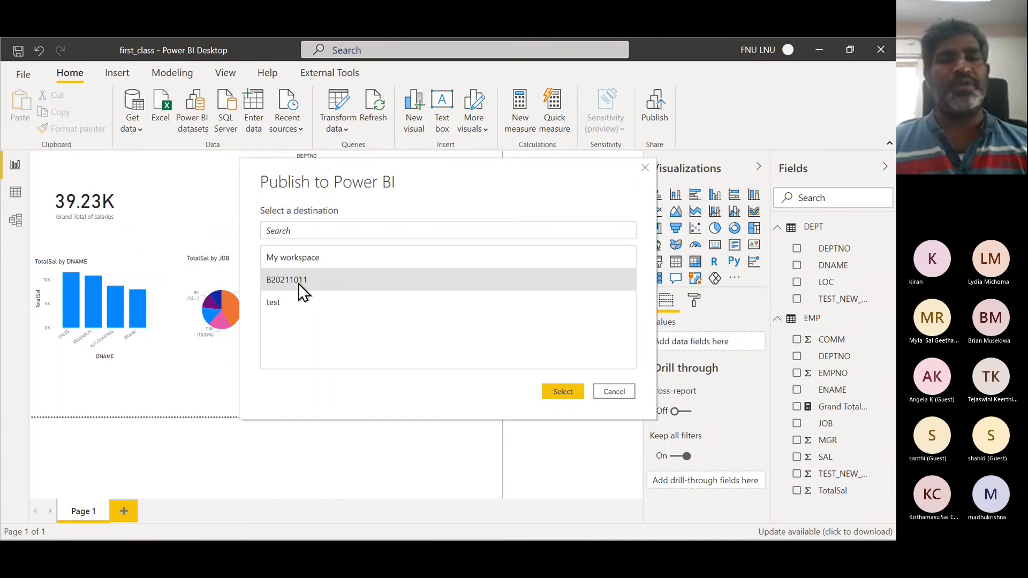
click(558, 396)
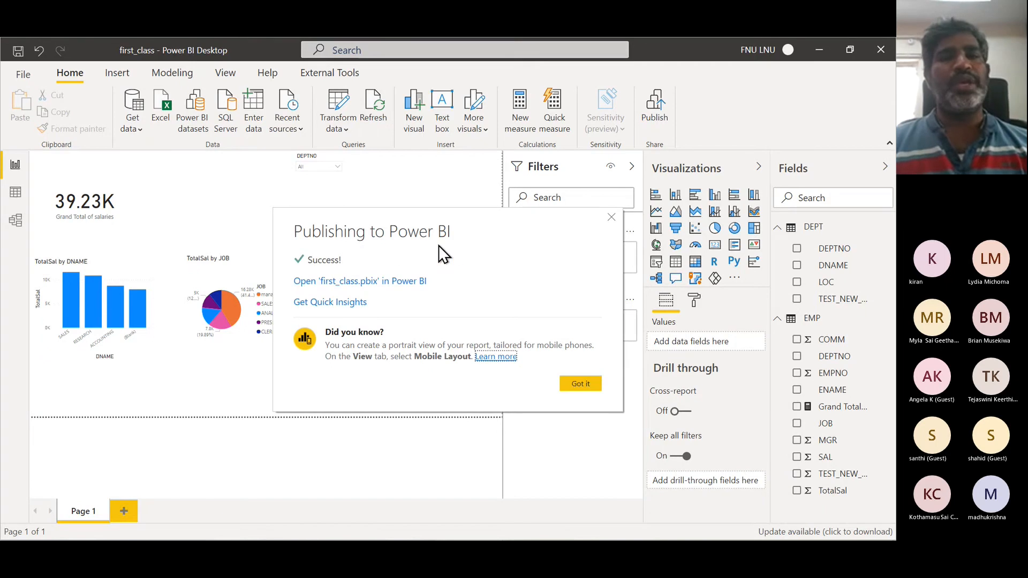
- Return to the browser and review the published report and dataset entries in the workspace list
key(alt+Tab)
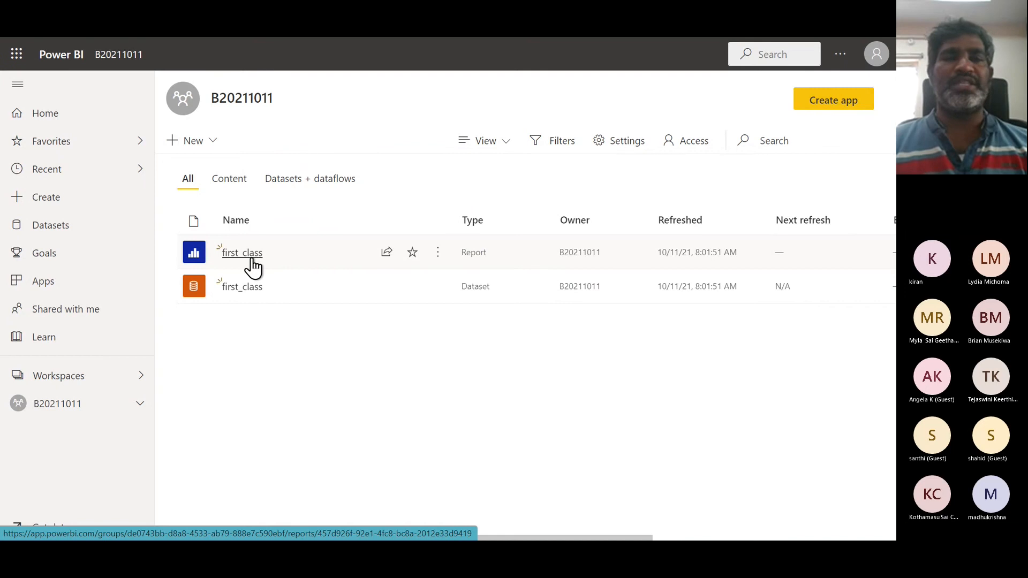
double_click(474, 253)
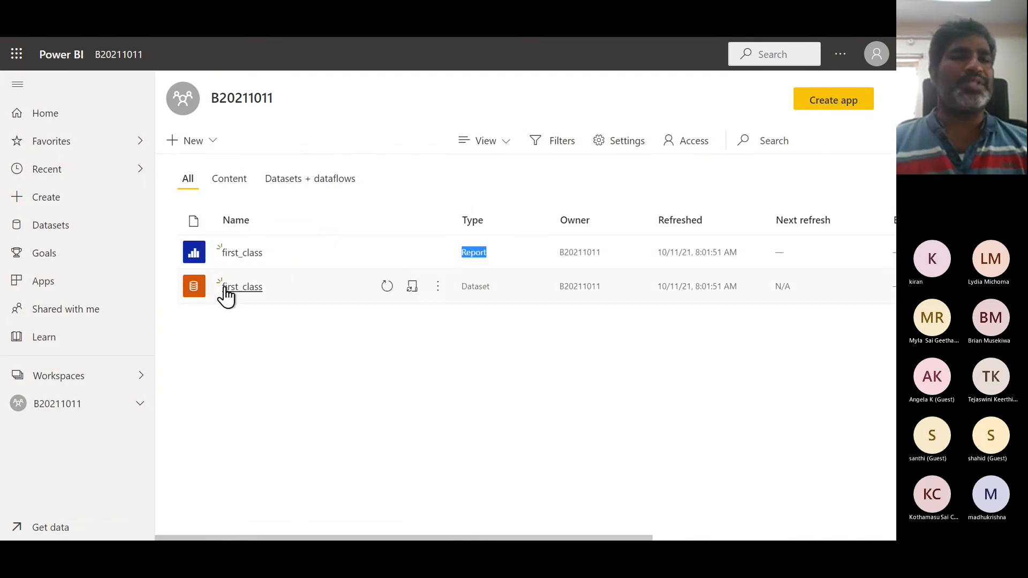
double_click(473, 286)
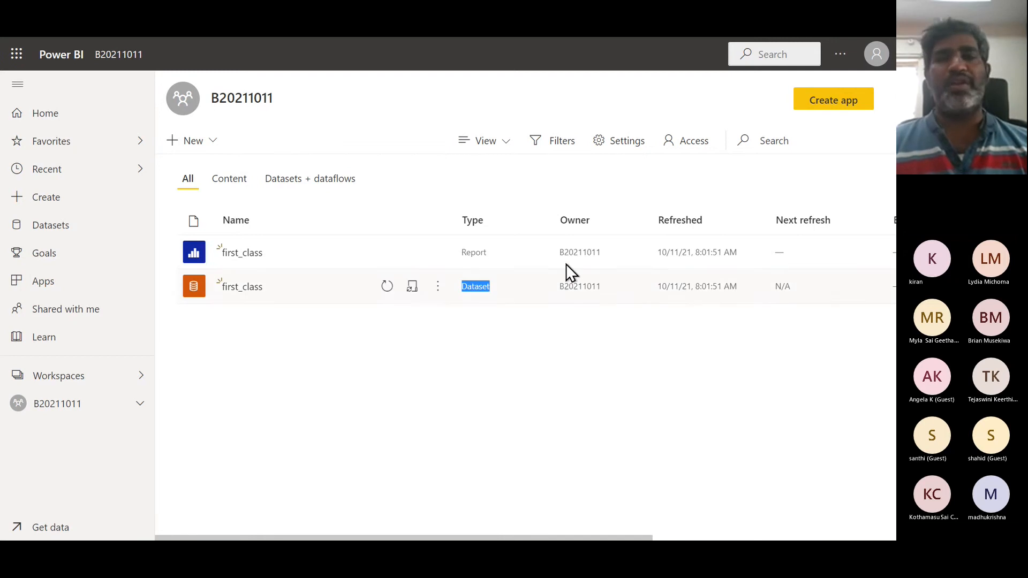
double_click(667, 253)
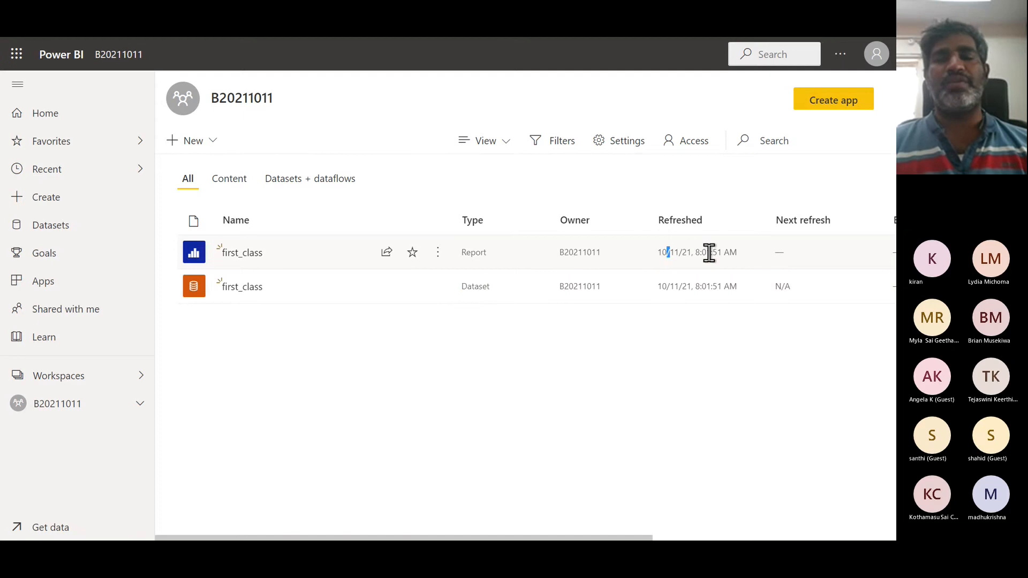
- Open the first_class report in the service and select its web address
click(256, 253)
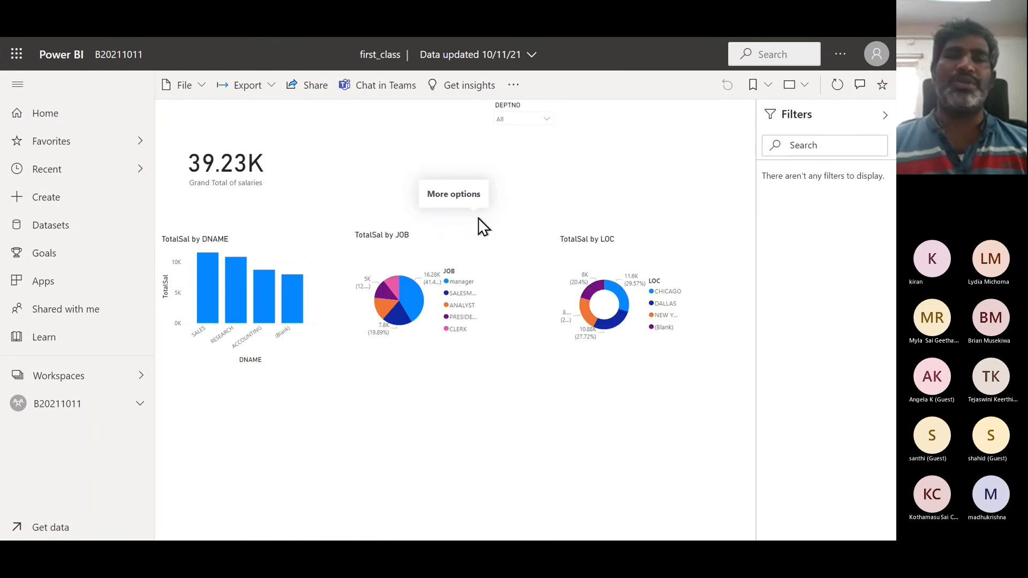
key(F11)
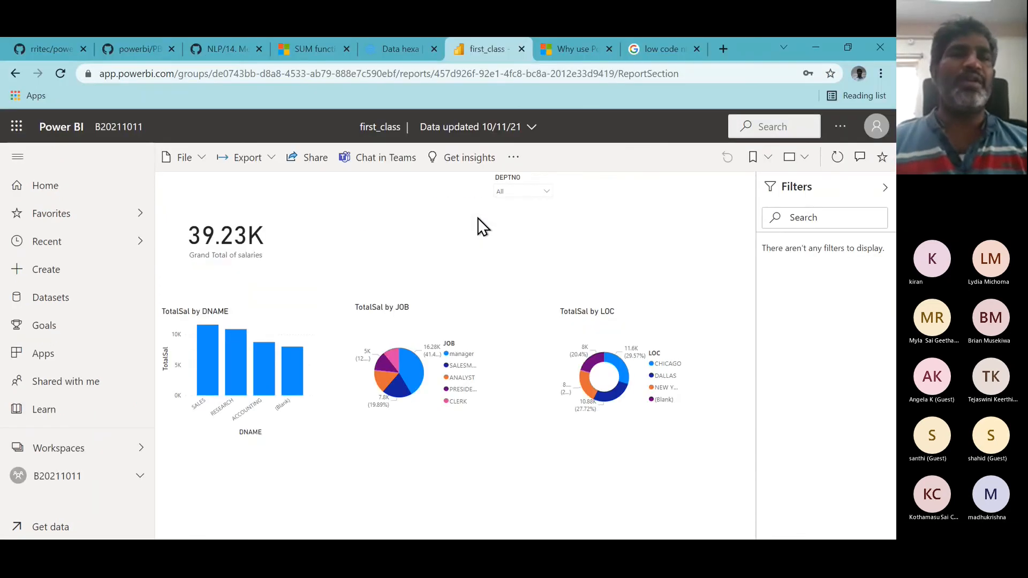
click(689, 73)
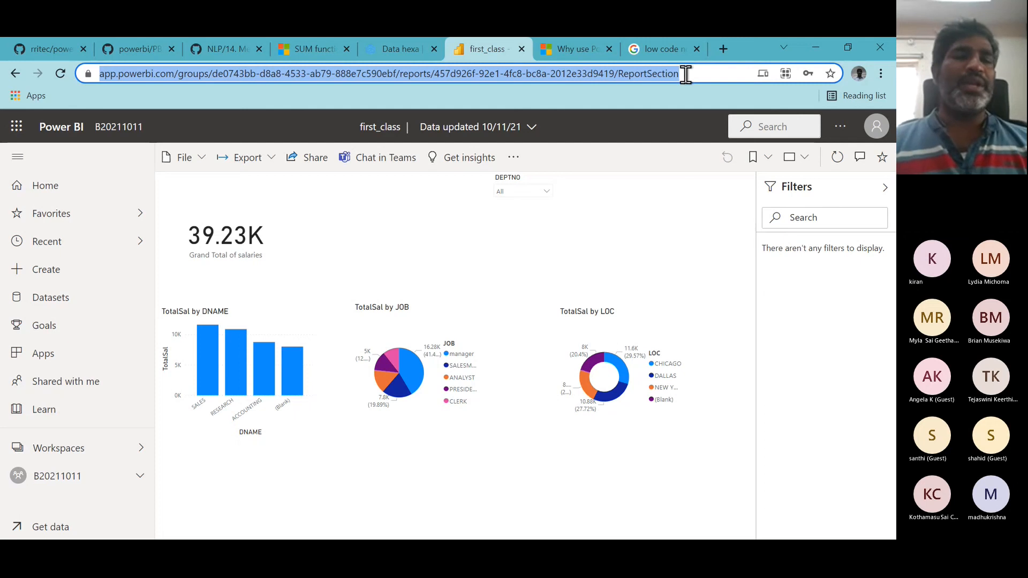
- Pin the TotalSal by DNAME bar chart to a new dashboard named First_dashboard
mouse_move(296, 367)
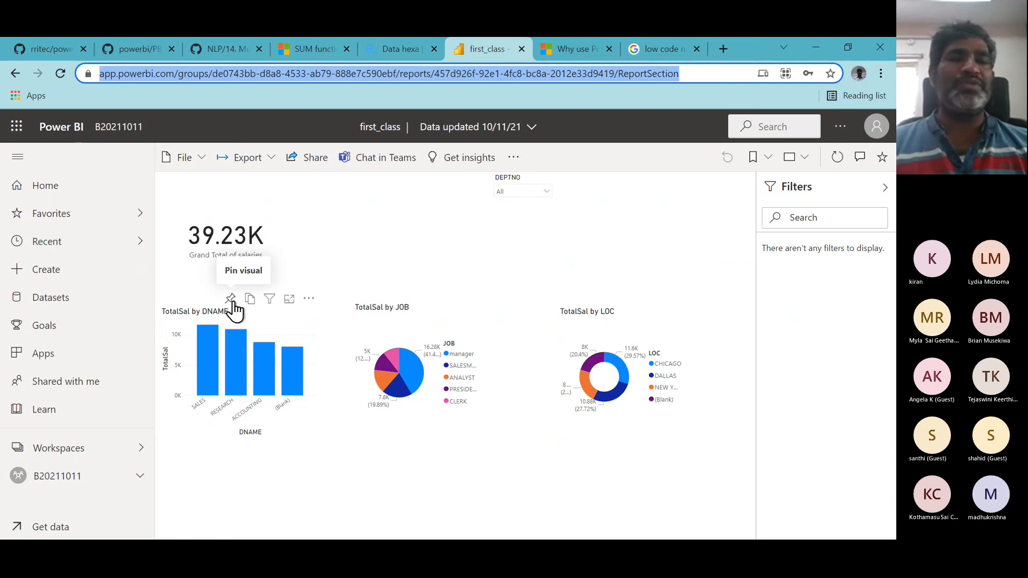
click(232, 302)
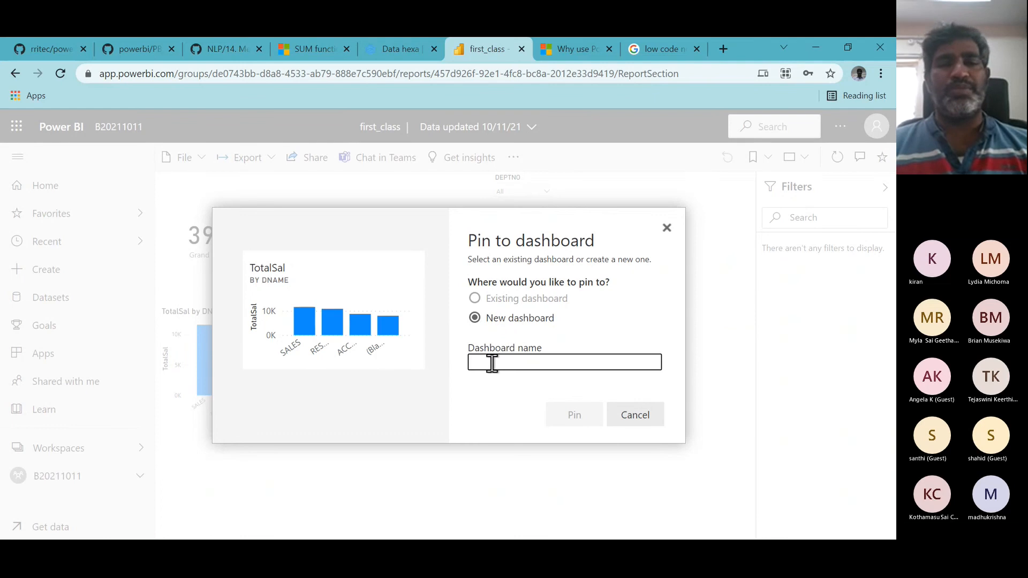
text(F)
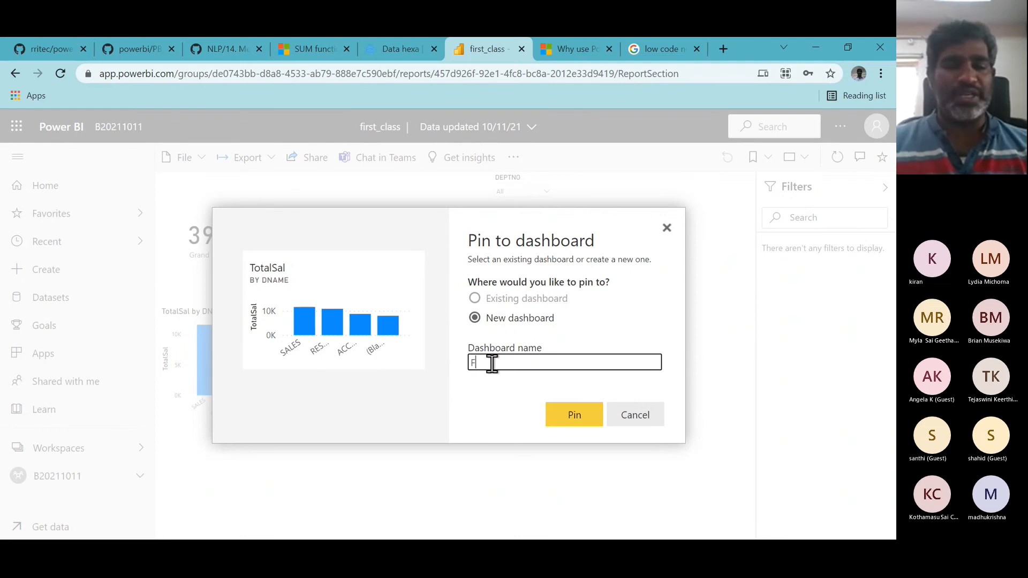
text(irst das)
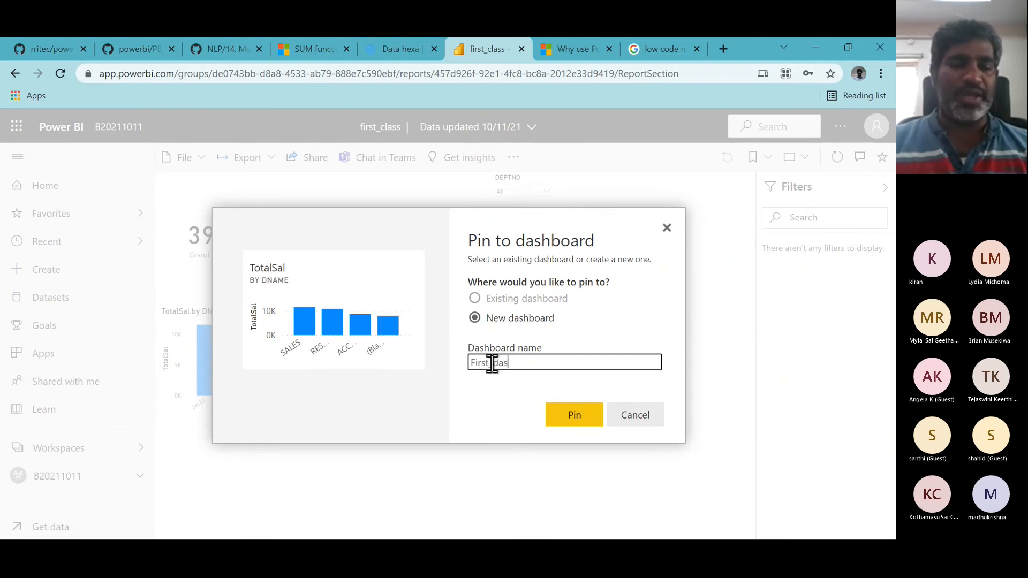
text(hboard)
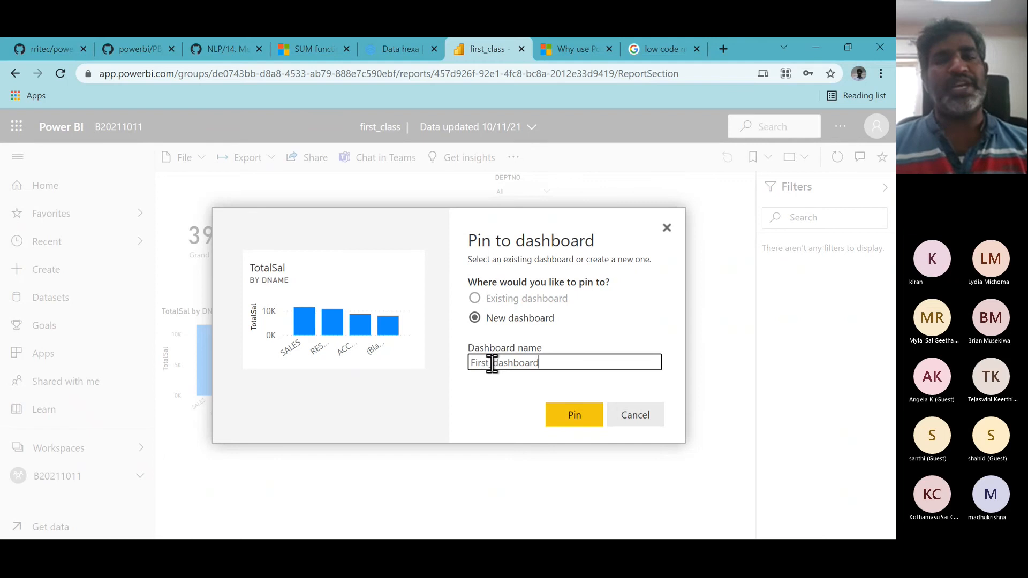
click(573, 417)
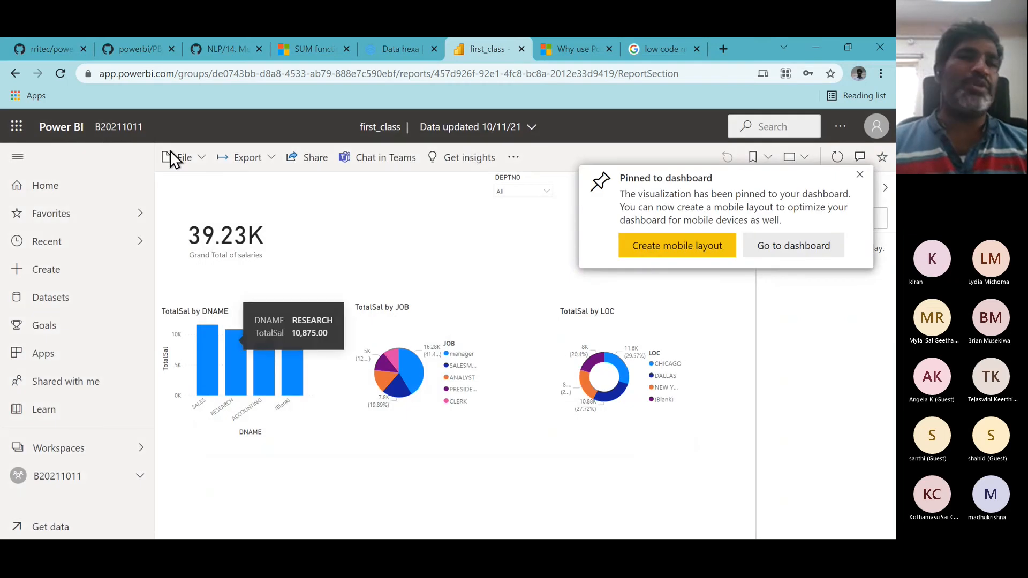
- Go back to the B20211011 workspace and open First_dashboard
click(127, 134)
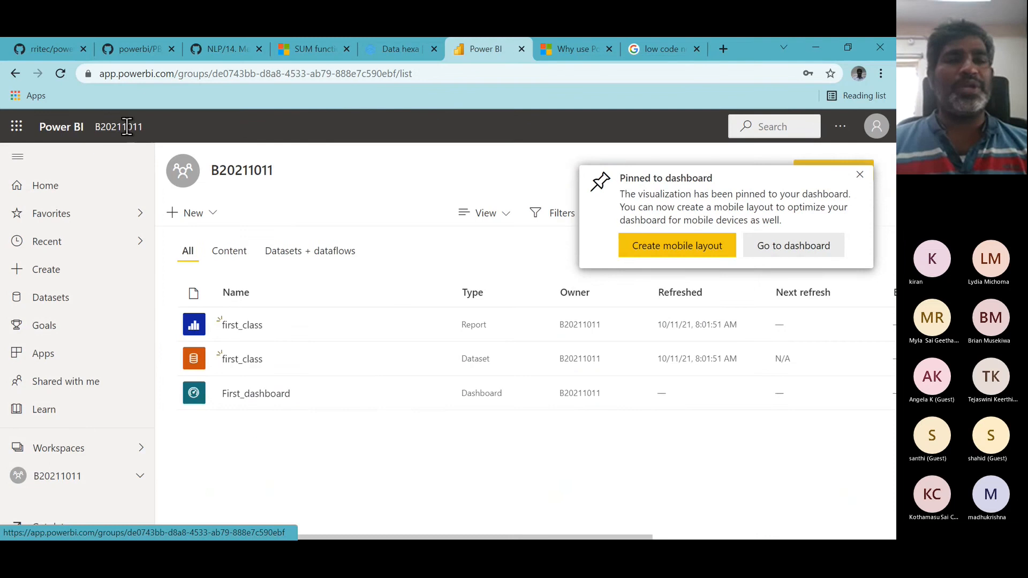
double_click(485, 396)
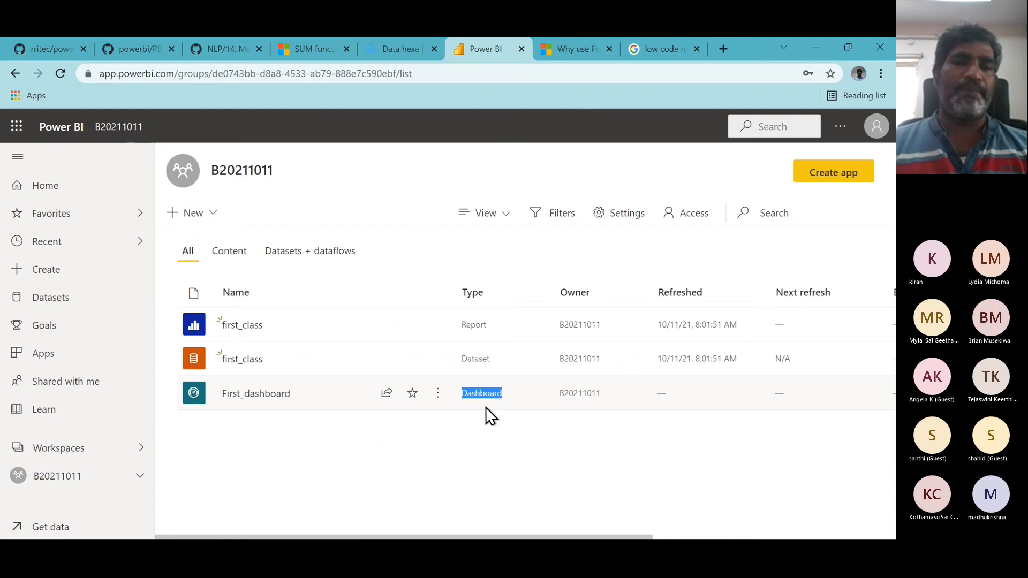
click(258, 398)
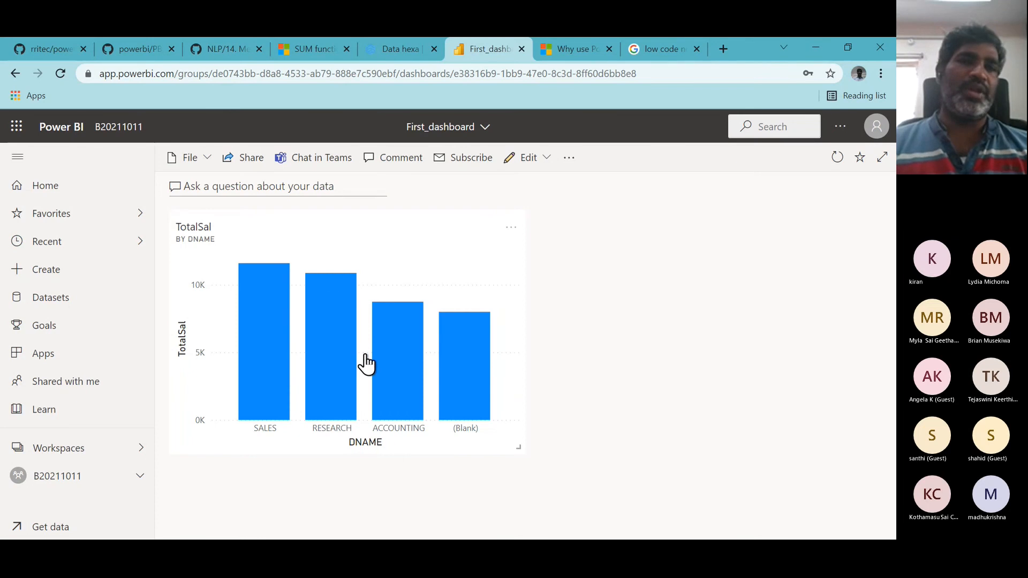
- Open the first_class report from the B20211011 workspace and pin the TotalSal by JOB pie chart to the existing First_dashboard
click(117, 128)
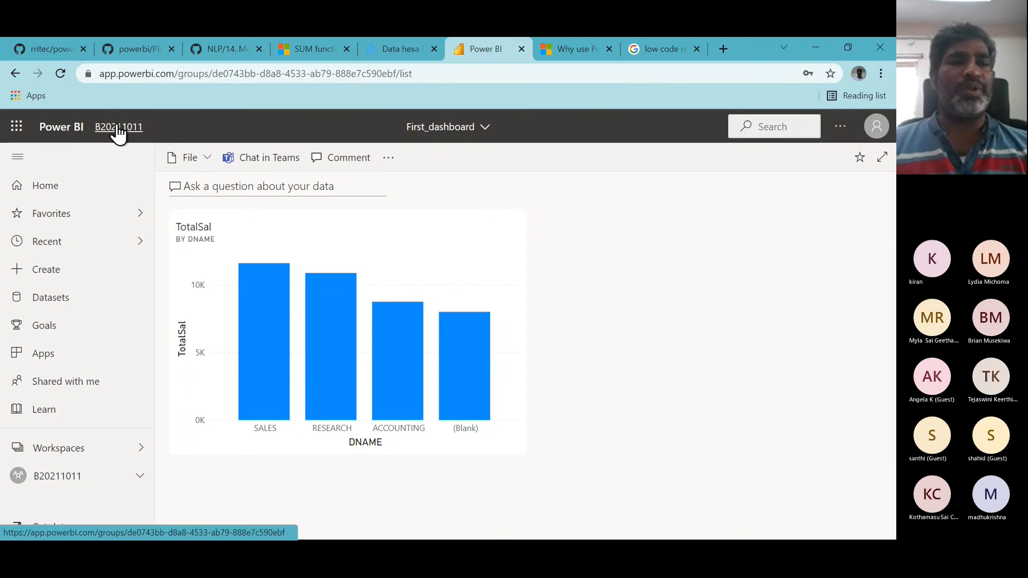
click(244, 325)
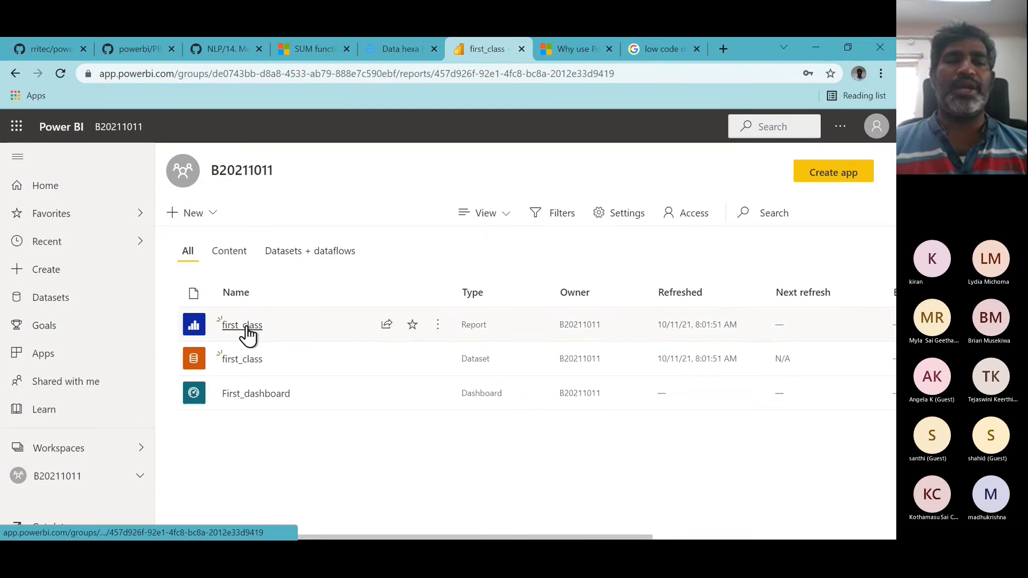
mouse_move(435, 316)
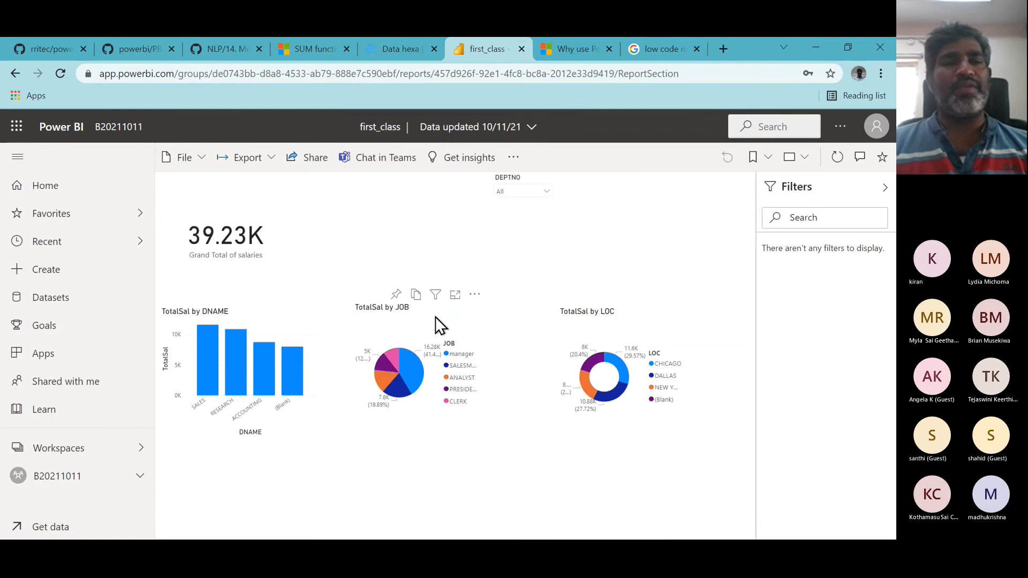
click(397, 295)
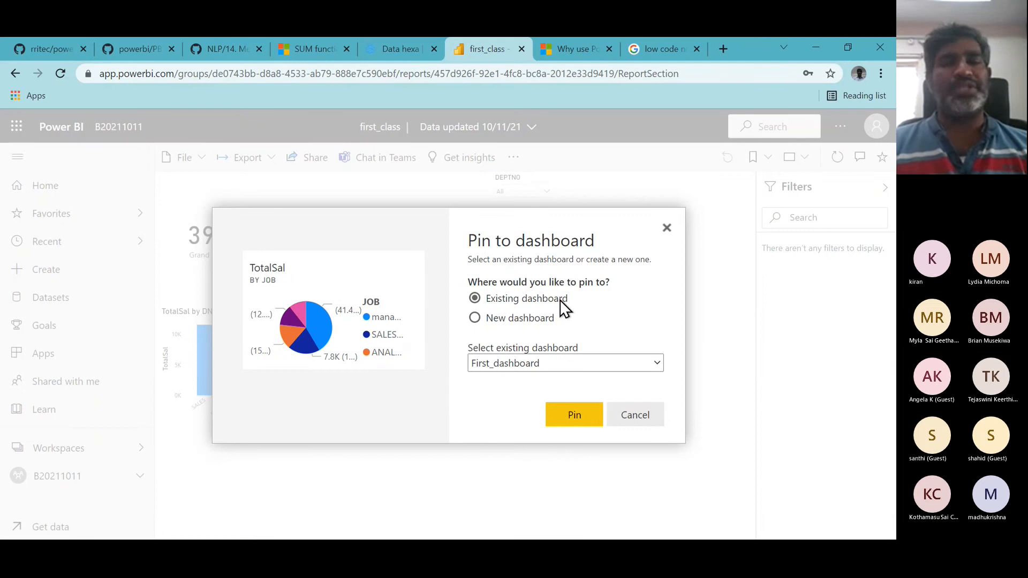
click(568, 421)
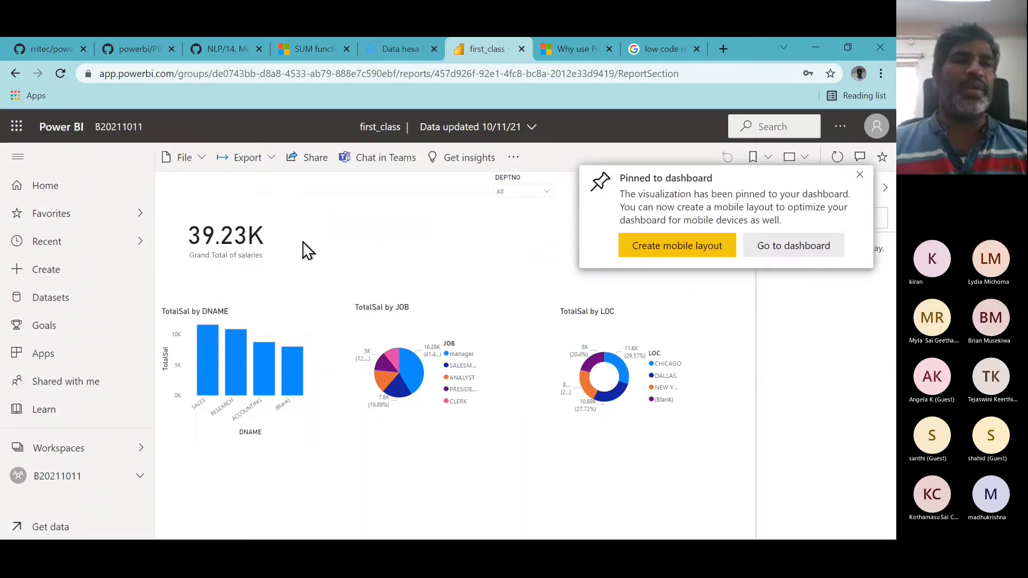
- Return to the workspace, open First_dashboard and dismiss the pinned-to-dashboard notification
click(115, 129)
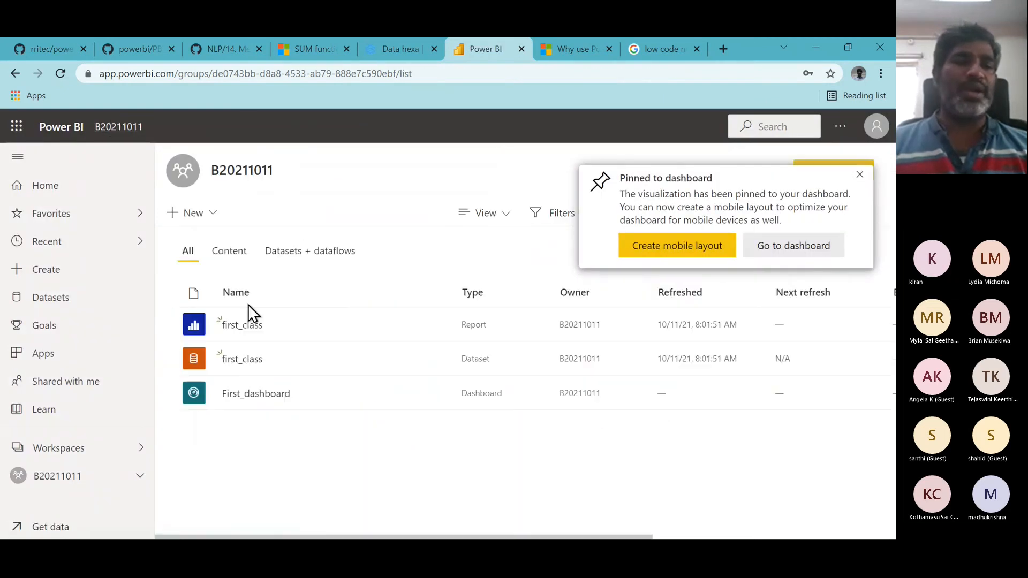
click(267, 396)
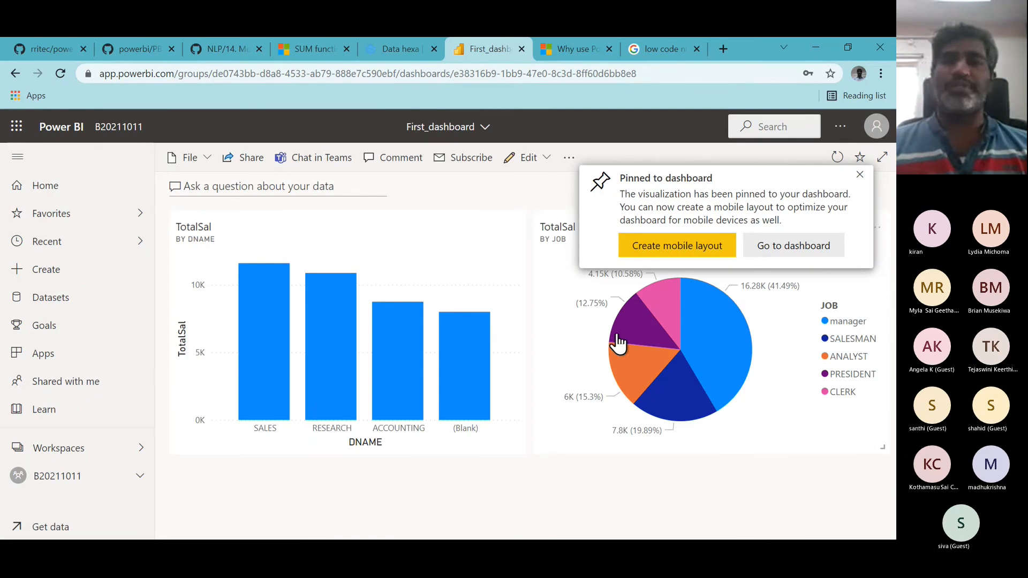
click(859, 176)
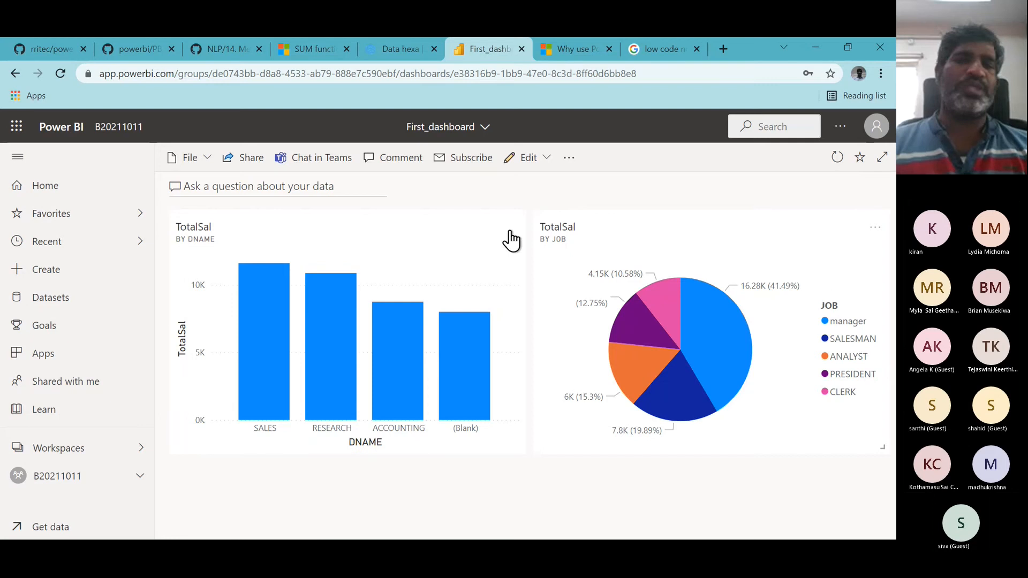
mouse_move(483, 332)
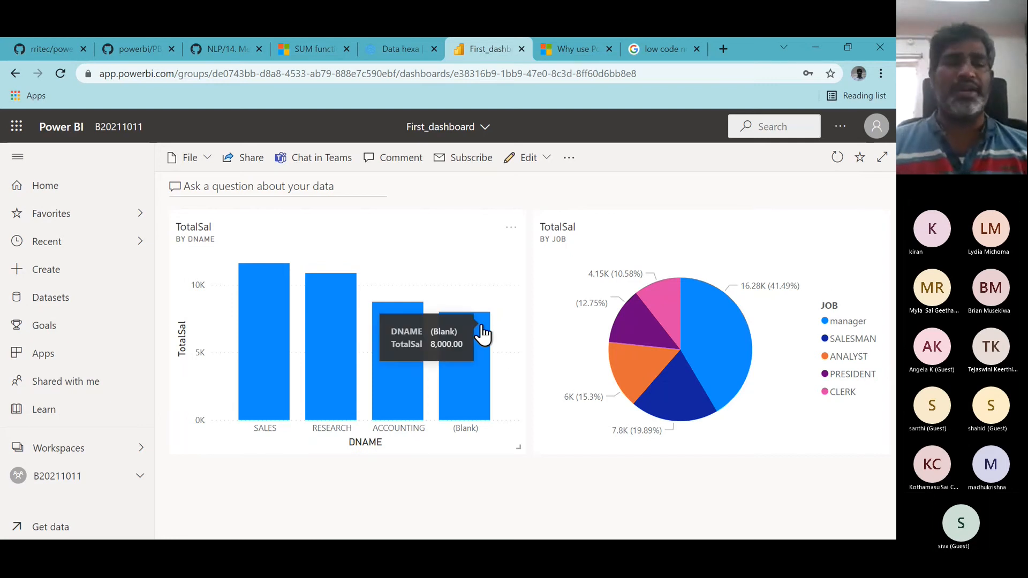
- Switch to the GitHub repository tab to view the Power BI architecture diagram
key(alt+Tab)
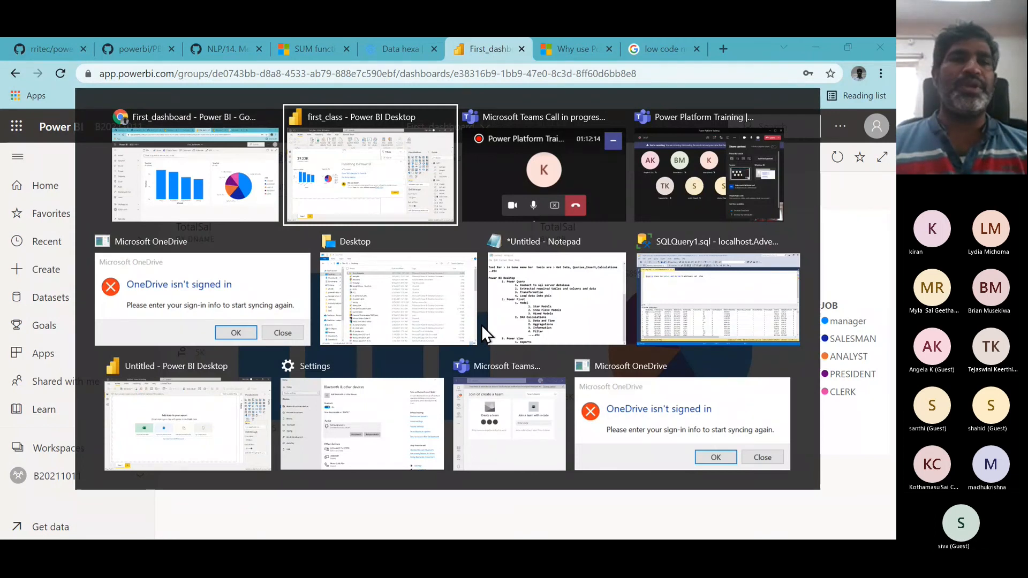
key(alt+shift+Tab)
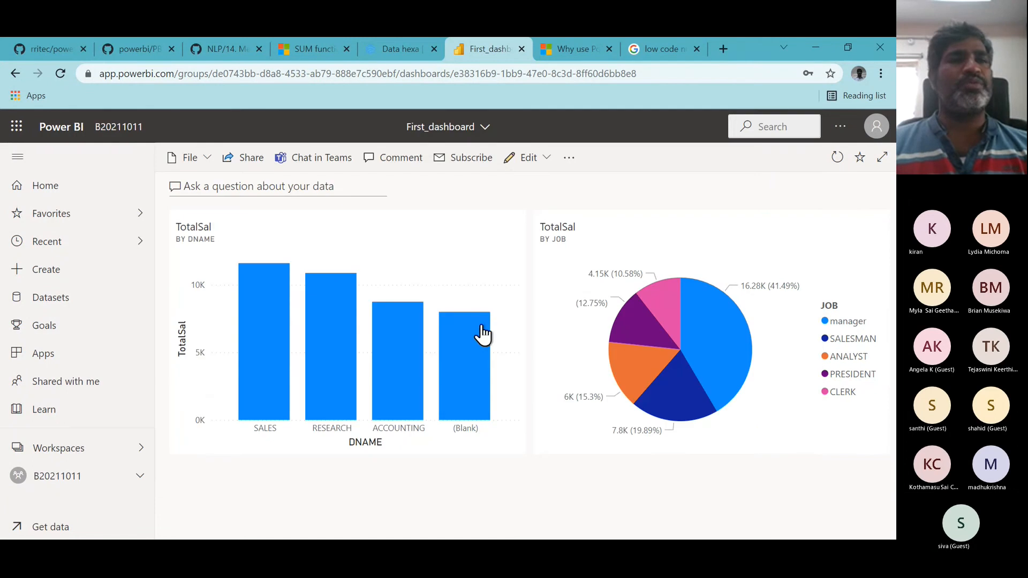
click(49, 47)
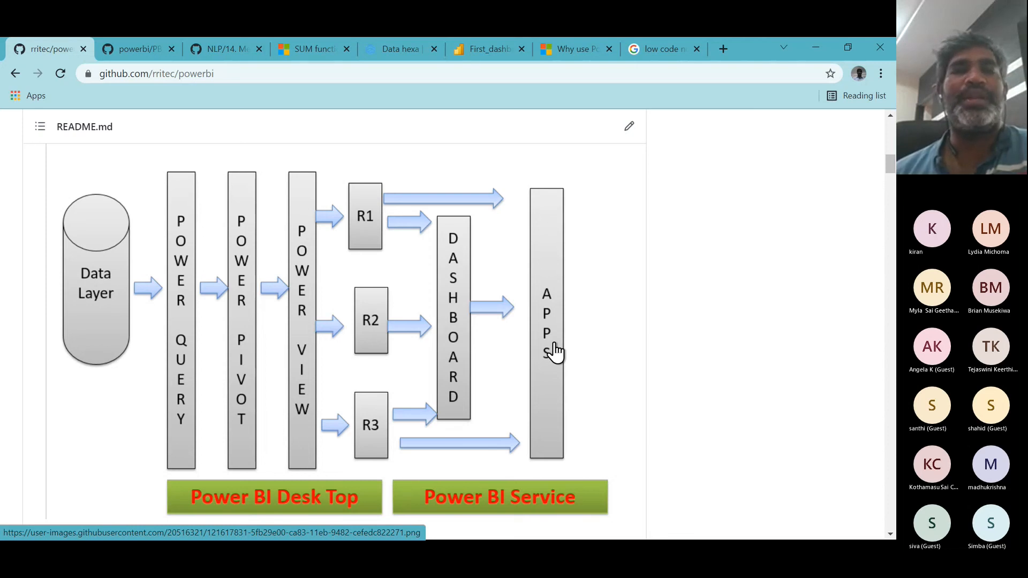
- Return to the B20211011 workspace and start creating an app from it
click(486, 53)
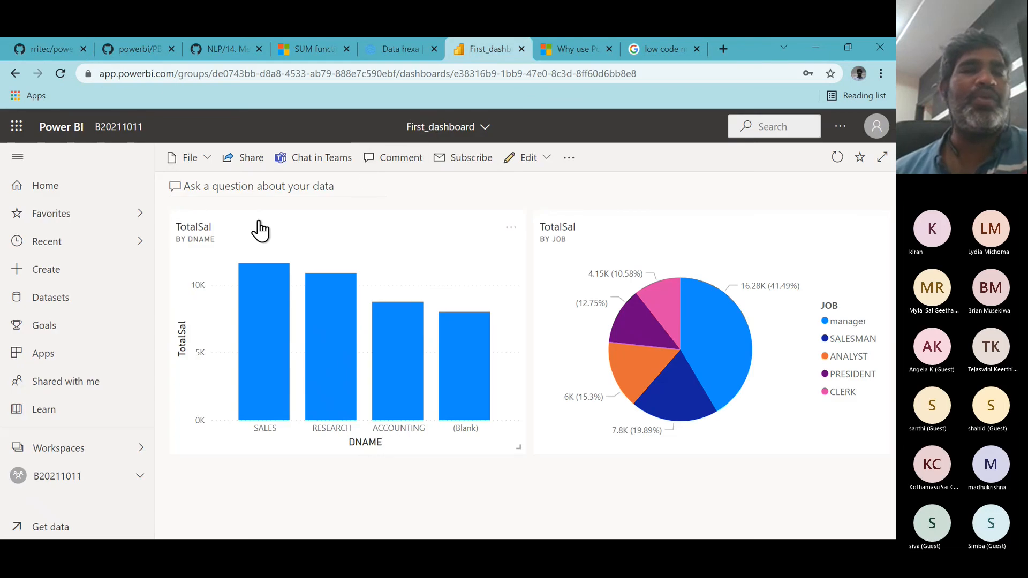
click(121, 134)
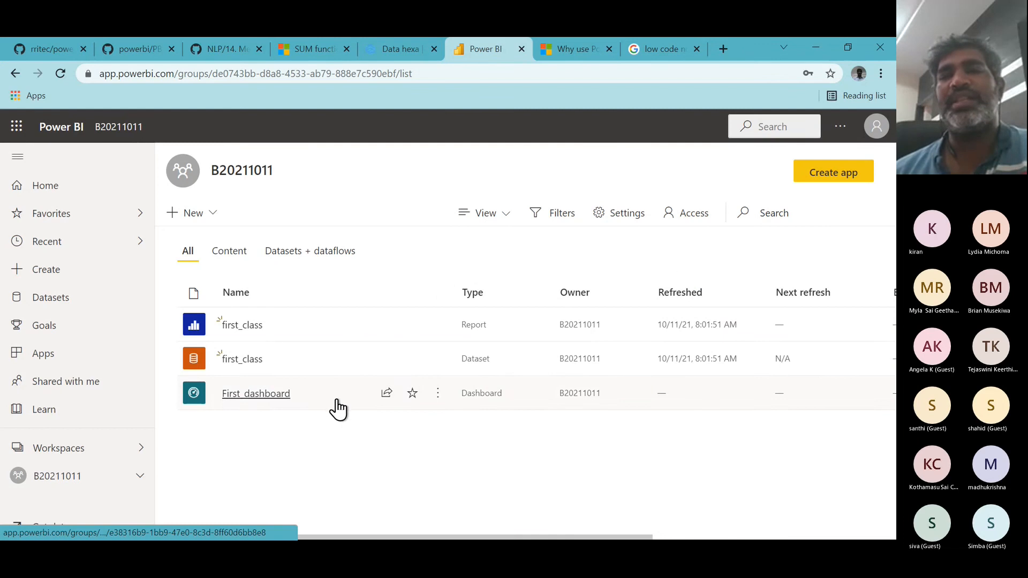
click(854, 184)
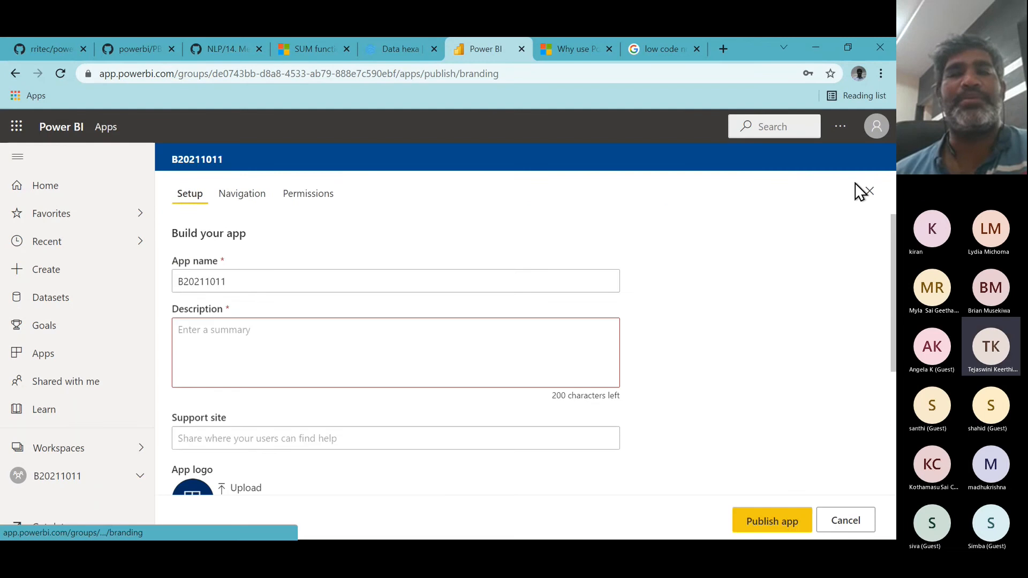
scroll(523, 268, down, 1)
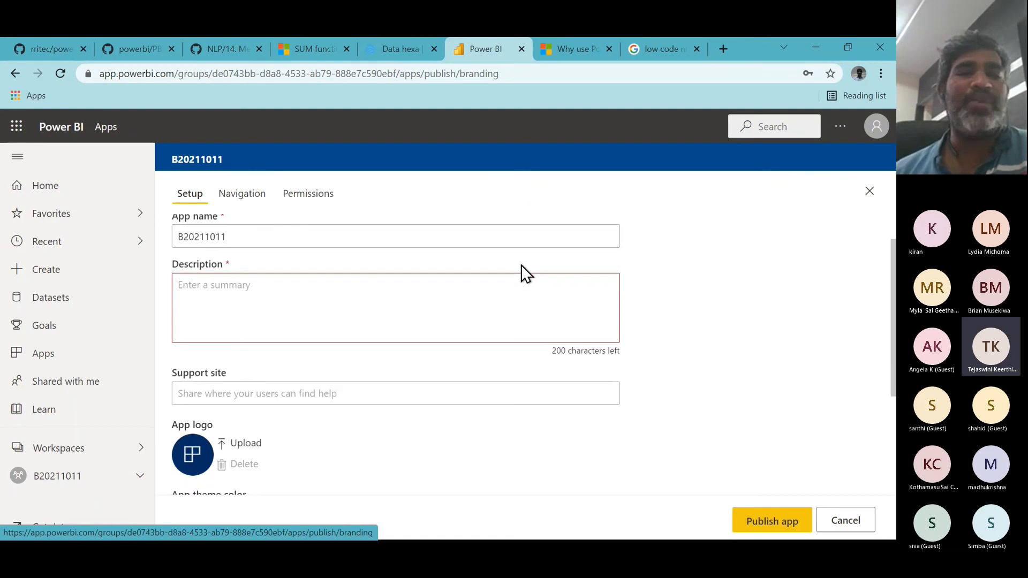
- Check the app's navigation contents and attempt to publish the app without a description
click(250, 203)
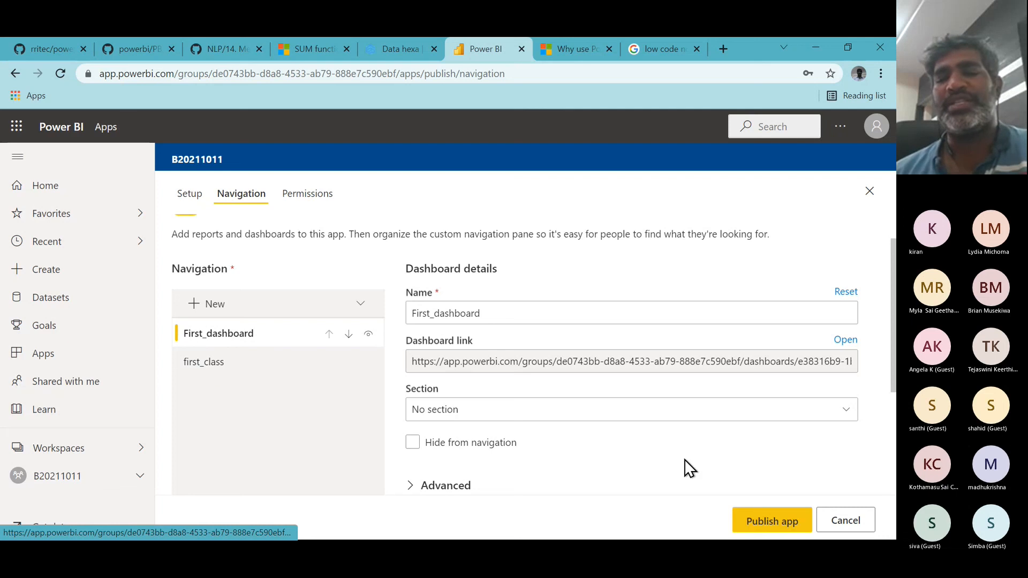
click(754, 522)
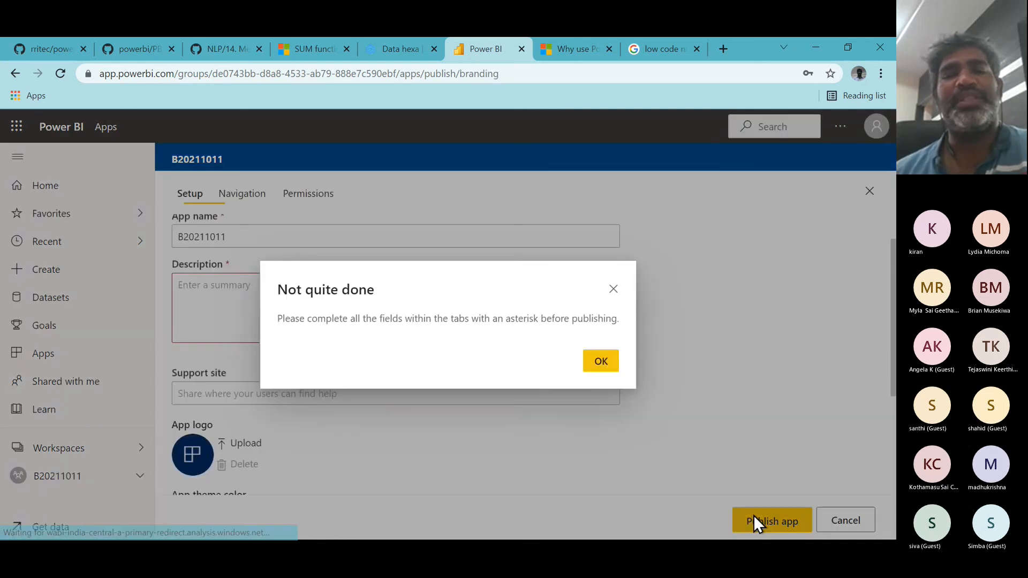
click(601, 361)
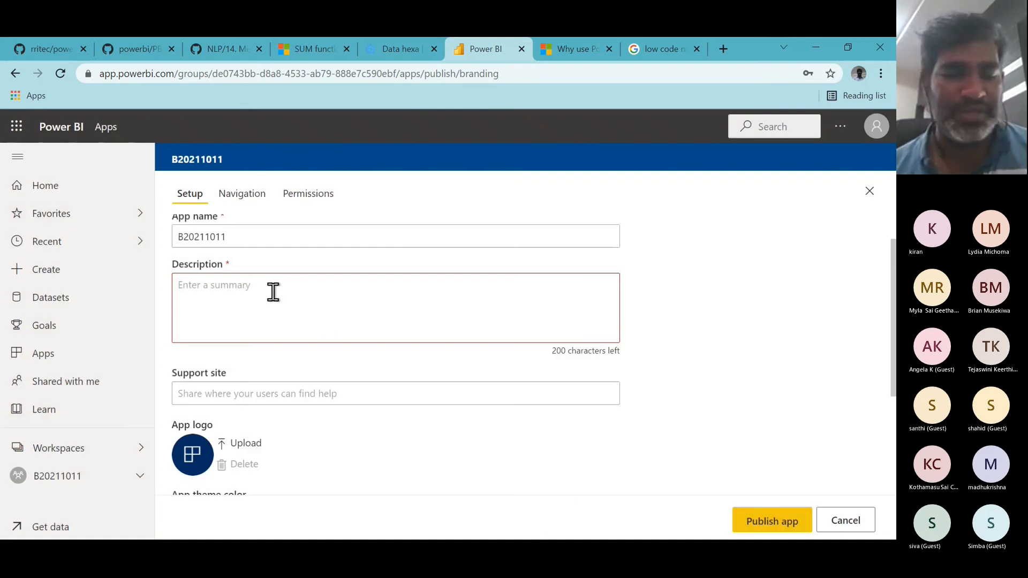
- Enter Training as the app description and publish the app
text(Train)
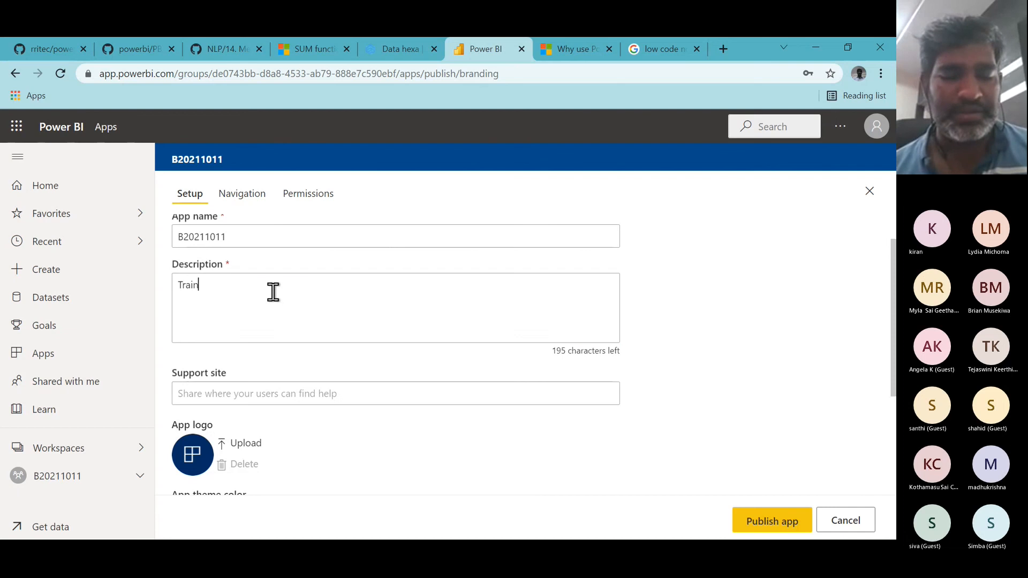
text(ing)
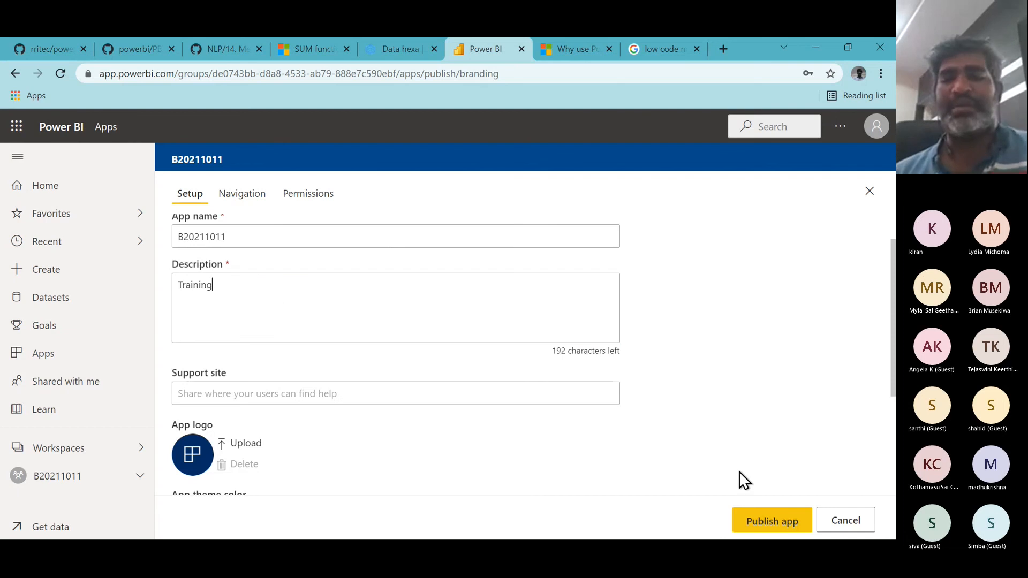
click(776, 522)
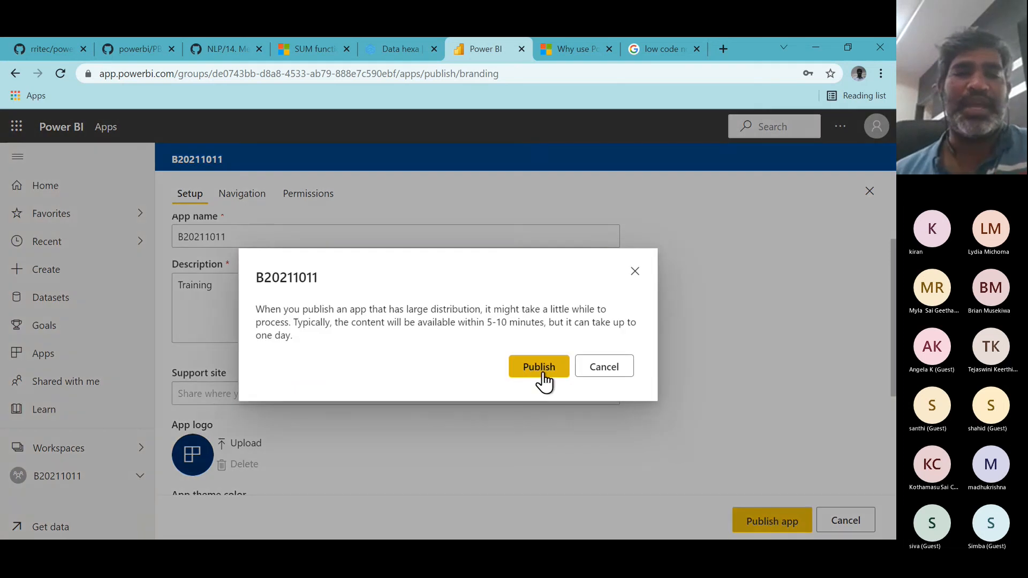
click(534, 374)
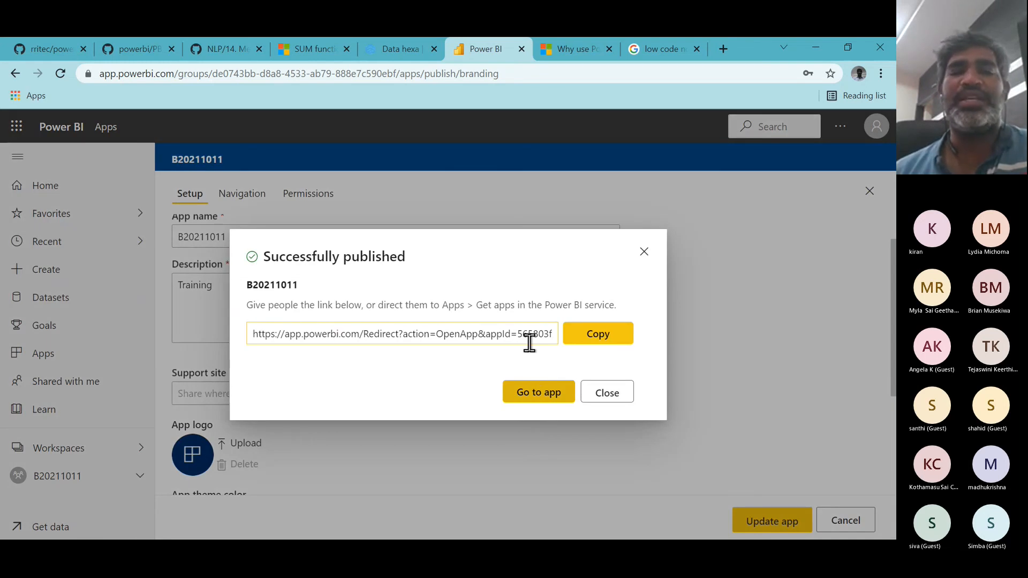
- Copy the published app's link and close the publish confirmation
click(586, 343)
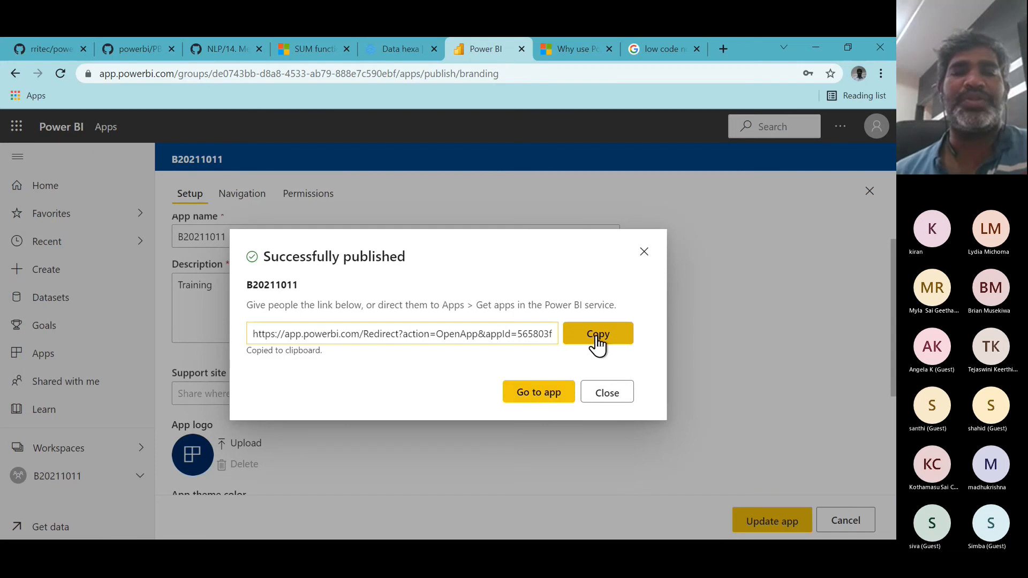
click(607, 393)
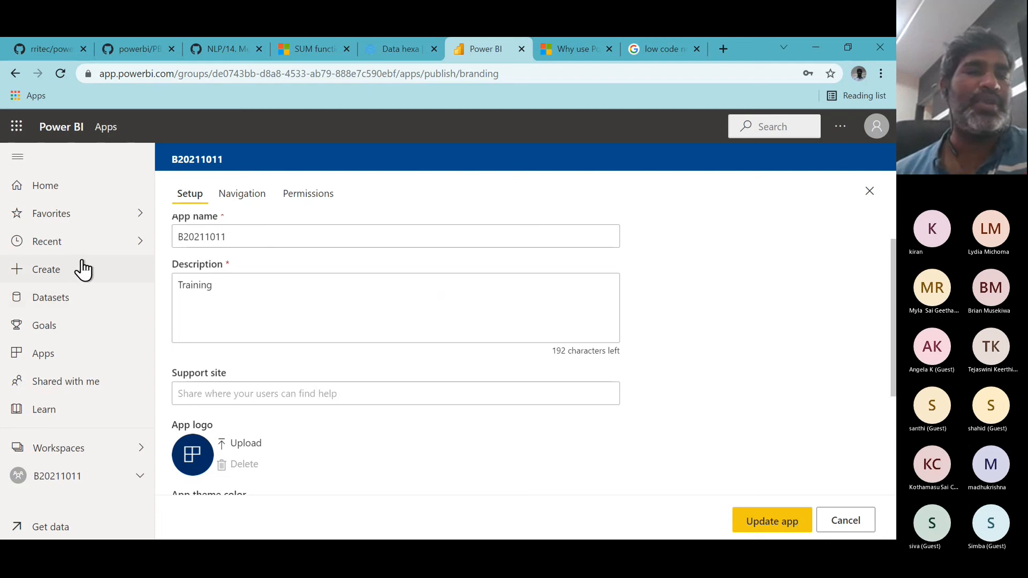
- Open the Apps page and reload it
click(52, 354)
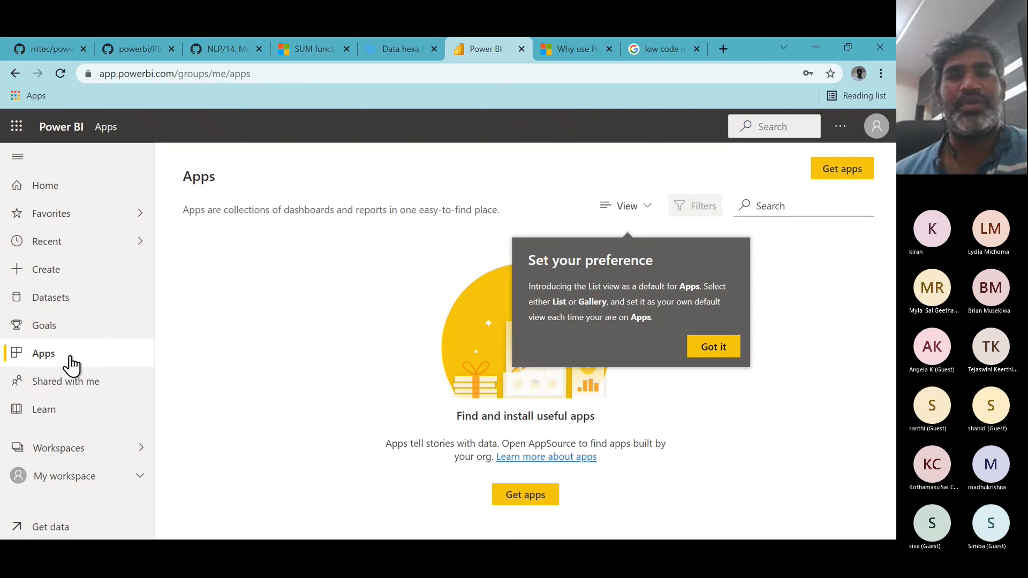
click(268, 75)
key(Return)
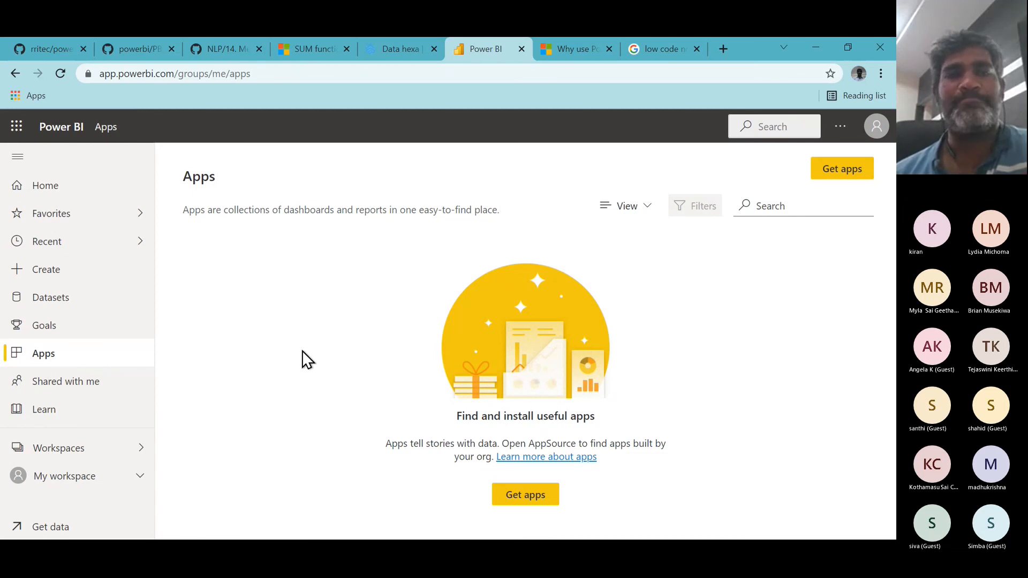
click(60, 74)
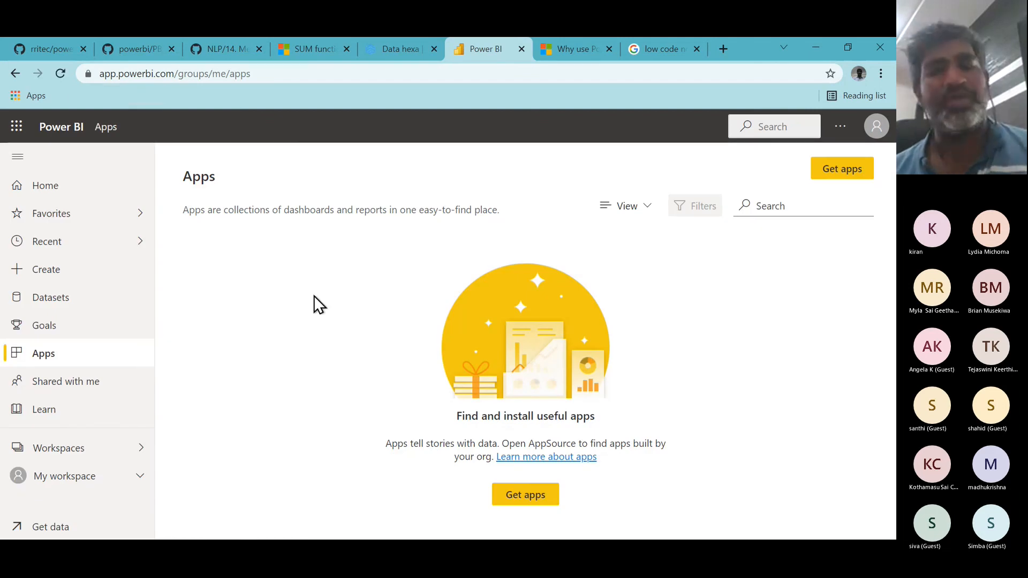
key(alt+Tab)
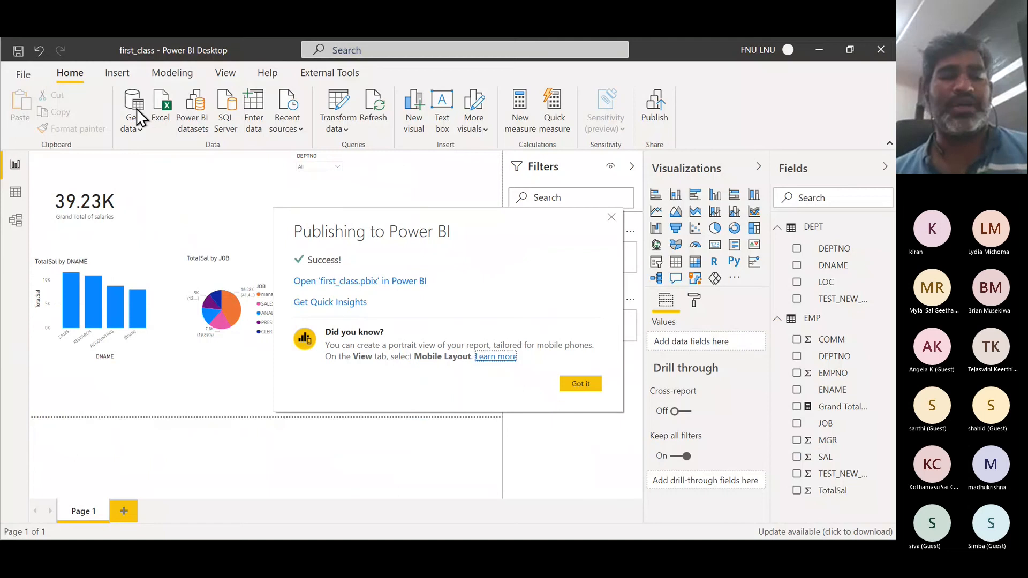
key(alt+Tab)
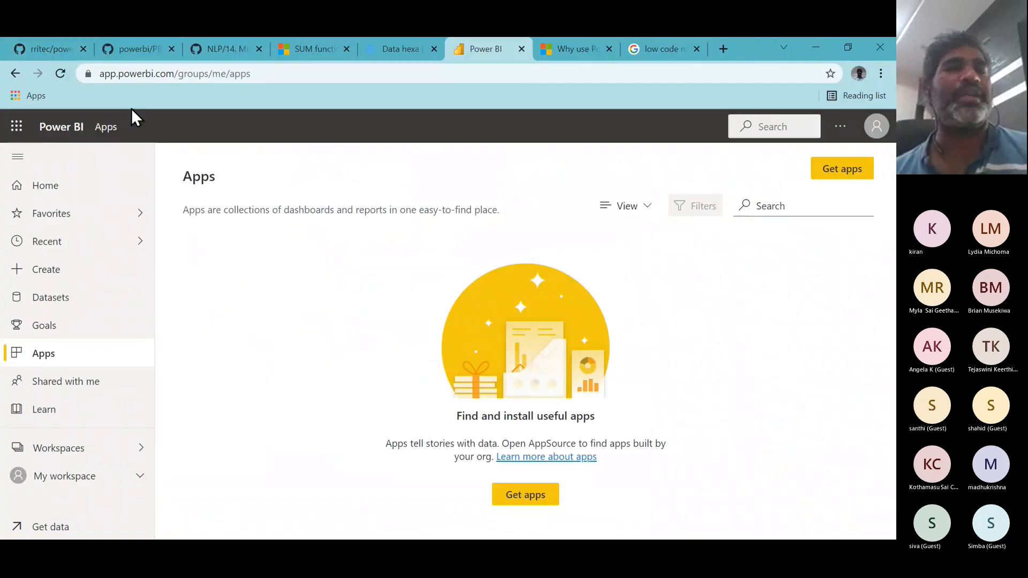
- Switch to the GitHub repository tab and open its Notebooks folder
click(66, 52)
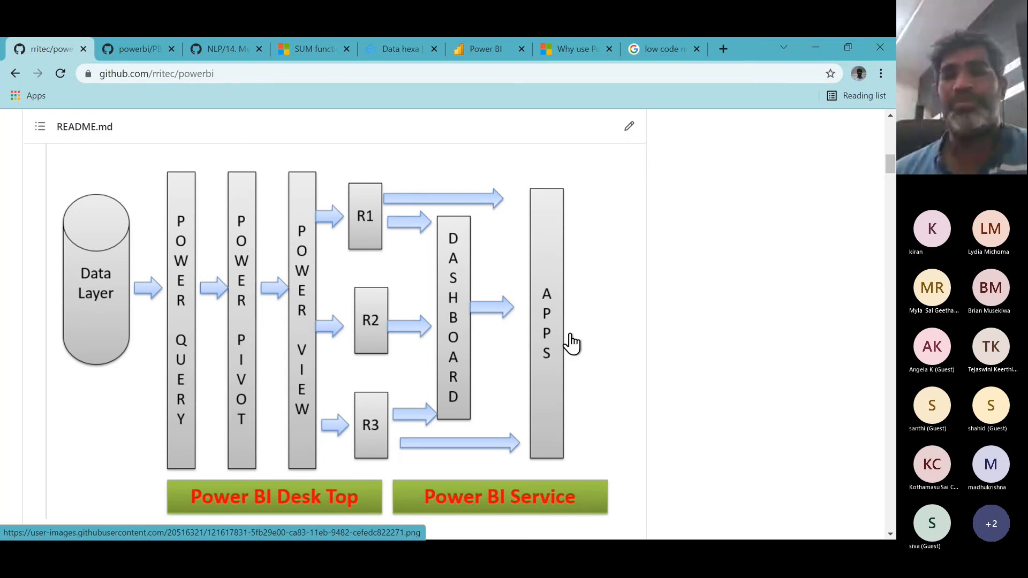
key(alt+Tab)
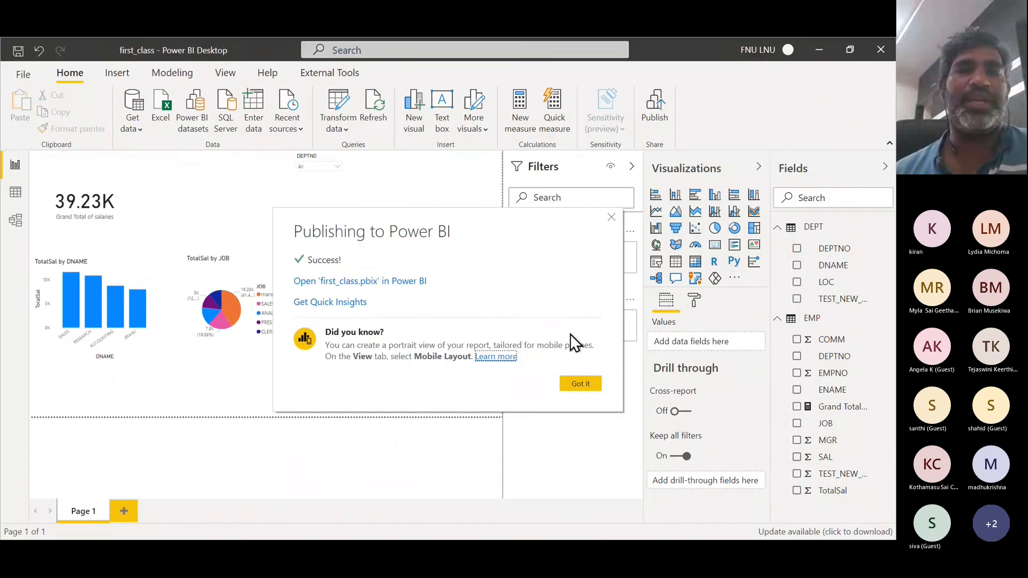
key(alt+Tab)
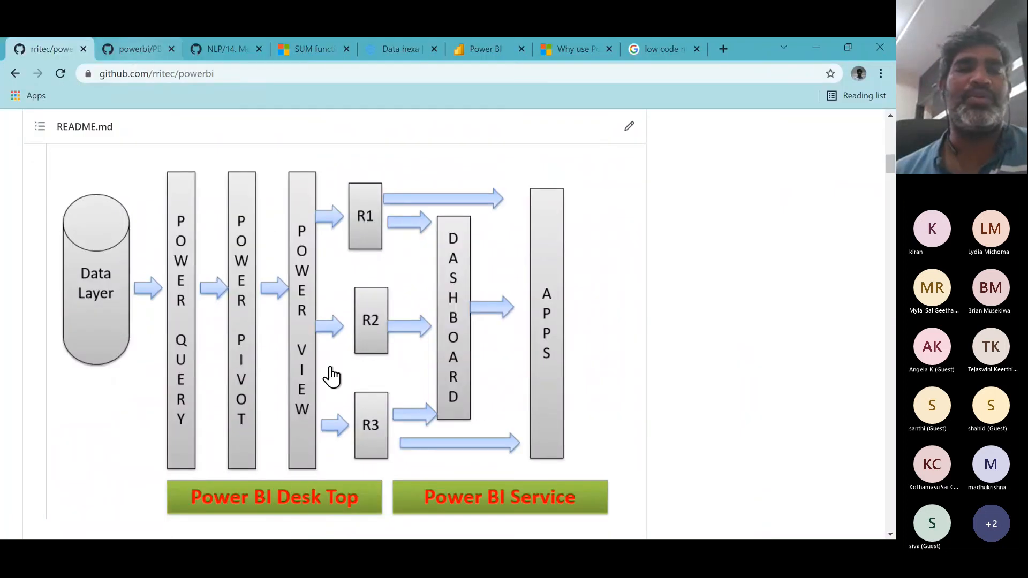
scroll(331, 375, up, 1)
scroll(332, 374, up, 12)
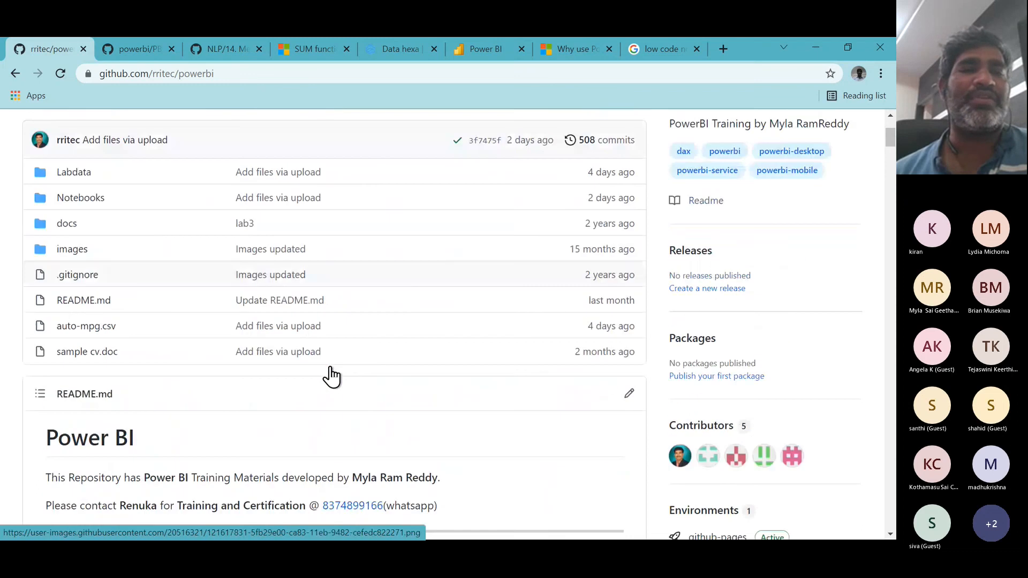
click(90, 307)
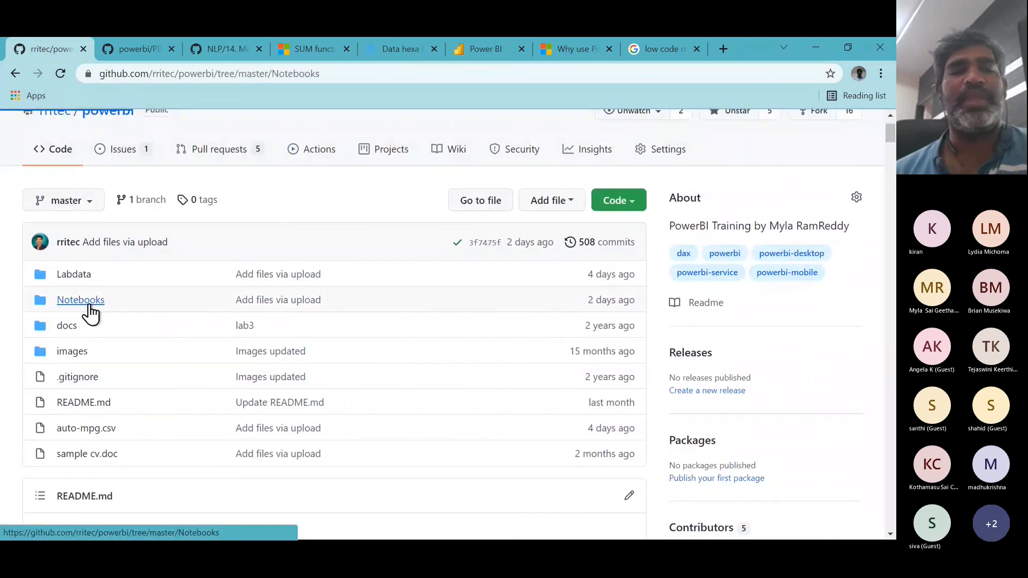
- Open the PBI_01_03 Power Query Editor Shape data using MySql as input notes and read through them
scroll(245, 356, down, 5)
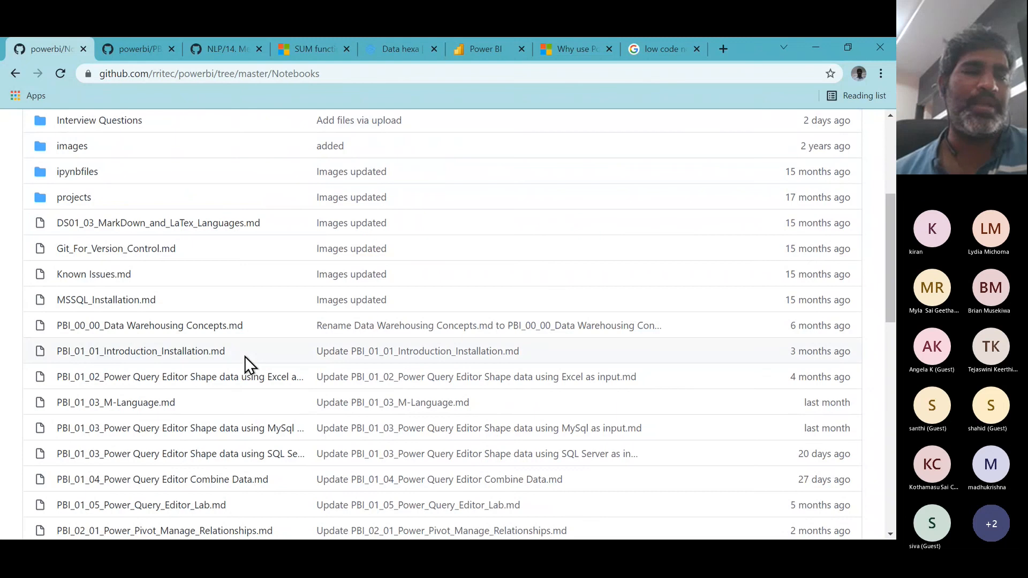
scroll(211, 404, down, 3)
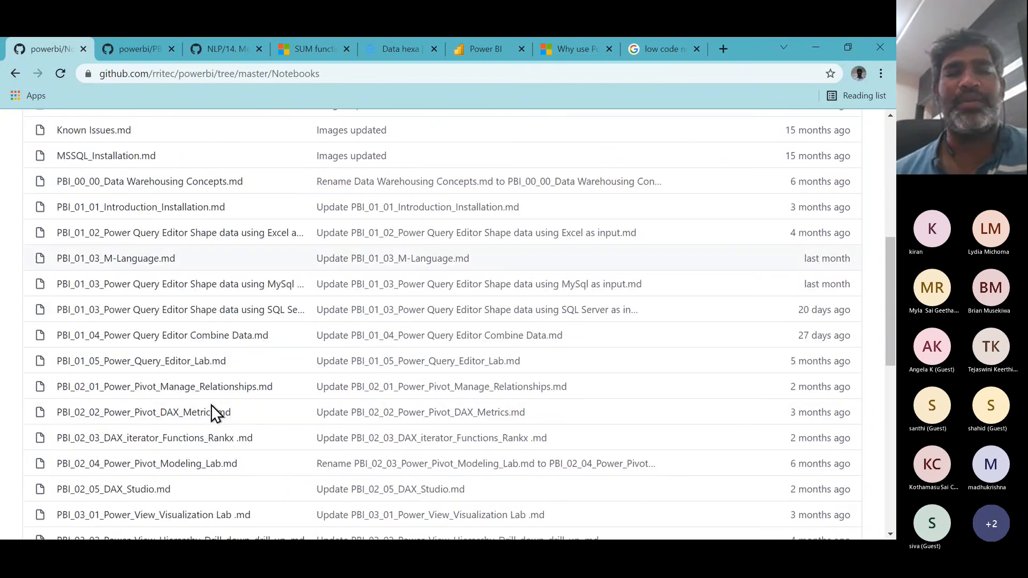
click(220, 285)
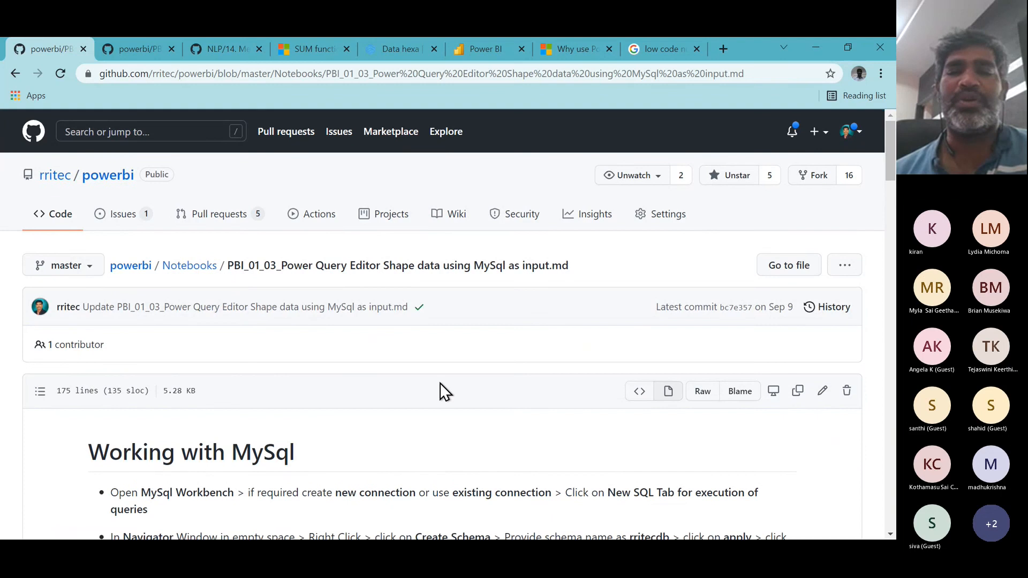
scroll(439, 383, down, 1)
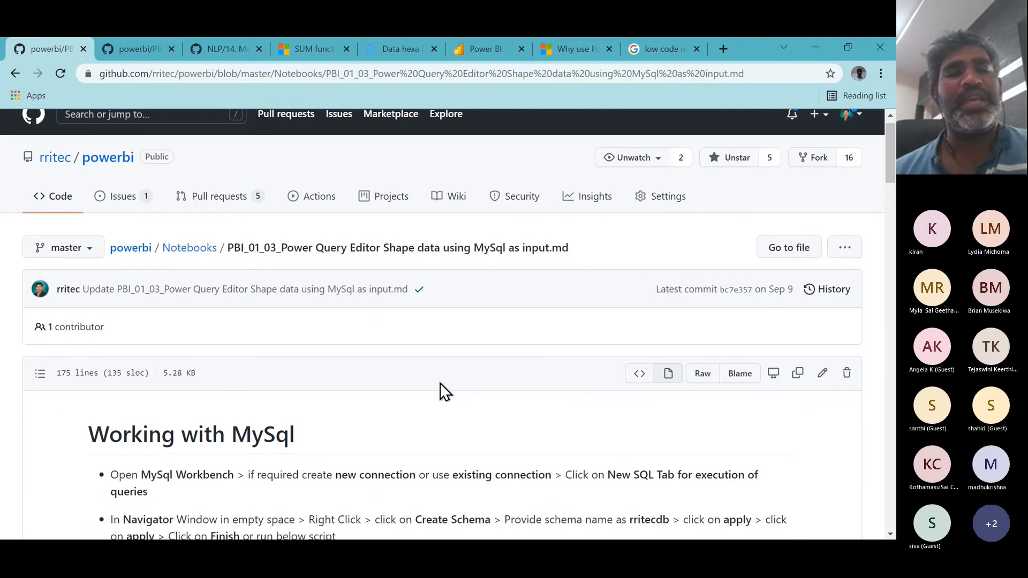
scroll(439, 382, down, 7)
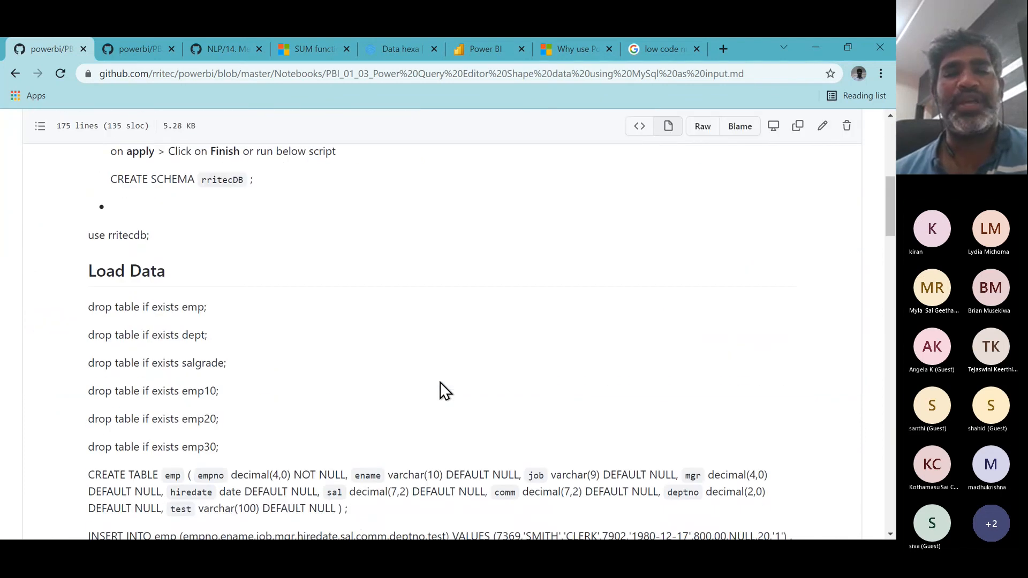
scroll(439, 381, up, 8)
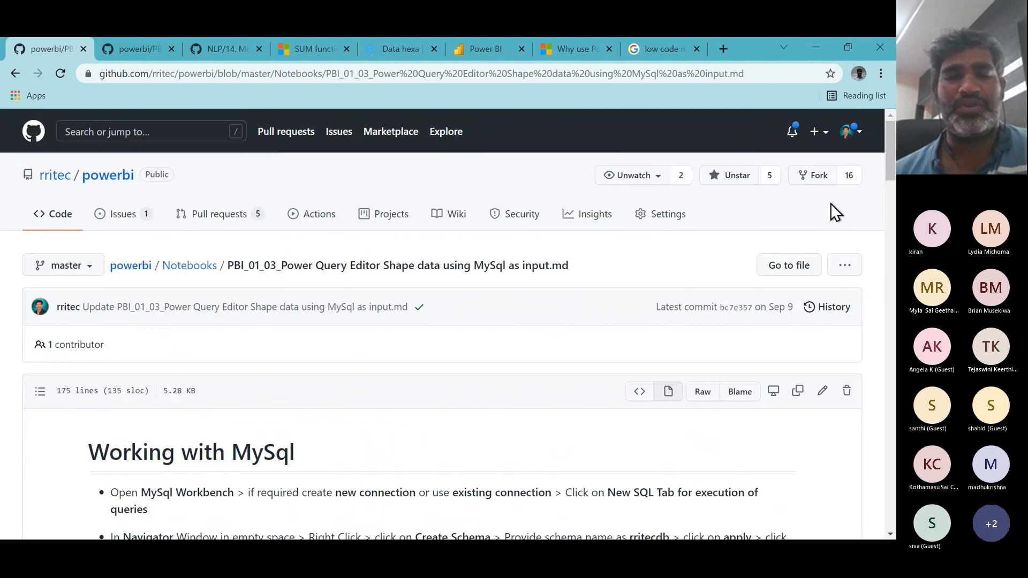
scroll(520, 381, down, 8)
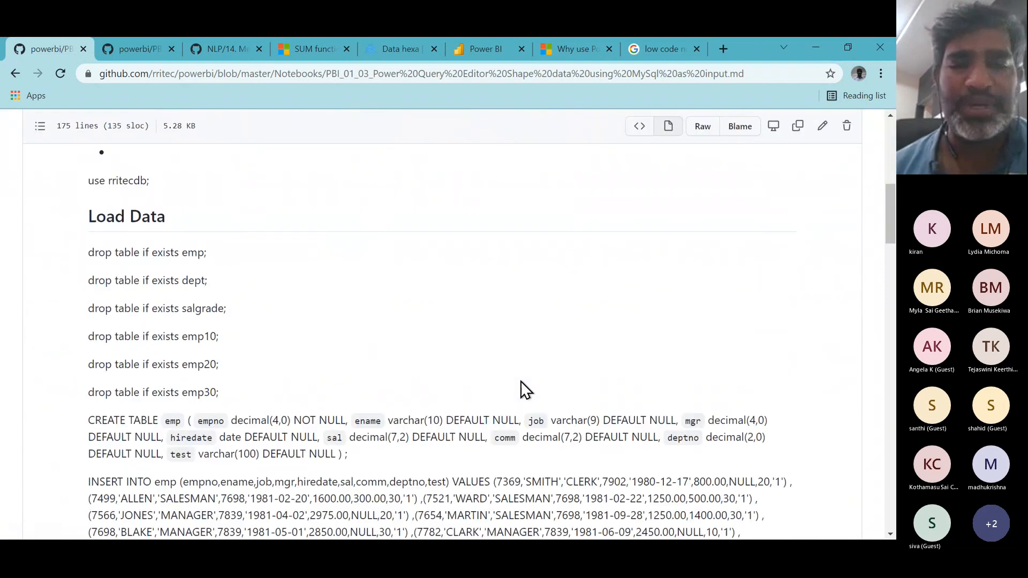
scroll(521, 381, down, 14)
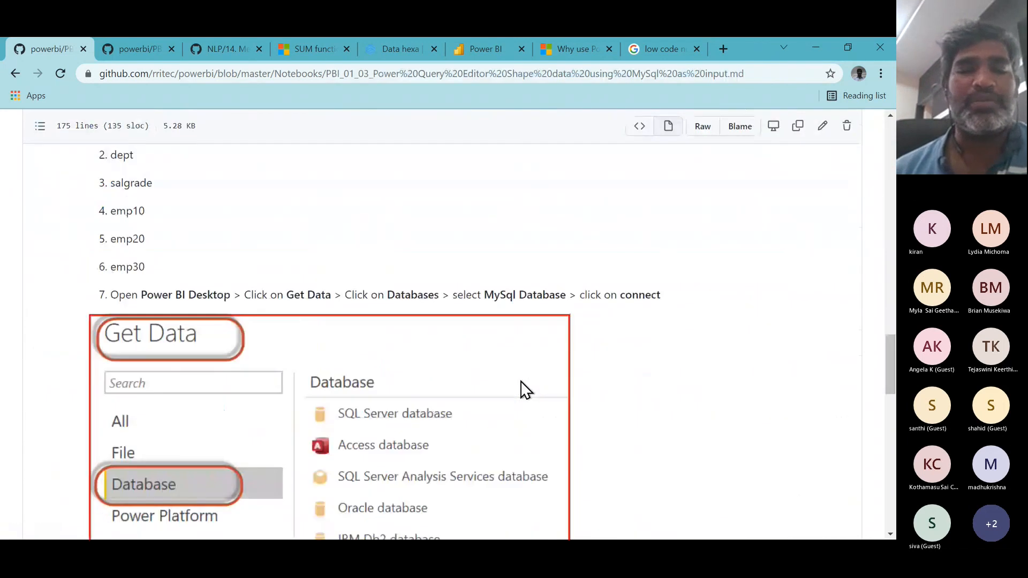
scroll(521, 381, down, 15)
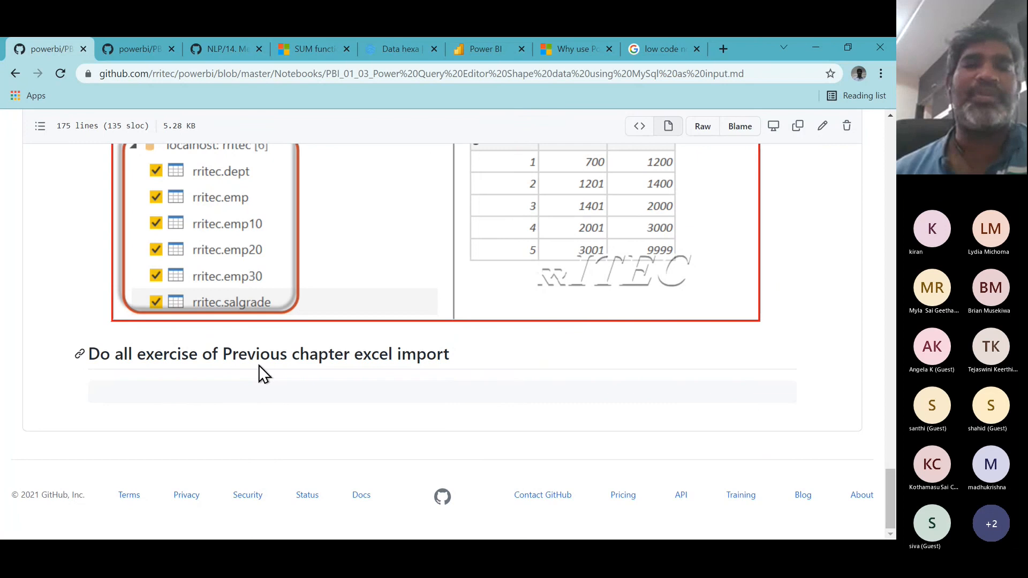
scroll(259, 365, up, 3)
scroll(259, 365, up, 20)
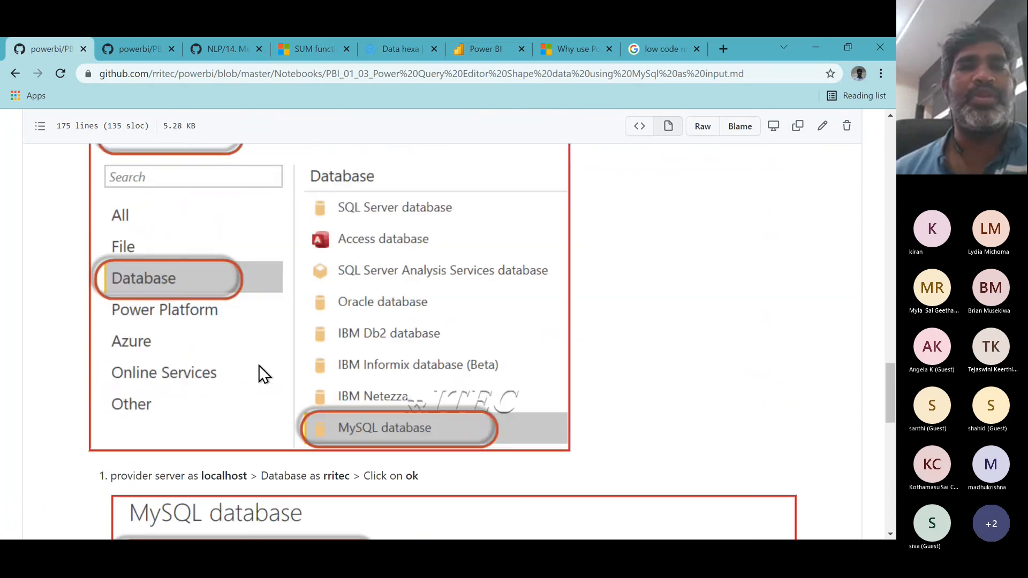
scroll(259, 365, up, 10)
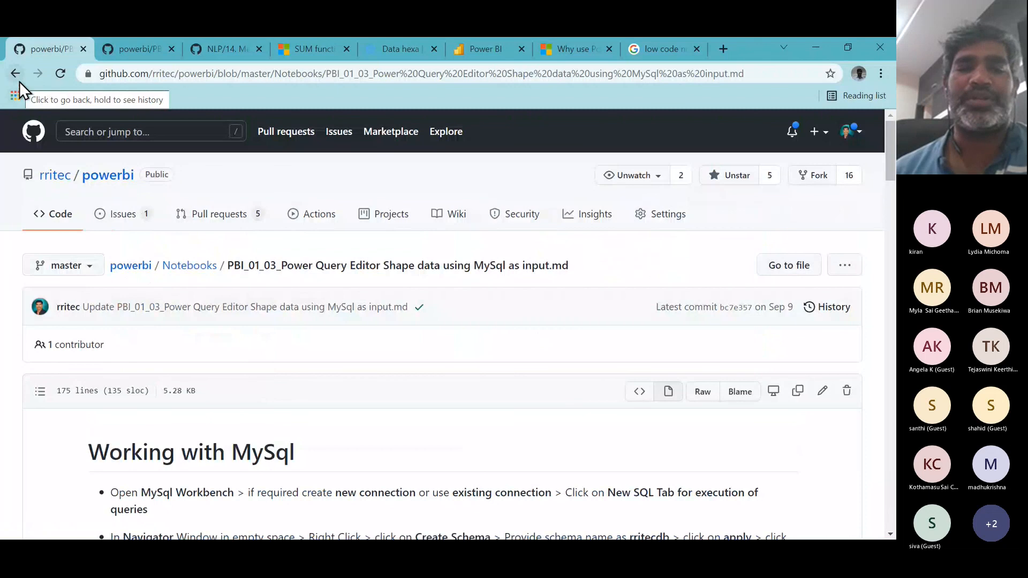
- Return to the Notebooks folder, open the PBI_01_02 Power Query Editor Shape data using Excel as input notes and read through them
click(193, 266)
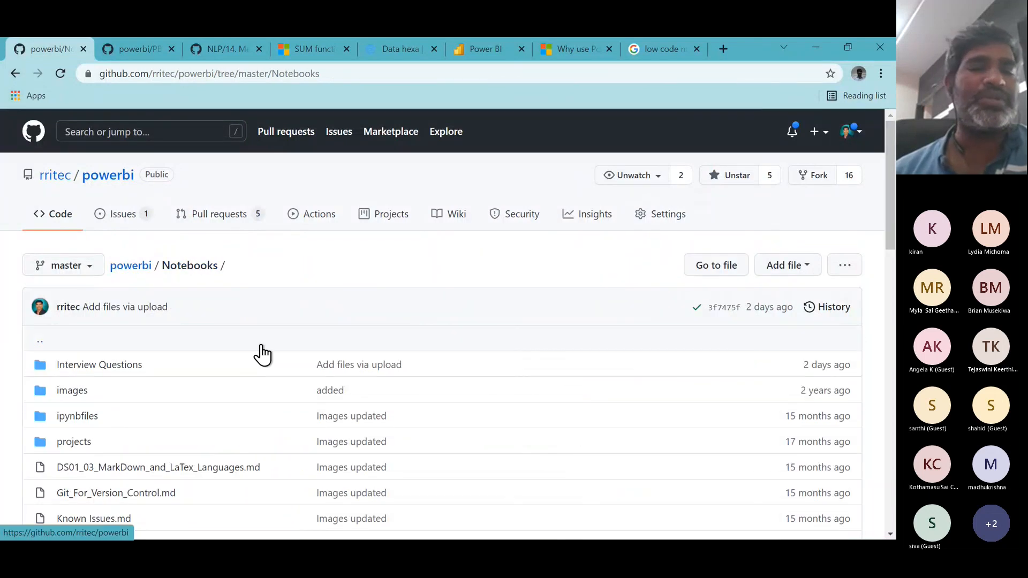
scroll(260, 352, down, 3)
scroll(262, 353, down, 3)
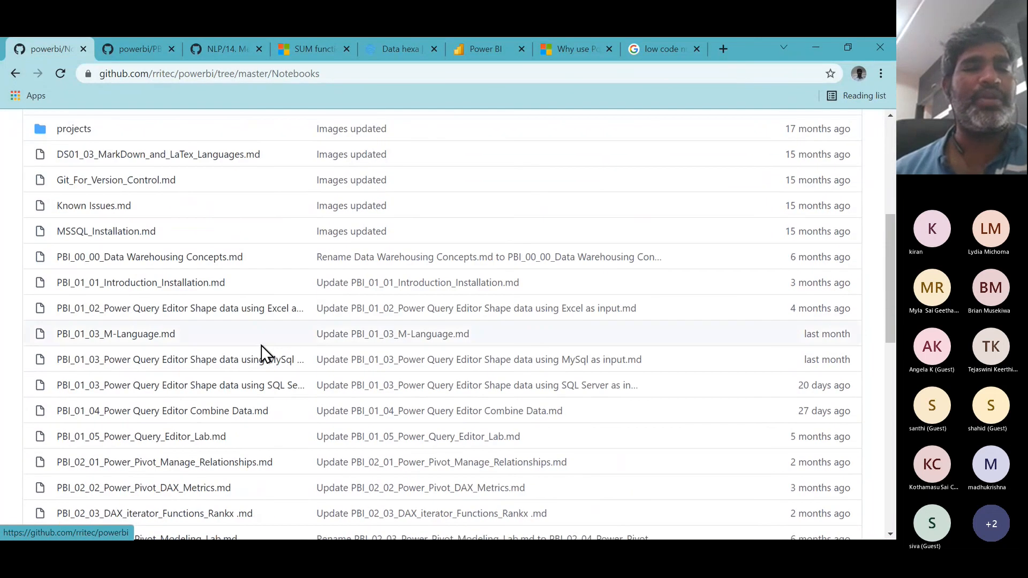
click(259, 310)
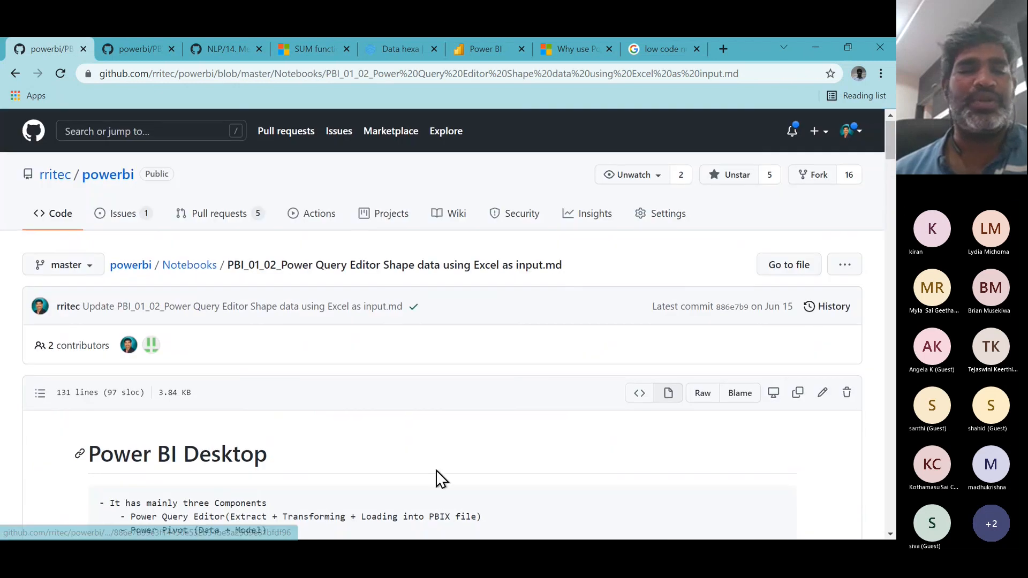
scroll(436, 471, down, 5)
scroll(436, 470, down, 20)
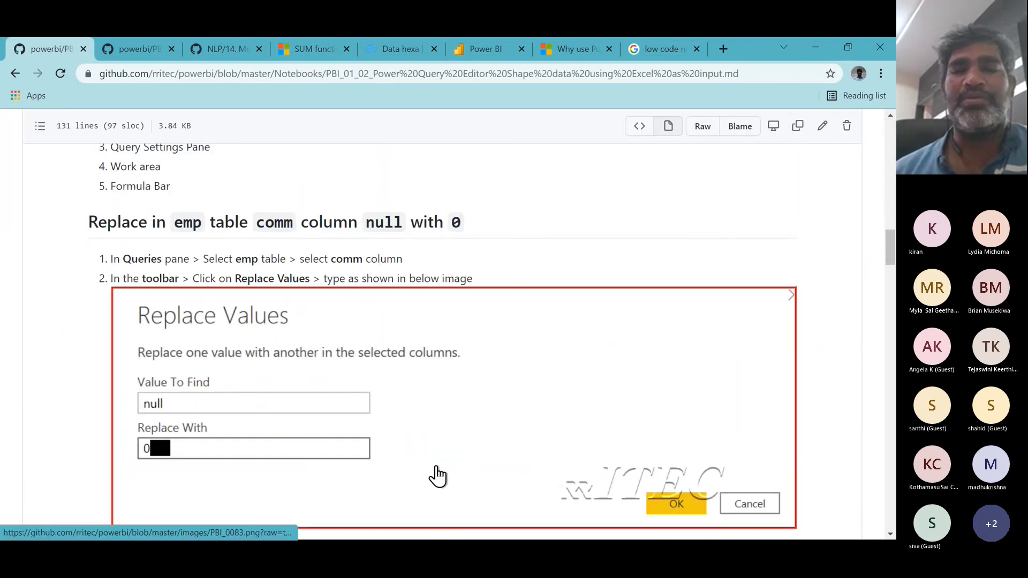
drag(886, 259, 887, 490)
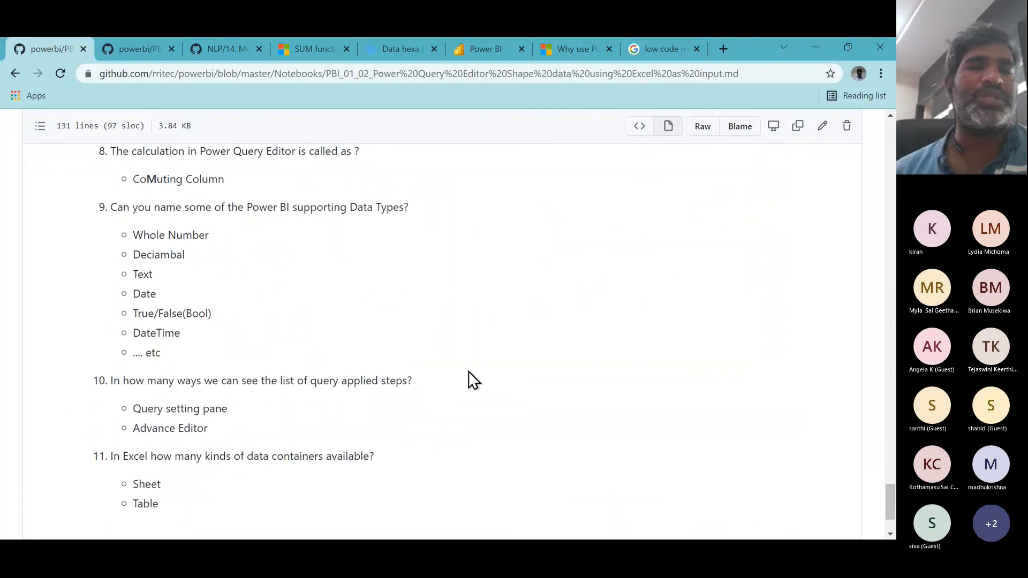
scroll(468, 371, up, 7)
scroll(471, 375, up, 4)
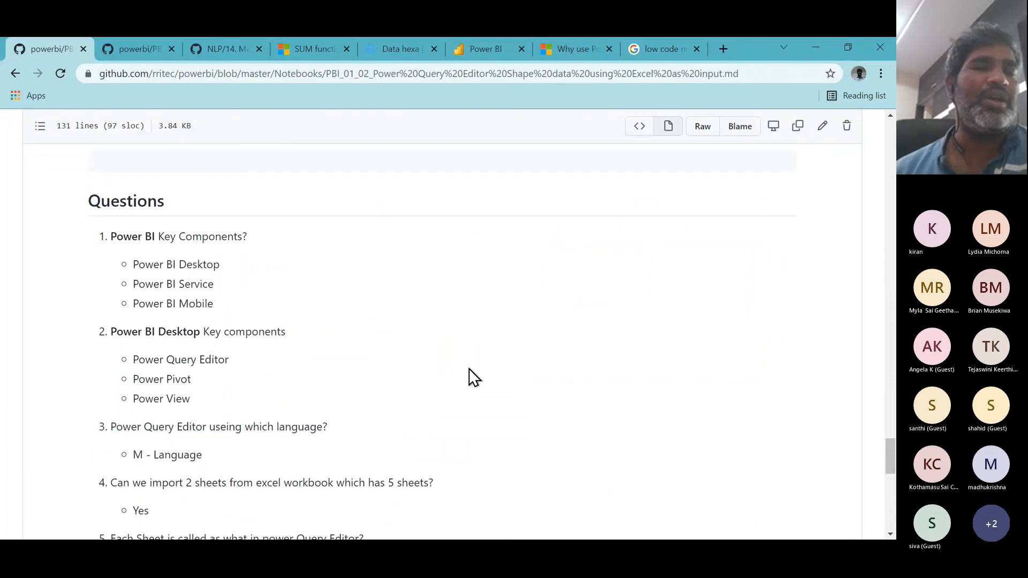
scroll(275, 424, down, 12)
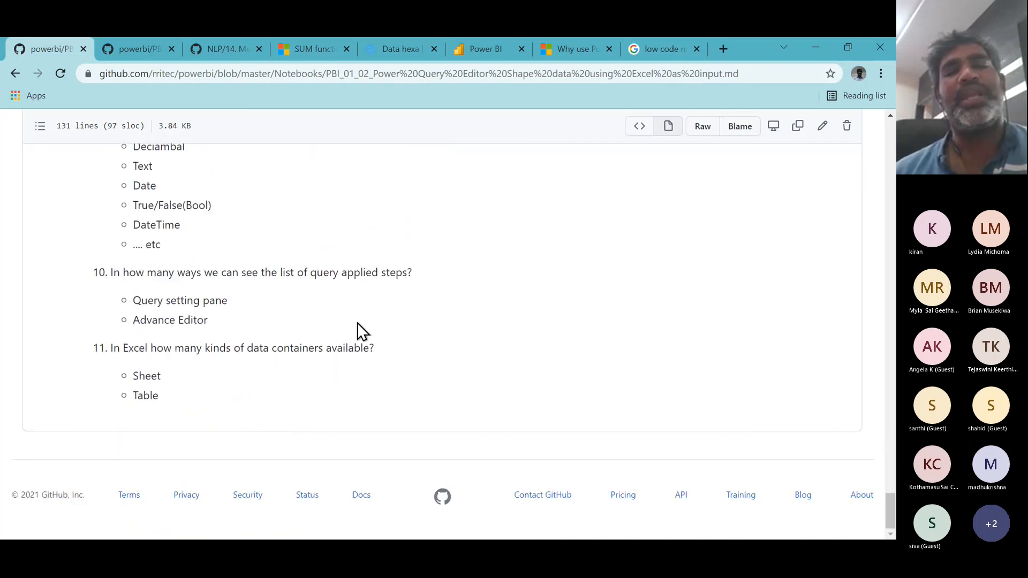
scroll(358, 324, up, 9)
scroll(357, 323, up, 12)
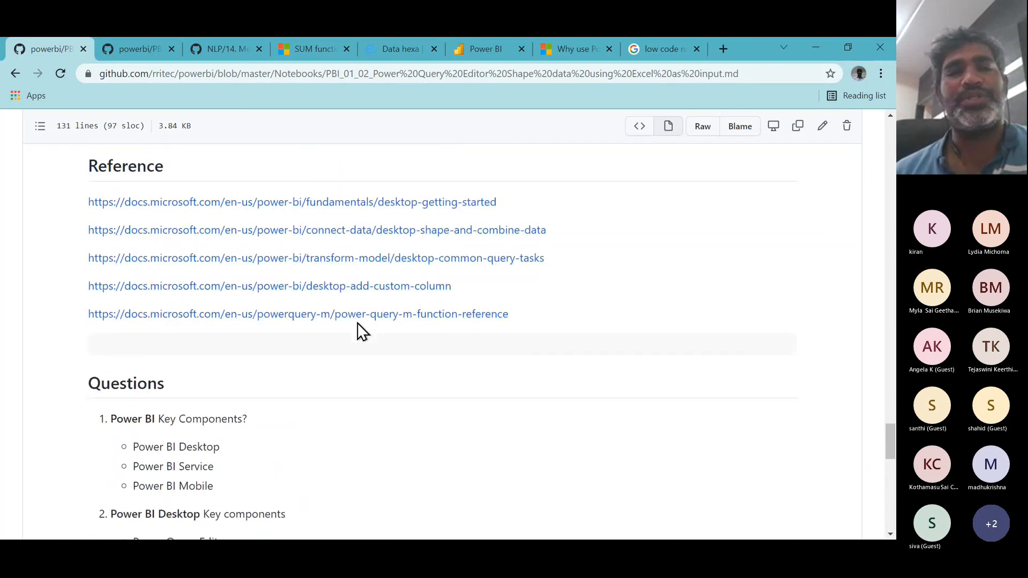
scroll(357, 322, up, 10)
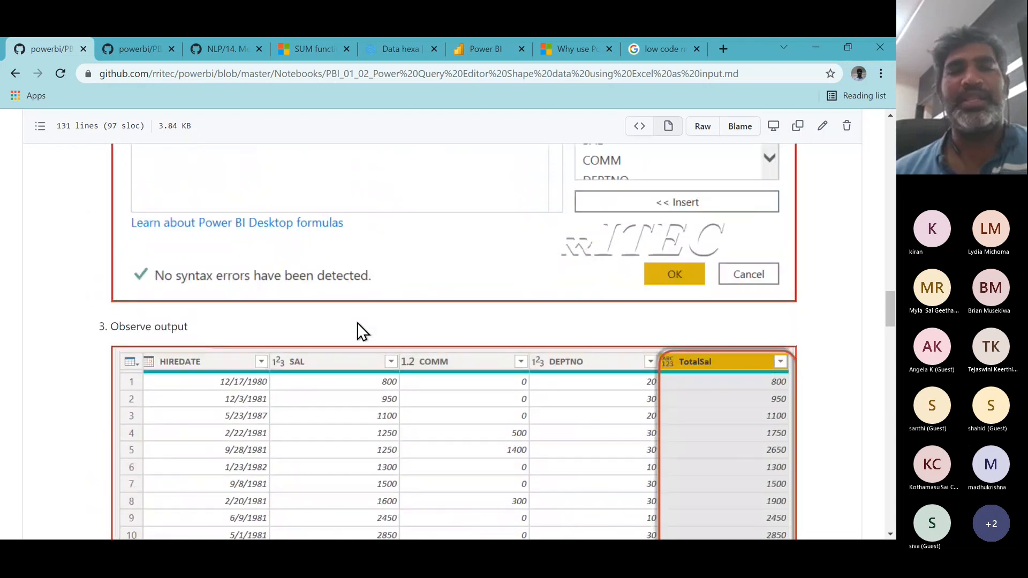
- Switch to Power BI Desktop and dismiss the Publishing to Power BI success dialog
key(alt+Tab)
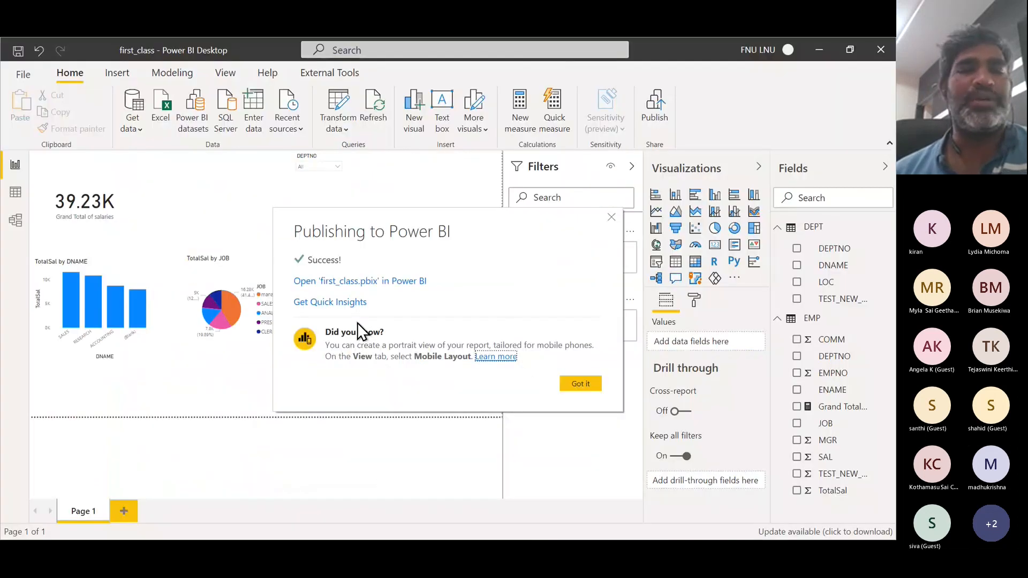
click(577, 387)
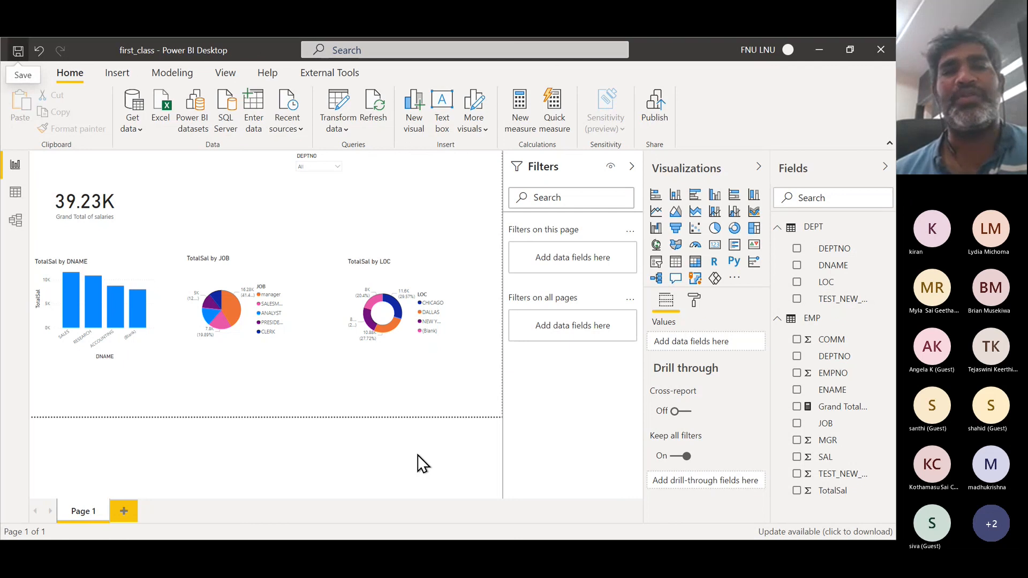
- Switch to the Teams meeting window and turn off the microphone and camera
key(alt+Tab)
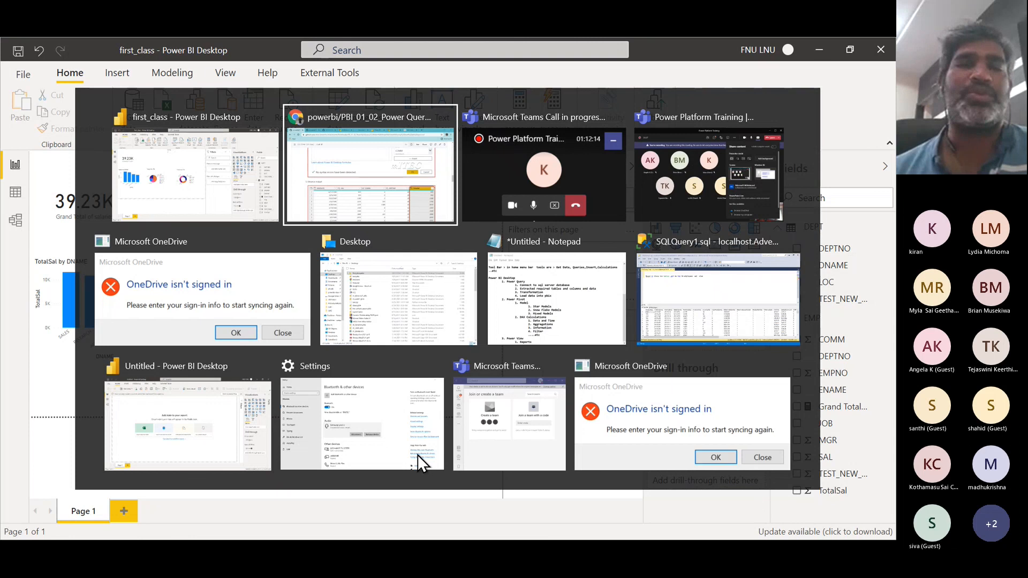
key(alt+Tab)
key(alt+Tab)
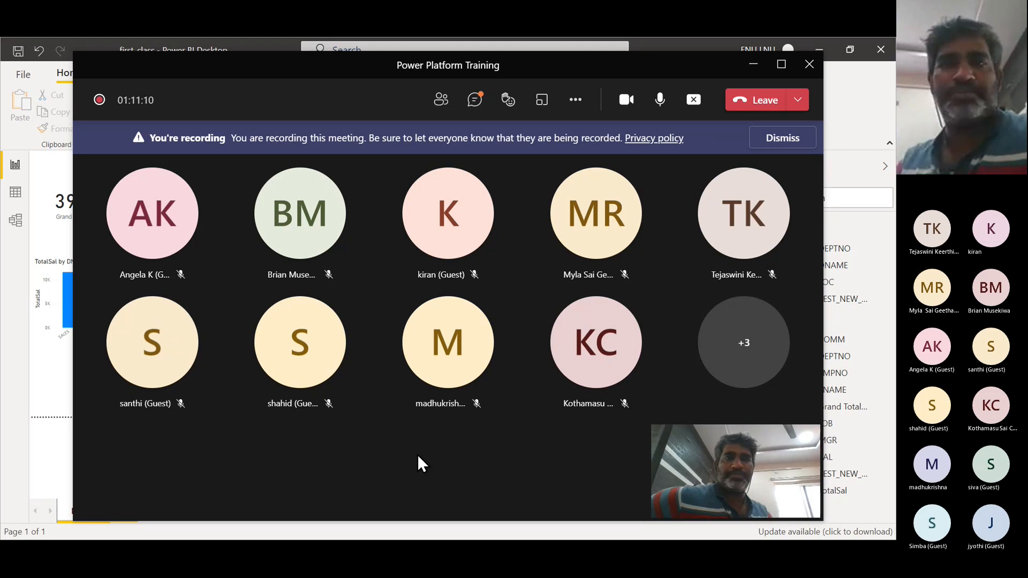
click(660, 102)
click(626, 101)
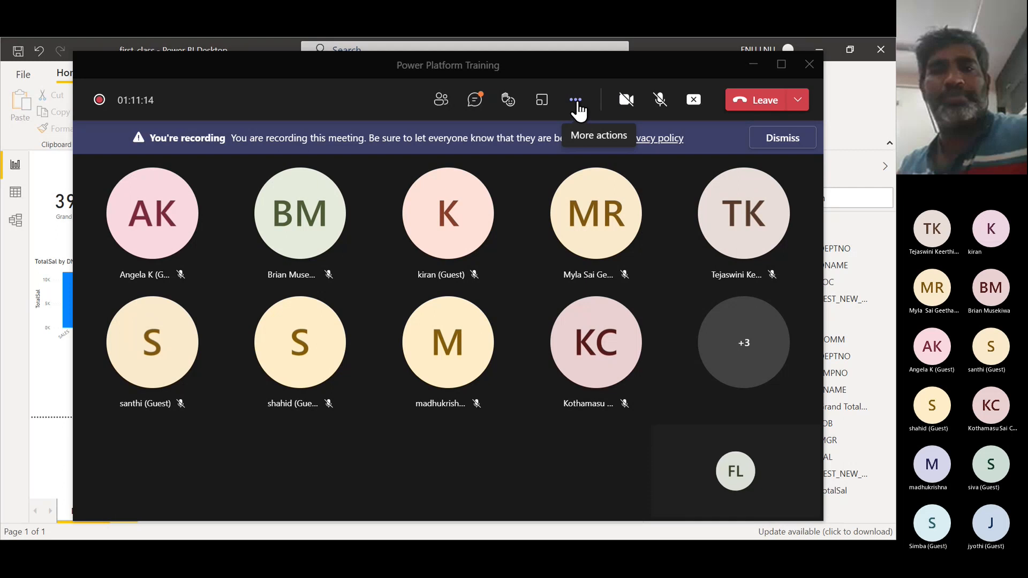
- Stop the meeting recording
click(578, 107)
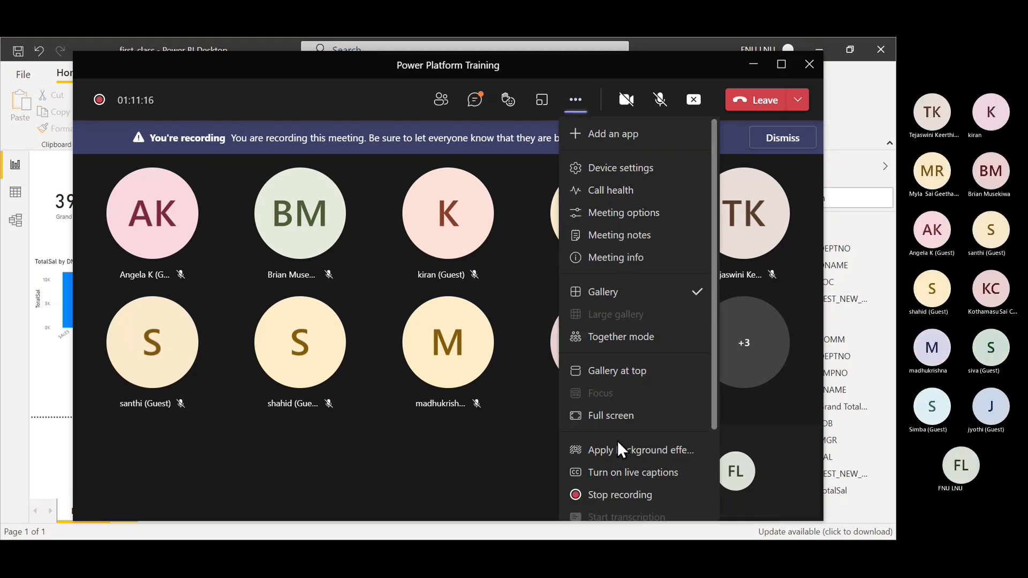
click(614, 495)
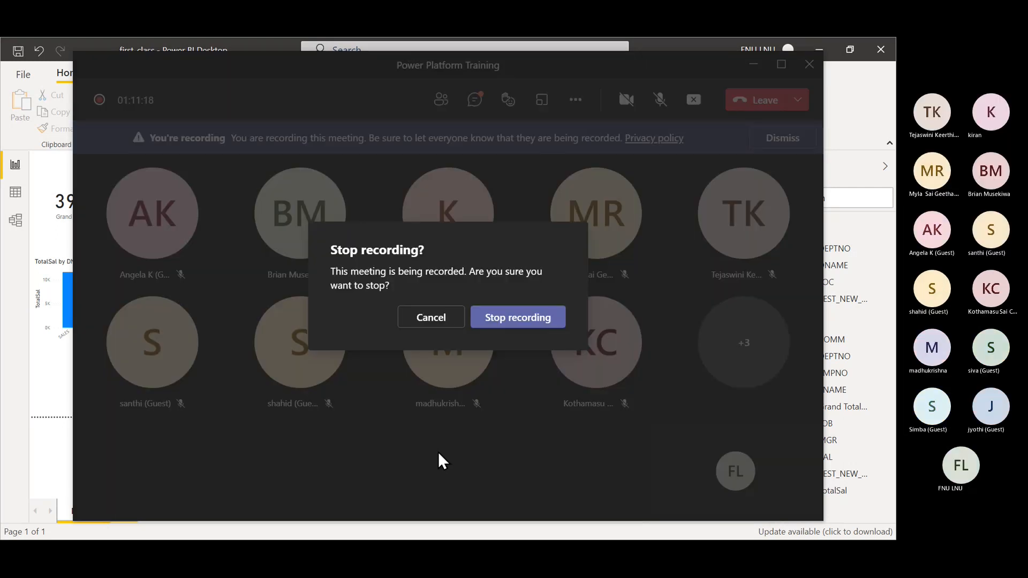